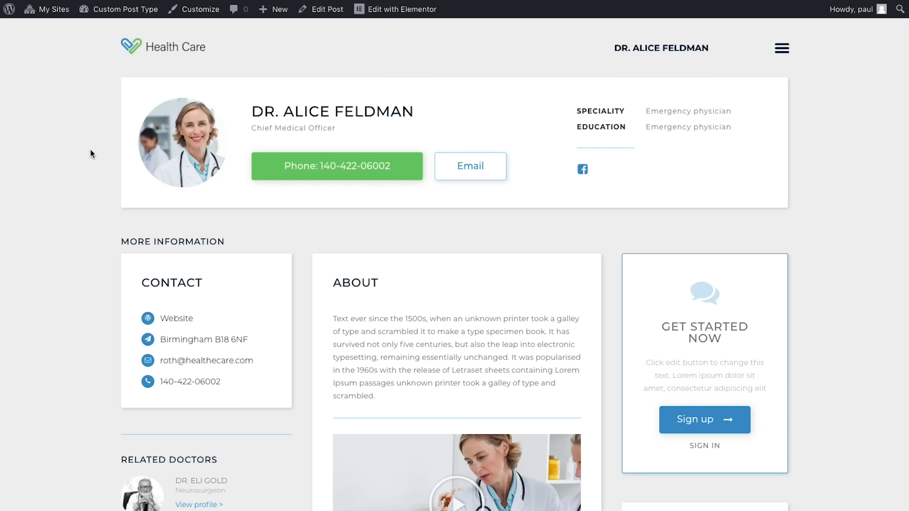
# Step: Scroll down through the finished single doctor profile page on the front end
pyautogui.scroll(-1, 105, 105)
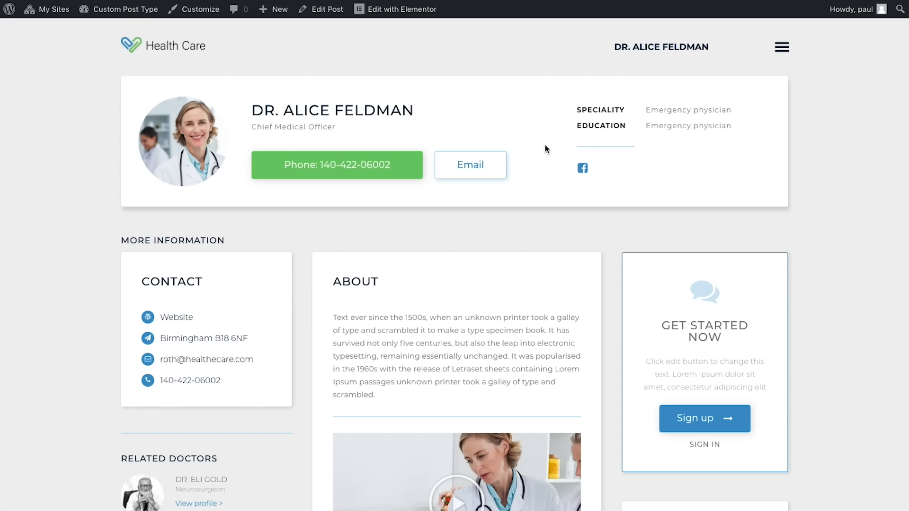
pyautogui.scroll(-2, 545, 147)
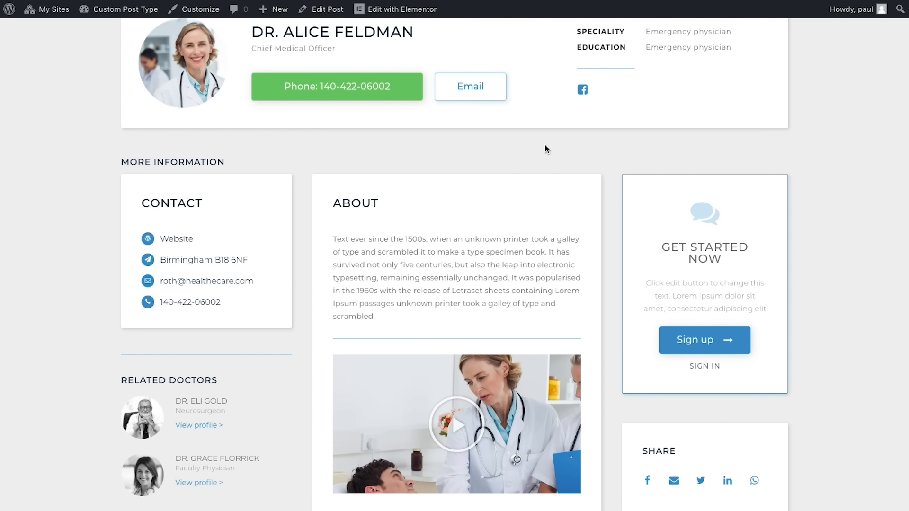
pyautogui.scroll(-1, 545, 149)
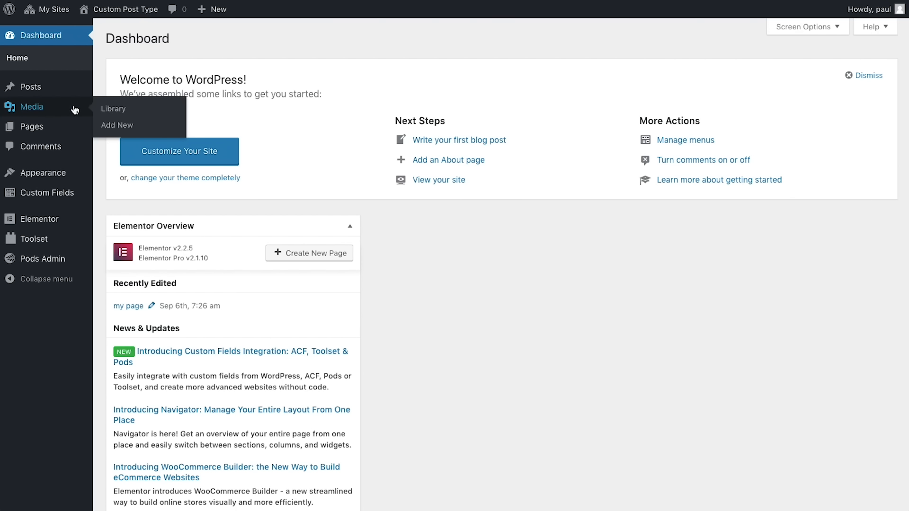
# Step: Open the first doctor post from All Posts and scroll down to its featured image
pyautogui.moveTo(72, 93)
pyautogui.click(136, 93)
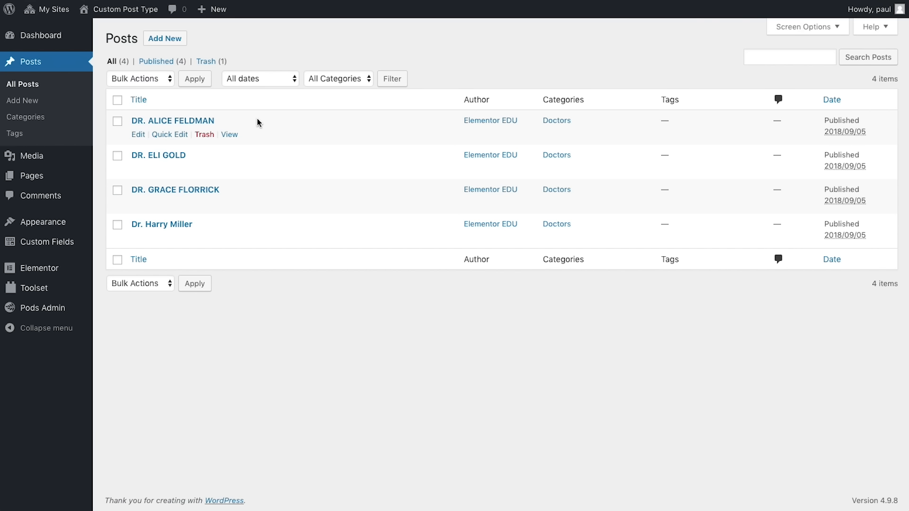
pyautogui.click(138, 135)
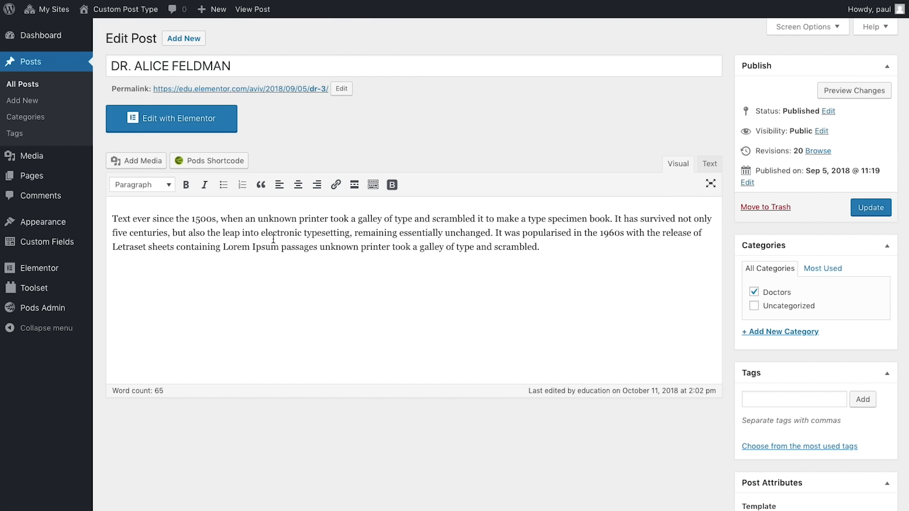
pyautogui.scroll(-7, 272, 238)
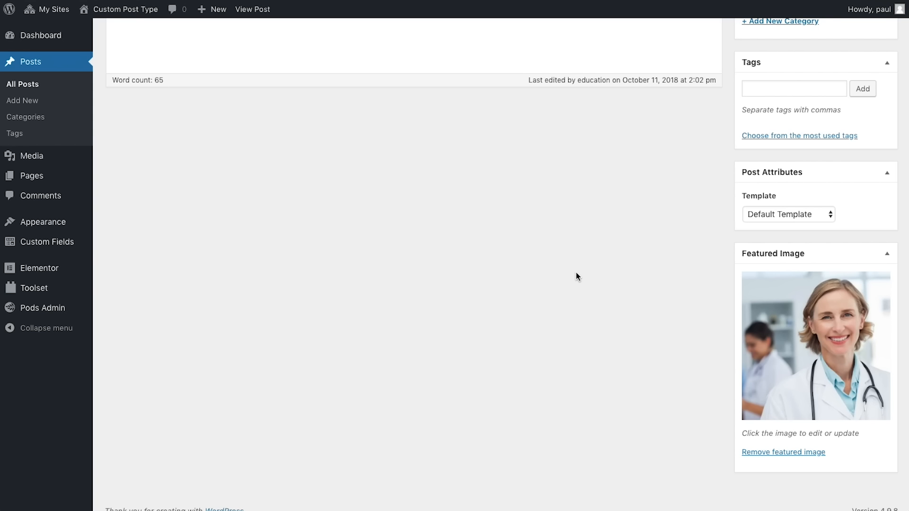
# Step: Add a new Pods pod that extends the existing Posts post type
pyautogui.moveTo(73, 310)
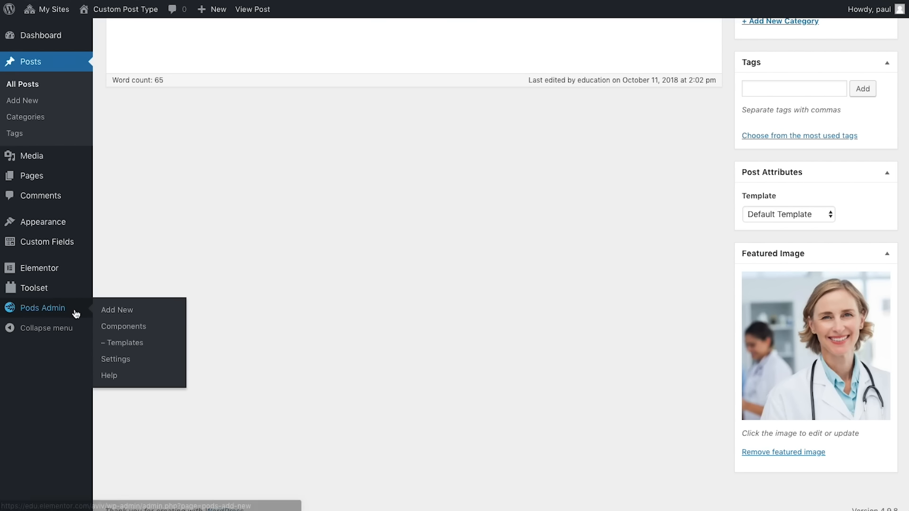
pyautogui.click(145, 314)
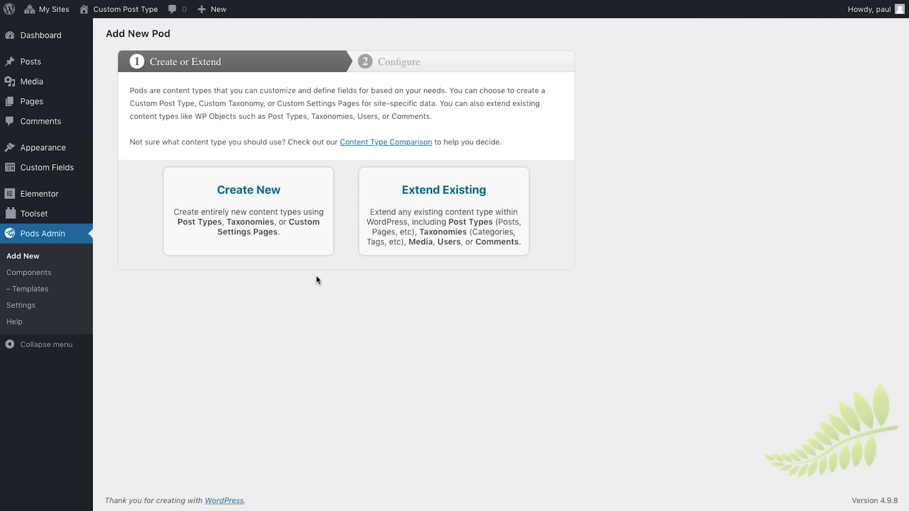
pyautogui.click(420, 228)
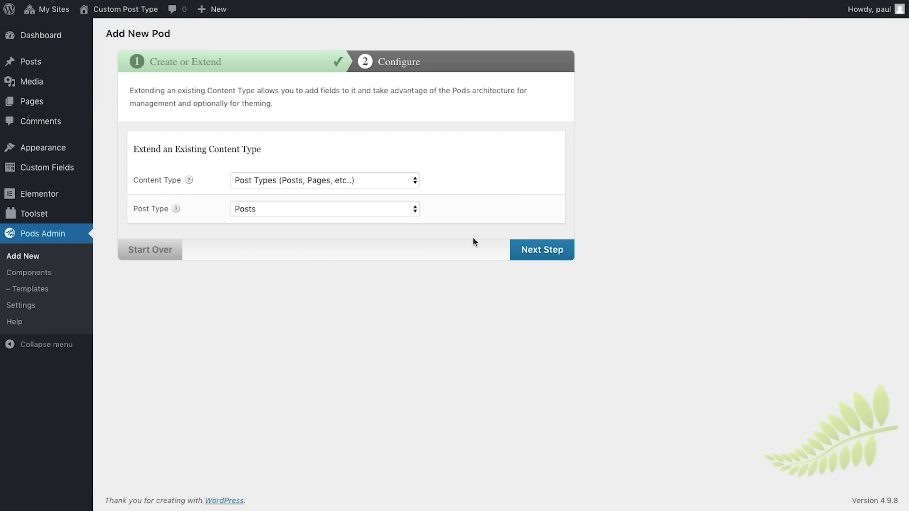
pyautogui.click(540, 252)
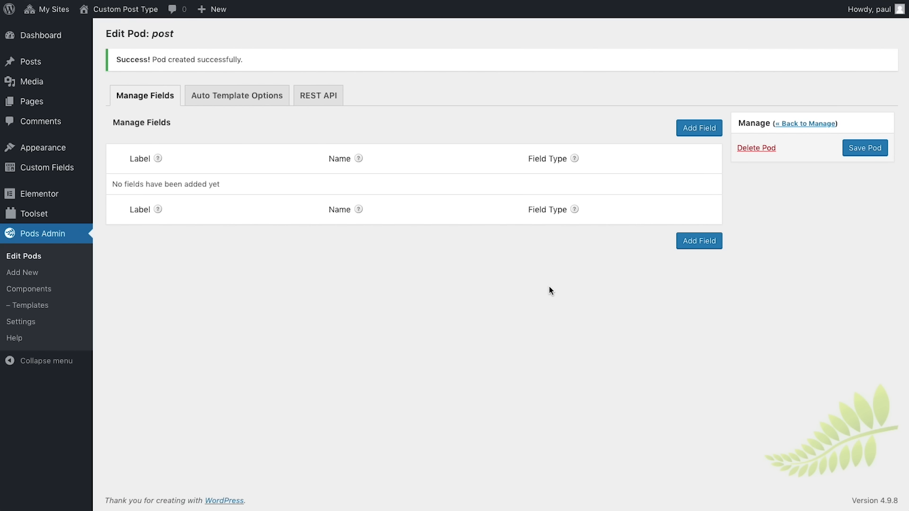
# Step: Add plain-text fields Doctor's Name (doctors_name) and Doctor's Job (doctors_job) to the pod
pyautogui.click(704, 133)
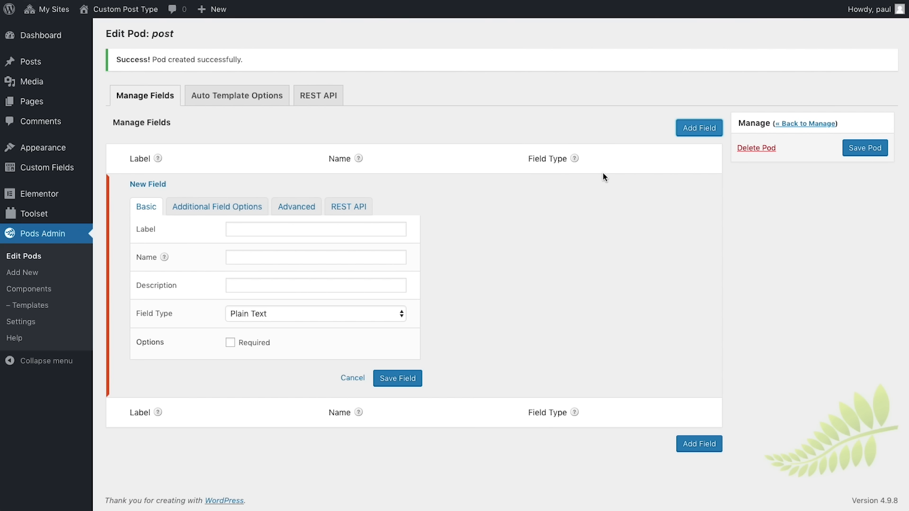
pyautogui.click(299, 225)
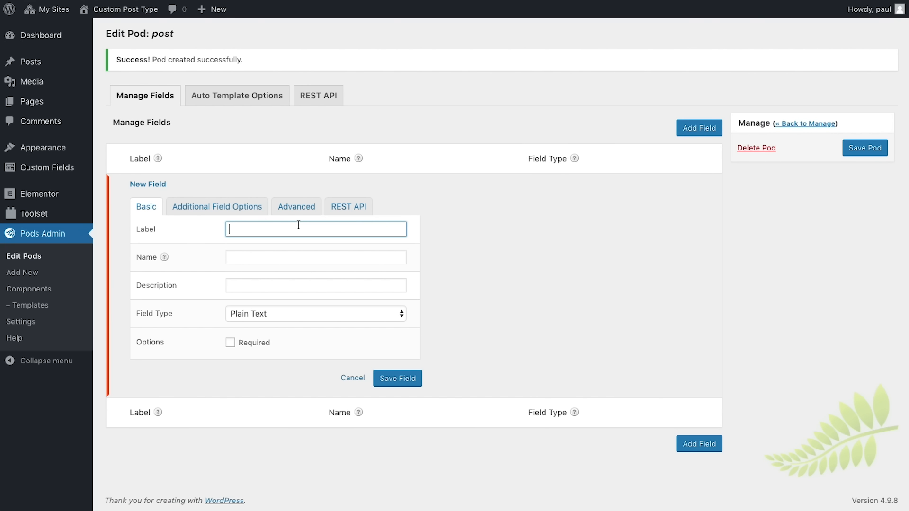
pyautogui.write("Doctor's Name")
pyautogui.press('Tab')
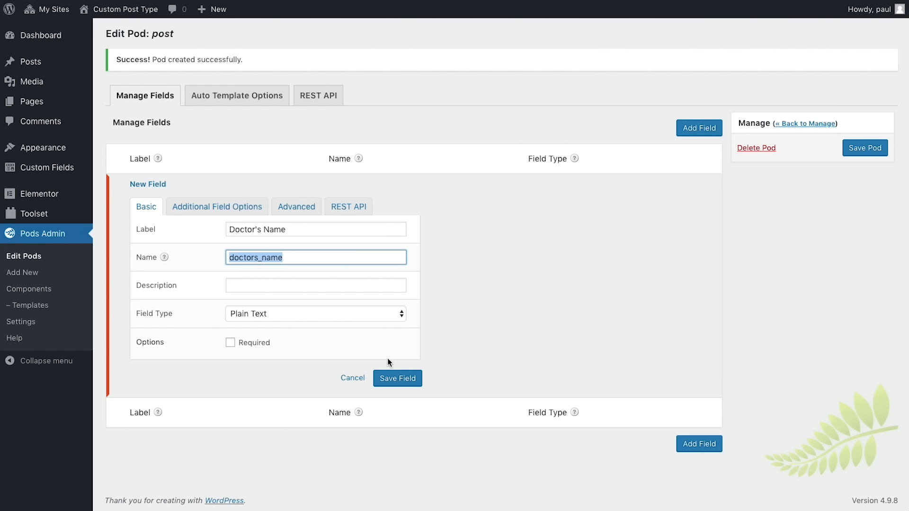
pyautogui.click(398, 378)
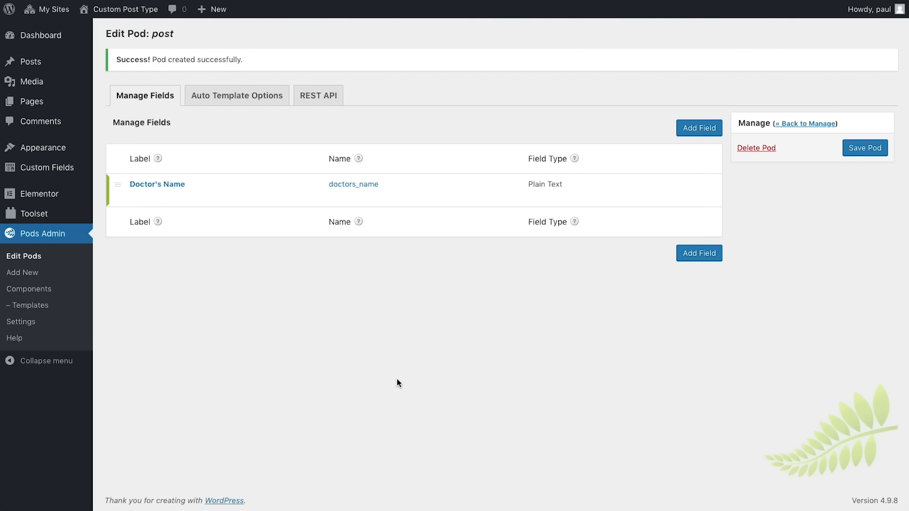
pyautogui.click(706, 256)
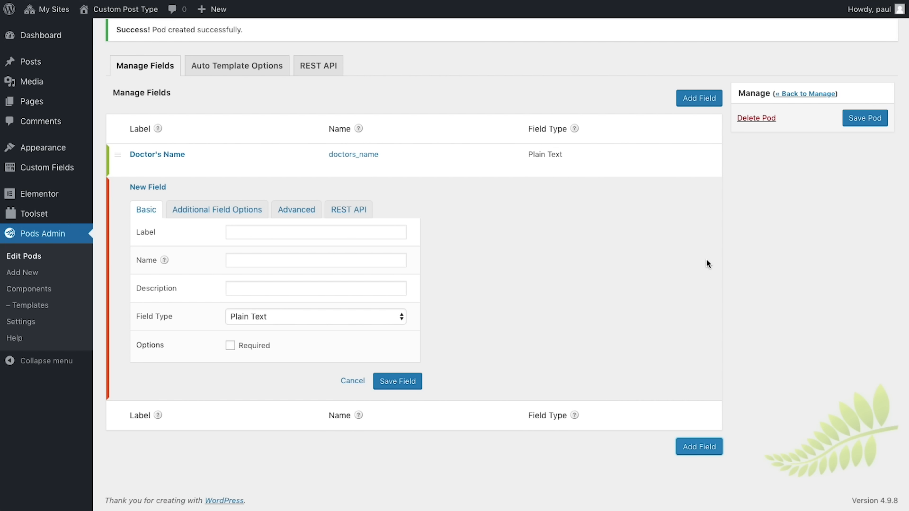
pyautogui.click(372, 233)
pyautogui.write('Docto')
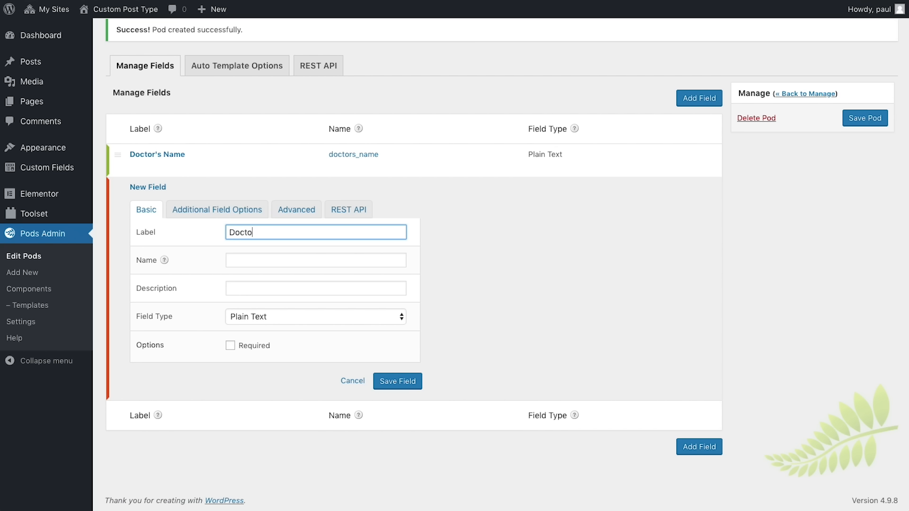
pyautogui.write("r's Job")
pyautogui.press('Tab')
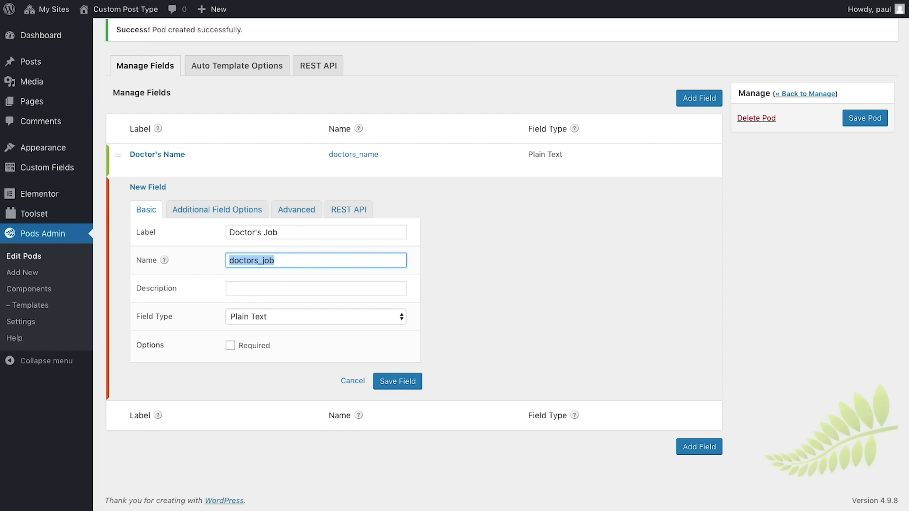
pyautogui.click(392, 381)
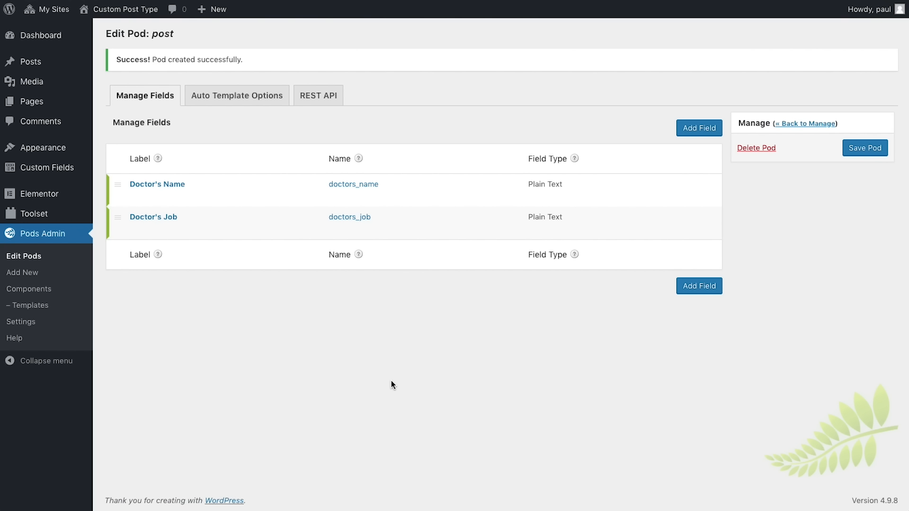
# Step: Add a Doctor's Phone Number field with the Phone field type
pyautogui.click(684, 289)
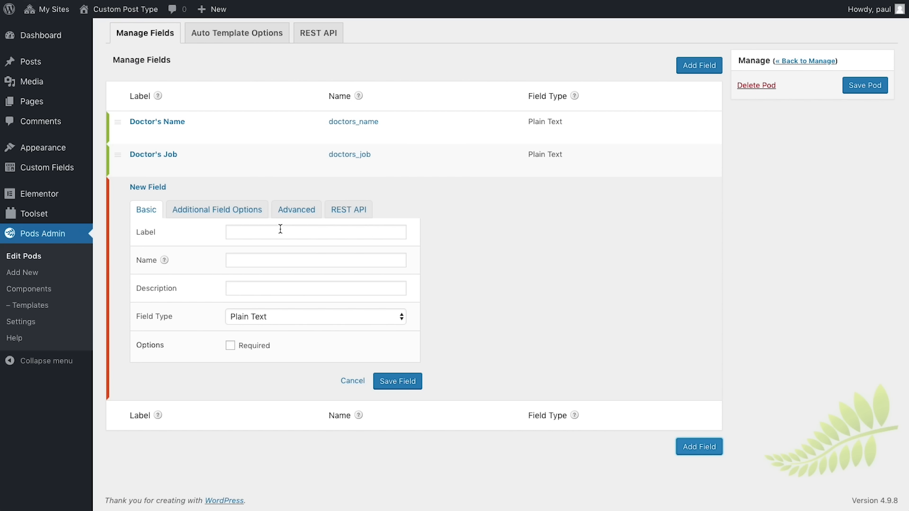
pyautogui.click(280, 229)
pyautogui.write('Do')
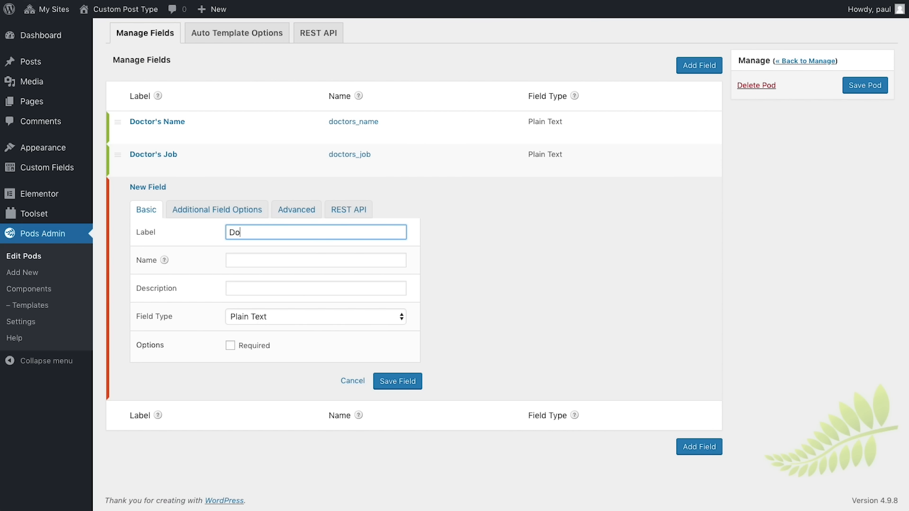
pyautogui.write("ctor's Phone Number")
pyautogui.press('Tab')
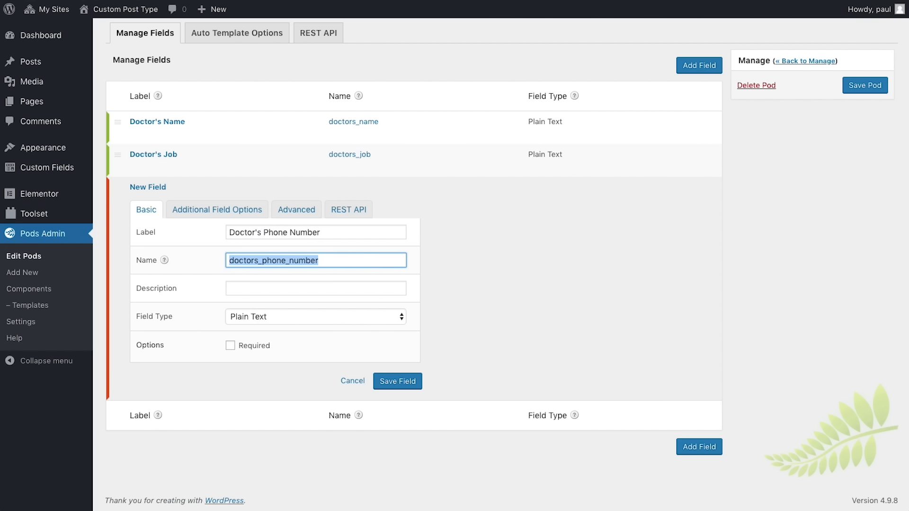
pyautogui.click(314, 318)
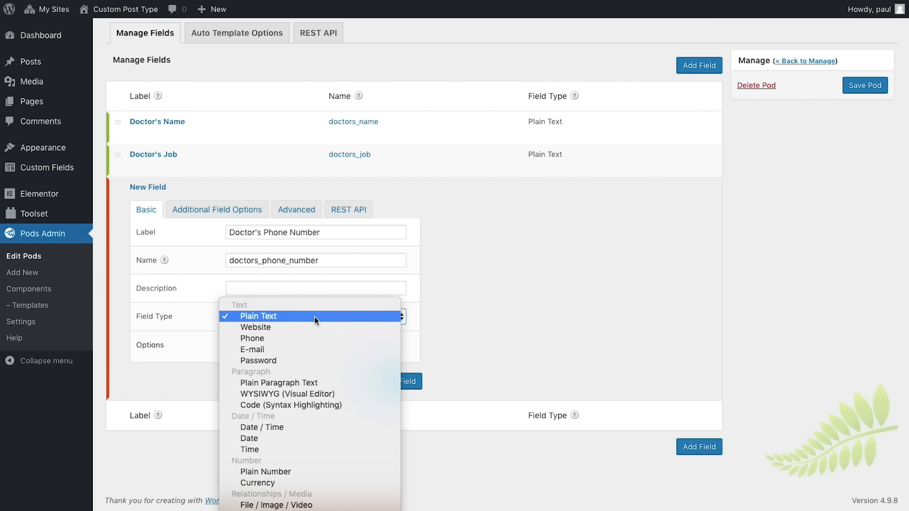
pyautogui.click(312, 337)
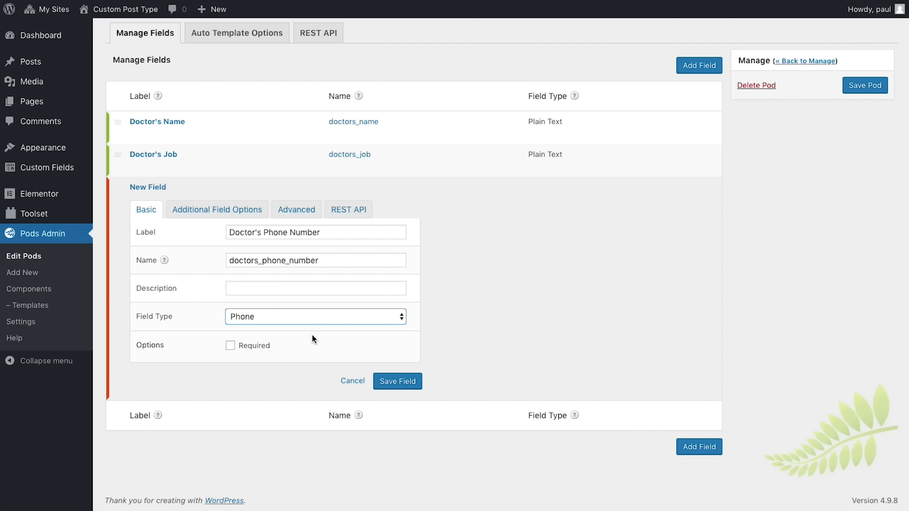
pyautogui.click(396, 382)
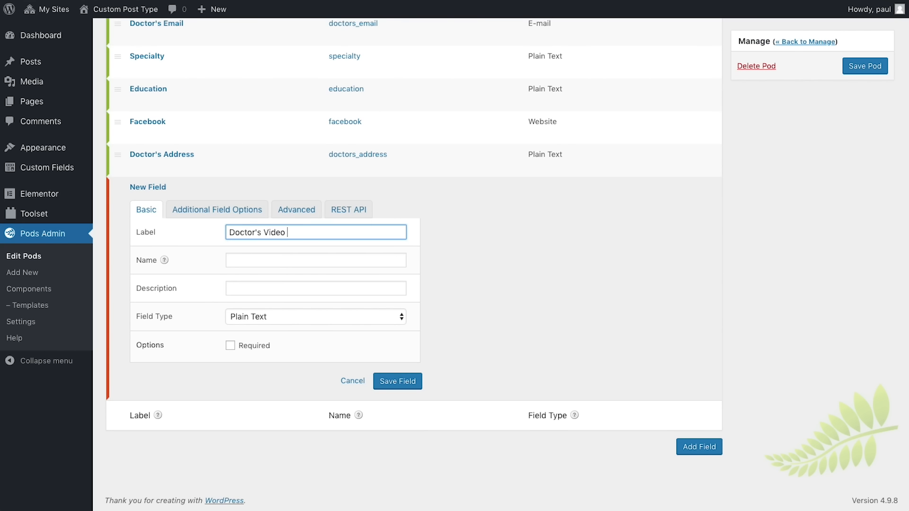
# Step: Save the Doctor's Video URL field, then save the whole pod
pyautogui.click(397, 381)
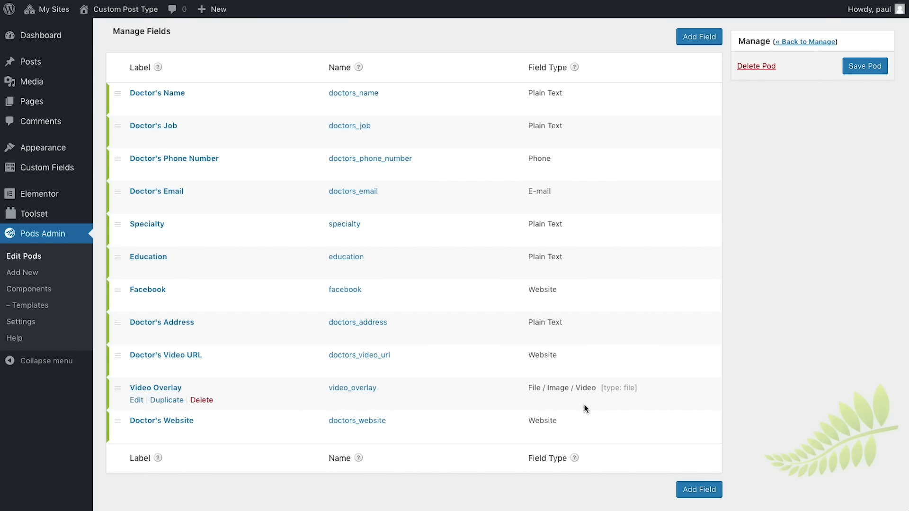
pyautogui.click(865, 66)
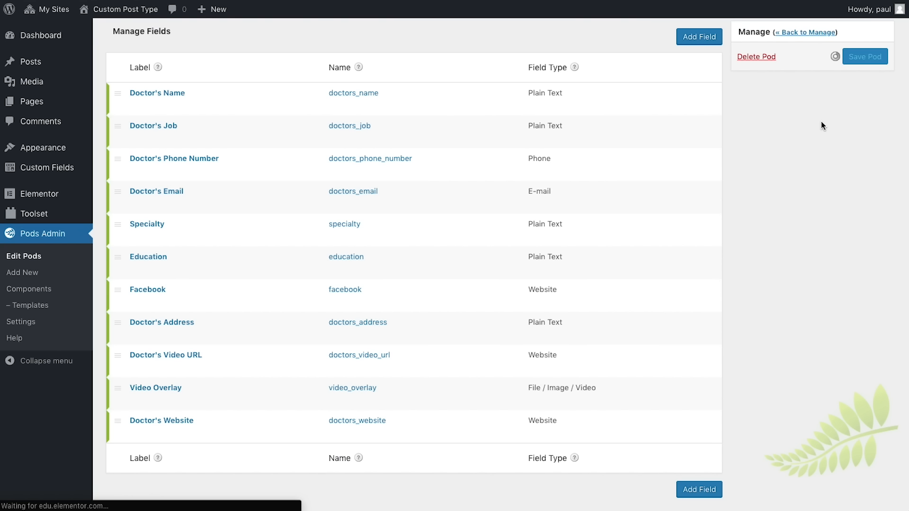
pyautogui.scroll(-1, 821, 124)
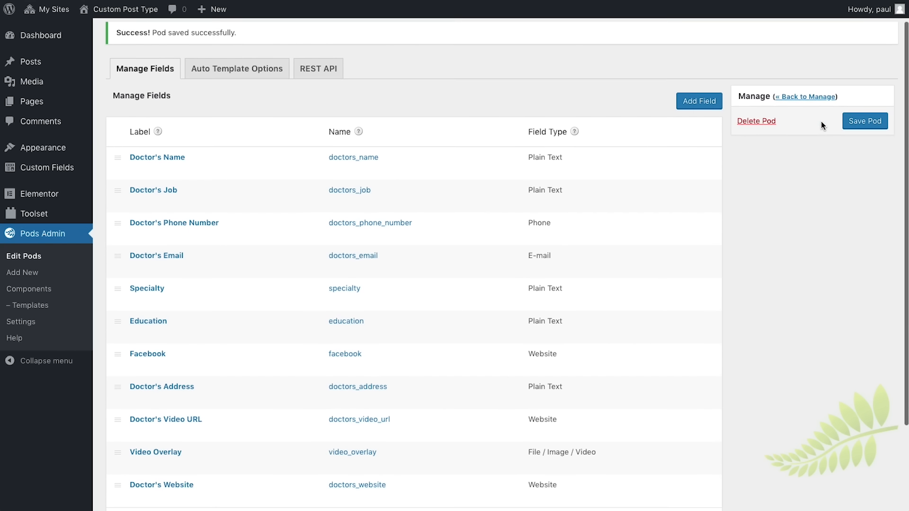
pyautogui.scroll(1, 821, 121)
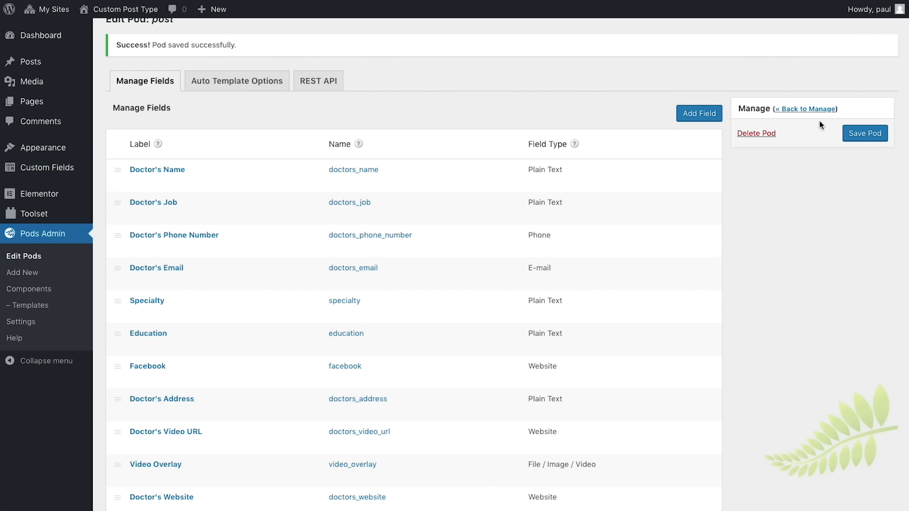
# Step: Reopen the first doctor post and check the new More Fields box below the content
pyautogui.moveTo(59, 65)
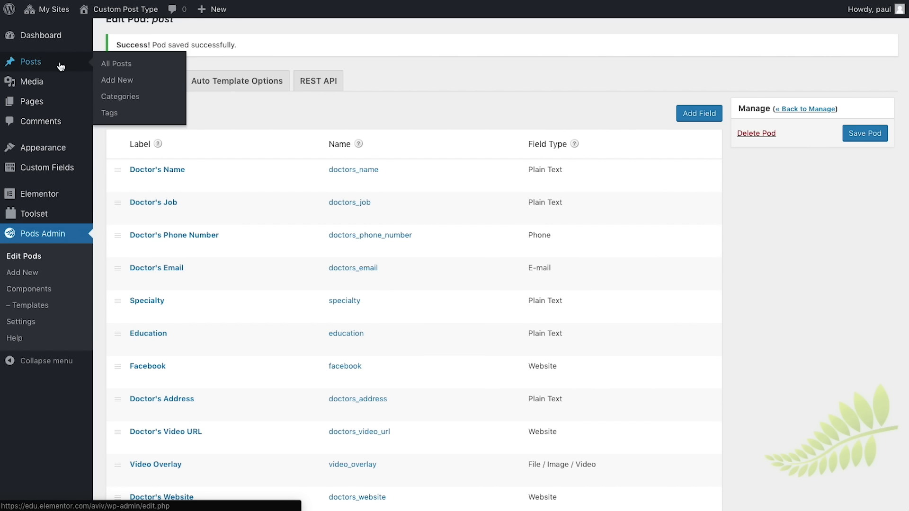
pyautogui.click(127, 69)
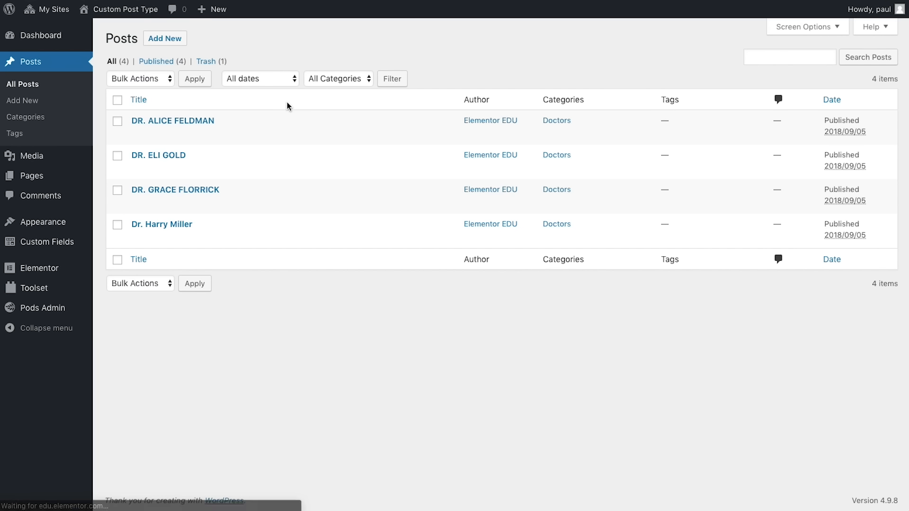
pyautogui.click(139, 134)
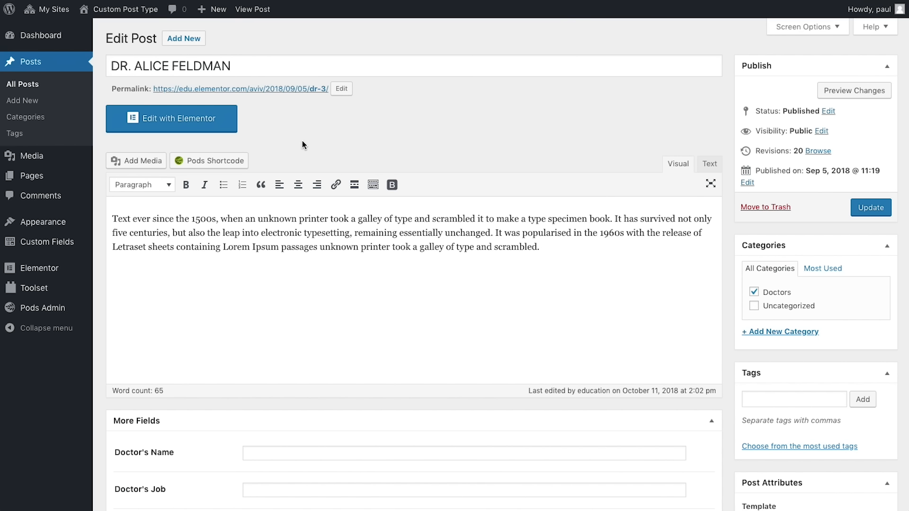
pyautogui.scroll(-5, 302, 141)
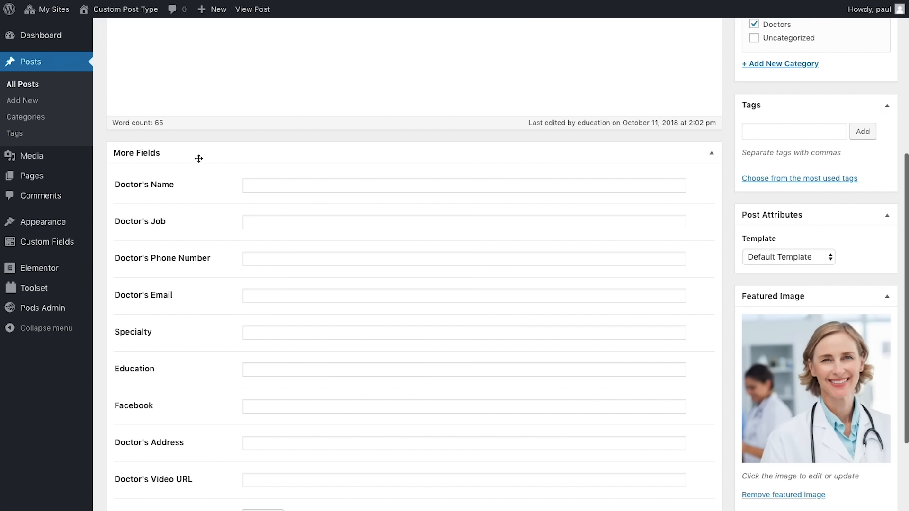
pyautogui.scroll(-3, 237, 156)
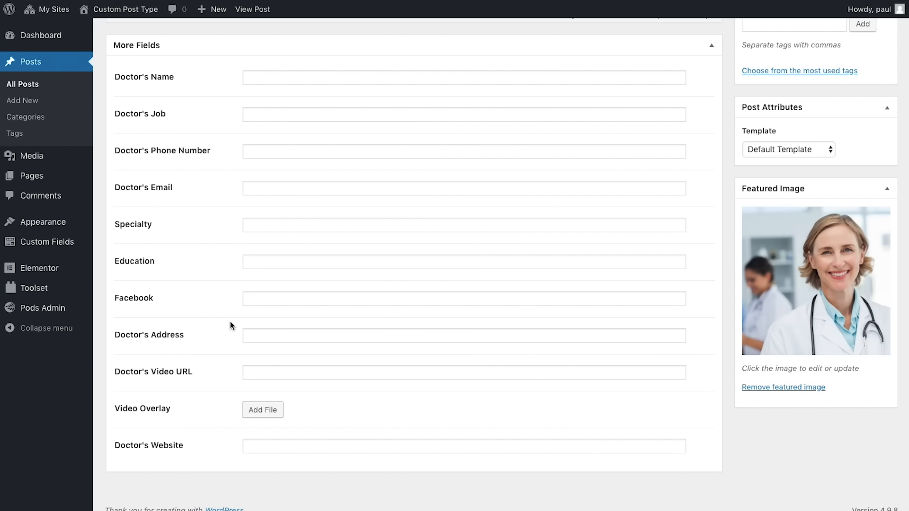
# Step: Select and copy the doctor's name from the post title
pyautogui.scroll(8, 232, 325)
pyautogui.moveTo(239, 57); pyautogui.dragTo(110, 58)
pyautogui.press('super+c')
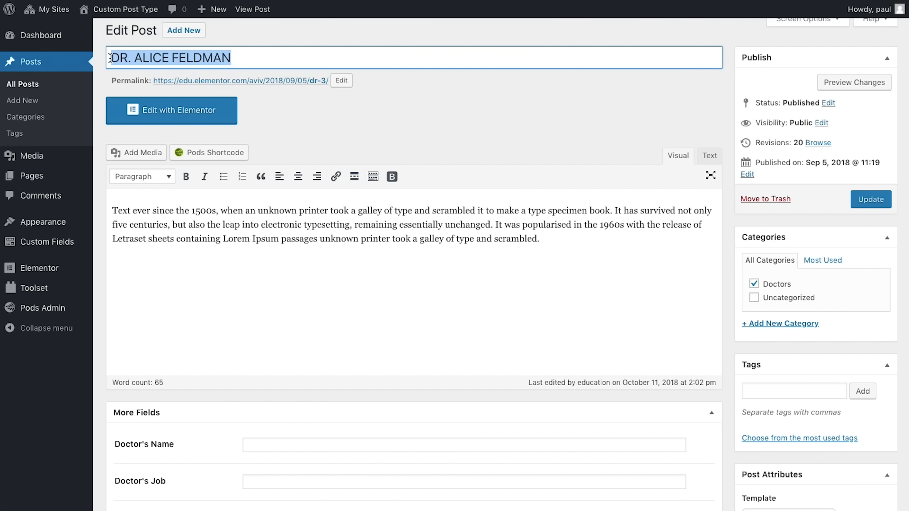
pyautogui.scroll(-5, 264, 192)
# Step: Paste the doctor's name into Doctor's Name and set the job to 'Chief Medical Officer'
pyautogui.click(266, 208)
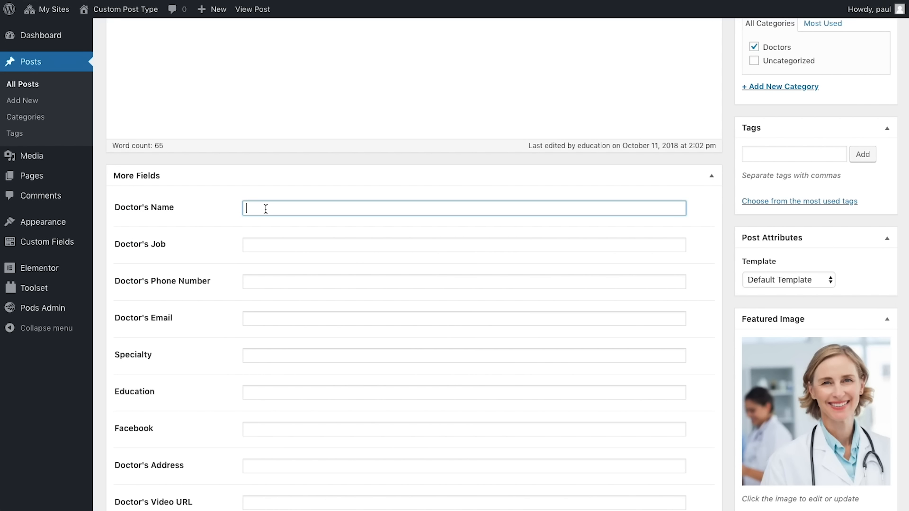
pyautogui.press('super+v')
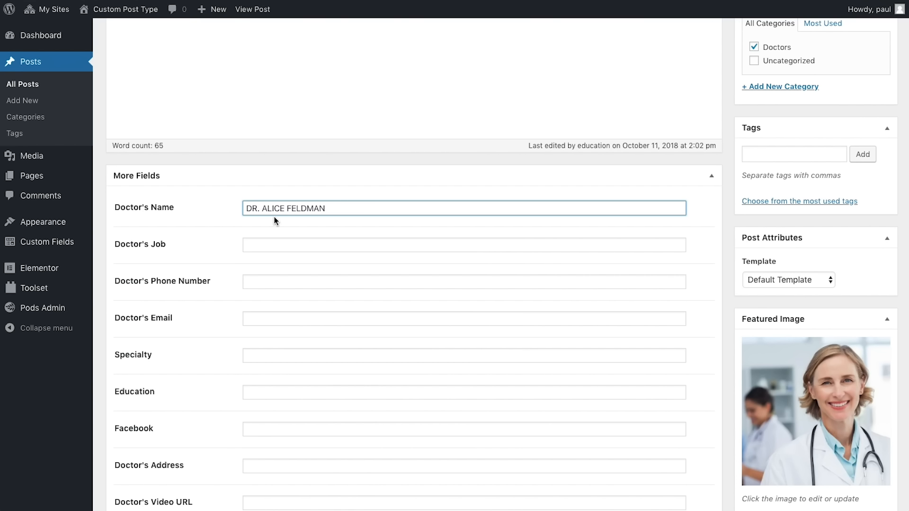
pyautogui.click(273, 244)
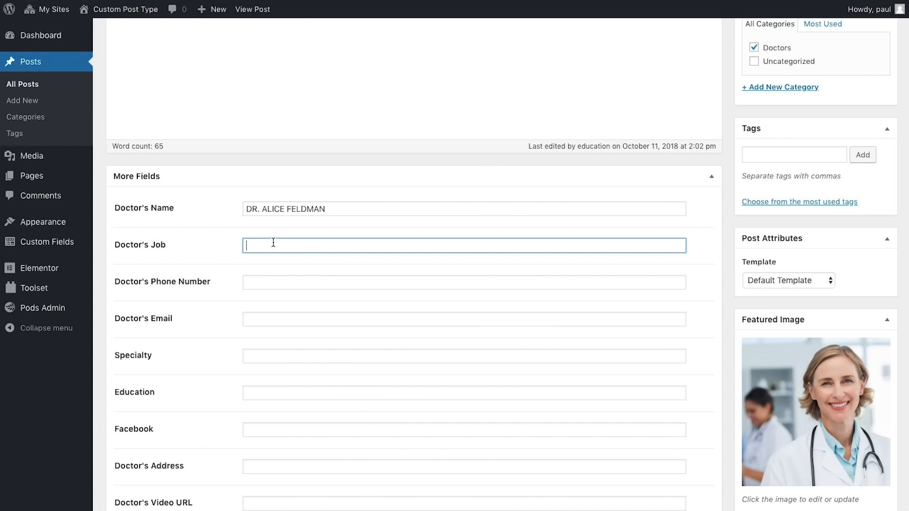
pyautogui.write('Chief Medical Officer')
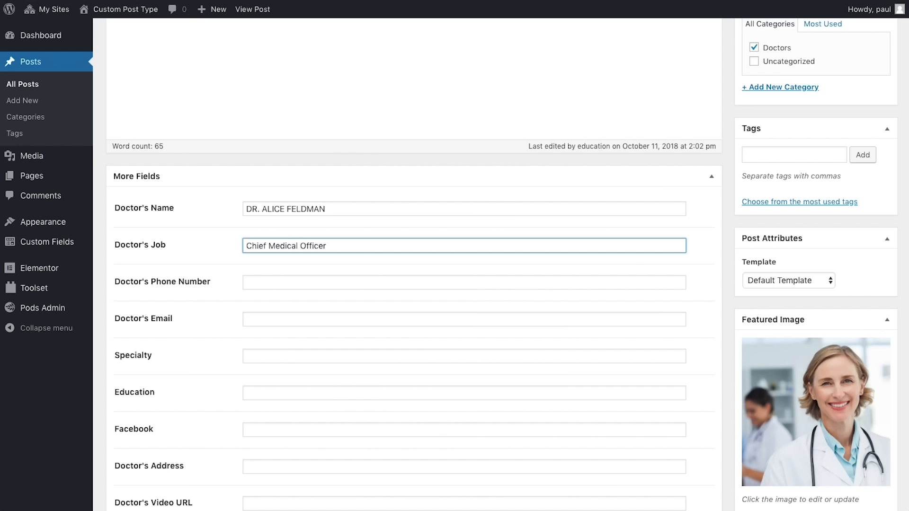
# Step: Fill in the phone number and e-mail, plus 'Emergency physician' as specialty and education
pyautogui.press('Tab')
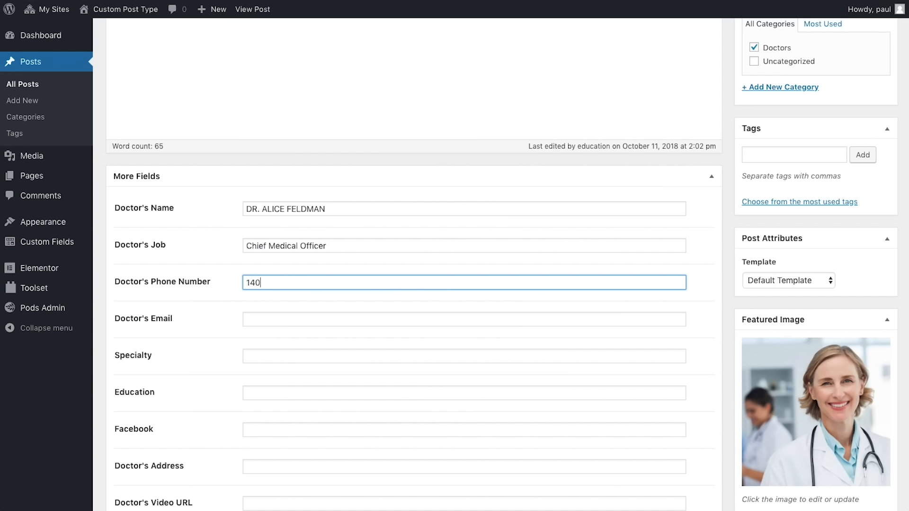
pyautogui.press('Tab')
pyautogui.press('Tab')
pyautogui.write('Emergency physician')
pyautogui.press('Tab')
pyautogui.write('Emergency phisician')
# Step: Enter the Facebook link, the doctor's address, a YouTube video URL and the website
pyautogui.press('Tab')
pyautogui.write('httos://www.facebook.com/')
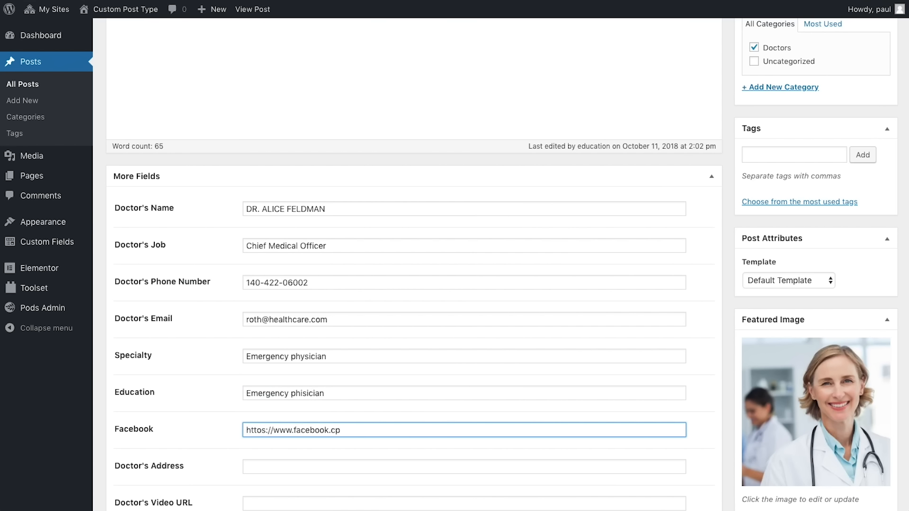
pyautogui.press('Tab')
pyautogui.write('Birmingham B18 6NF')
pyautogui.press('Tab')
pyautogui.write('https://www.youtube.com/watch?v=vFDSWuffBcA')
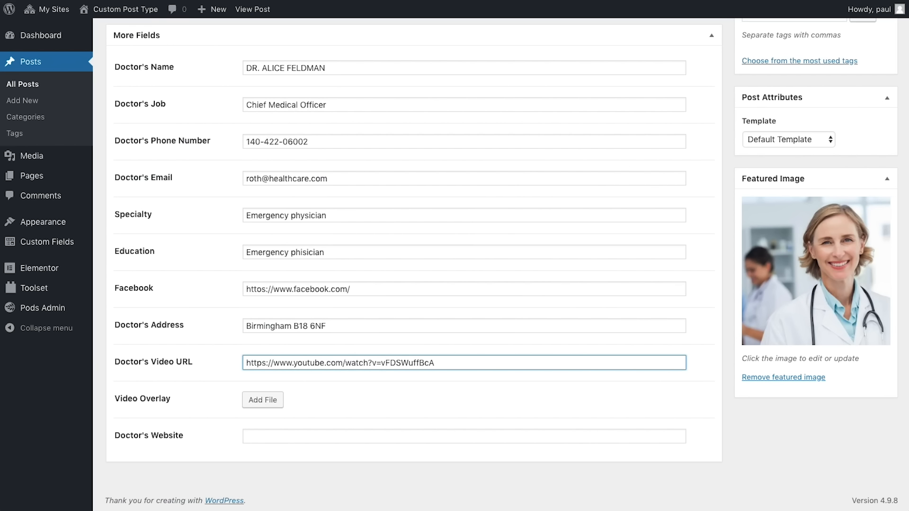
pyautogui.press('Tab')
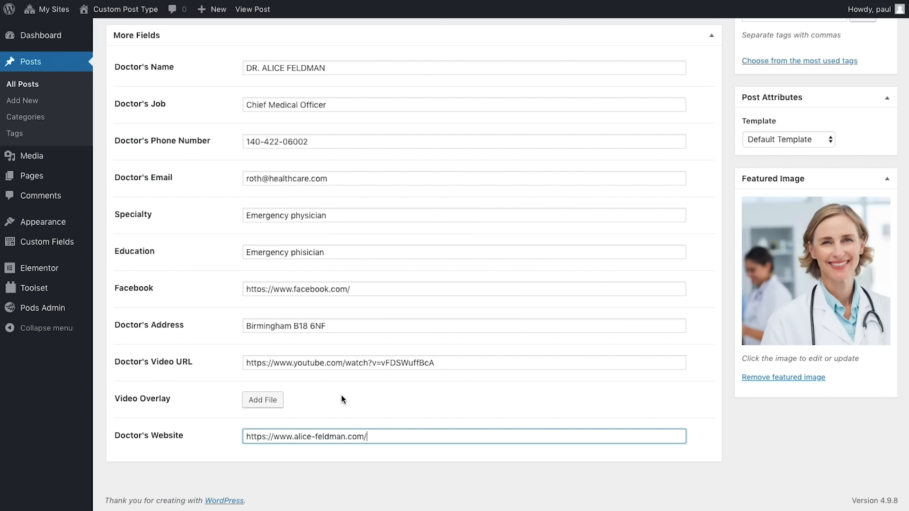
# Step: Attach doctor_video2 from the Media Library as the Video Overlay file
pyautogui.click(276, 400)
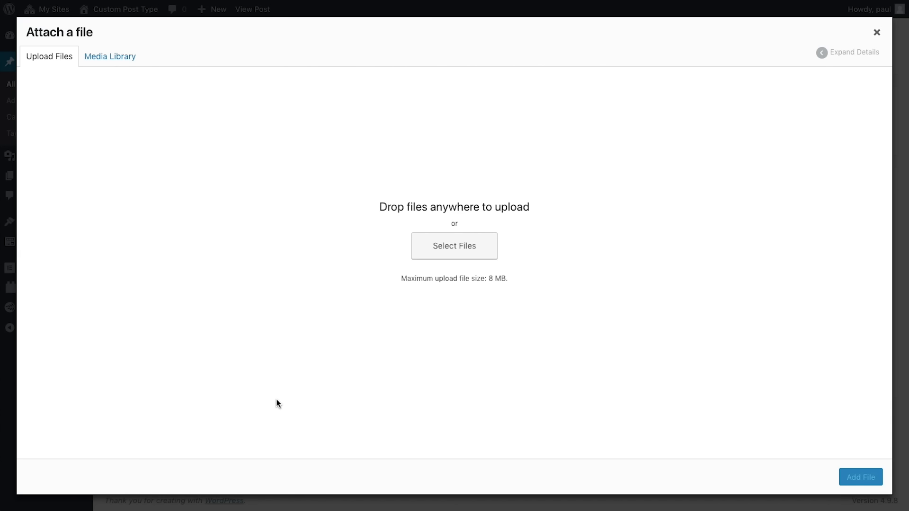
pyautogui.click(122, 57)
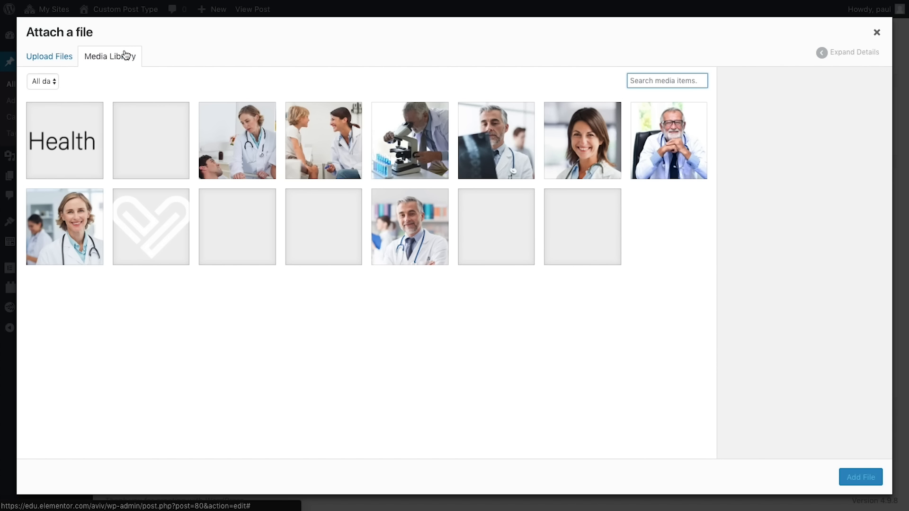
pyautogui.click(240, 141)
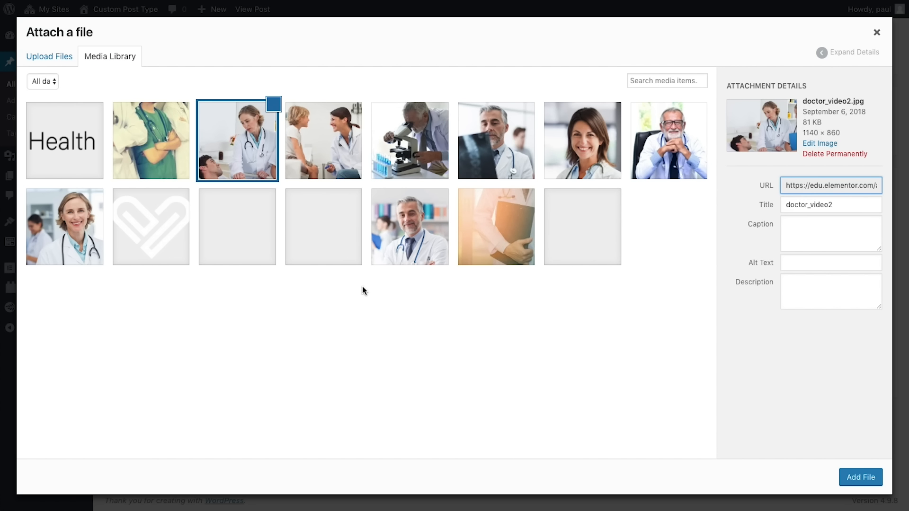
pyautogui.click(852, 478)
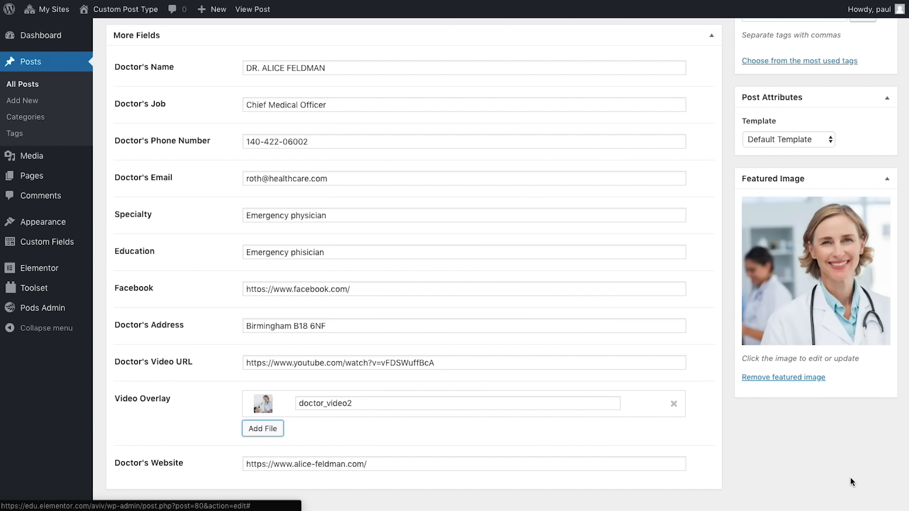
pyautogui.scroll(10, 850, 478)
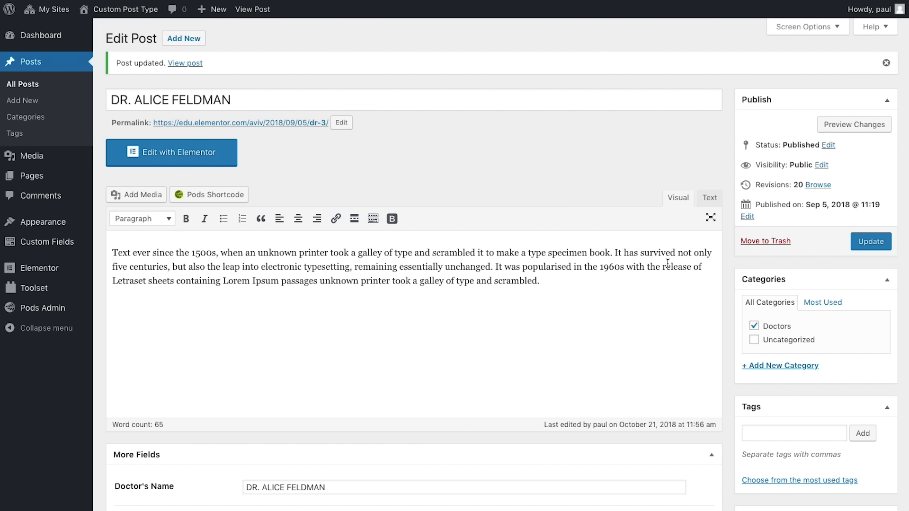
# Step: From My Templates, create a Single template for Post named 'Doctor's Template'
pyautogui.moveTo(78, 269)
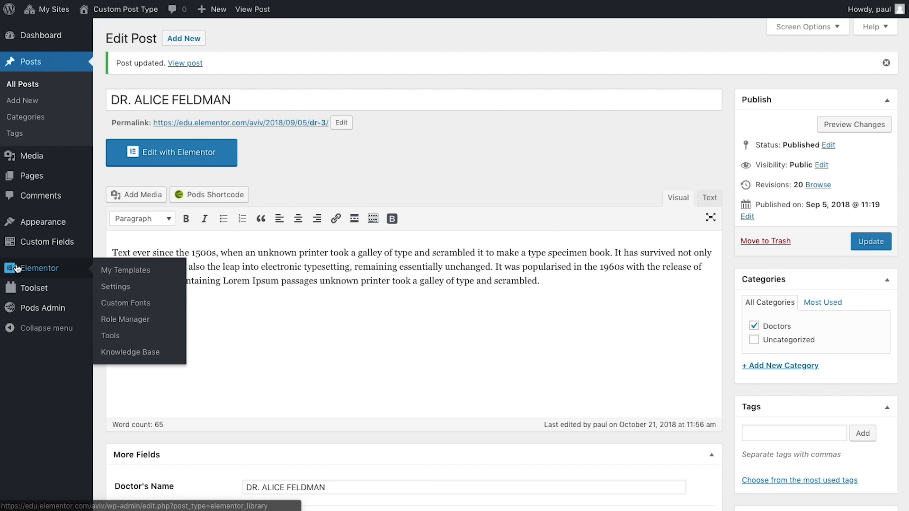
pyautogui.click(120, 271)
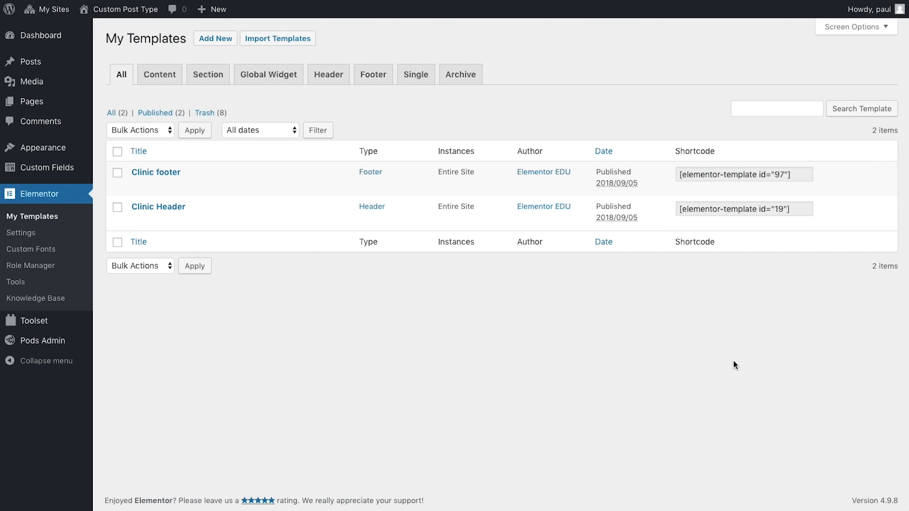
pyautogui.click(215, 39)
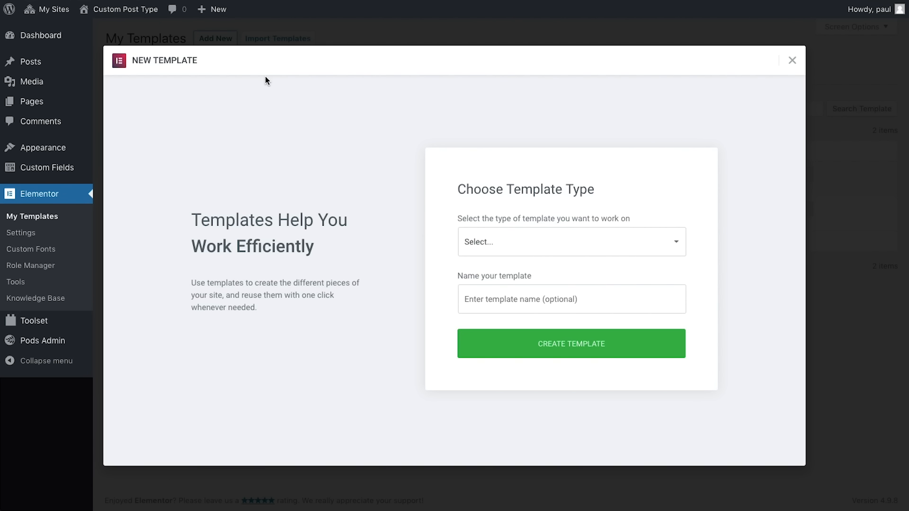
pyautogui.click(507, 242)
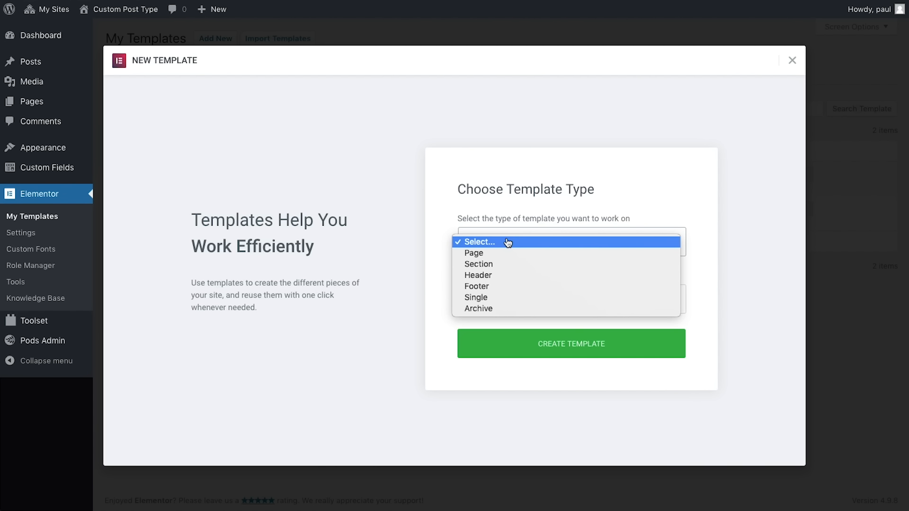
pyautogui.click(490, 298)
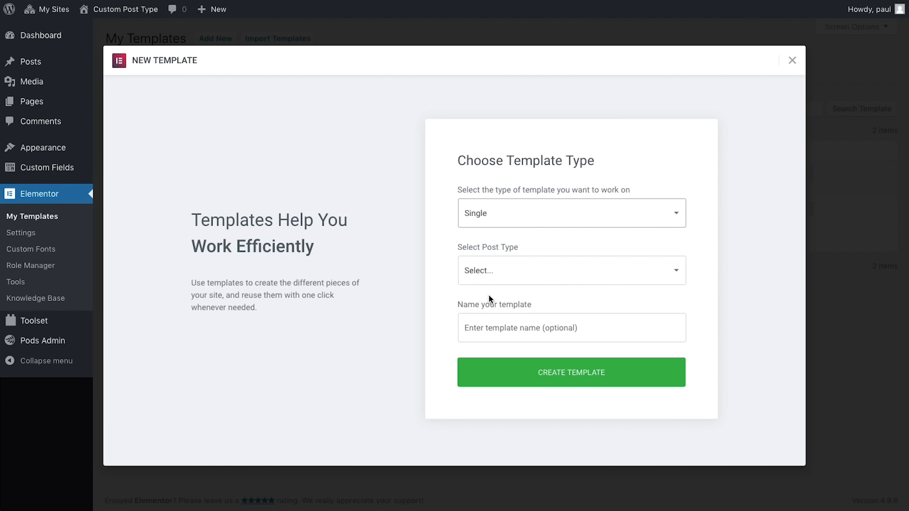
pyautogui.click(505, 272)
pyautogui.click(505, 282)
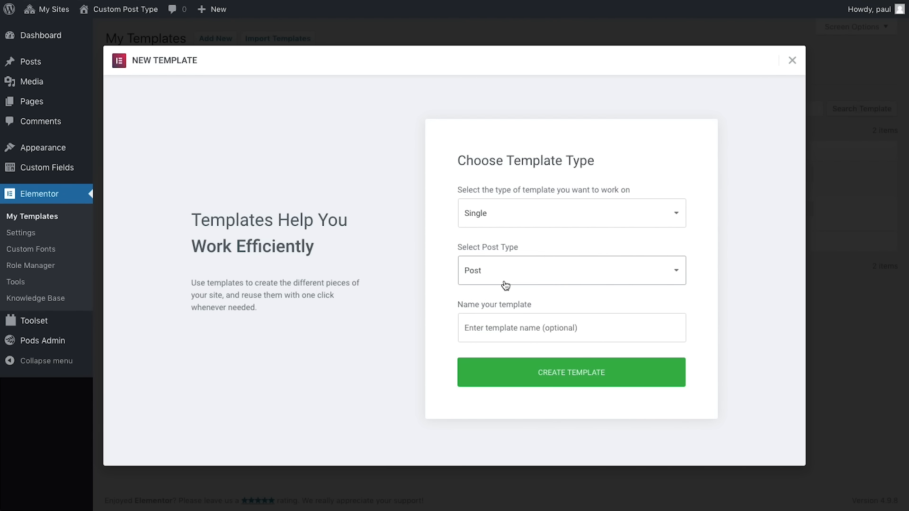
pyautogui.click(519, 318)
pyautogui.write('Doctor')
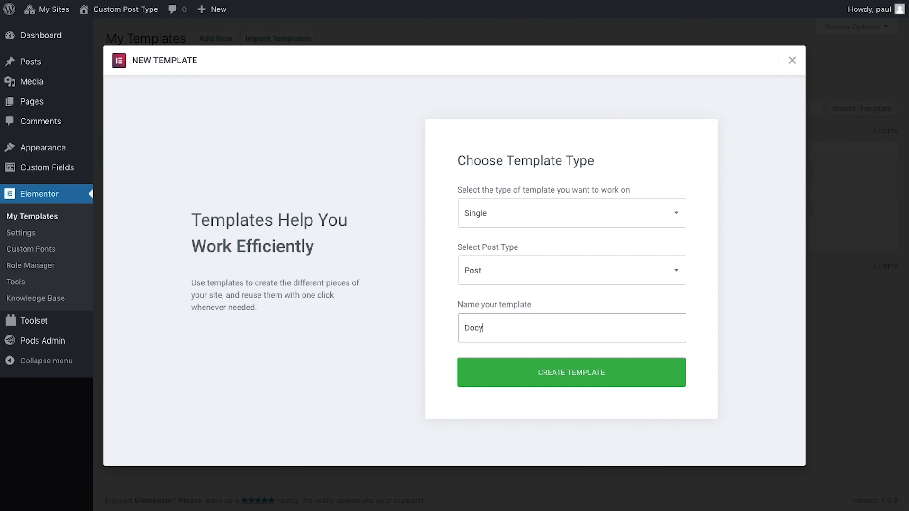
pyautogui.write("'s Template")
pyautogui.click(542, 373)
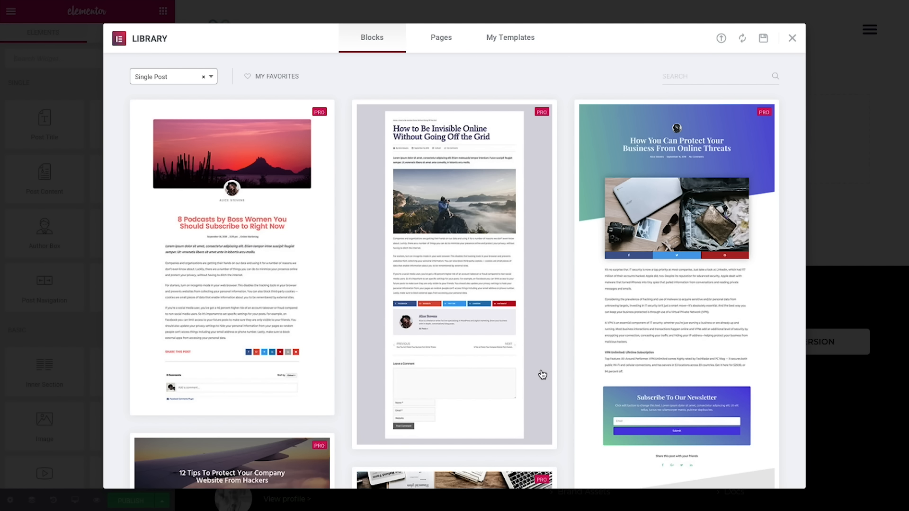
# Step: Close the template library and inspect the green colour in the global colour palette
pyautogui.click(794, 41)
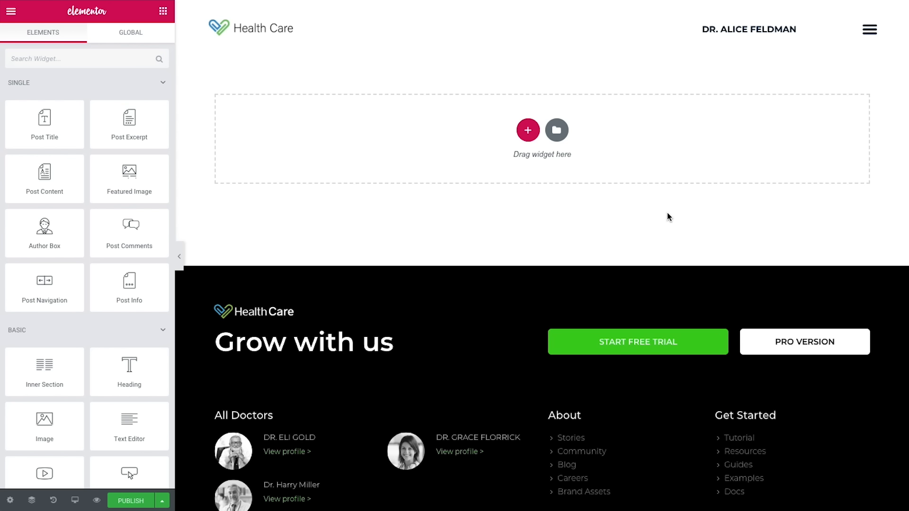
pyautogui.click(10, 12)
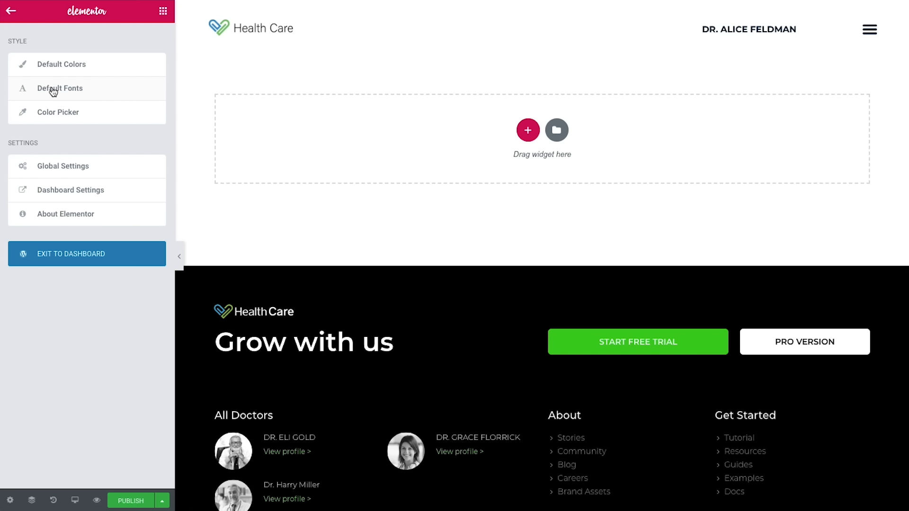
pyautogui.click(74, 112)
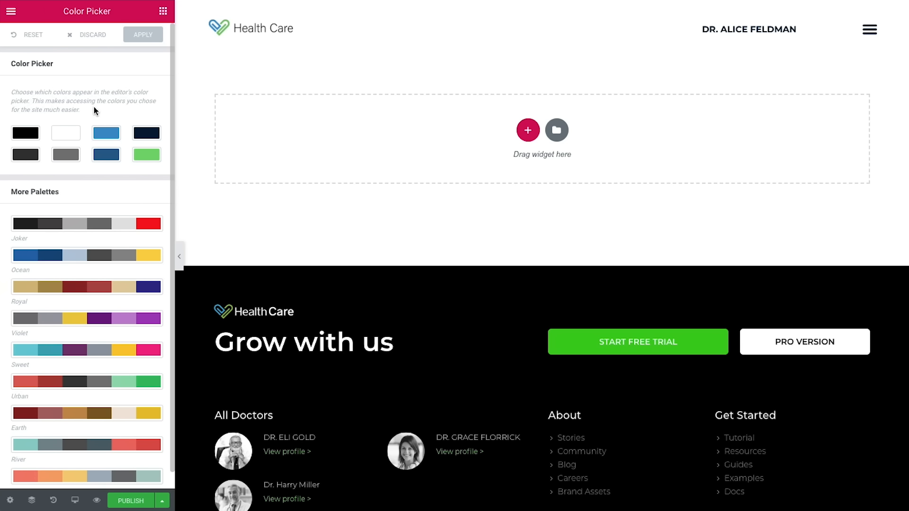
pyautogui.click(149, 155)
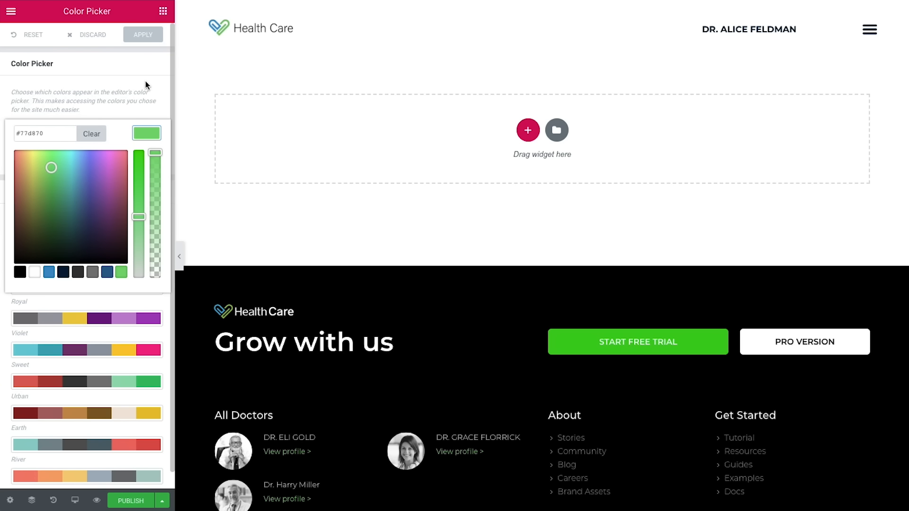
pyautogui.click(148, 37)
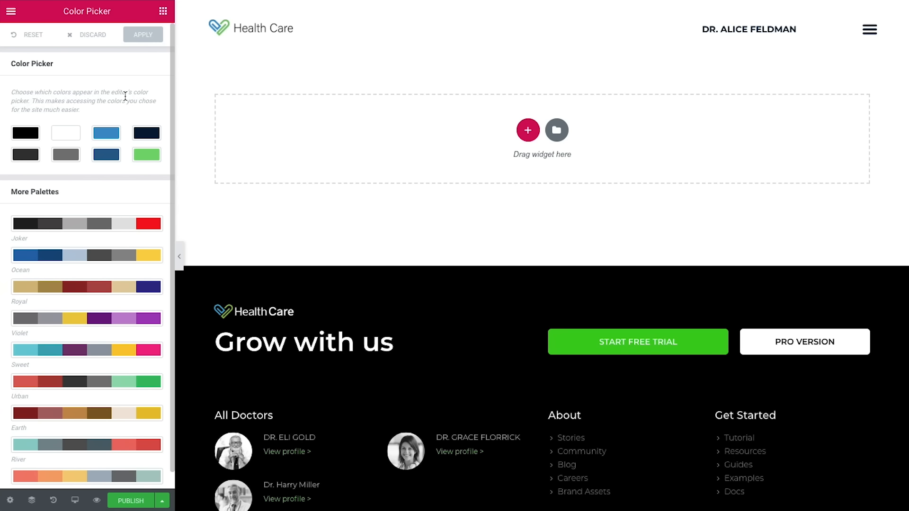
# Step: Review the Montserrat secondary headline in Default Fonts, then bring up the template settings
pyautogui.click(16, 18)
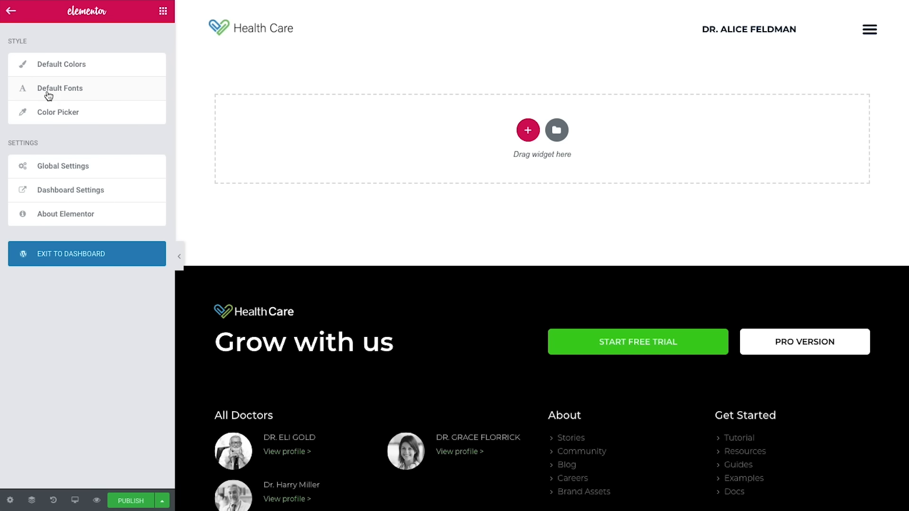
pyautogui.click(75, 91)
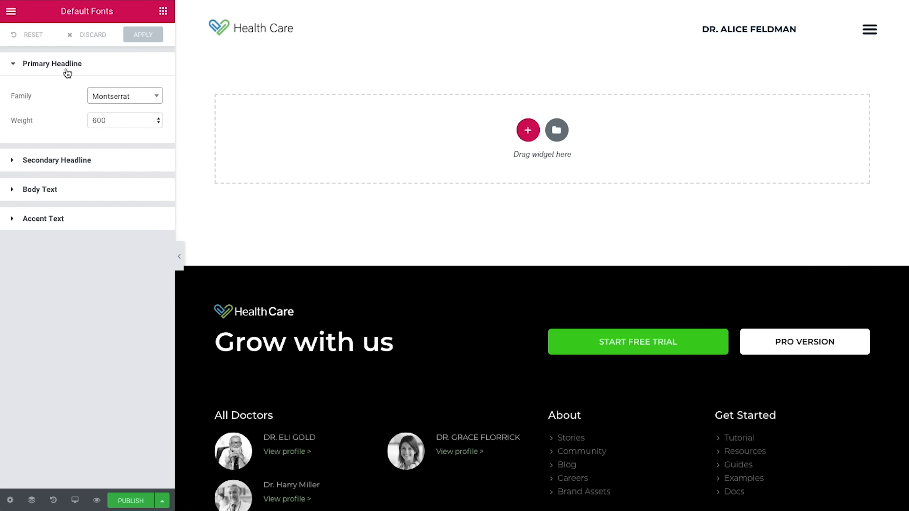
pyautogui.click(80, 165)
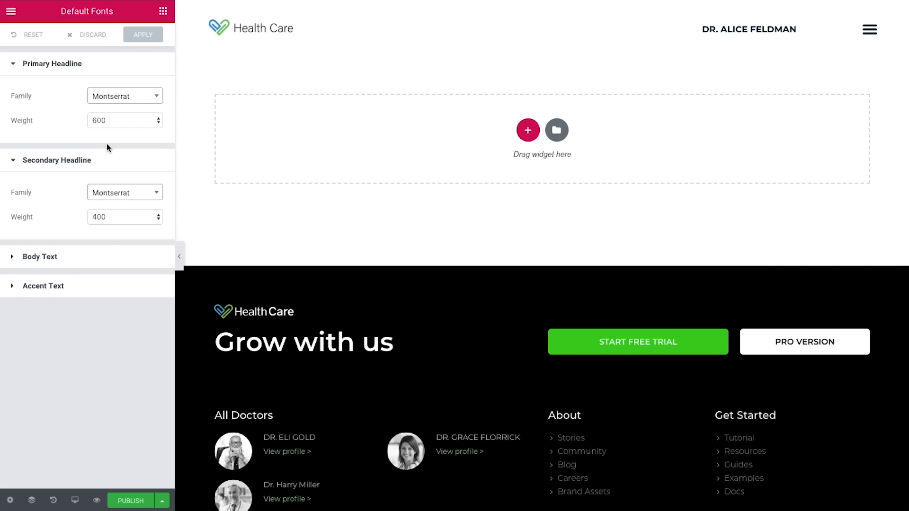
pyautogui.click(11, 501)
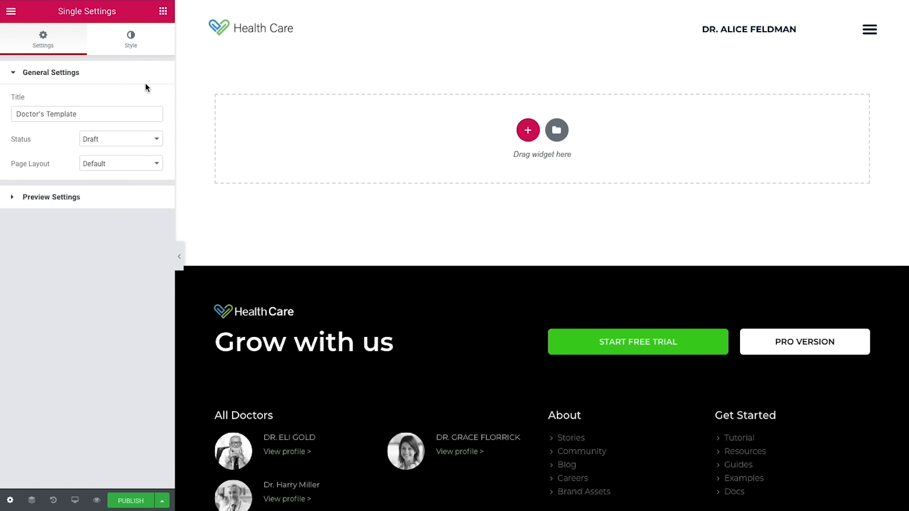
# Step: Give the body style a classic background colour of #efefef
pyautogui.click(149, 47)
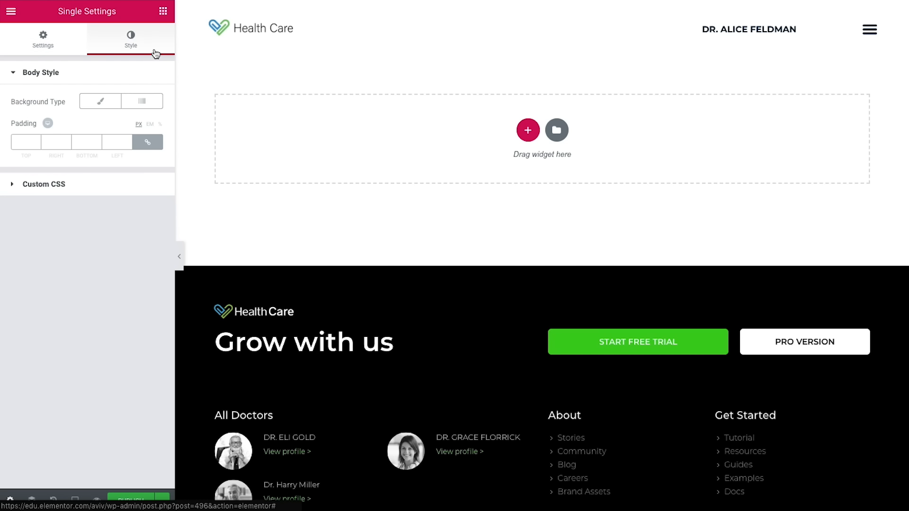
pyautogui.click(100, 107)
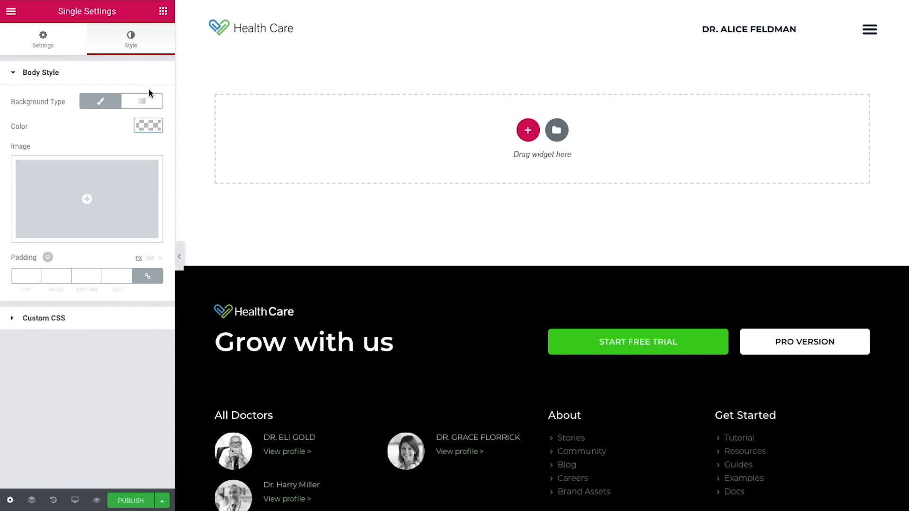
pyautogui.click(147, 125)
pyautogui.click(28, 127)
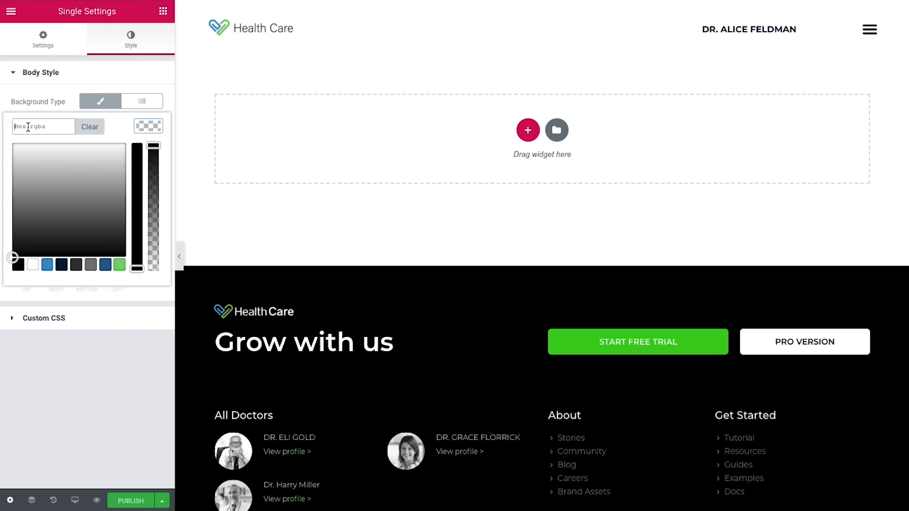
pyautogui.write('#efefef')
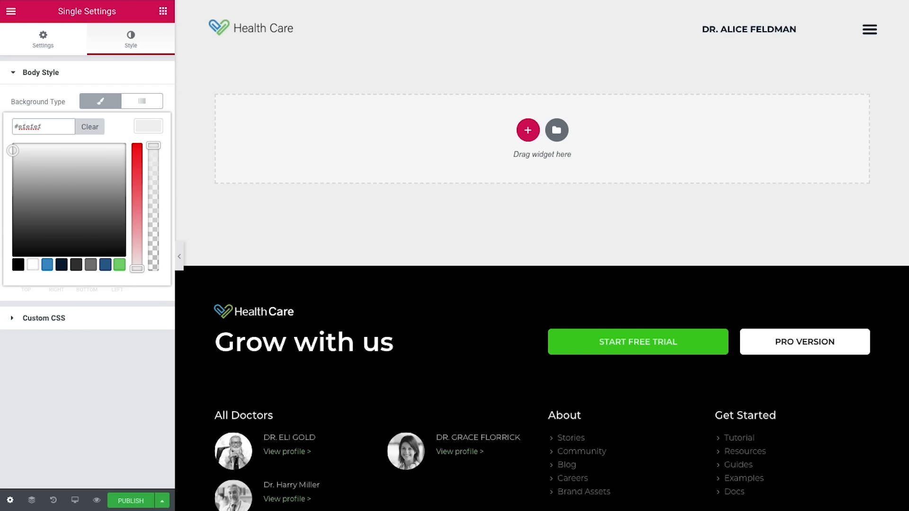
pyautogui.click(101, 78)
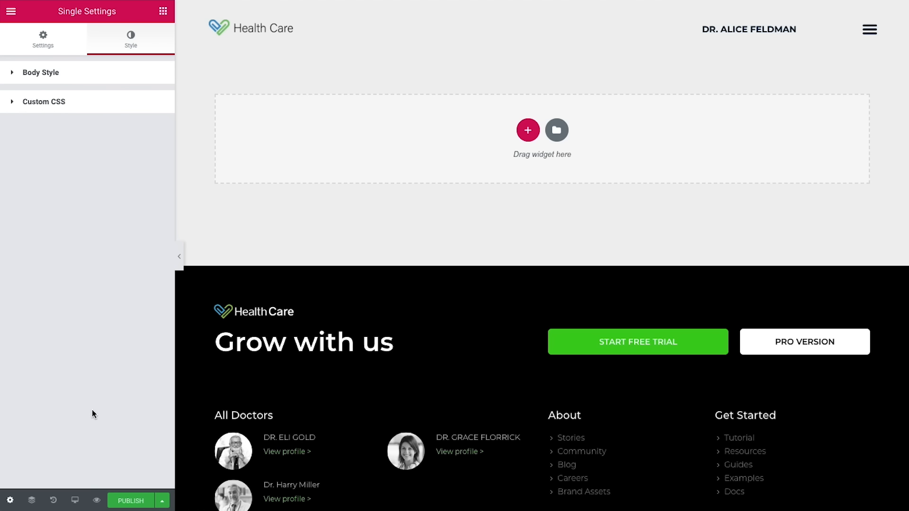
# Step: Preview the template using the first doctor post as dynamic content
pyautogui.moveTo(96, 501)
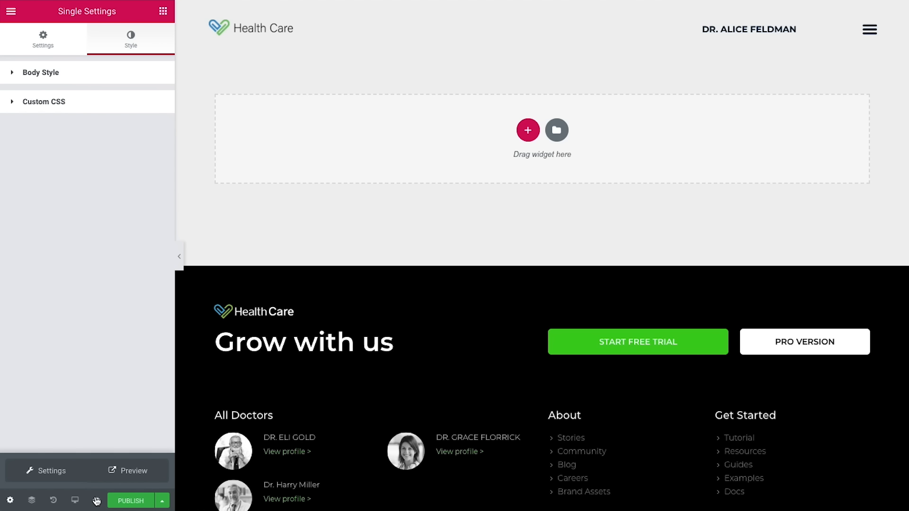
pyautogui.click(71, 479)
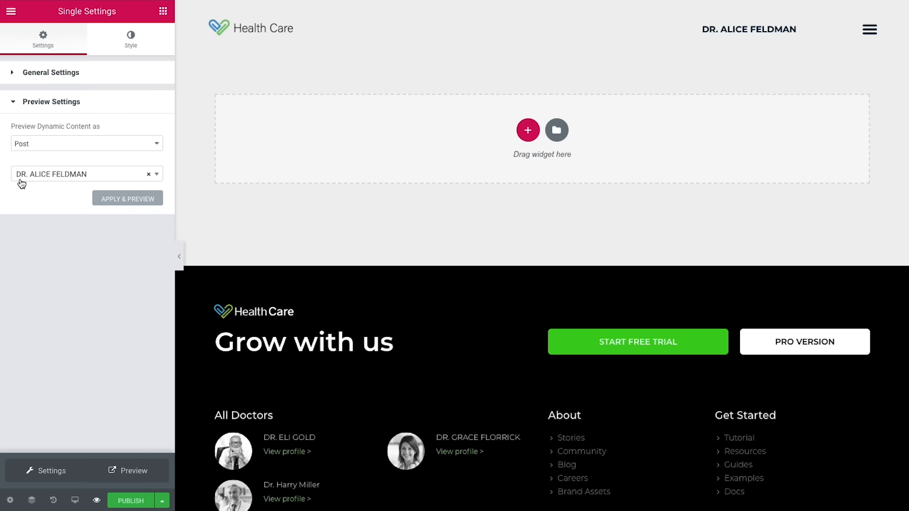
pyautogui.click(108, 204)
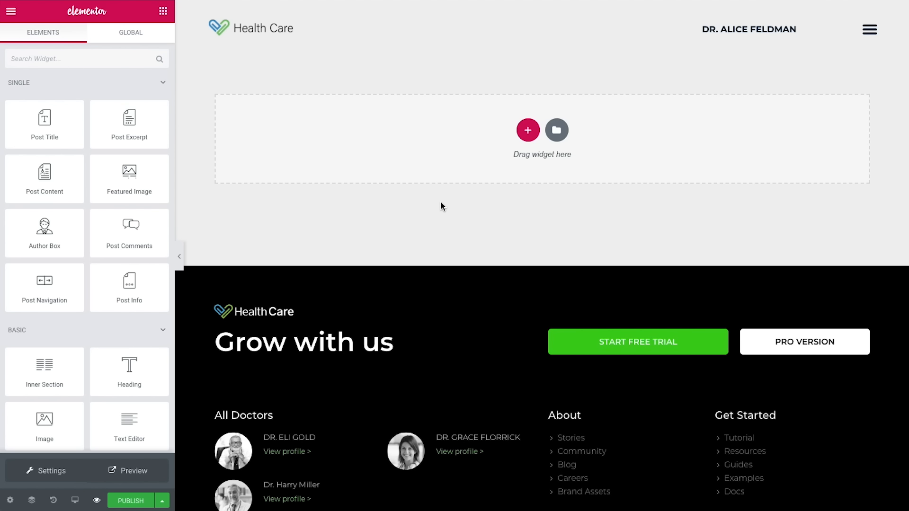
# Step: Add a three-column section with the first column at 15% width and the middle at 50%
pyautogui.click(528, 130)
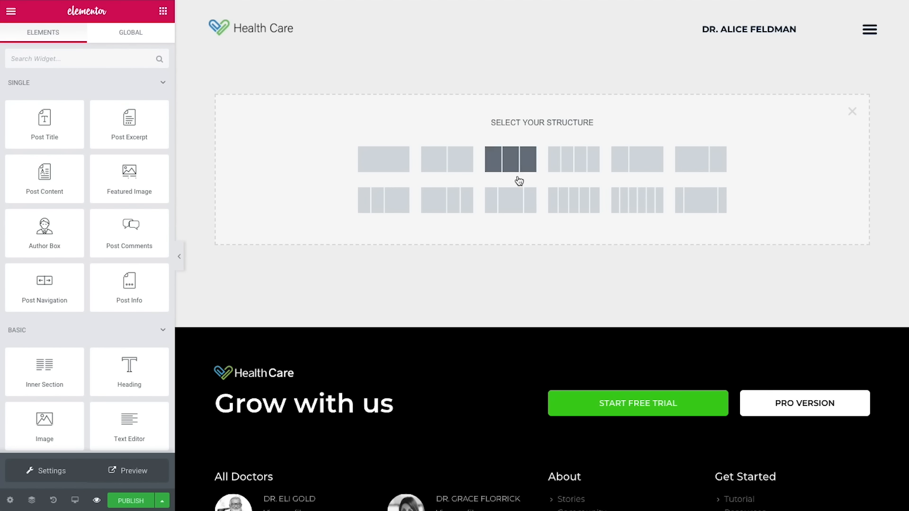
pyautogui.click(511, 166)
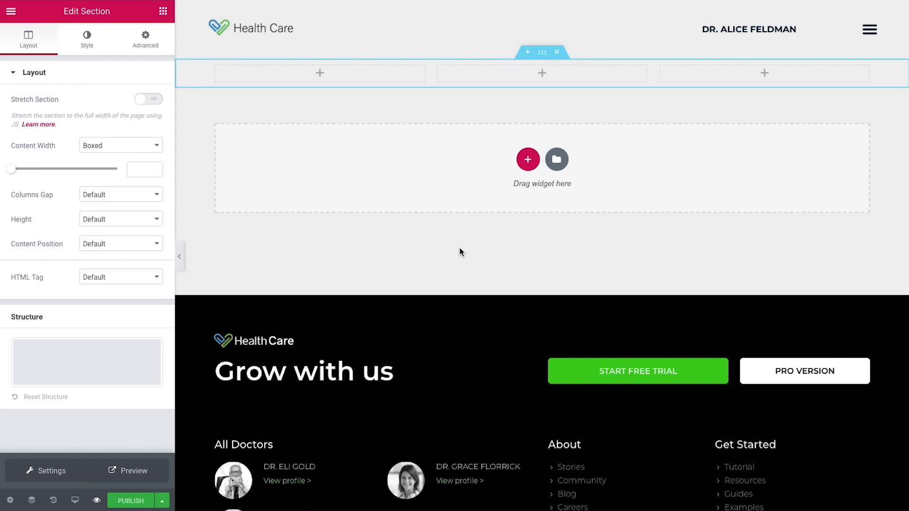
pyautogui.click(216, 66)
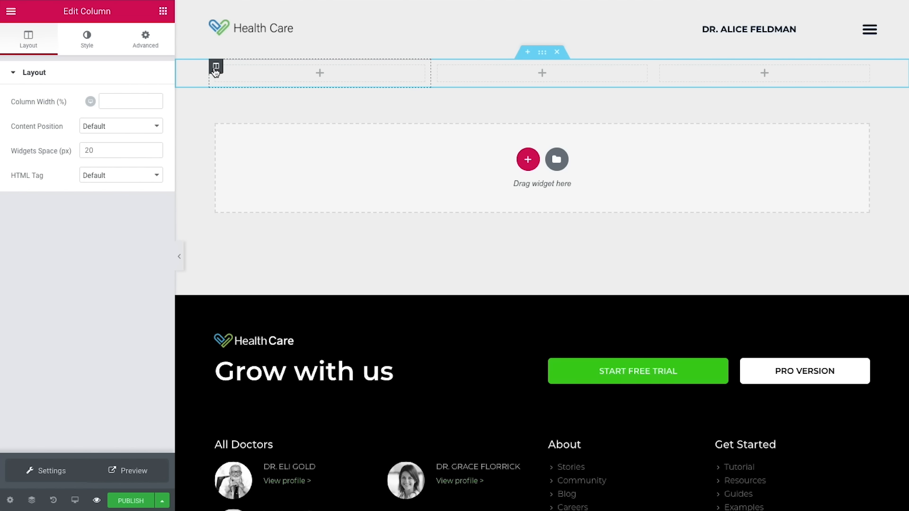
pyautogui.click(118, 102)
pyautogui.write('15')
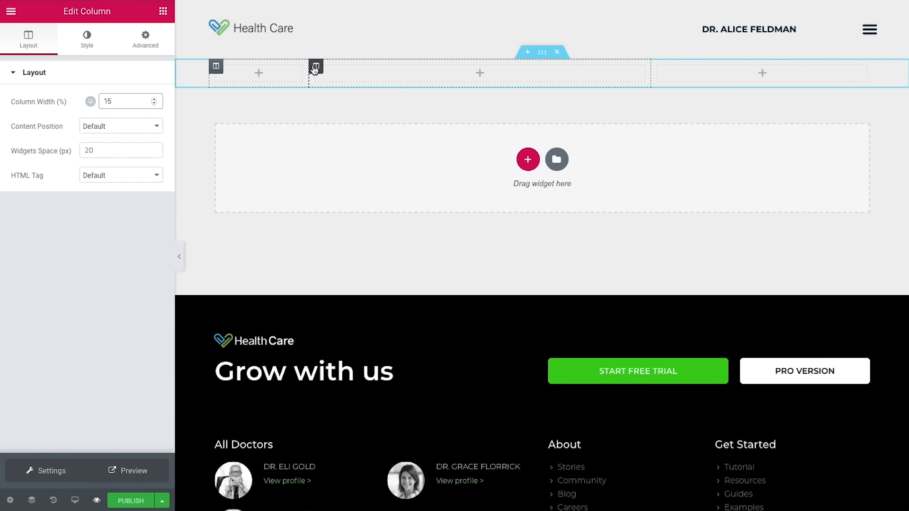
pyautogui.click(316, 66)
pyautogui.moveTo(136, 101); pyautogui.dragTo(100, 103)
pyautogui.write('50')
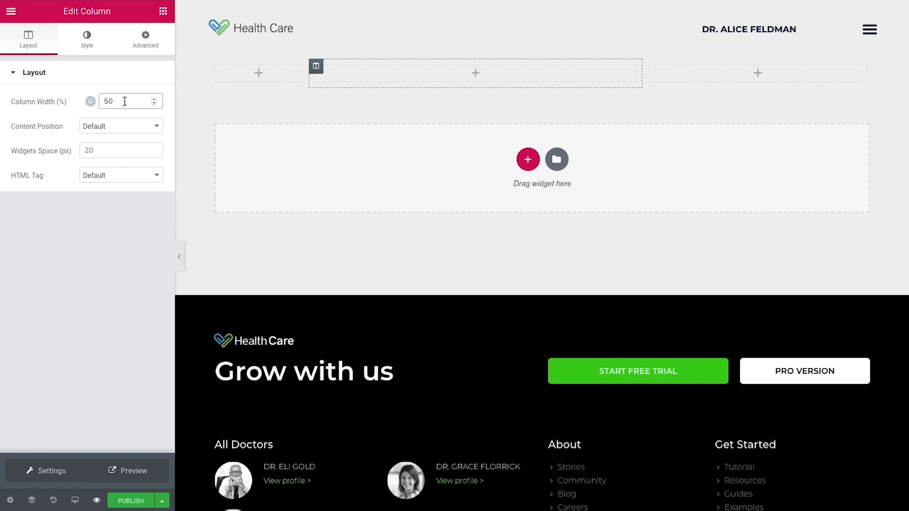
# Step: Put the featured image in column one (left, width 100, radius 500) and a heading in column two
pyautogui.click(163, 11)
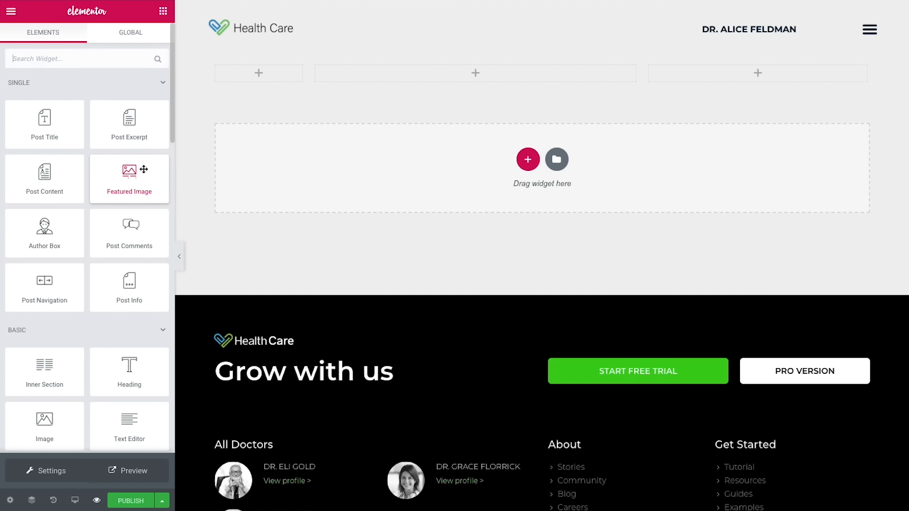
pyautogui.moveTo(129, 179); pyautogui.dragTo(265, 71)
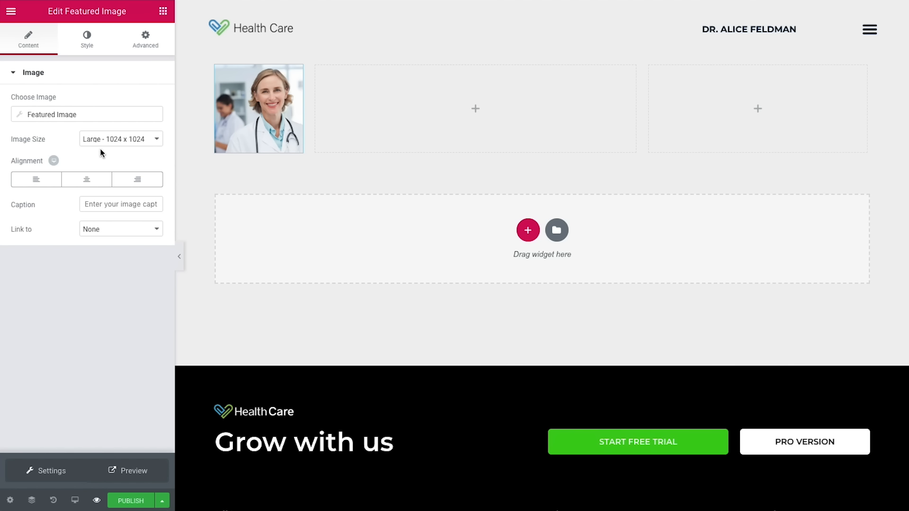
pyautogui.click(41, 186)
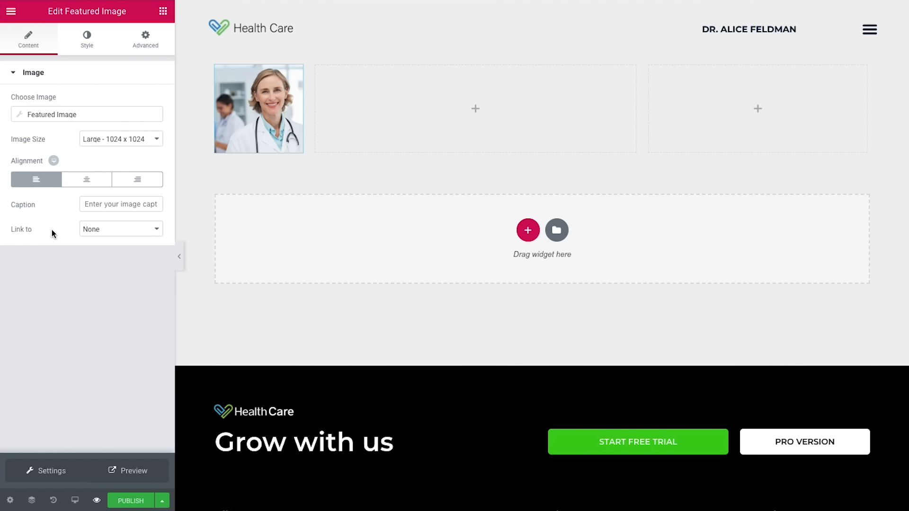
pyautogui.click(91, 41)
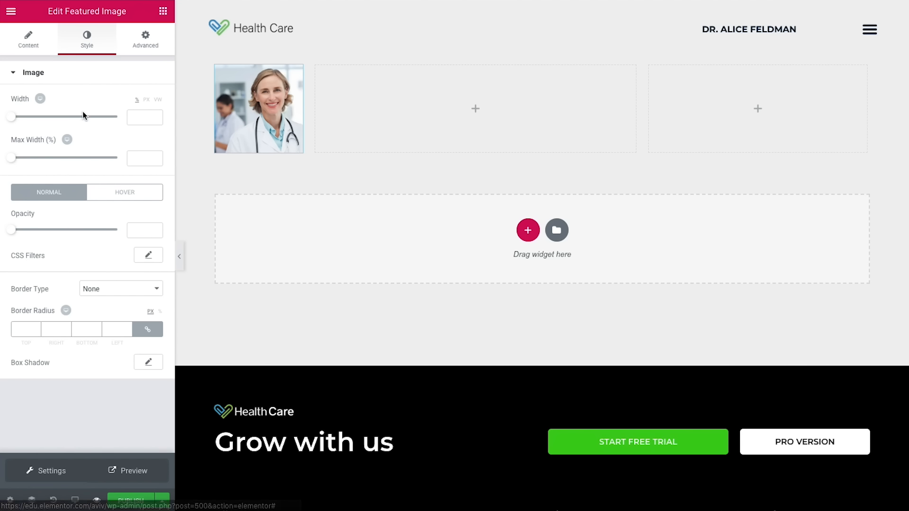
pyautogui.moveTo(11, 121); pyautogui.dragTo(125, 118)
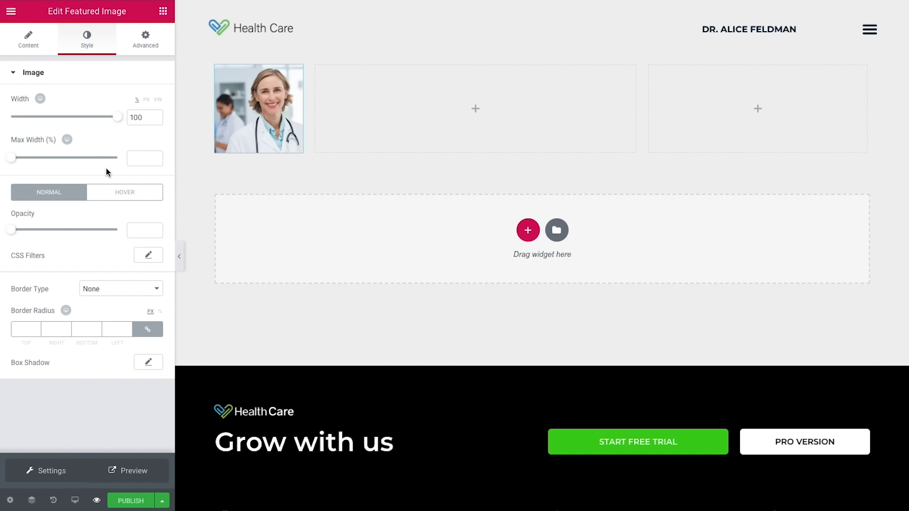
pyautogui.click(24, 328)
pyautogui.write('500')
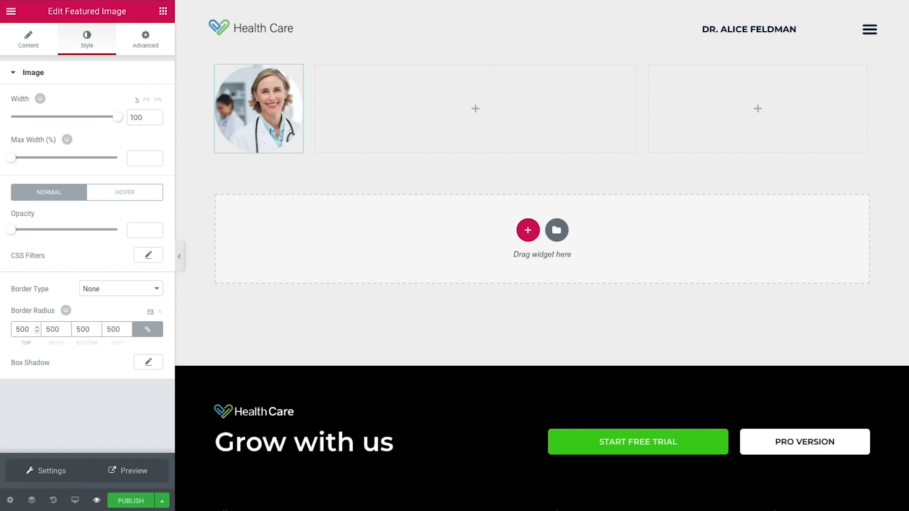
pyautogui.click(163, 11)
pyautogui.moveTo(132, 366); pyautogui.dragTo(372, 142)
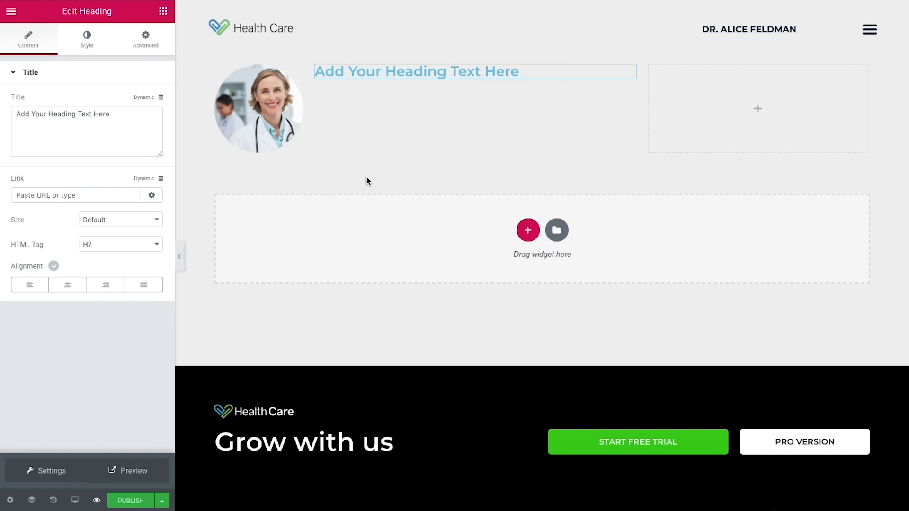
# Step: Fill the heading dynamically from the Pods field Doctor's Name
pyautogui.click(146, 98)
pyautogui.scroll(-6, 105, 178)
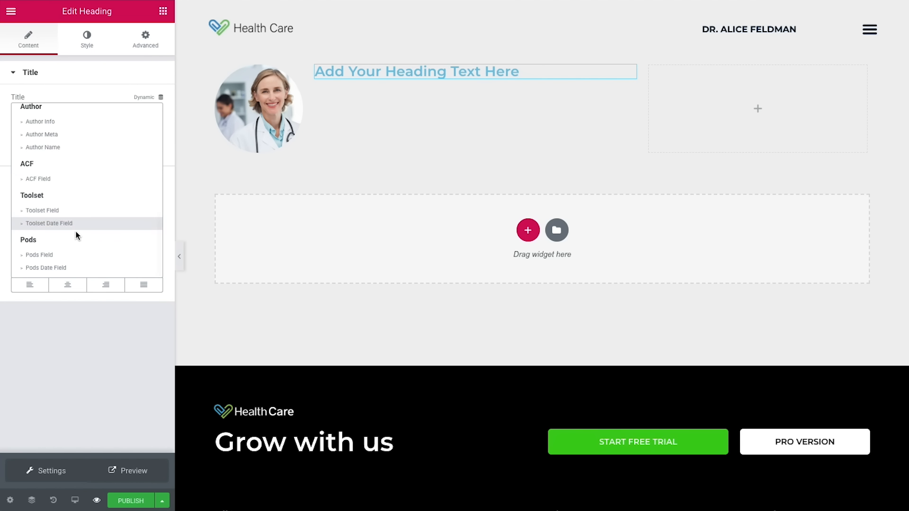
pyautogui.click(45, 258)
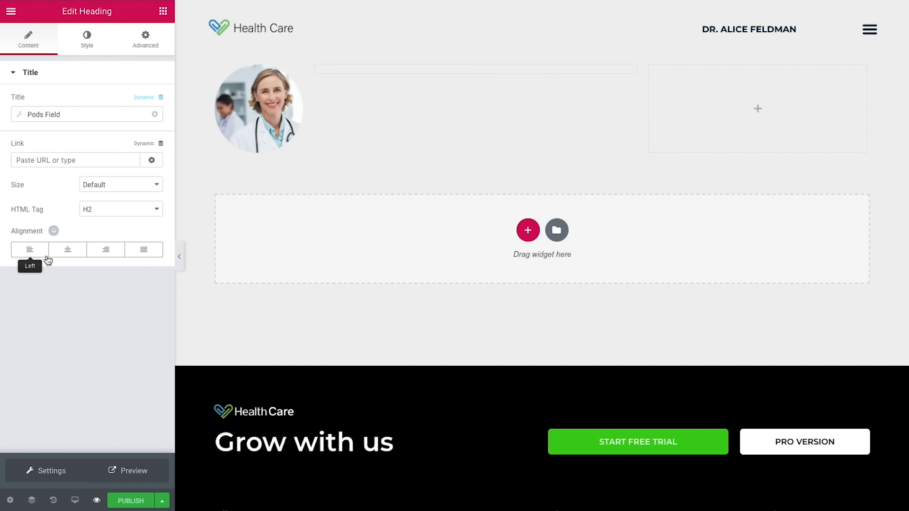
pyautogui.click(81, 118)
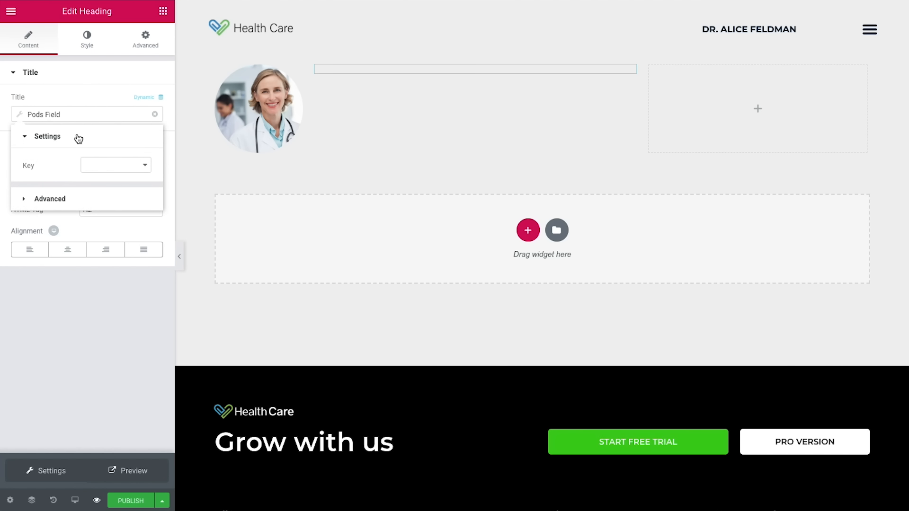
pyautogui.click(95, 166)
pyautogui.click(97, 174)
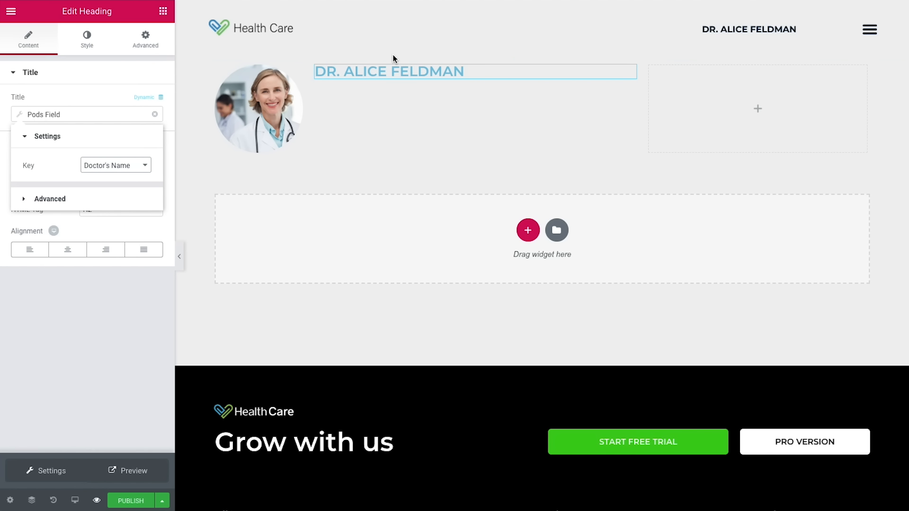
# Step: Colour the name heading text navy
pyautogui.click(88, 48)
pyautogui.click(148, 100)
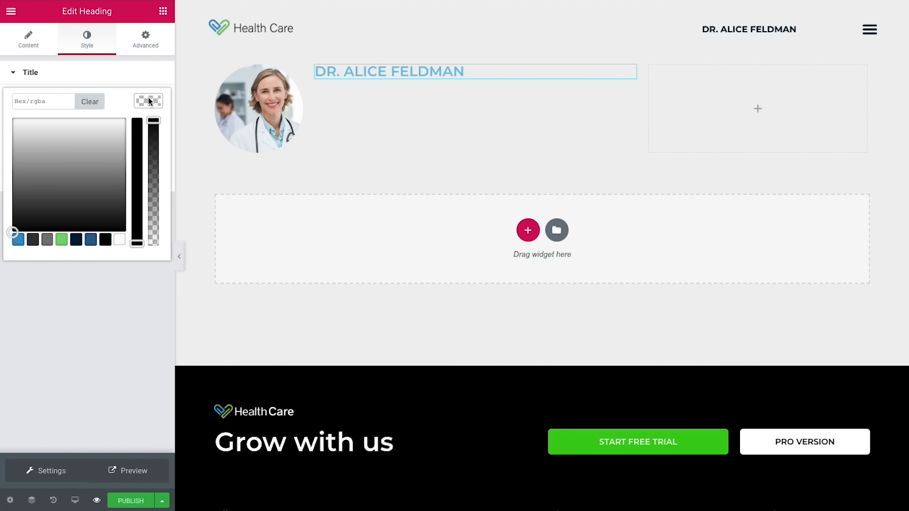
pyautogui.click(76, 239)
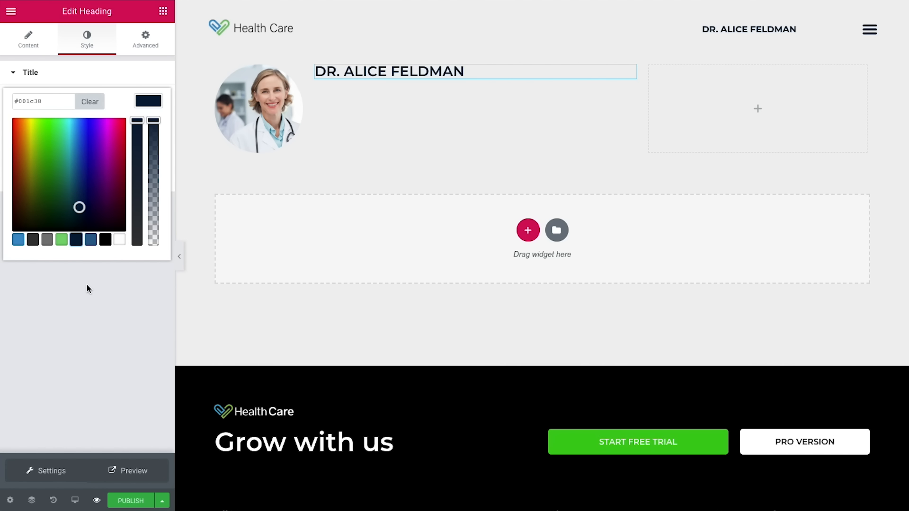
pyautogui.click(86, 285)
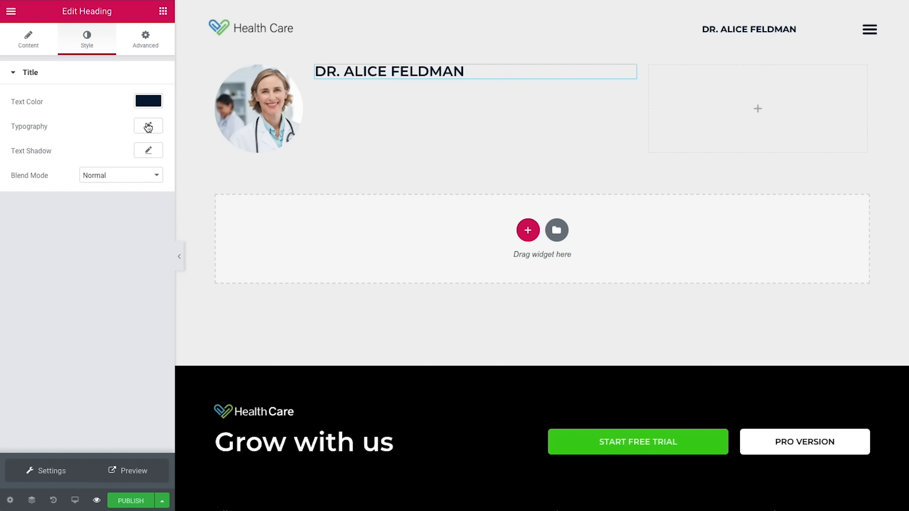
# Step: Set the name heading typography to size 25, weight 500, letter spacing 0.8
pyautogui.click(148, 126)
pyautogui.click(130, 197)
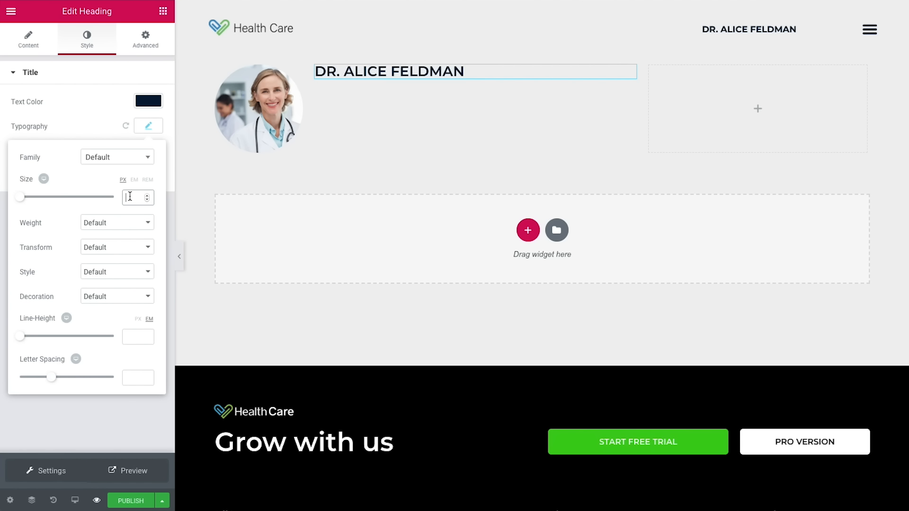
pyautogui.write('25')
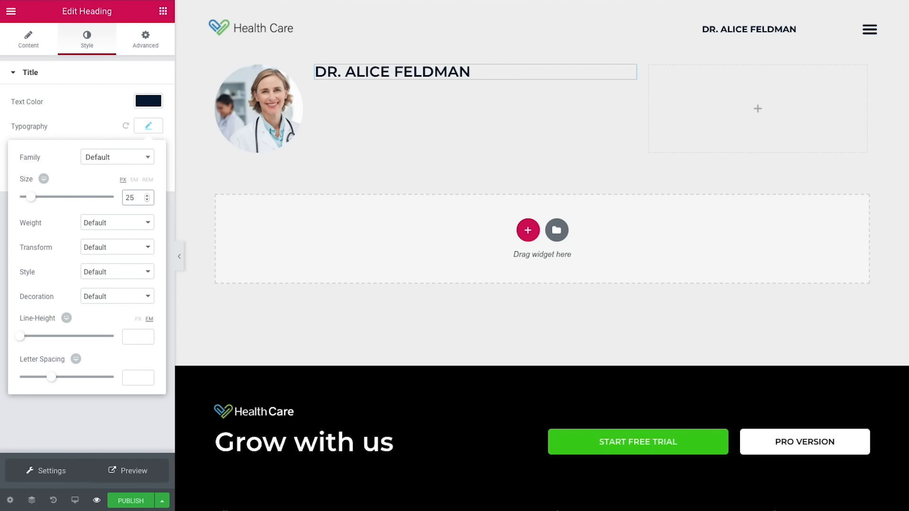
pyautogui.click(117, 226)
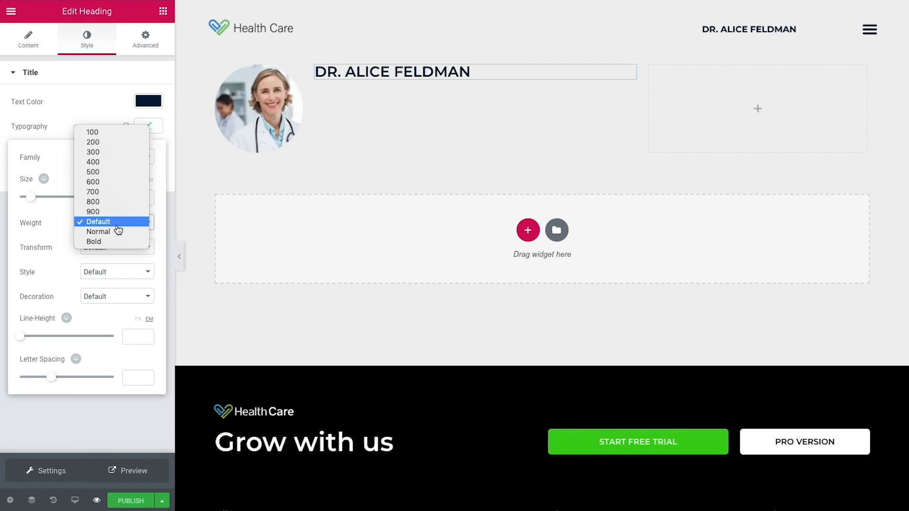
pyautogui.click(114, 172)
pyautogui.click(128, 378)
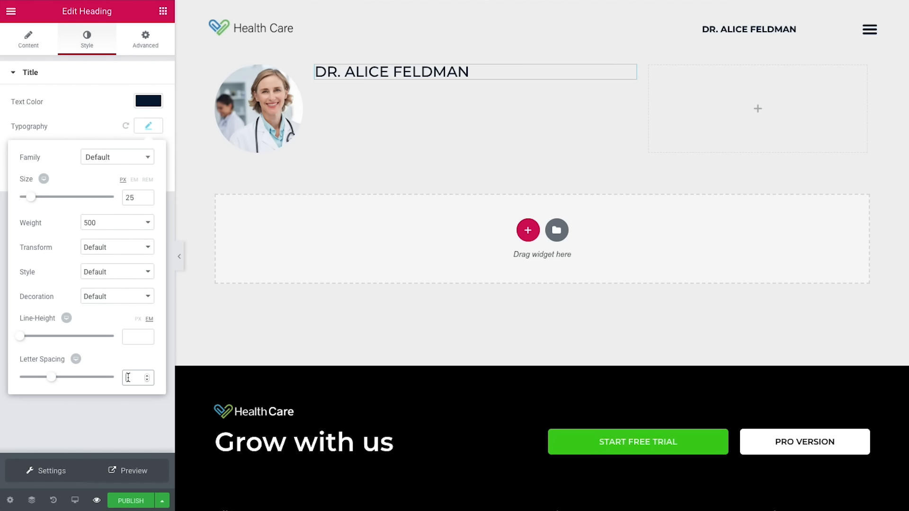
pyautogui.write('0.8')
pyautogui.click(127, 415)
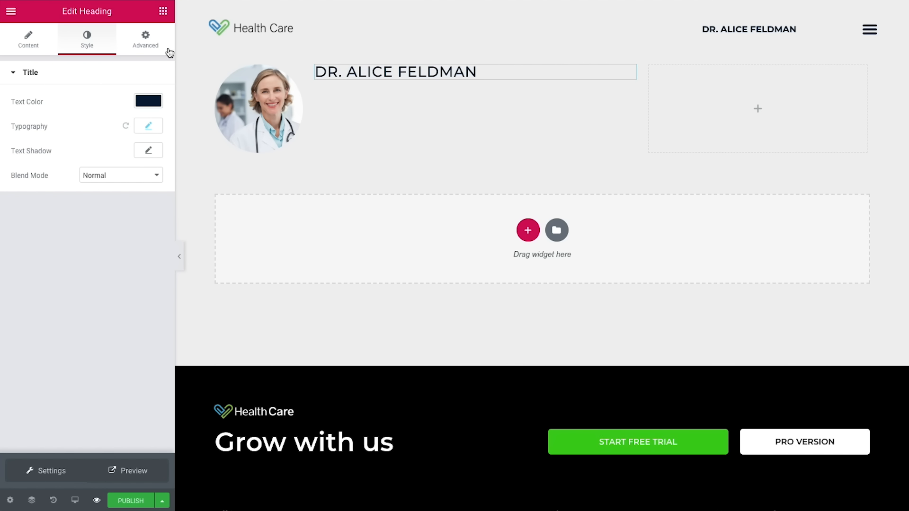
pyautogui.click(163, 13)
# Step: Add a heading below the name that shows the Pods field Doctor's Job
pyautogui.moveTo(131, 372); pyautogui.dragTo(474, 85)
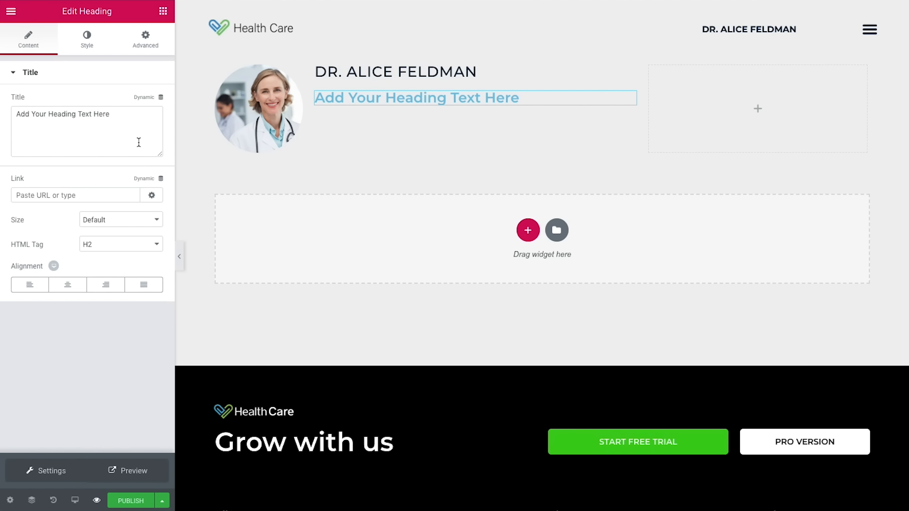
pyautogui.click(147, 99)
pyautogui.scroll(-5, 104, 184)
pyautogui.click(78, 254)
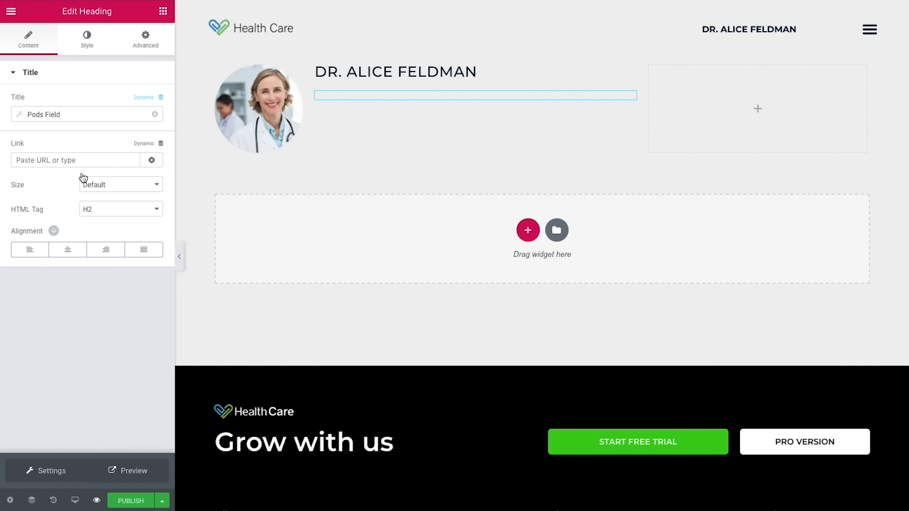
pyautogui.click(81, 116)
pyautogui.click(84, 163)
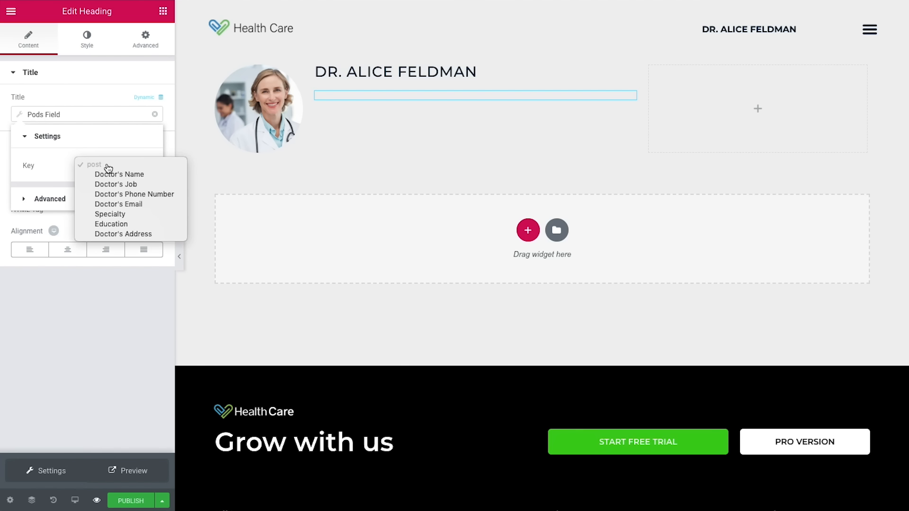
pyautogui.click(103, 185)
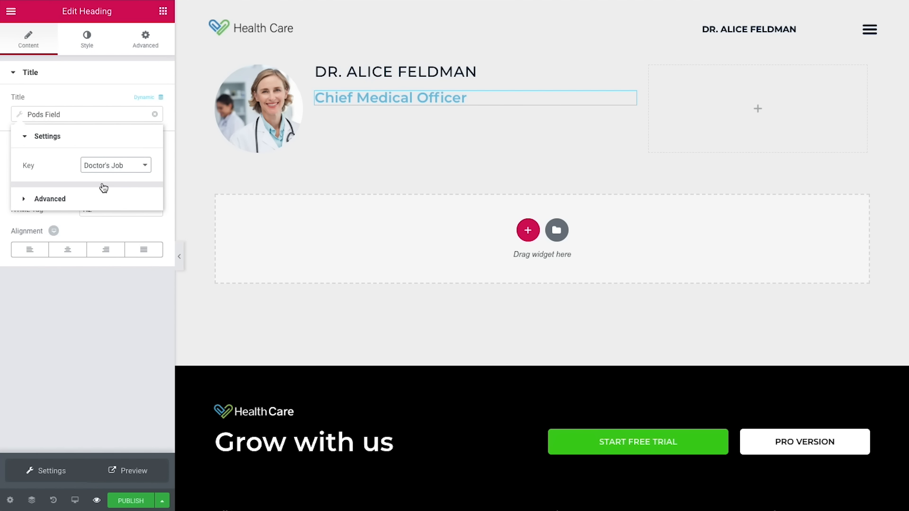
# Step: Style the job title grey with font size 12, weight 400 and line height 0.9
pyautogui.click(77, 44)
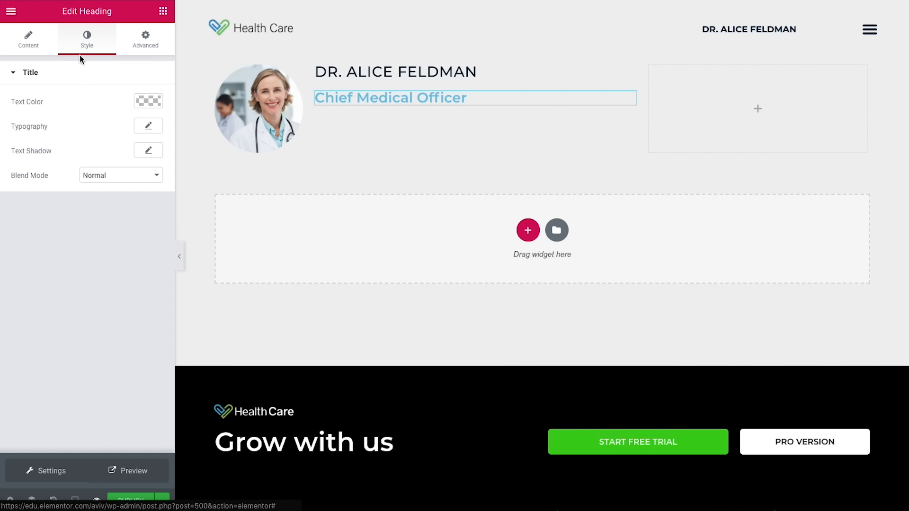
pyautogui.click(146, 101)
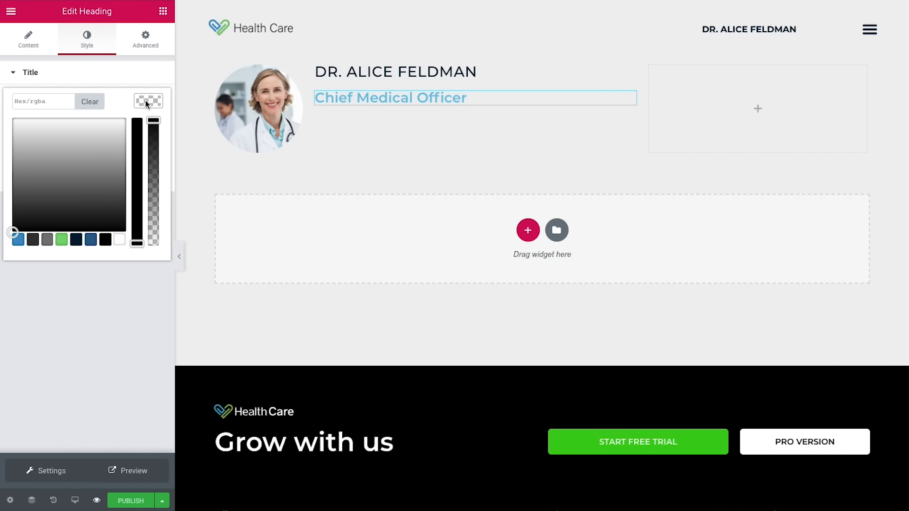
pyautogui.click(48, 239)
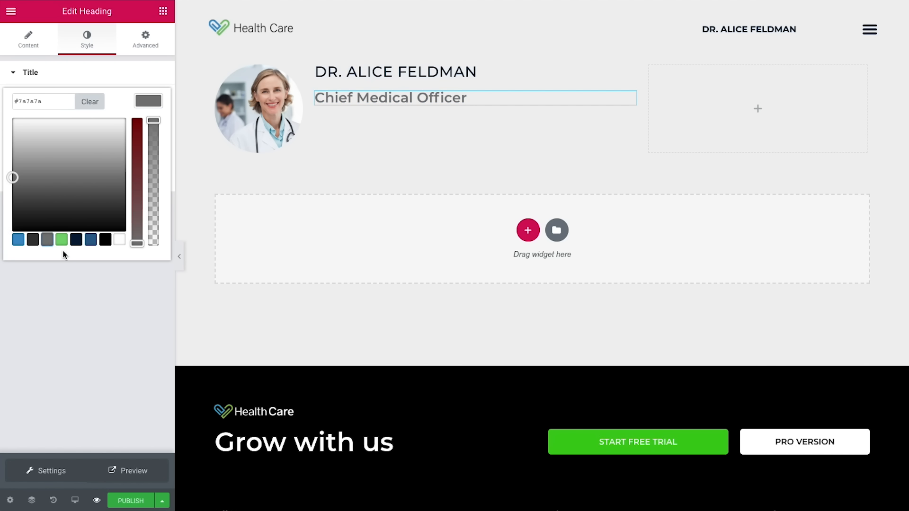
pyautogui.click(93, 274)
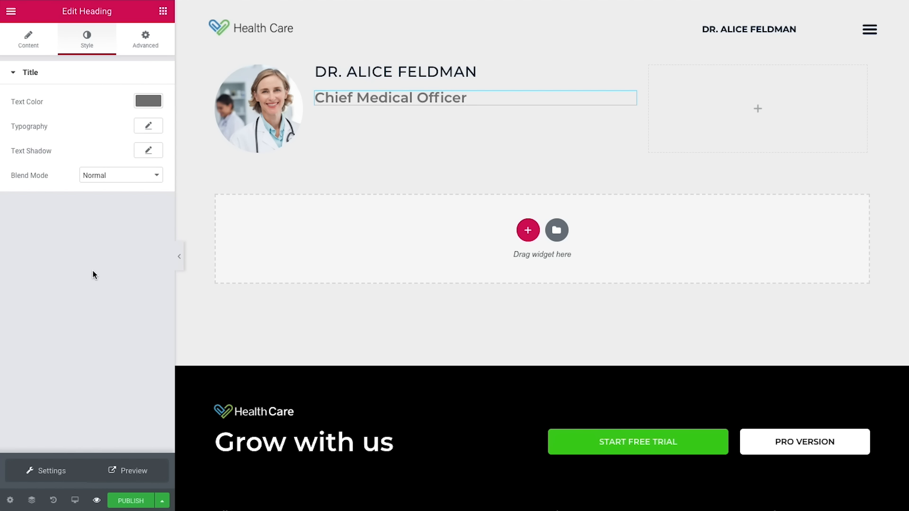
pyautogui.click(147, 128)
pyautogui.click(131, 194)
pyautogui.write('12')
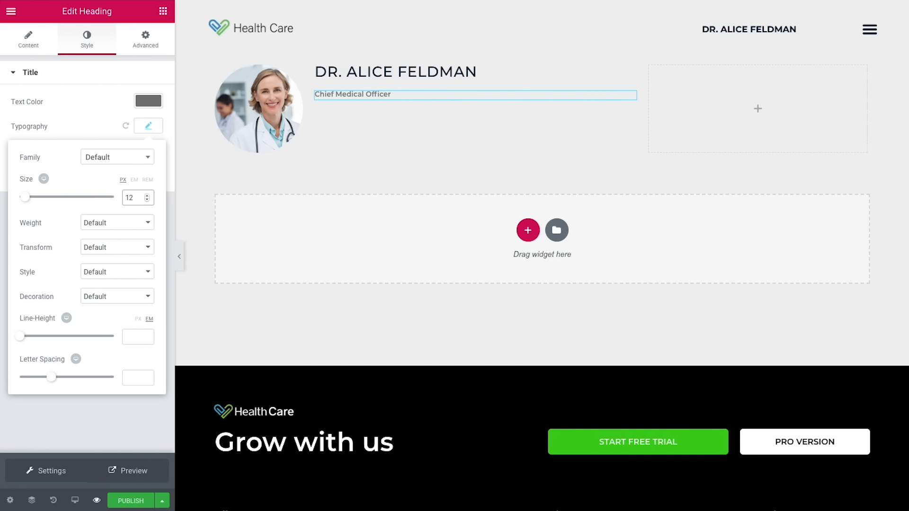
pyautogui.click(118, 228)
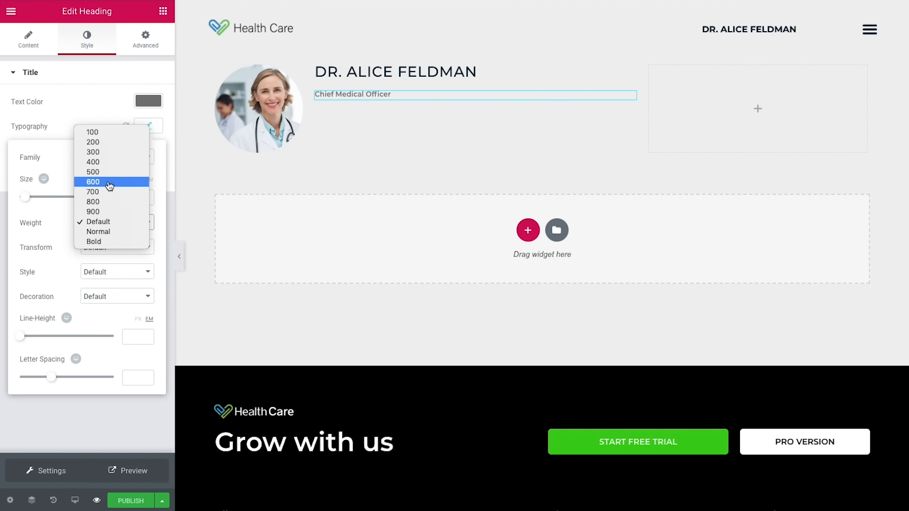
pyautogui.click(108, 163)
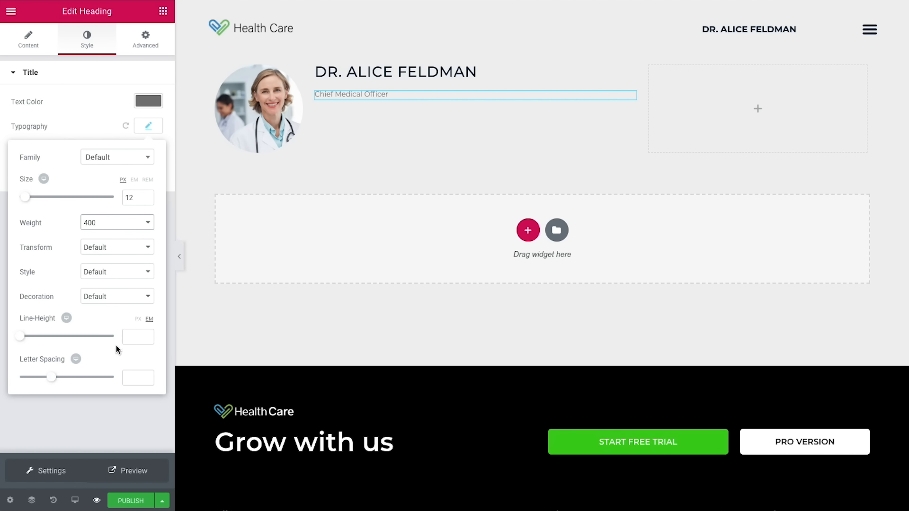
pyautogui.click(130, 339)
pyautogui.write('0.9')
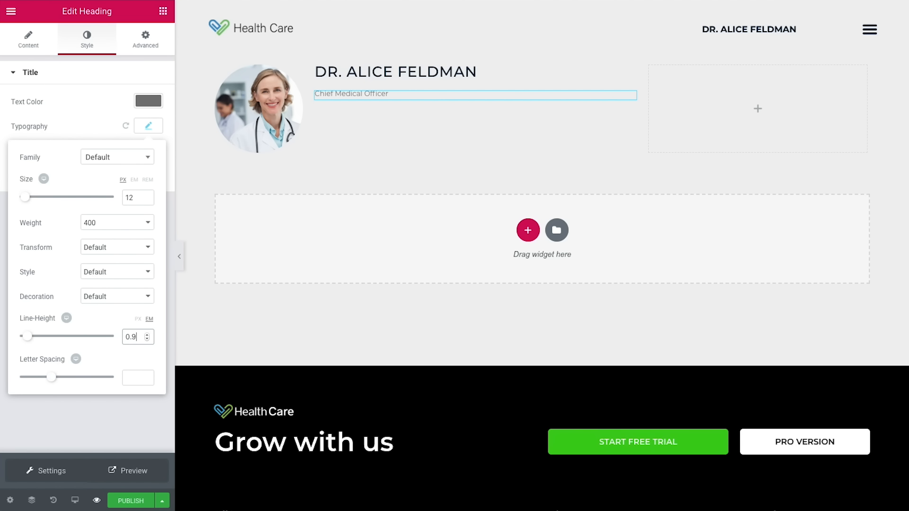
# Step: Give the job title a -10 top margin and 35 bottom margin
pyautogui.click(146, 38)
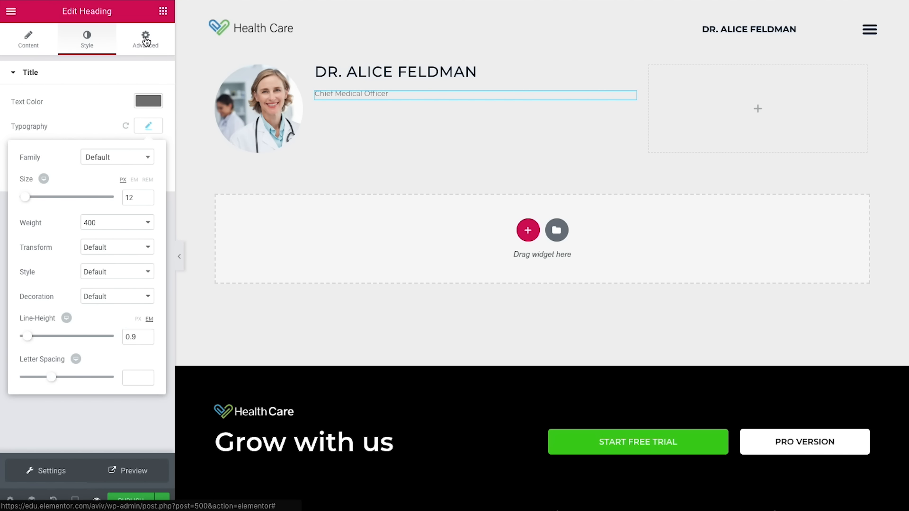
pyautogui.click(149, 118)
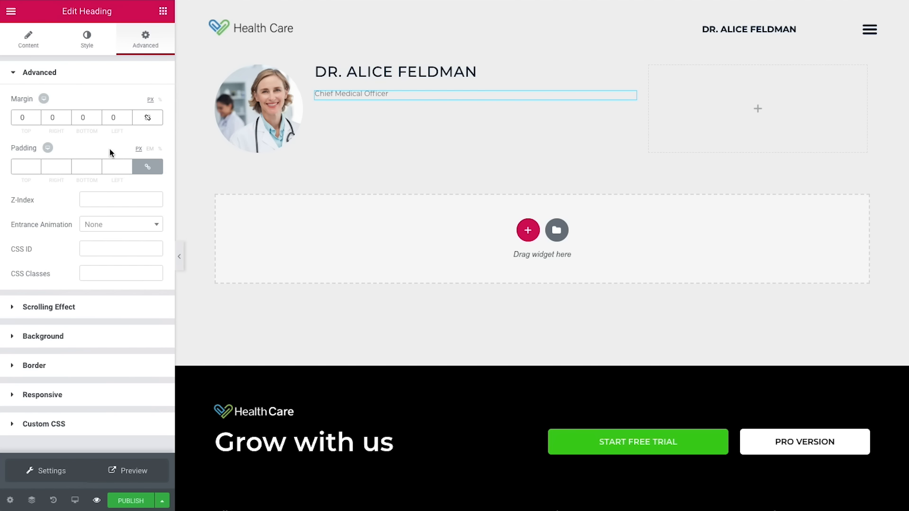
pyautogui.click(37, 120)
pyautogui.click(37, 121)
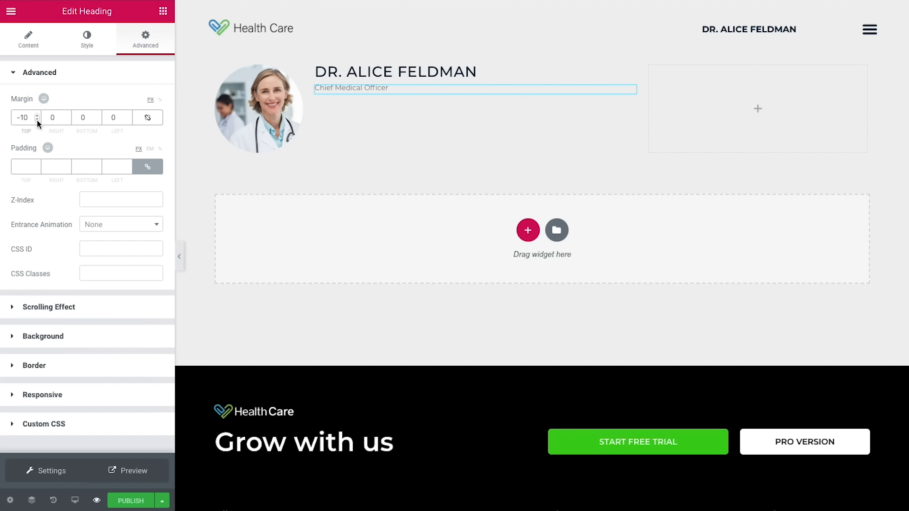
pyautogui.click(83, 119)
pyautogui.write('35')
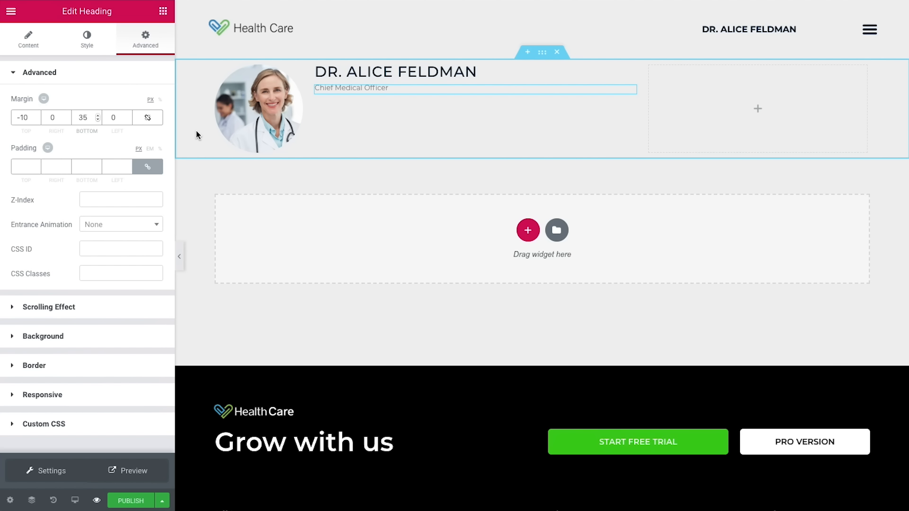
pyautogui.click(163, 11)
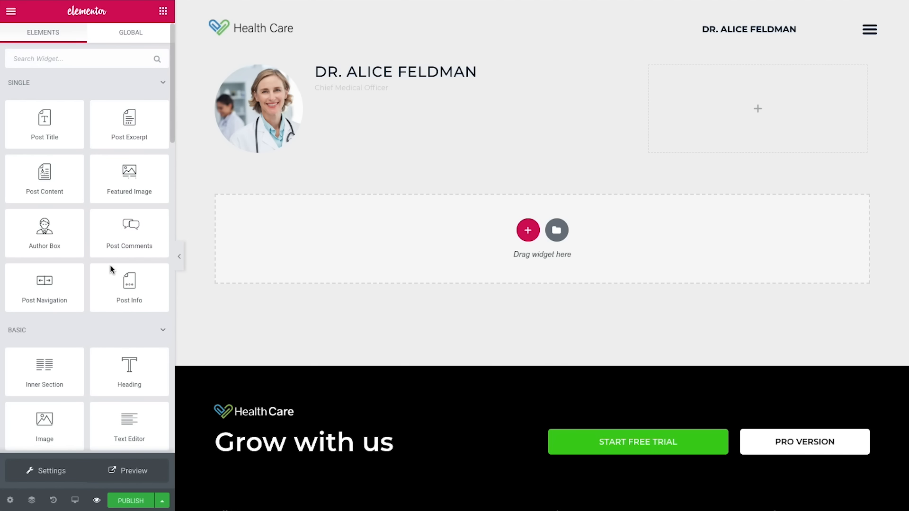
# Step: Insert a two-column inner section below the job title and set its left column to 70% width
pyautogui.moveTo(71, 382); pyautogui.dragTo(398, 112)
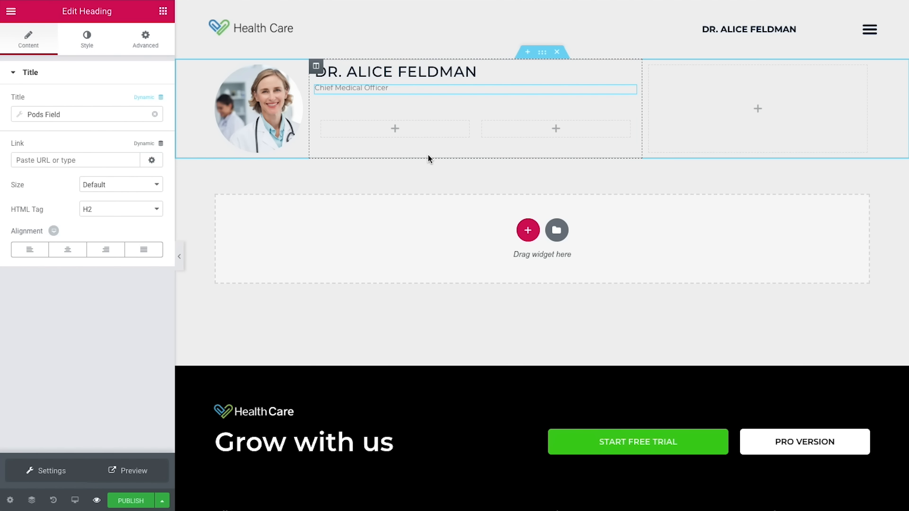
pyautogui.click(328, 126)
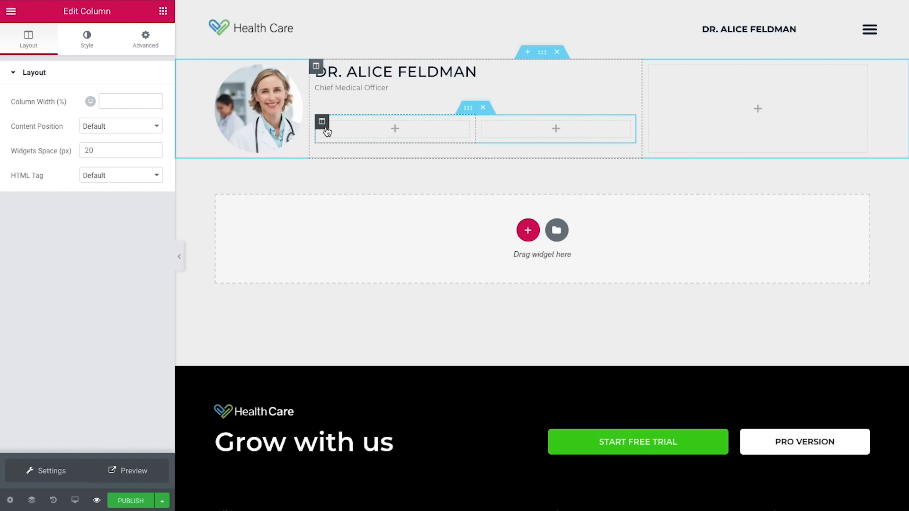
pyautogui.click(141, 105)
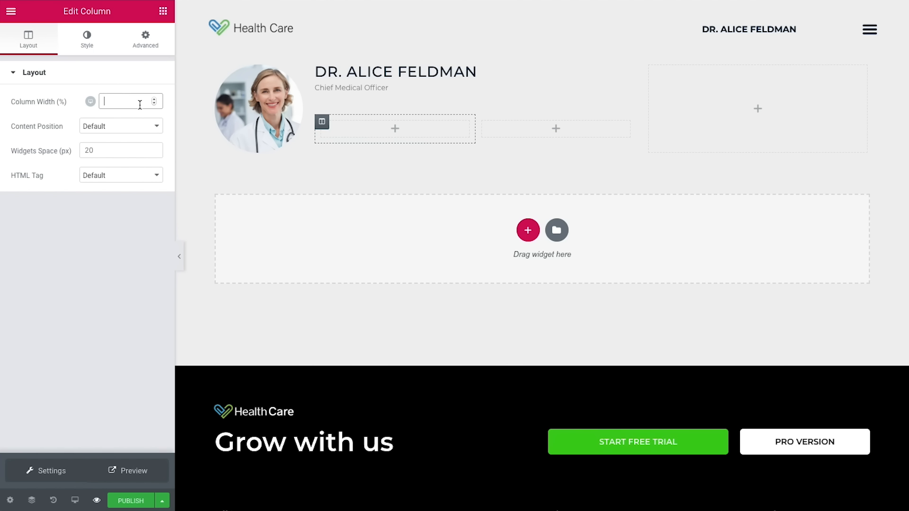
pyautogui.write('70')
pyautogui.click(163, 11)
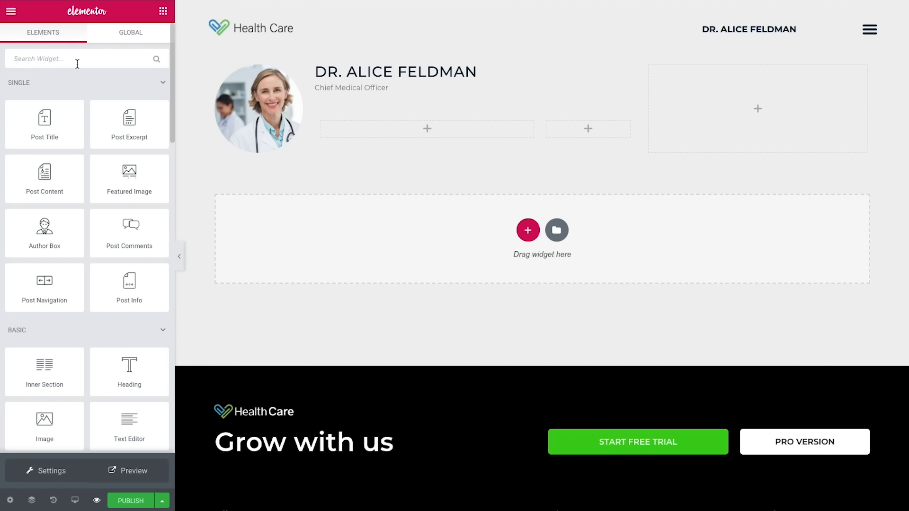
# Step: Add a button to the left column whose text comes from the Pods field for the doctor's phone
pyautogui.write('but')
pyautogui.moveTo(50, 90); pyautogui.dragTo(379, 130)
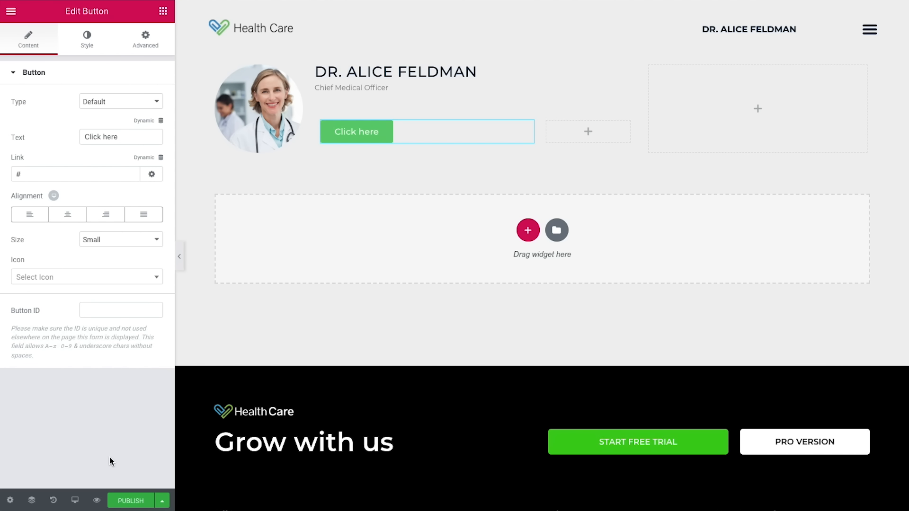
pyautogui.click(146, 124)
pyautogui.scroll(-5, 89, 211)
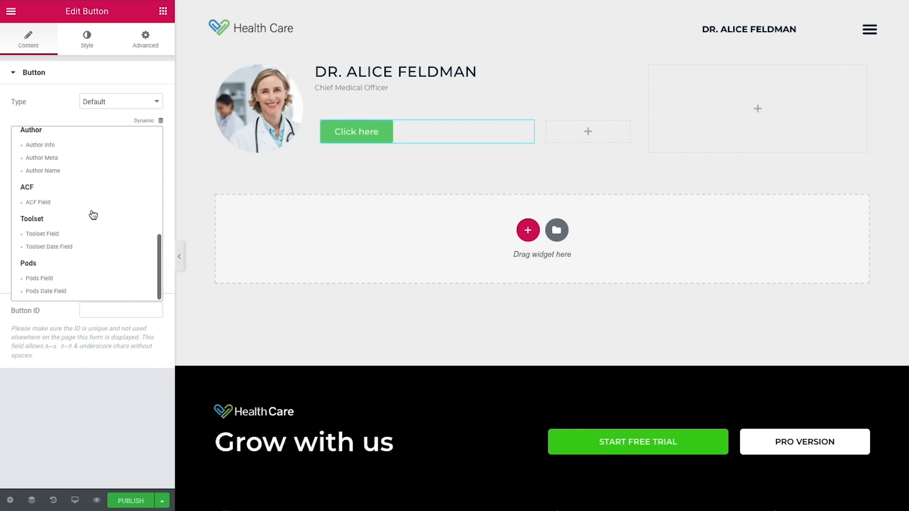
pyautogui.click(60, 279)
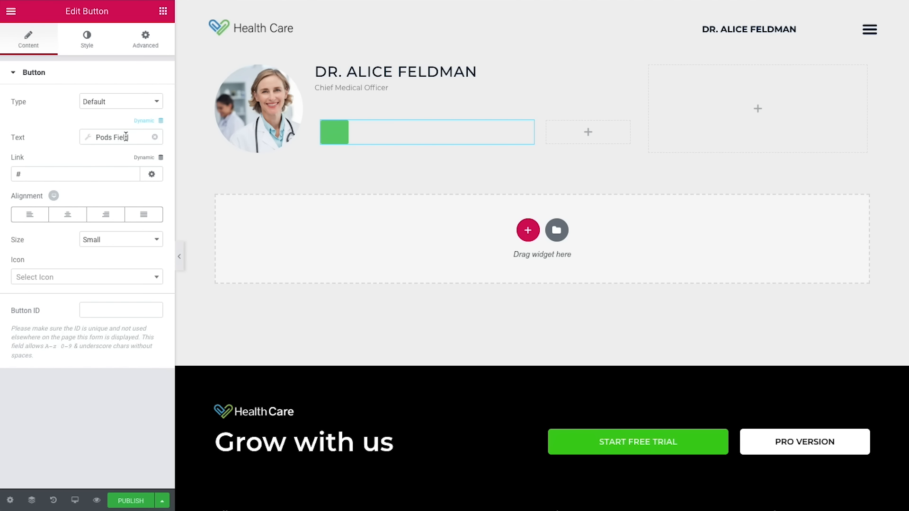
pyautogui.click(125, 138)
pyautogui.click(154, 187)
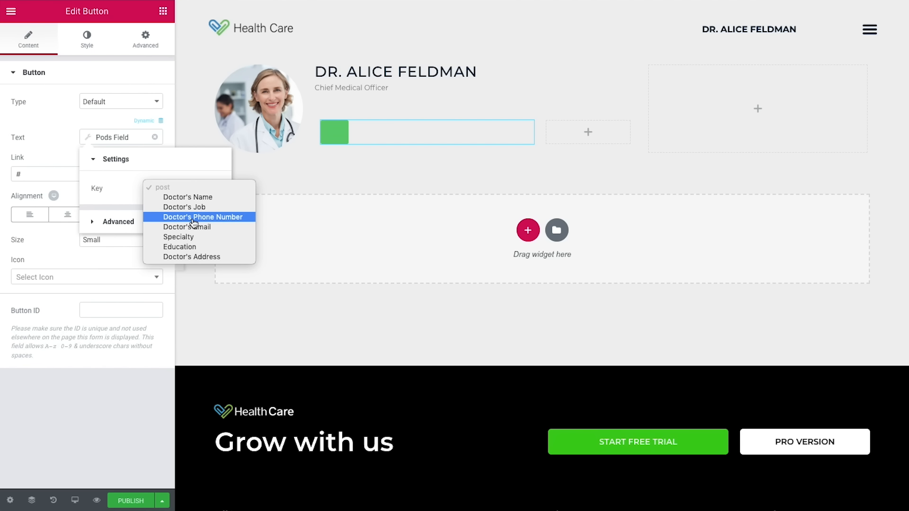
pyautogui.click(194, 219)
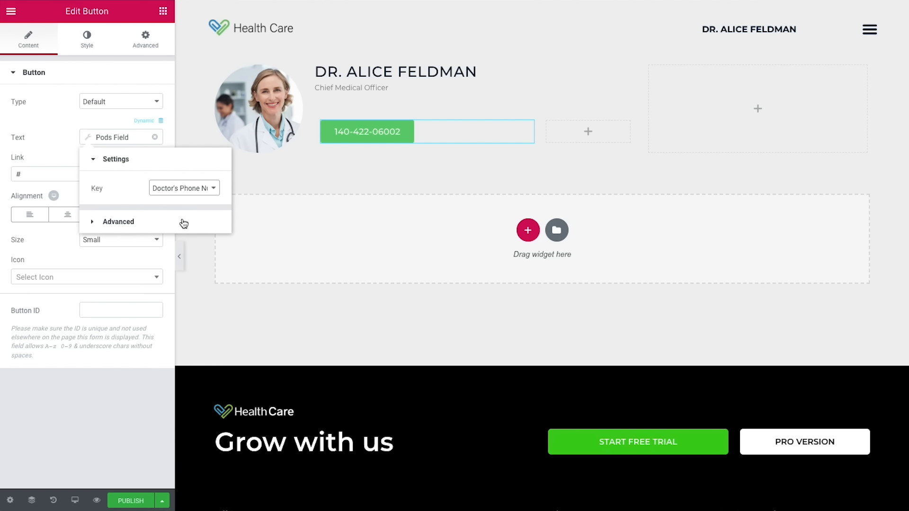
# Step: Prefix the phone number on the button with 'Phone:'
pyautogui.click(171, 222)
pyautogui.click(163, 218)
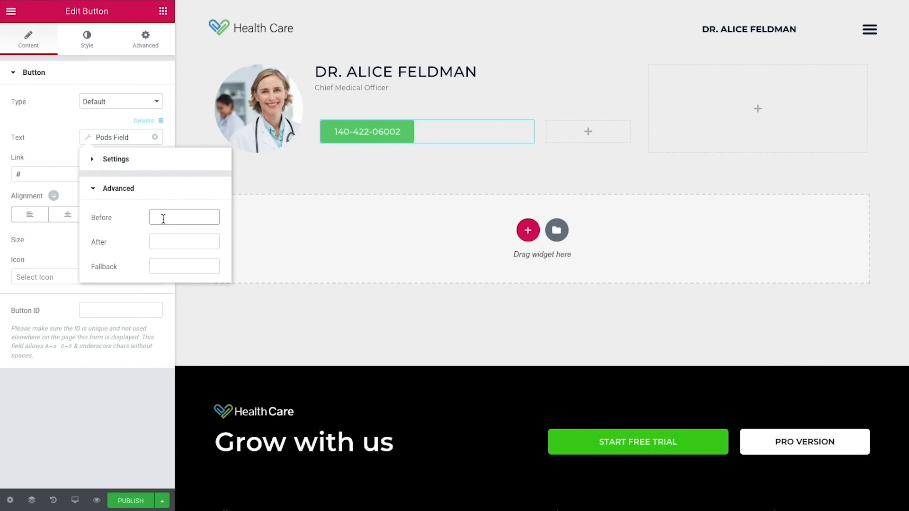
pyautogui.write('Phone')
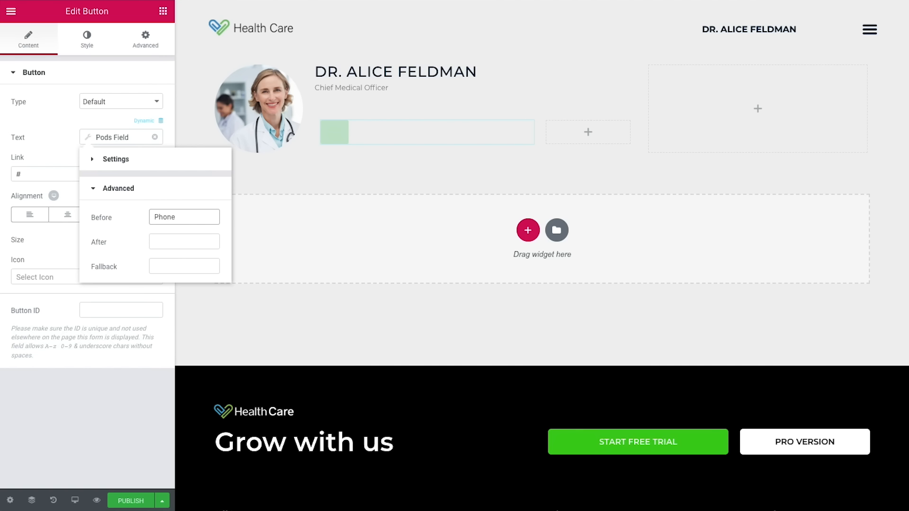
pyautogui.write(':')
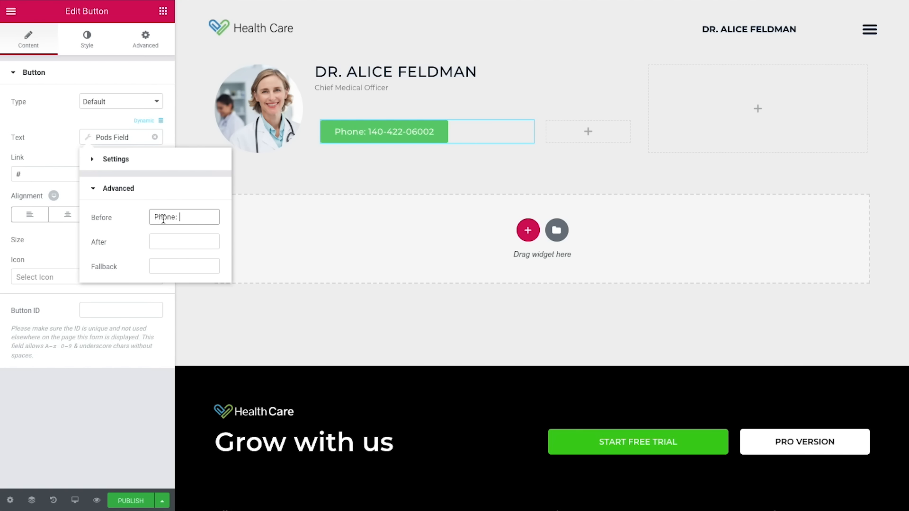
pyautogui.click(63, 144)
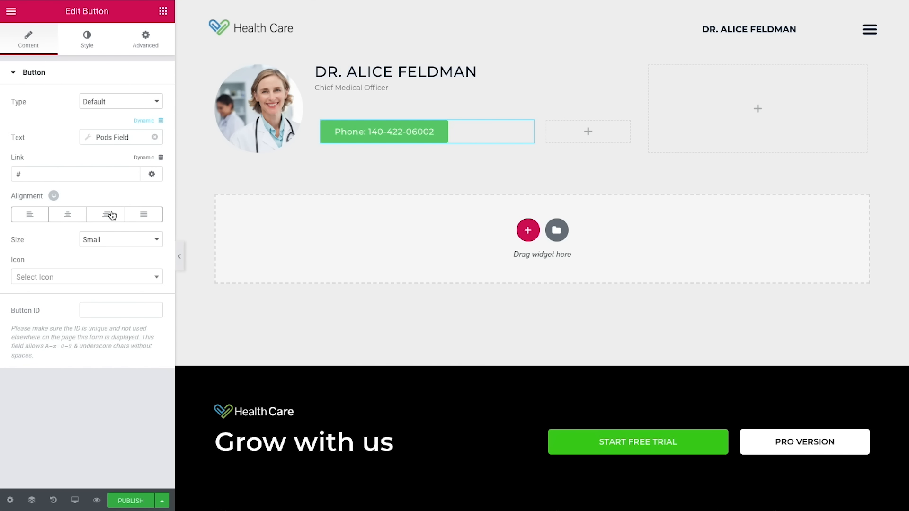
# Step: Make the Phone button justified, medium-sized, with a green #77d870 background
pyautogui.click(143, 214)
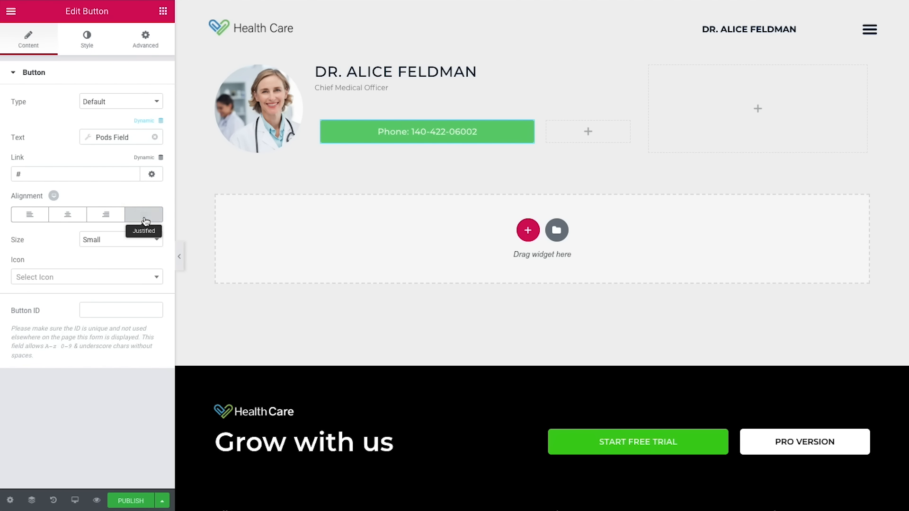
pyautogui.click(115, 245)
pyautogui.click(115, 250)
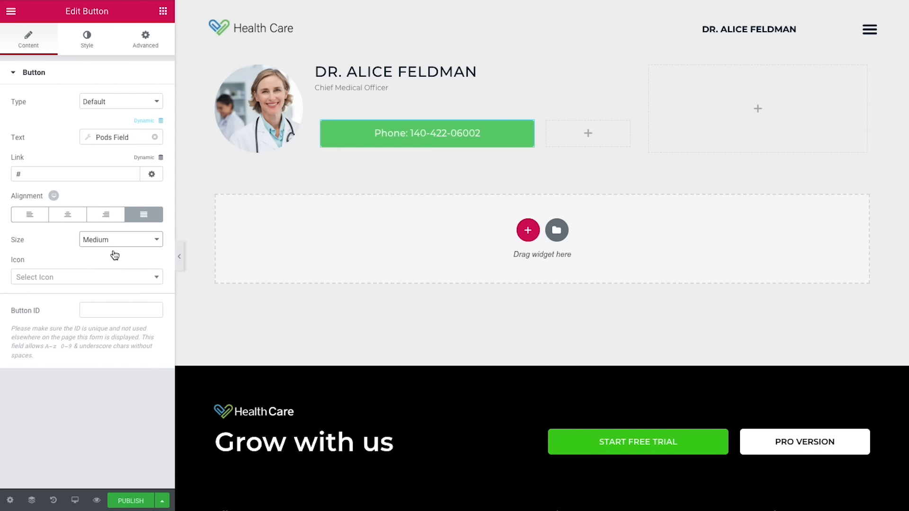
pyautogui.click(88, 40)
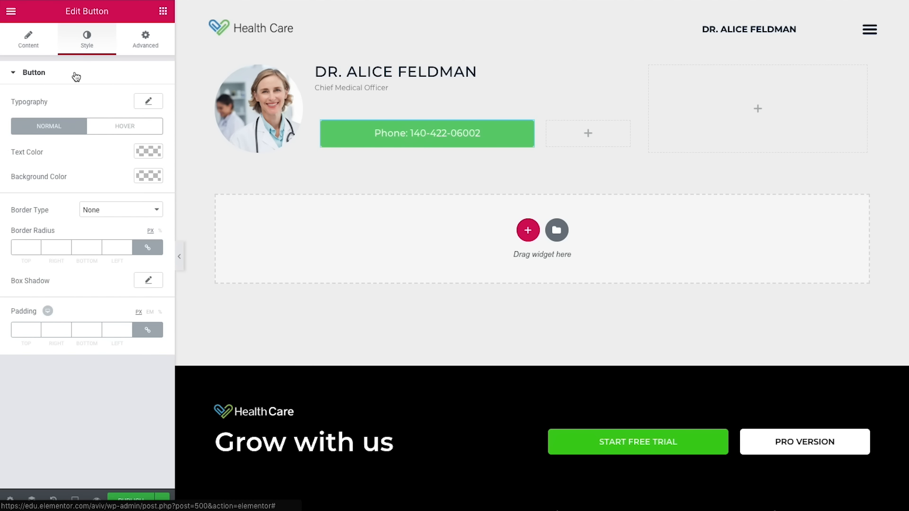
pyautogui.click(148, 151)
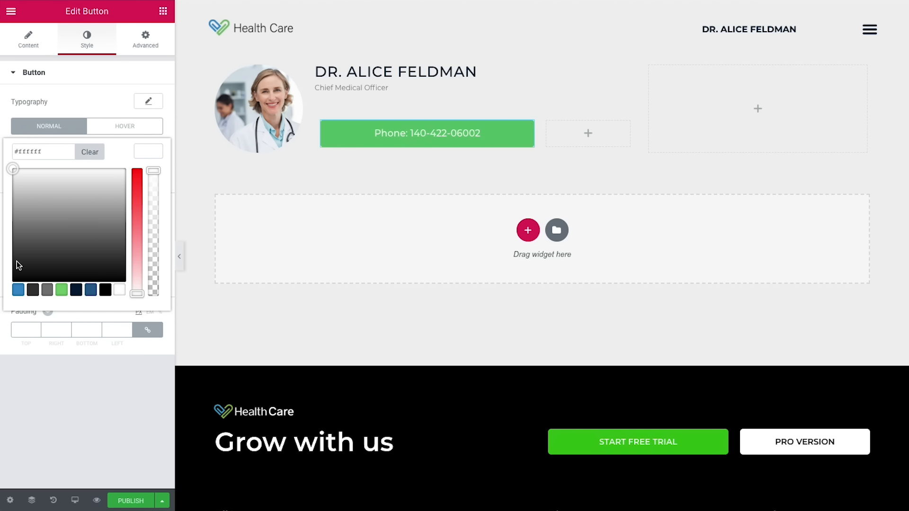
pyautogui.click(109, 396)
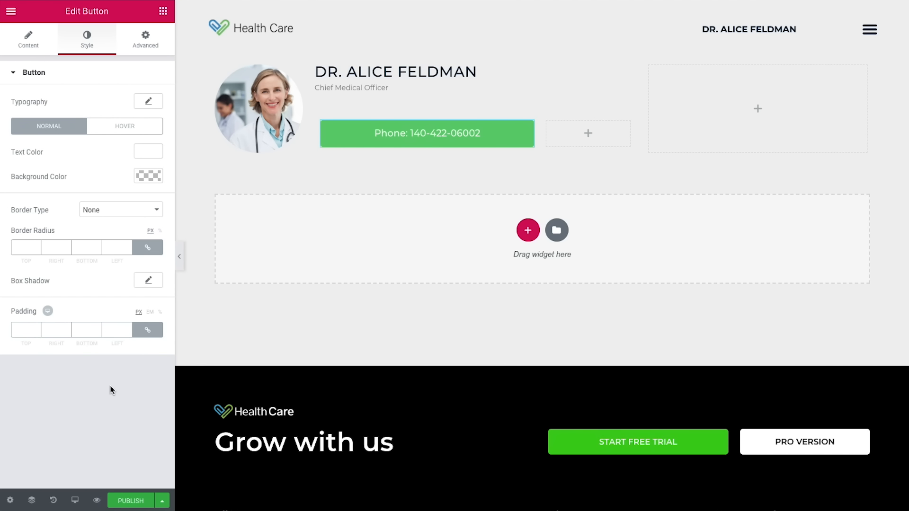
pyautogui.click(157, 176)
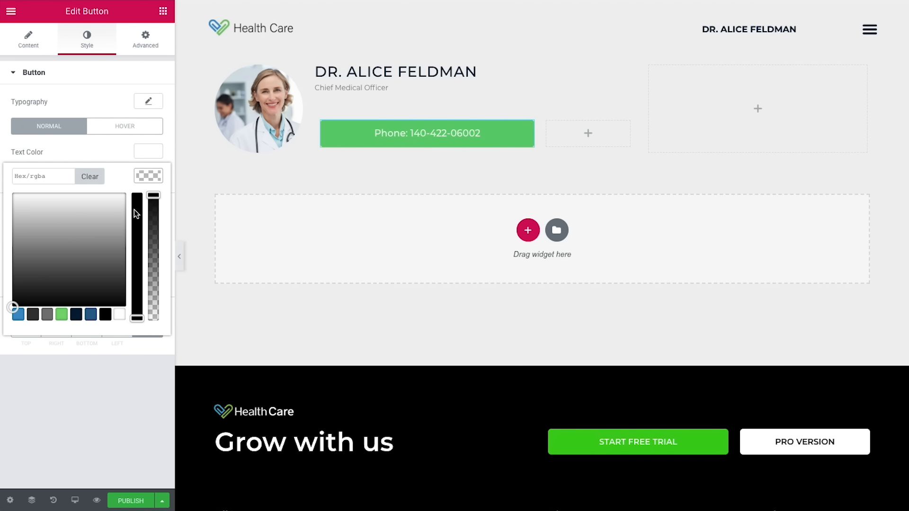
pyautogui.click(62, 318)
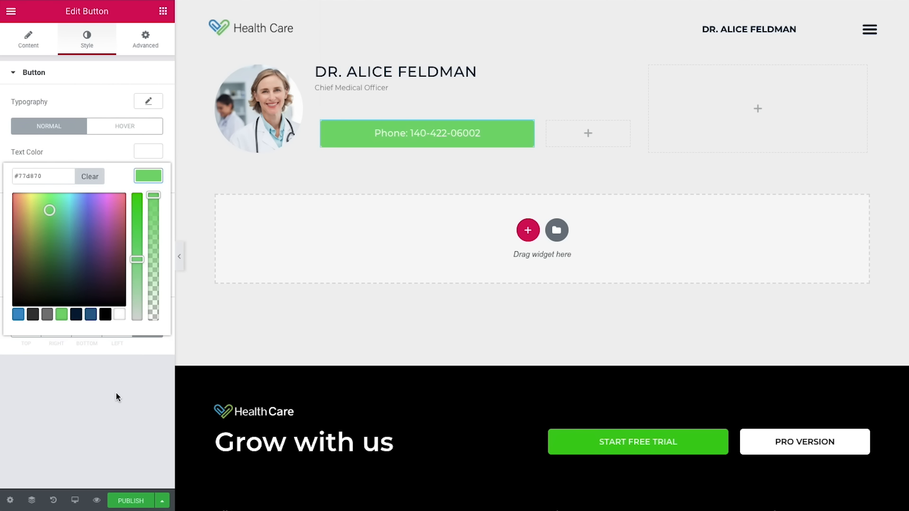
pyautogui.click(117, 394)
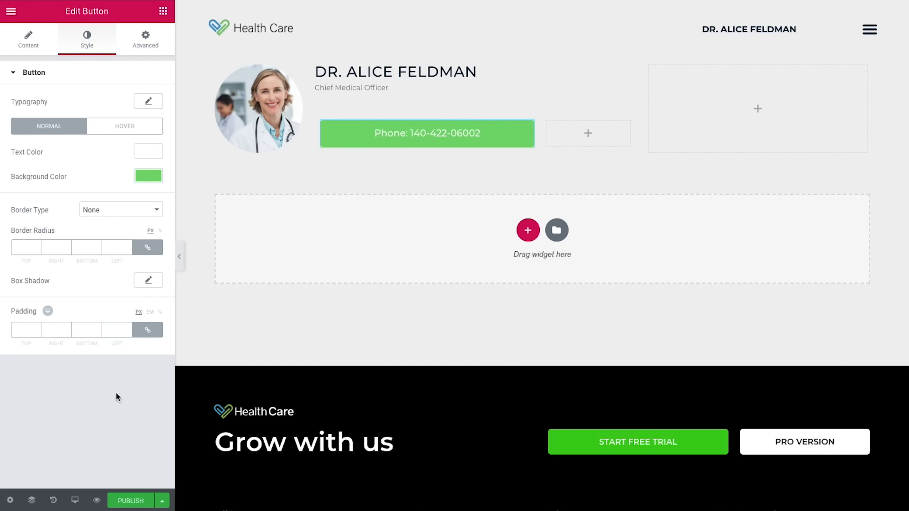
# Step: Give the Phone button a solid 1 px green border
pyautogui.click(111, 211)
pyautogui.press('Escape')
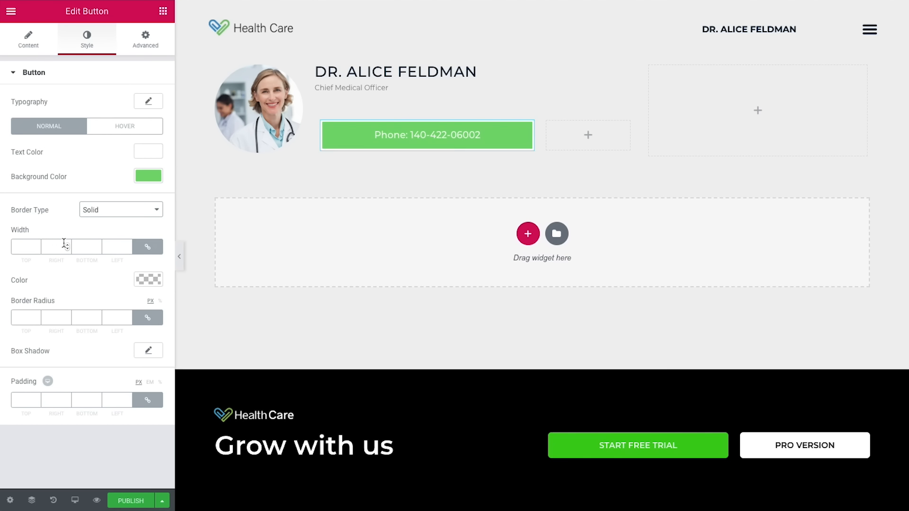
pyautogui.click(66, 244)
pyautogui.click(148, 280)
pyautogui.click(160, 283)
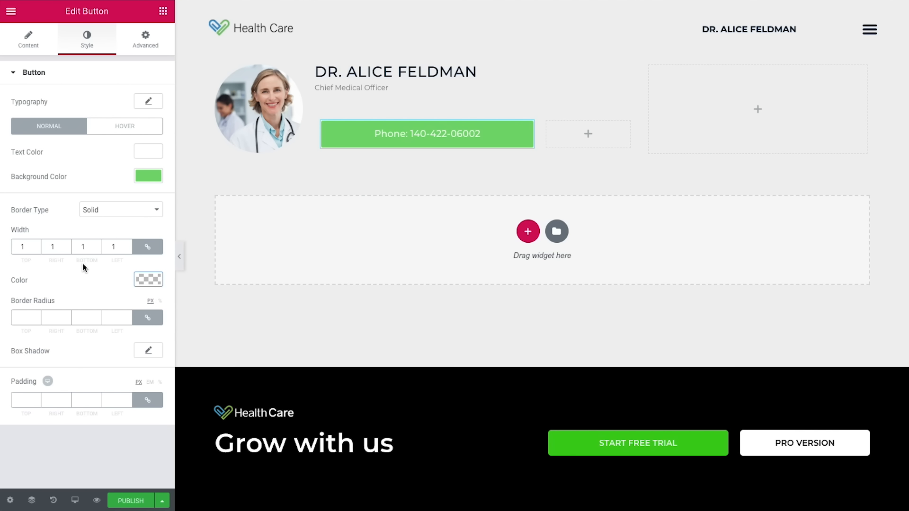
pyautogui.click(147, 282)
pyautogui.click(61, 418)
pyautogui.click(104, 443)
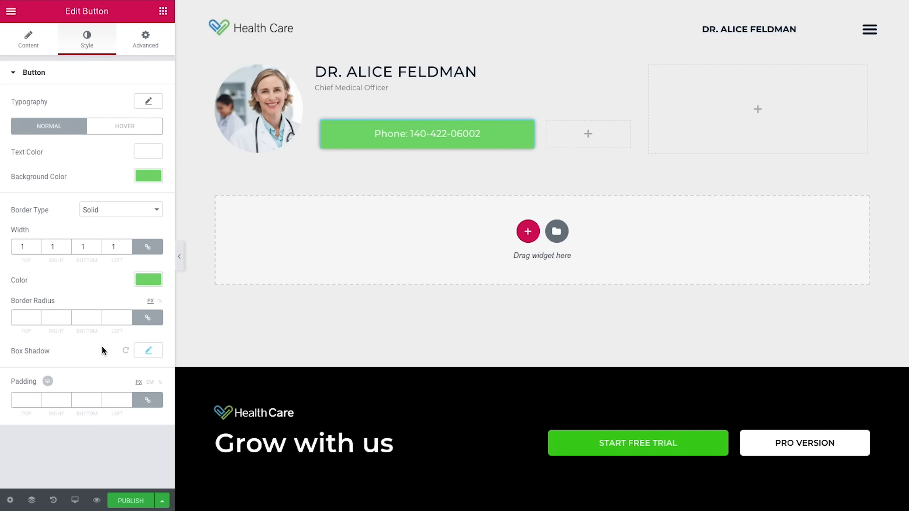
# Step: Add a grey box shadow at 0.3 opacity with offsets 2/2 and blur 20
pyautogui.click(149, 351)
pyautogui.scroll(-1, 139, 360)
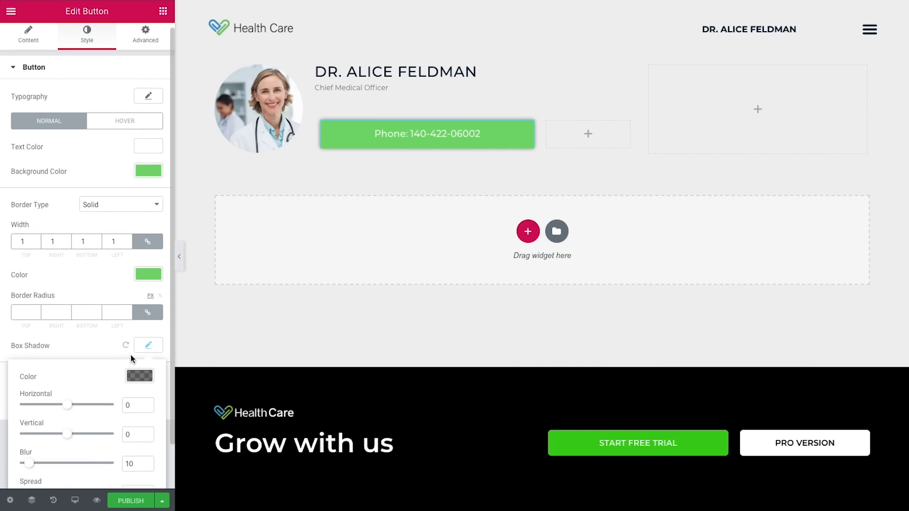
pyautogui.click(135, 329)
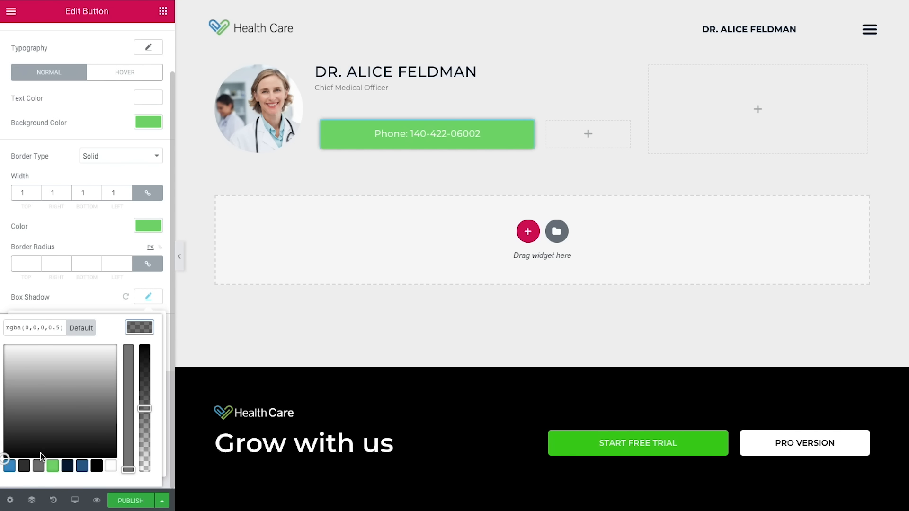
pyautogui.click(40, 468)
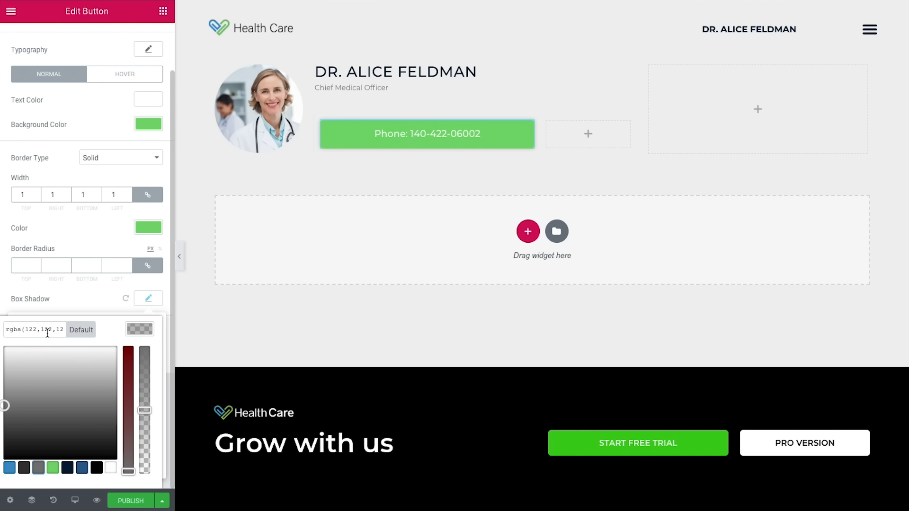
pyautogui.moveTo(47, 334); pyautogui.dragTo(75, 334)
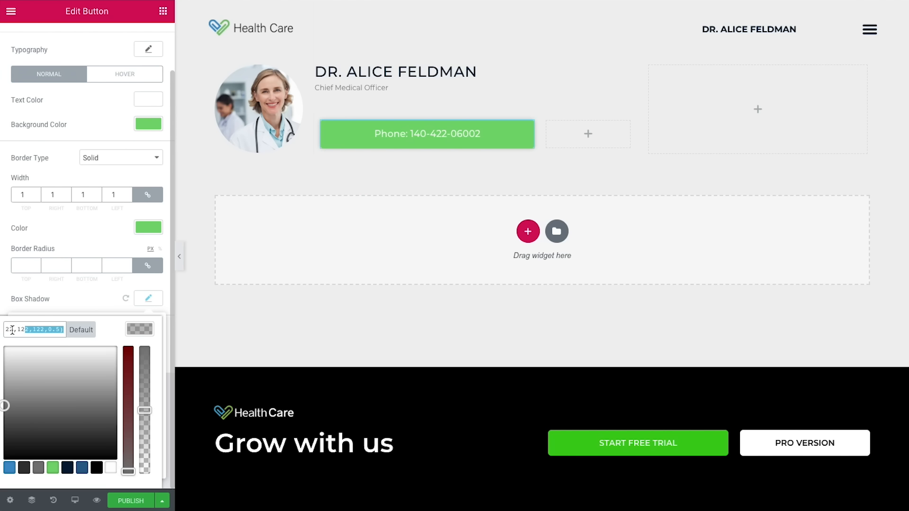
pyautogui.click(58, 330)
pyautogui.click(60, 332)
pyautogui.press('BackSpace')
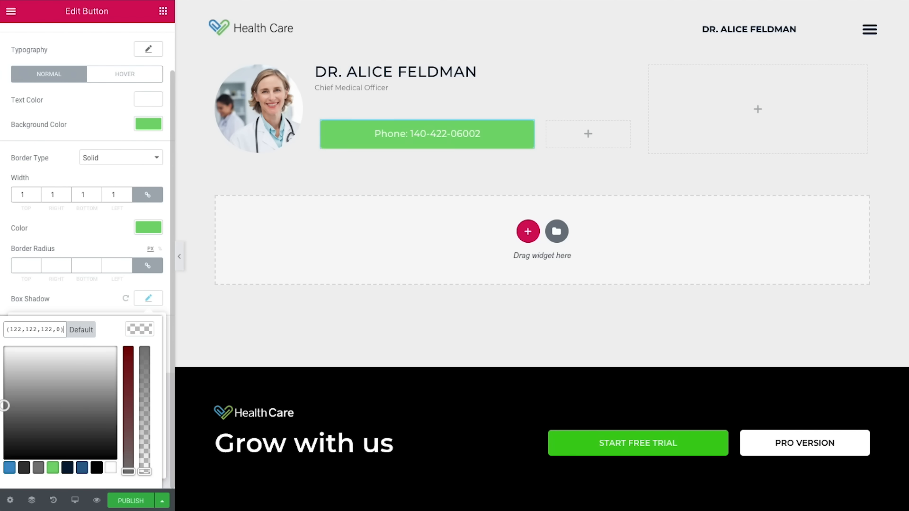
pyautogui.write('.3')
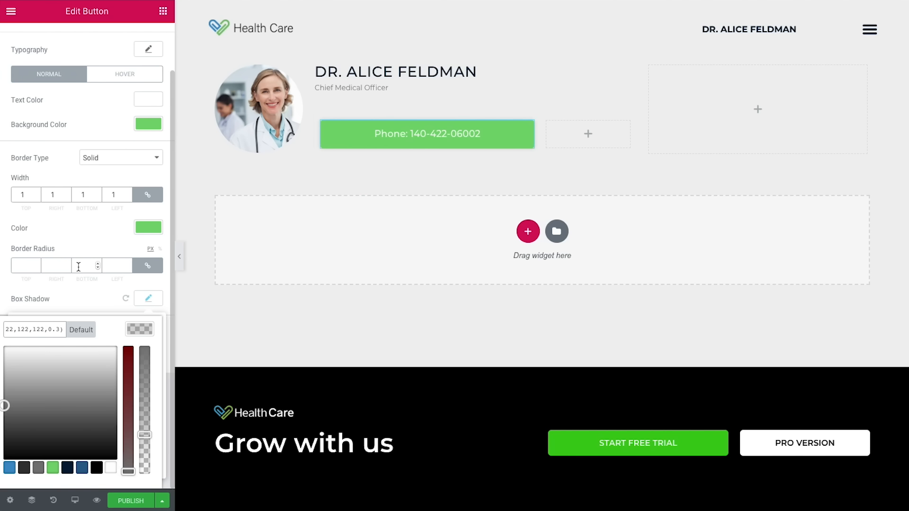
pyautogui.click(143, 324)
pyautogui.doubleClick(147, 357)
pyautogui.click(147, 385)
pyautogui.click(148, 385)
pyautogui.moveTo(135, 417); pyautogui.dragTo(120, 417)
pyautogui.write('20')
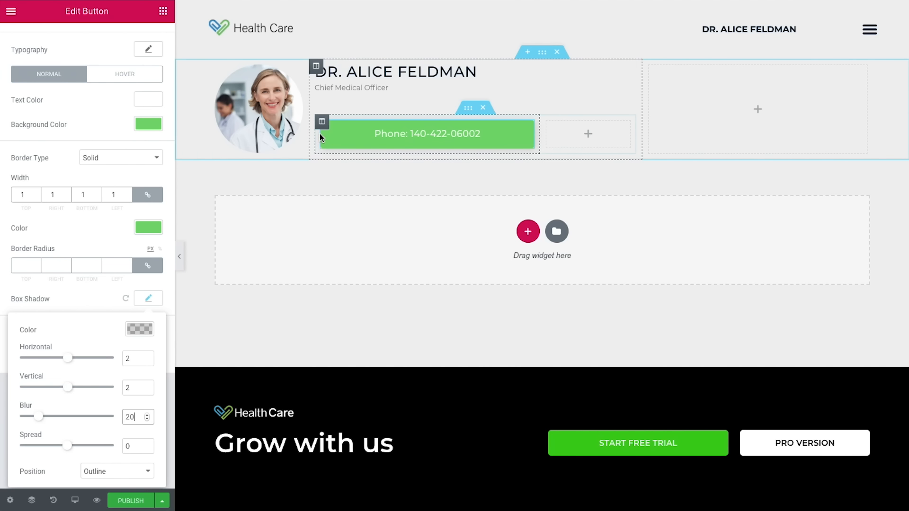
# Step: Set the phone button column's right margin to 10 px
pyautogui.click(321, 124)
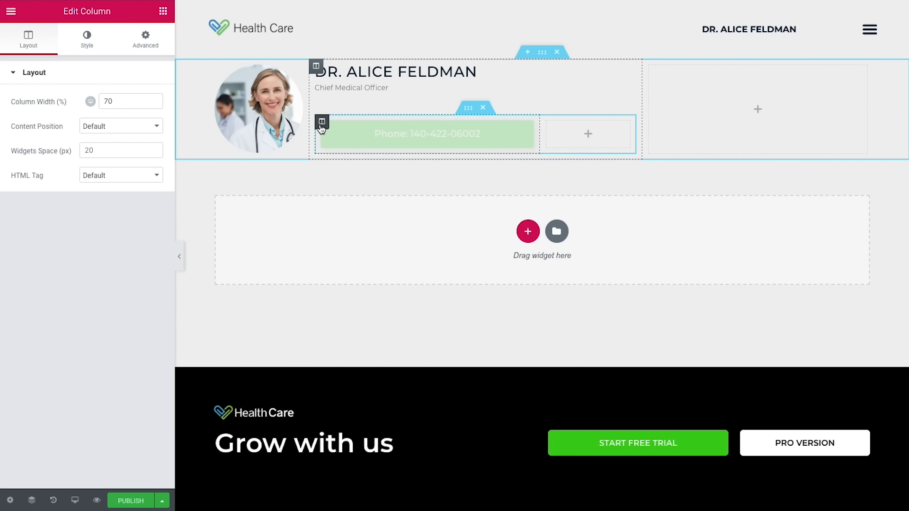
pyautogui.click(152, 38)
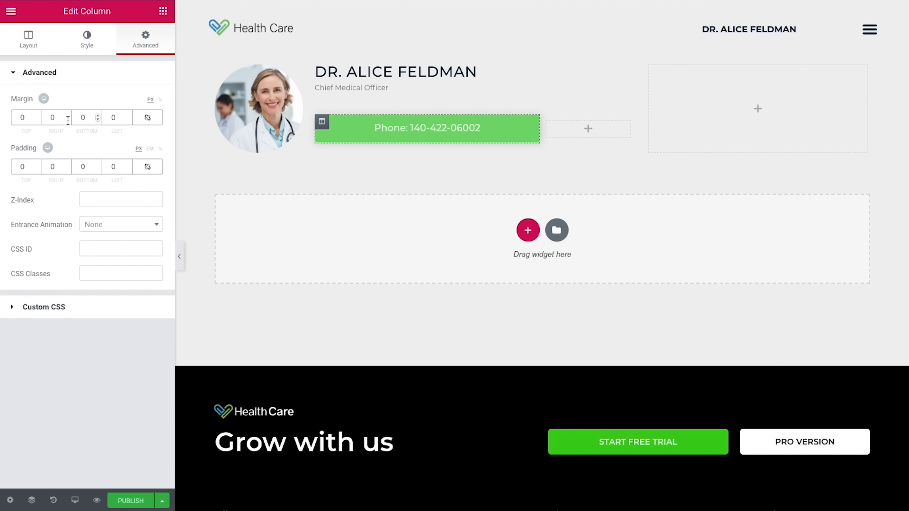
pyautogui.moveTo(59, 118); pyautogui.dragTo(41, 117)
pyautogui.write('10')
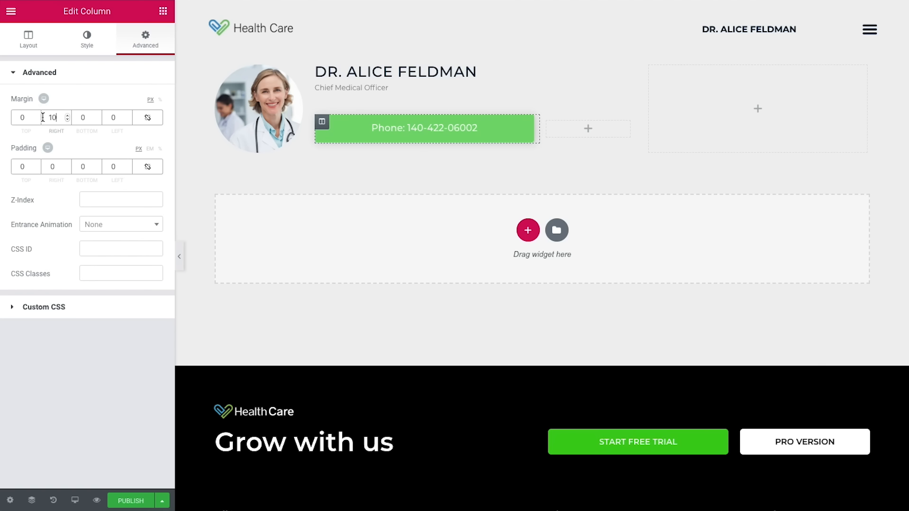
pyautogui.click(163, 10)
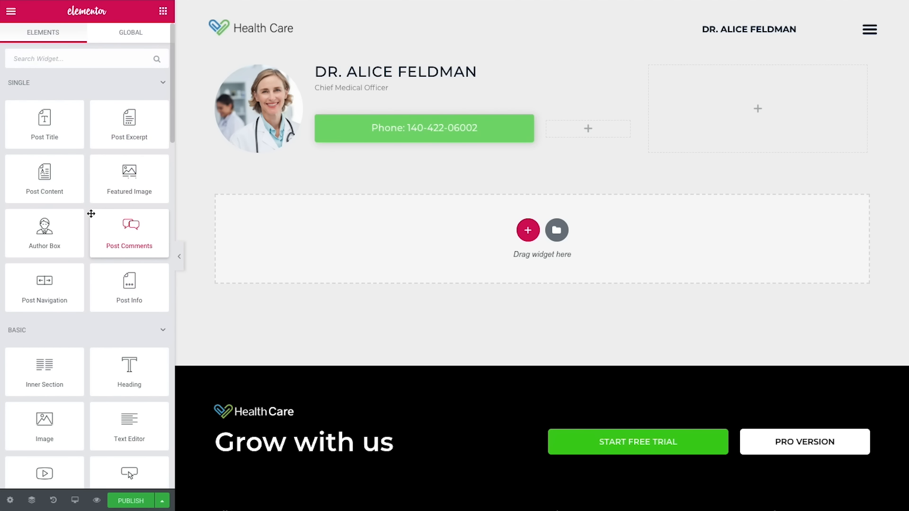
# Step: Add a button to the second inner column and label it 'Email'
pyautogui.scroll(-1, 95, 302)
pyautogui.moveTo(132, 433); pyautogui.dragTo(556, 129)
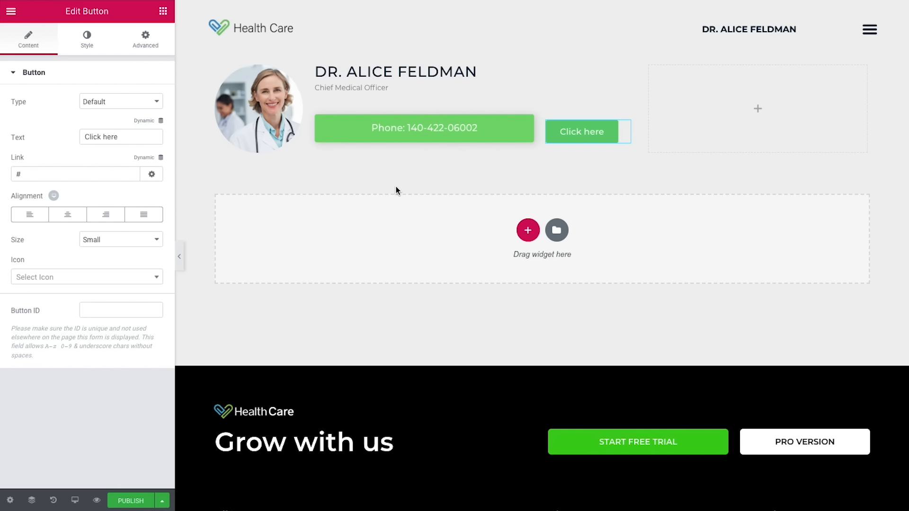
pyautogui.moveTo(118, 138); pyautogui.dragTo(71, 142)
pyautogui.write('Email')
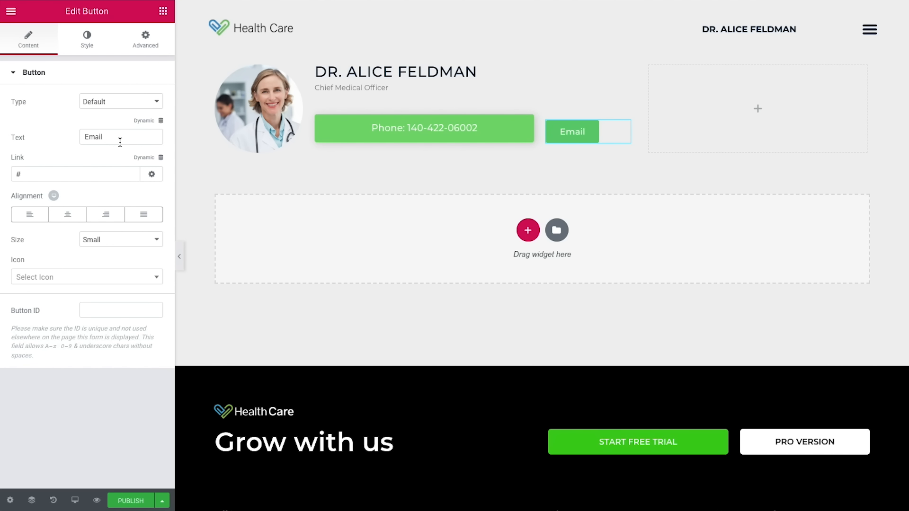
# Step: Link the Email button to the Pods field Doctor's Email and make it justified and medium
pyautogui.click(142, 159)
pyautogui.scroll(-5, 127, 193)
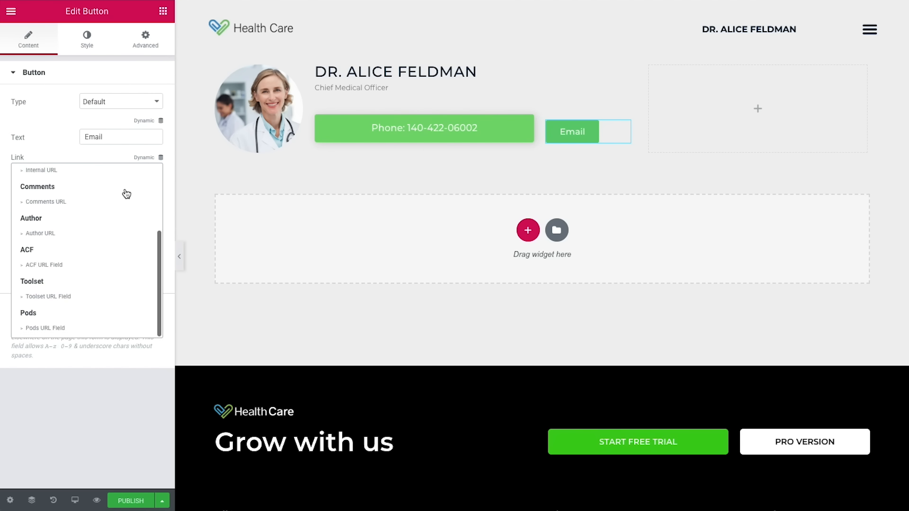
pyautogui.click(56, 331)
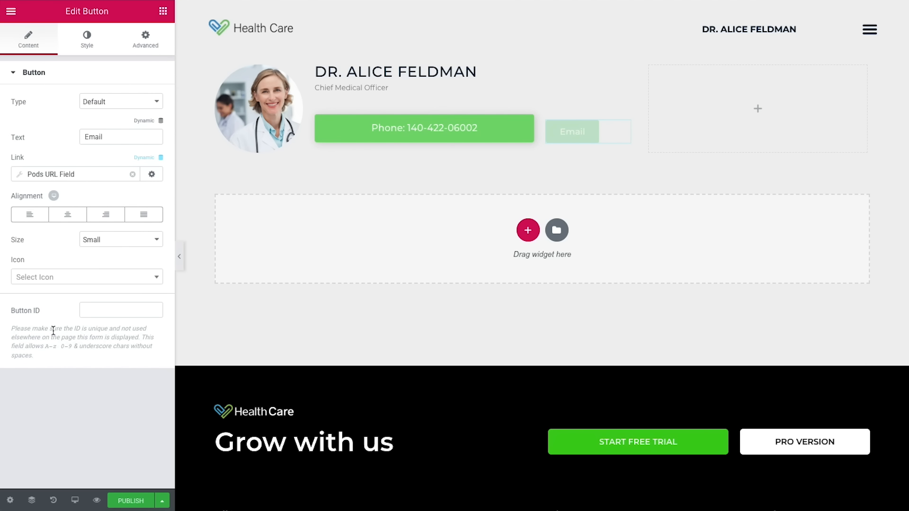
pyautogui.click(93, 178)
pyautogui.click(98, 226)
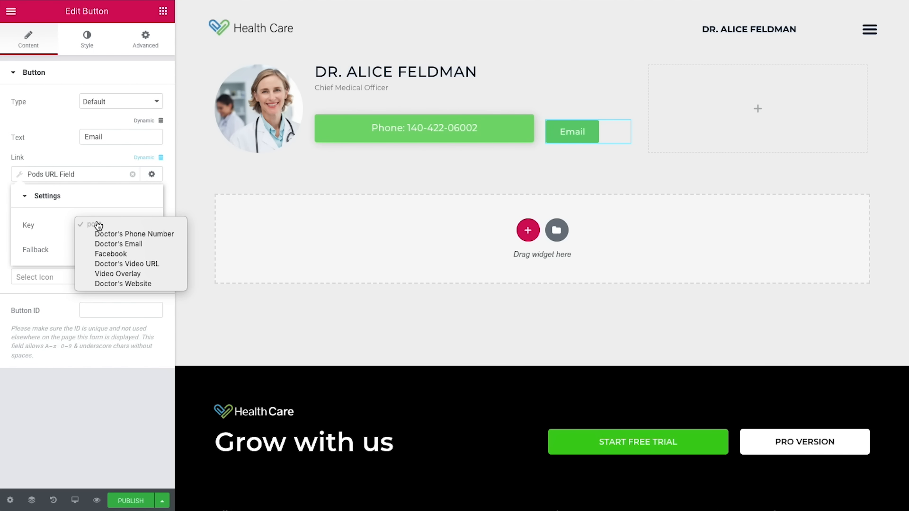
pyautogui.click(122, 244)
pyautogui.click(108, 166)
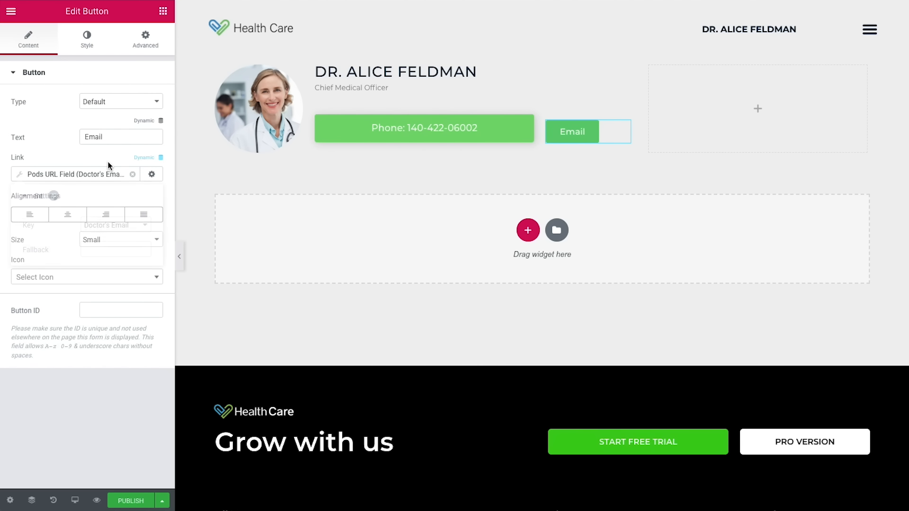
pyautogui.click(145, 215)
pyautogui.click(131, 243)
pyautogui.click(124, 248)
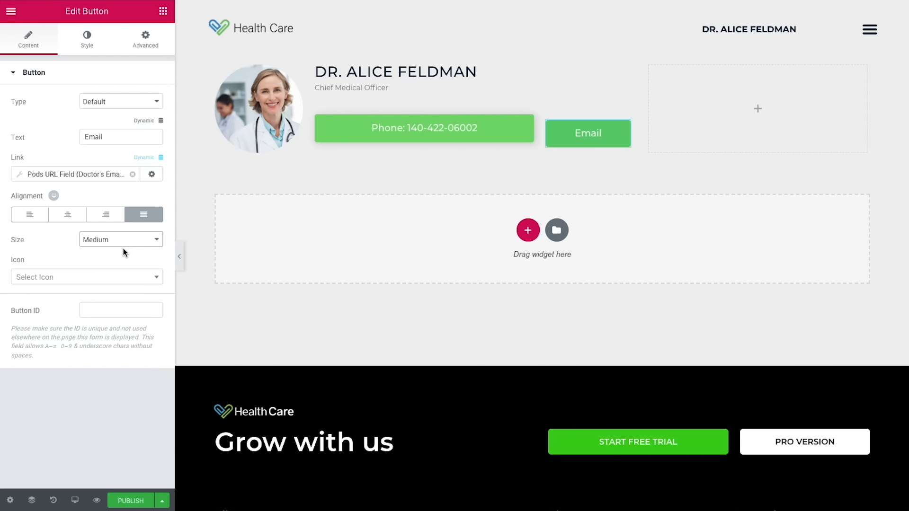
# Step: Give the Email button #3e92cc blue text and a fully transparent background
pyautogui.click(90, 52)
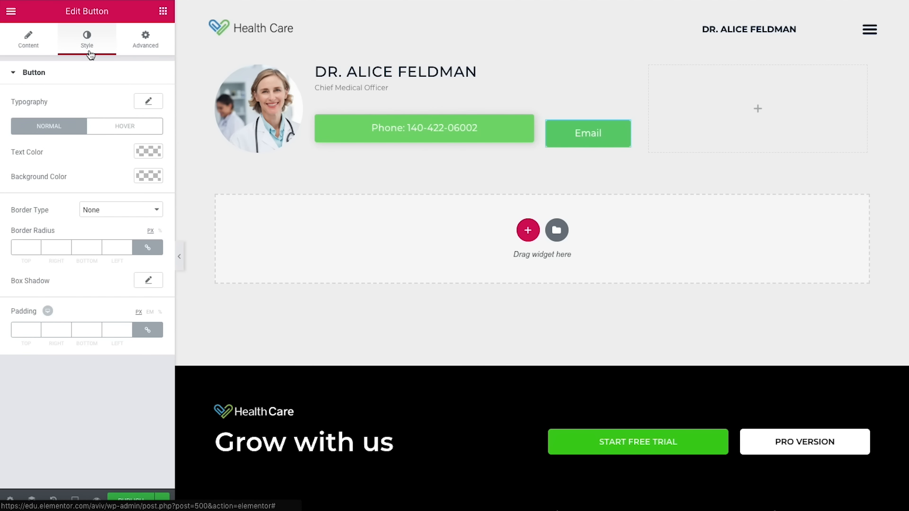
pyautogui.click(144, 155)
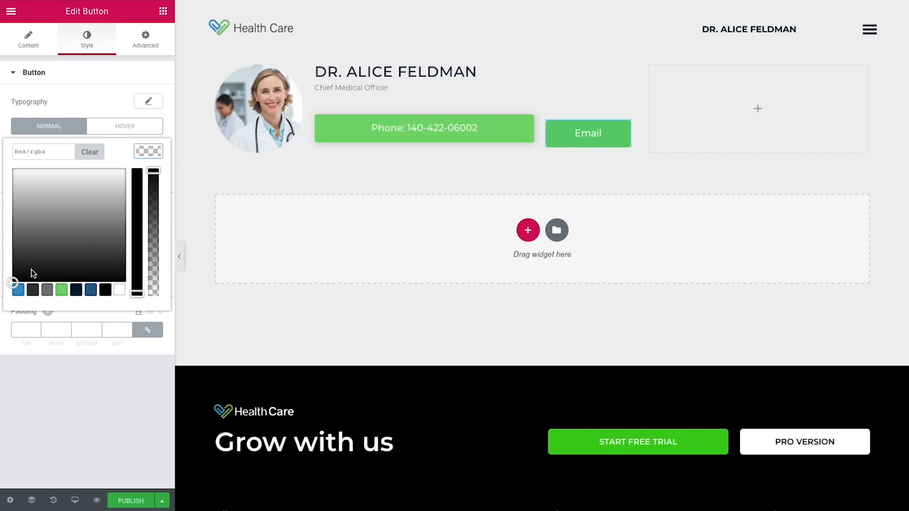
pyautogui.click(18, 289)
pyautogui.click(167, 135)
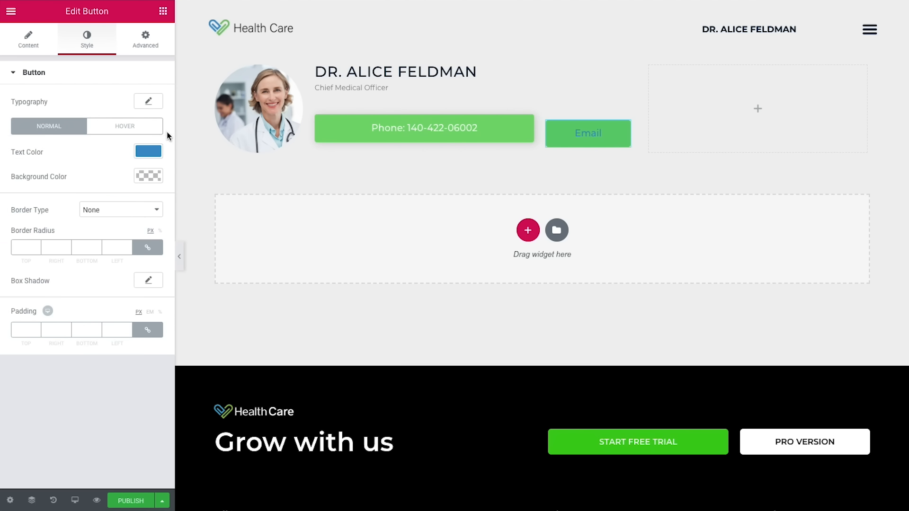
pyautogui.click(145, 176)
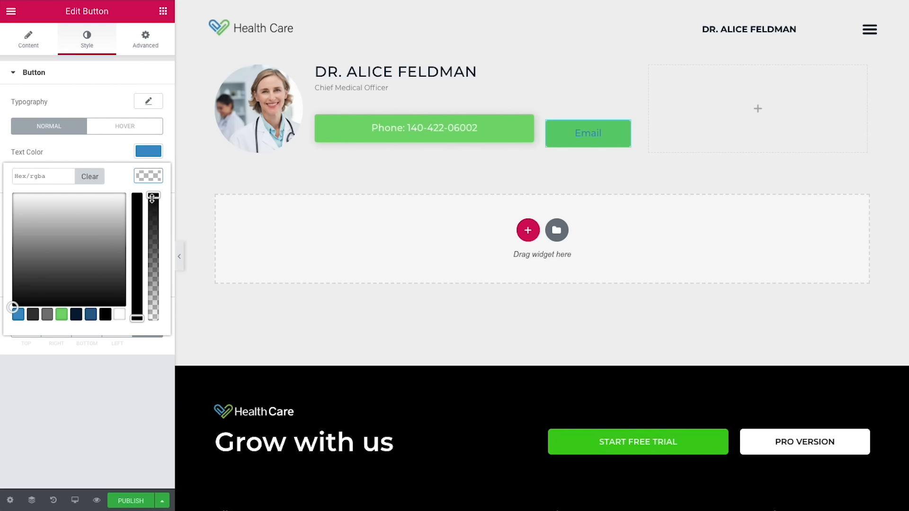
pyautogui.moveTo(153, 196); pyautogui.dragTo(154, 318)
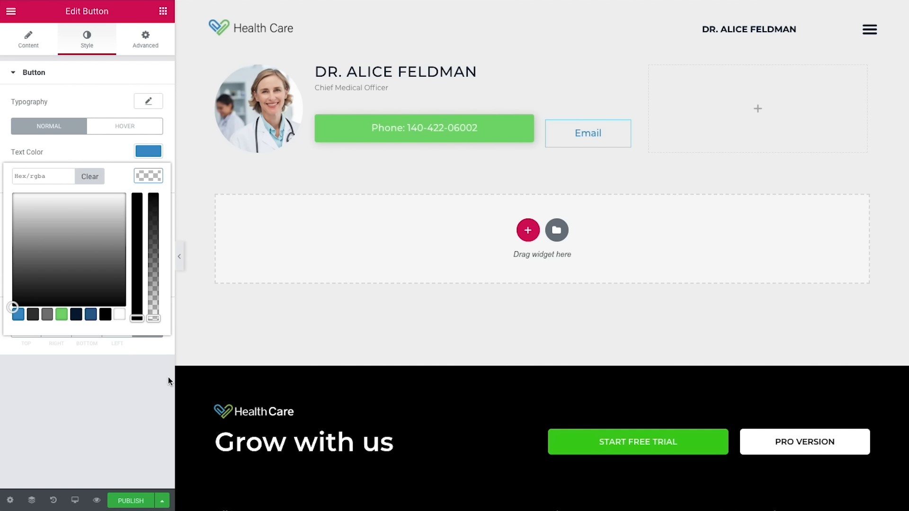
pyautogui.click(156, 390)
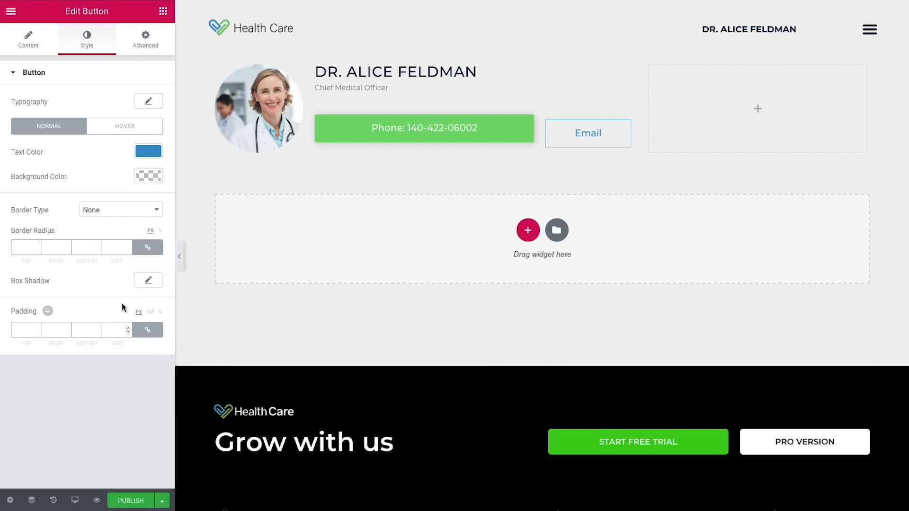
# Step: Add a solid 1 px border in the same blue at 0.45 opacity
pyautogui.click(98, 209)
pyautogui.click(95, 218)
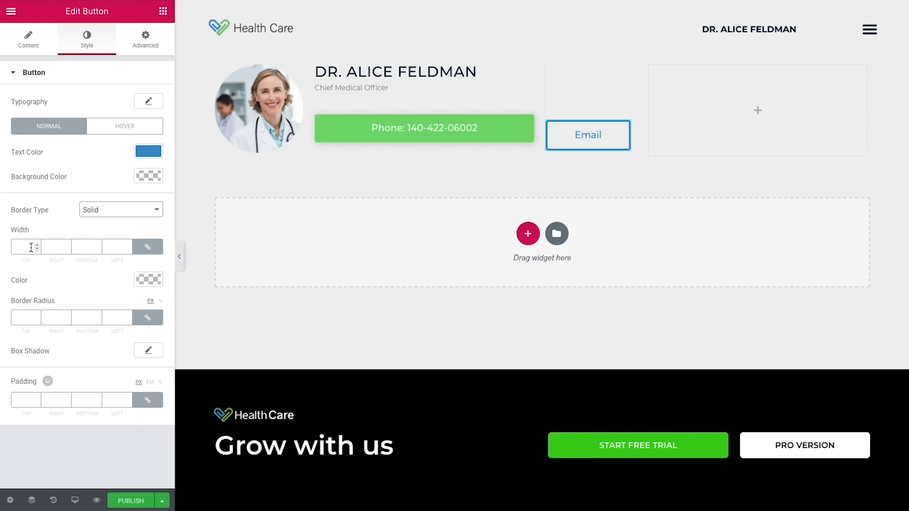
pyautogui.click(37, 245)
pyautogui.click(140, 277)
pyautogui.click(156, 268)
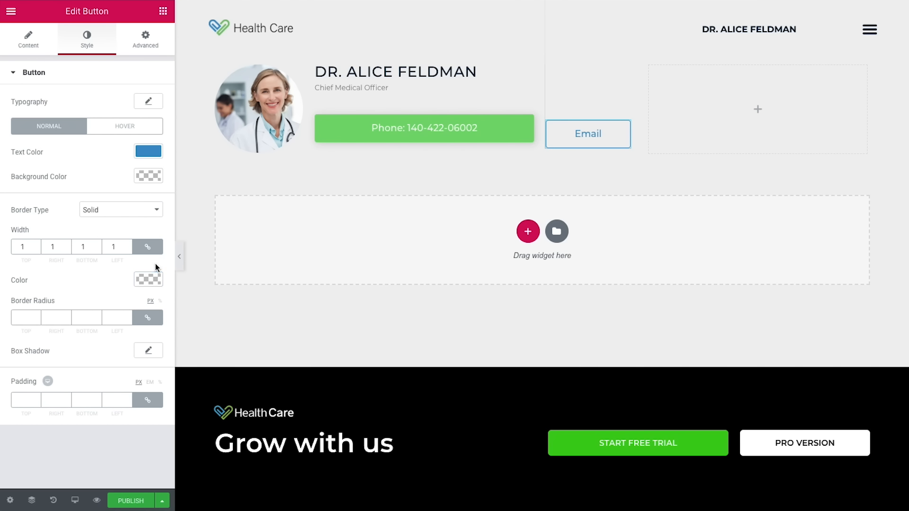
pyautogui.click(150, 278)
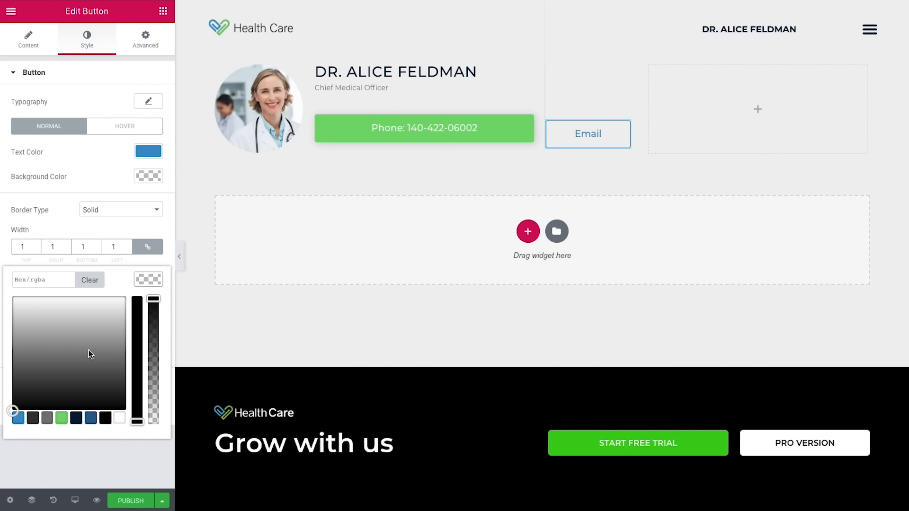
pyautogui.click(18, 418)
pyautogui.moveTo(153, 300); pyautogui.dragTo(153, 341)
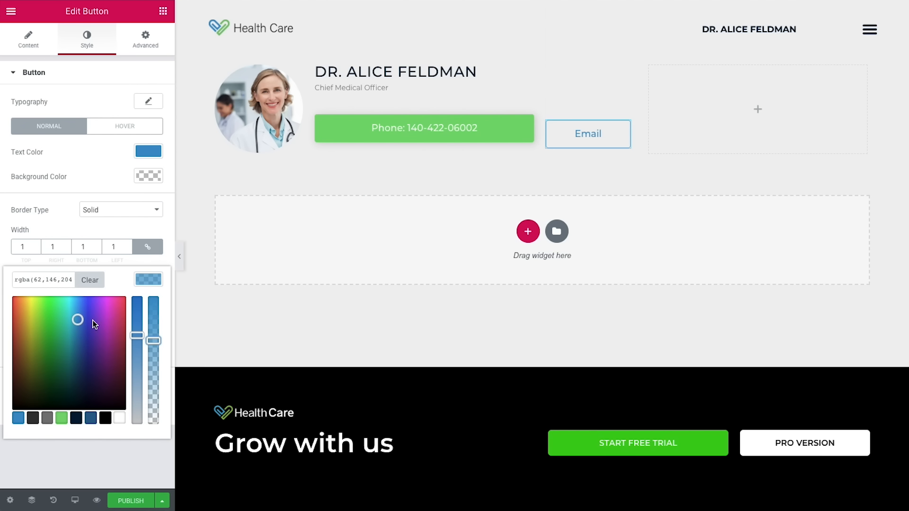
pyautogui.moveTo(61, 280)
pyautogui.mouseDown()
pyautogui.moveTo(72, 280)
pyautogui.moveTo(57, 280)
pyautogui.mouseUp()
pyautogui.click(69, 280)
pyautogui.press('BackSpace')
pyautogui.write('0.45')
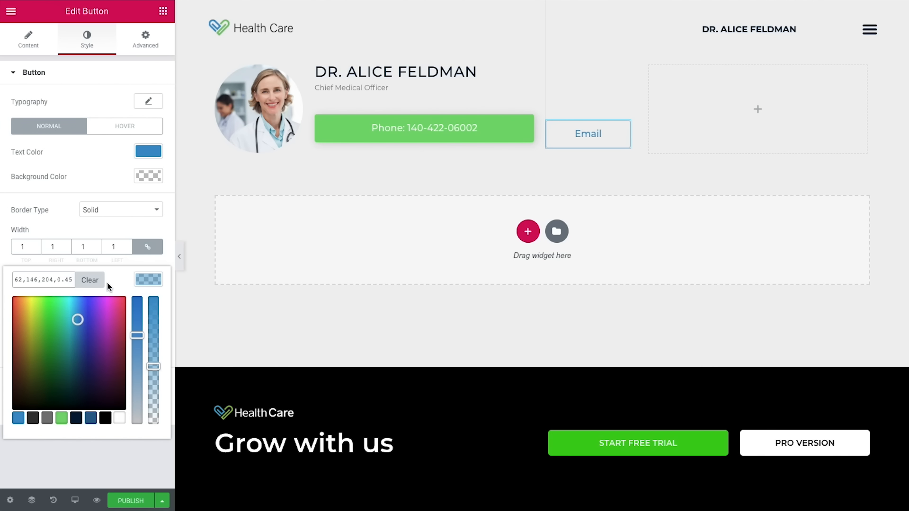
pyautogui.click(143, 280)
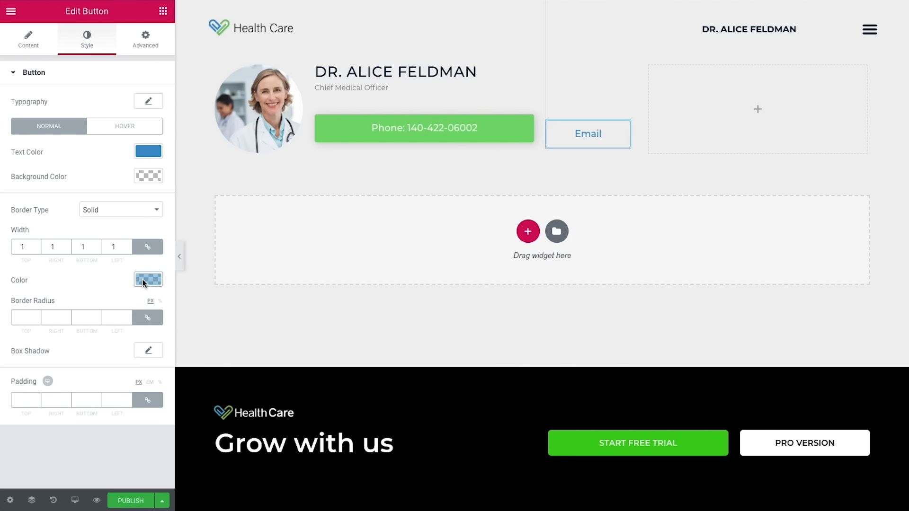
# Step: Add a soft blue box shadow at 0.25 opacity with horizontal and vertical offsets of 2
pyautogui.click(146, 353)
pyautogui.scroll(-1, 147, 352)
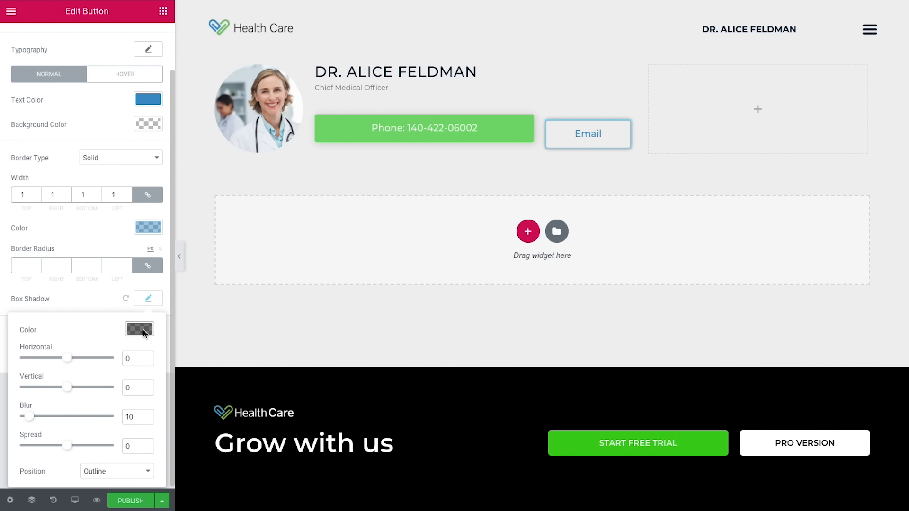
pyautogui.click(143, 329)
pyautogui.click(9, 468)
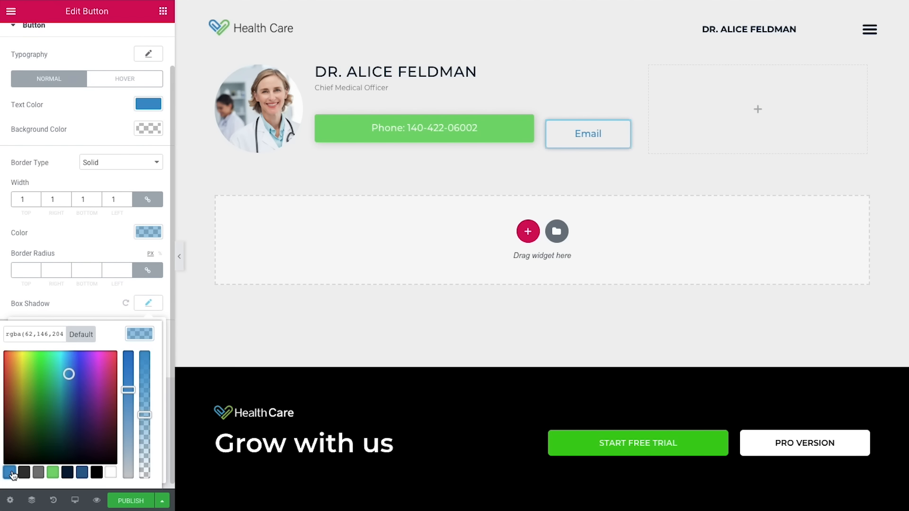
pyautogui.moveTo(57, 334); pyautogui.dragTo(80, 331)
pyautogui.click(62, 336)
pyautogui.write('25')
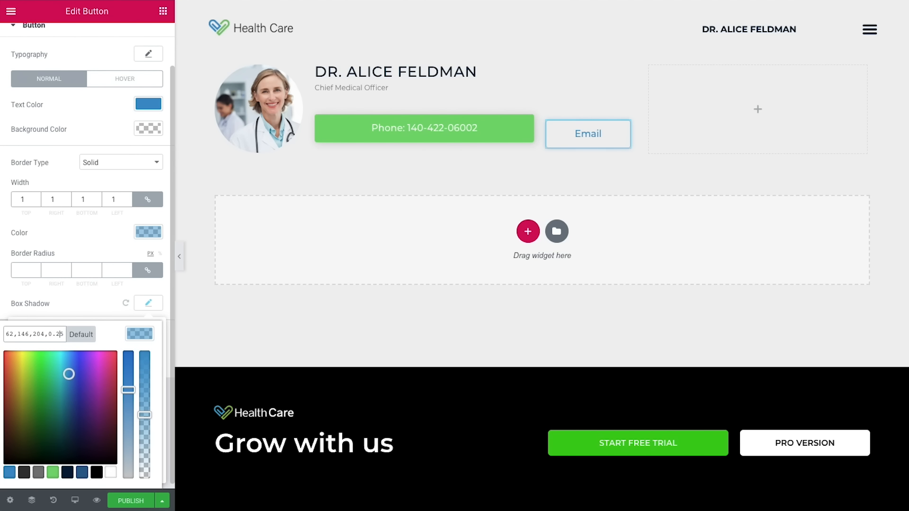
pyautogui.click(131, 334)
pyautogui.doubleClick(127, 364)
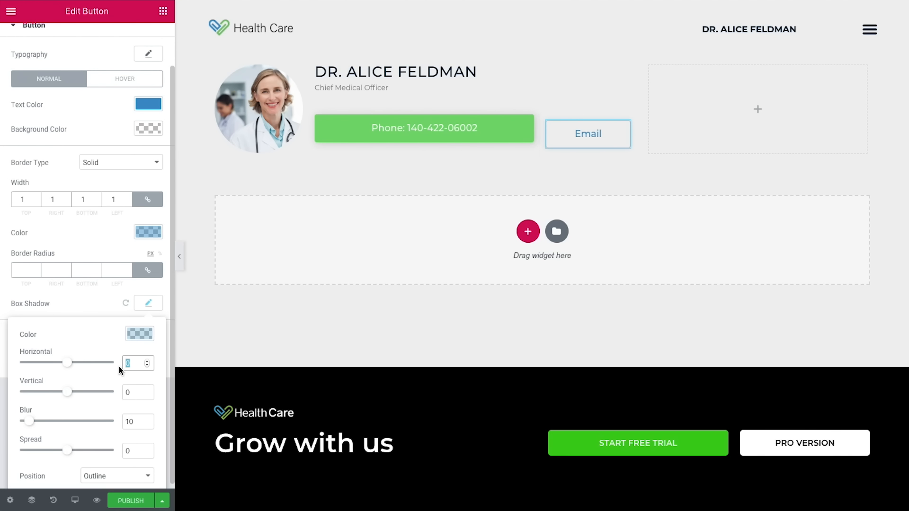
pyautogui.write('2')
pyautogui.click(134, 392)
pyautogui.write('2')
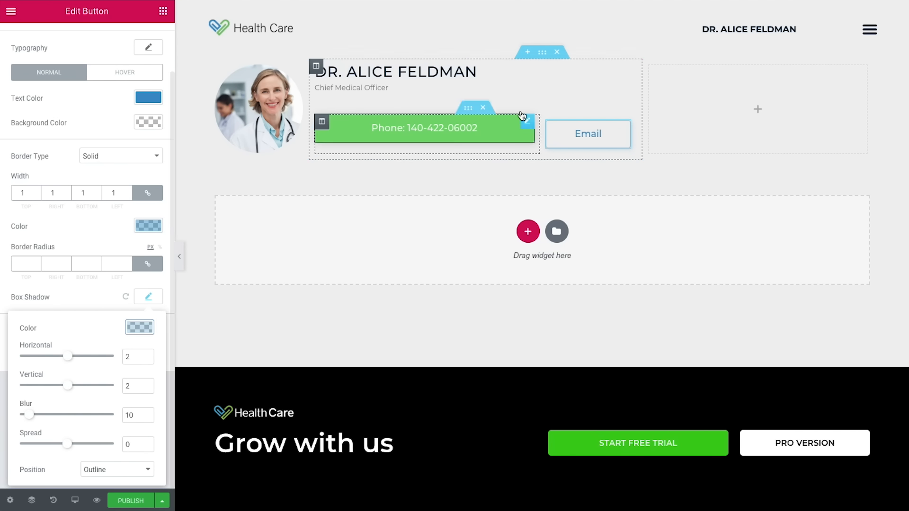
# Step: Set the Email column's margin and padding to 0 on every side
pyautogui.click(547, 123)
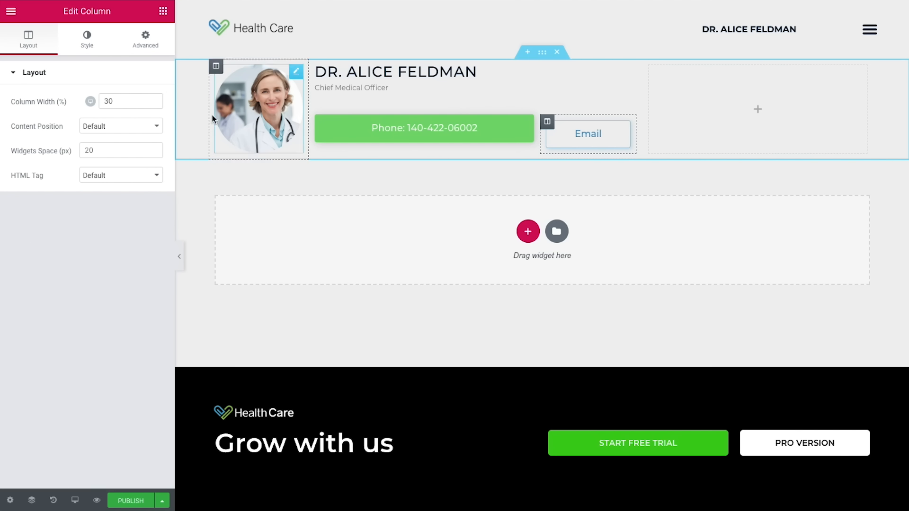
pyautogui.click(147, 50)
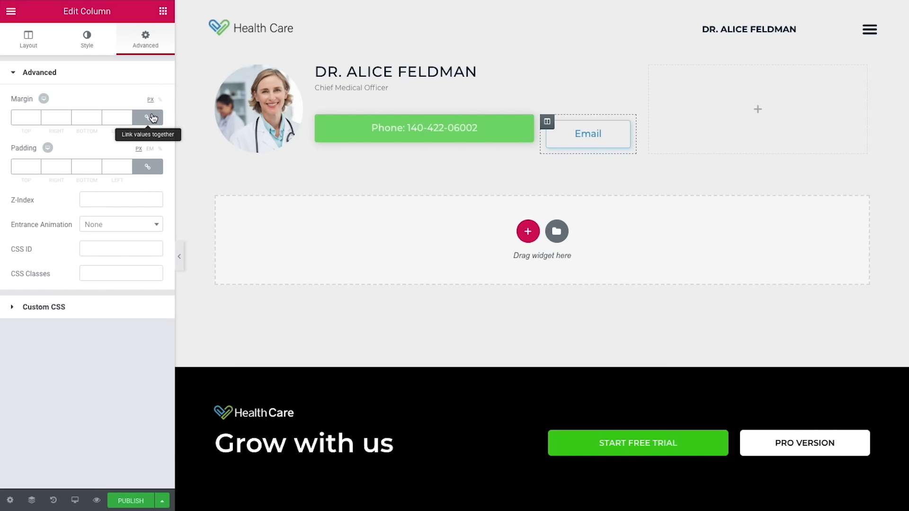
pyautogui.click(147, 117)
pyautogui.click(148, 166)
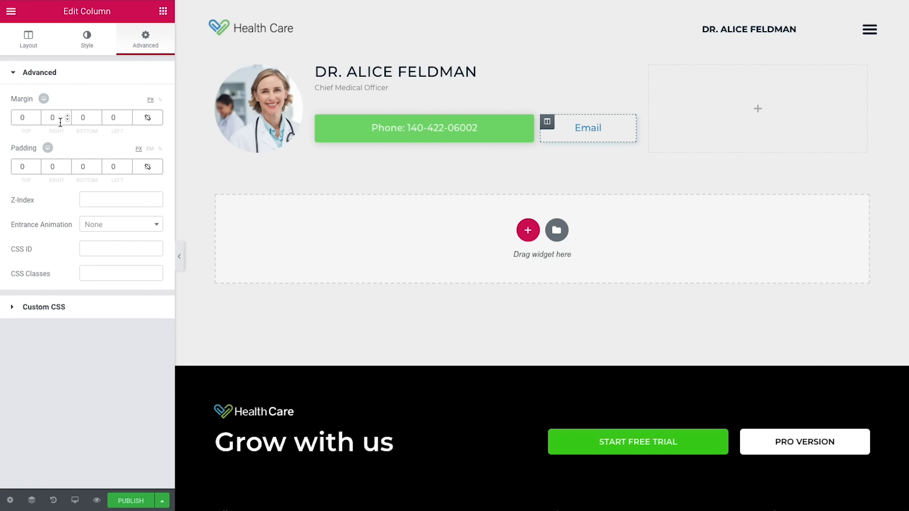
pyautogui.click(117, 118)
pyautogui.click(547, 122)
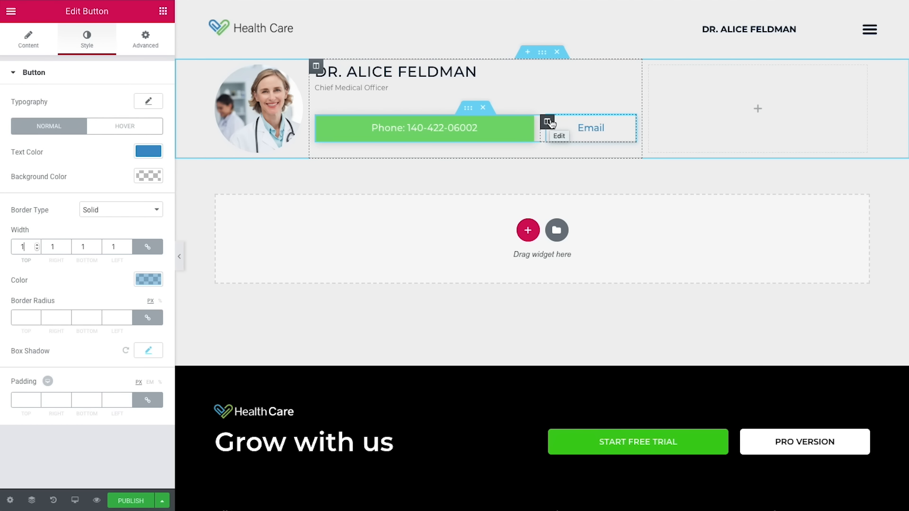
# Step: Give the buttons' inner section No Gap between columns and 0 padding all round
pyautogui.click(468, 109)
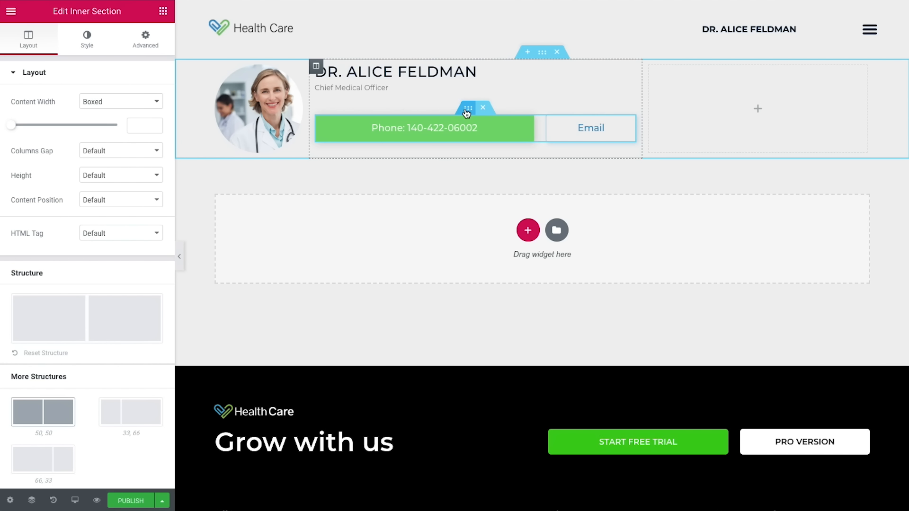
pyautogui.click(124, 152)
pyautogui.click(109, 158)
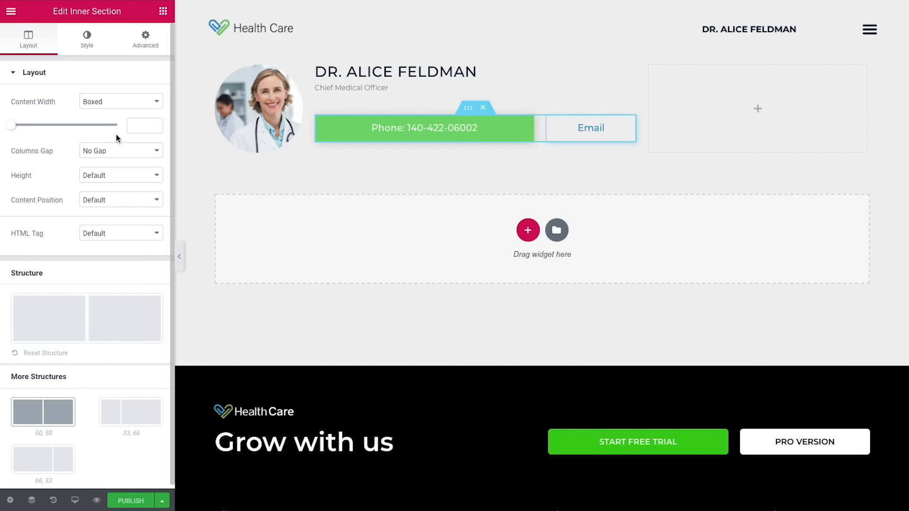
pyautogui.click(147, 52)
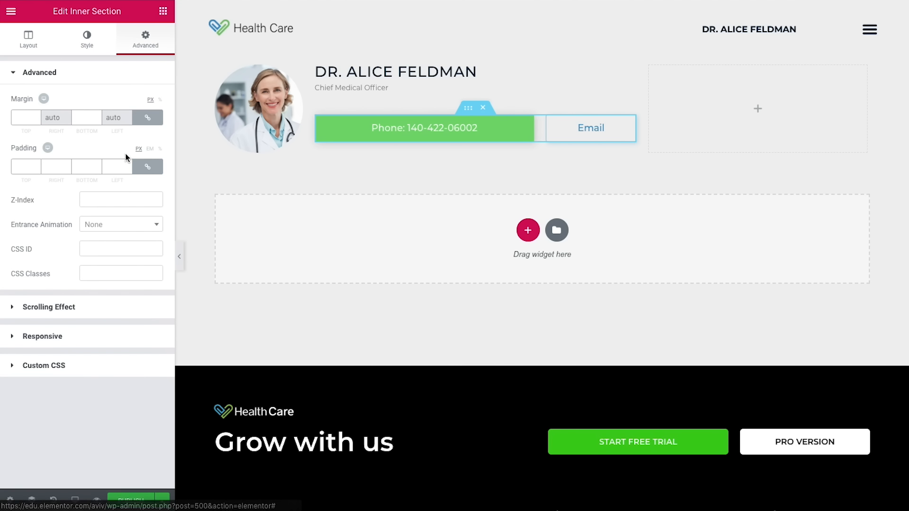
pyautogui.click(152, 168)
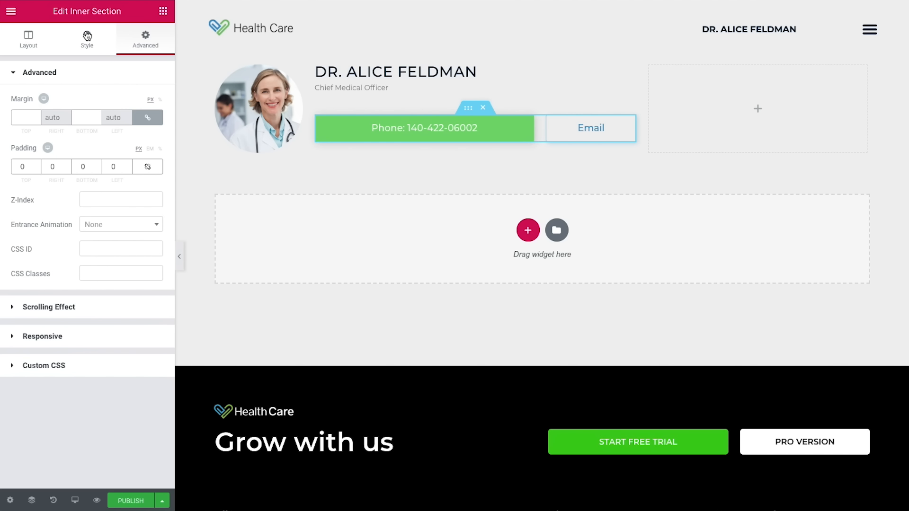
pyautogui.click(162, 18)
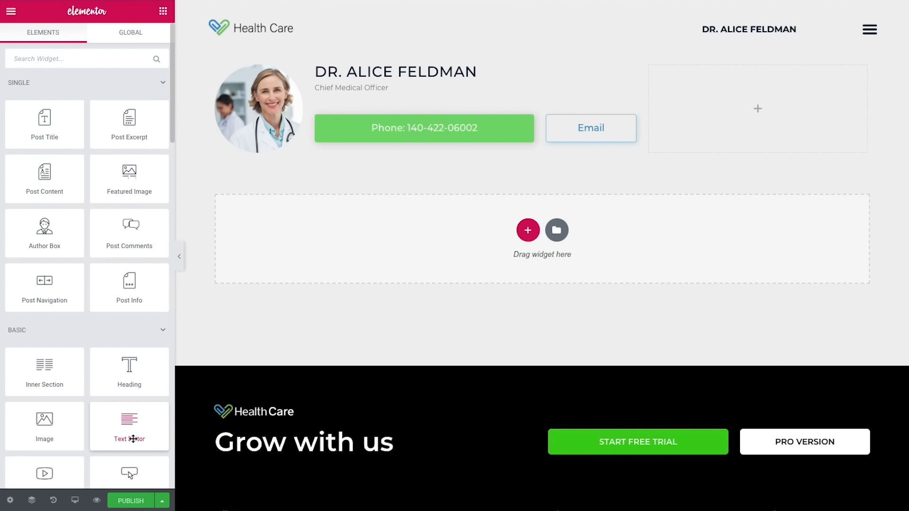
# Step: Add a two-column inner section in the top-right column, with the left column at 35 width
pyautogui.moveTo(45, 371); pyautogui.dragTo(772, 159)
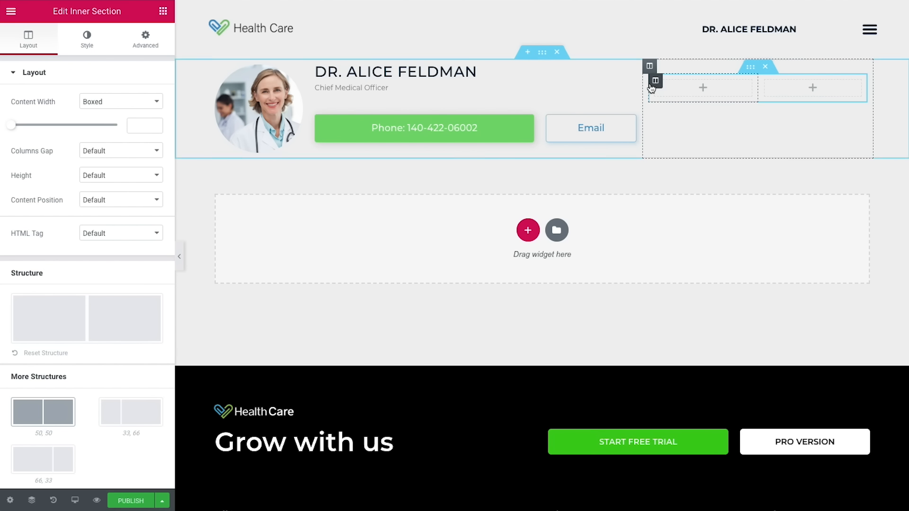
pyautogui.click(656, 81)
pyautogui.click(122, 99)
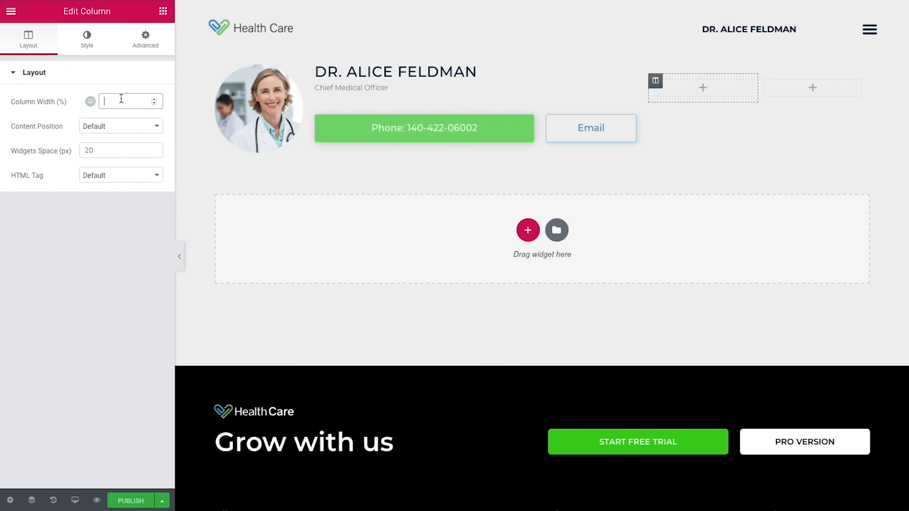
pyautogui.write('35')
# Step: Add a Heading to the inner section's left column titled 'Speciality'
pyautogui.click(163, 11)
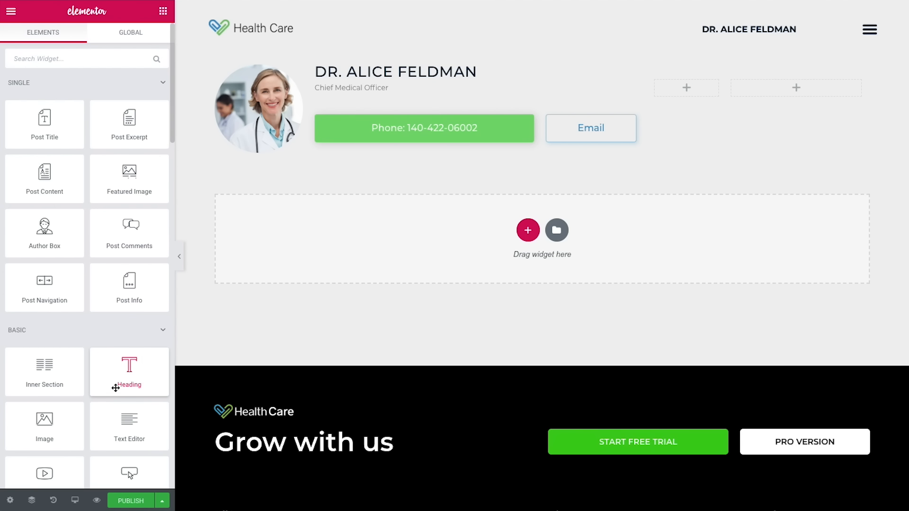
pyautogui.moveTo(115, 388); pyautogui.dragTo(686, 95)
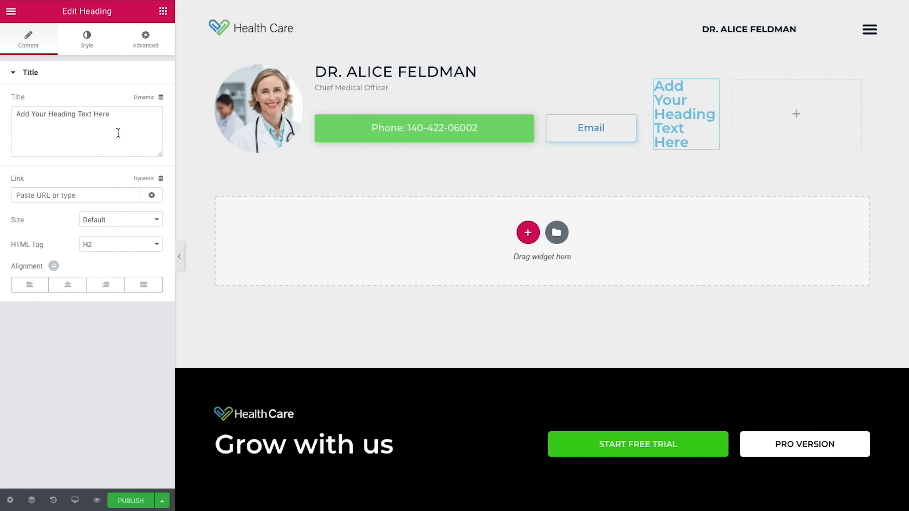
pyautogui.click(37, 128)
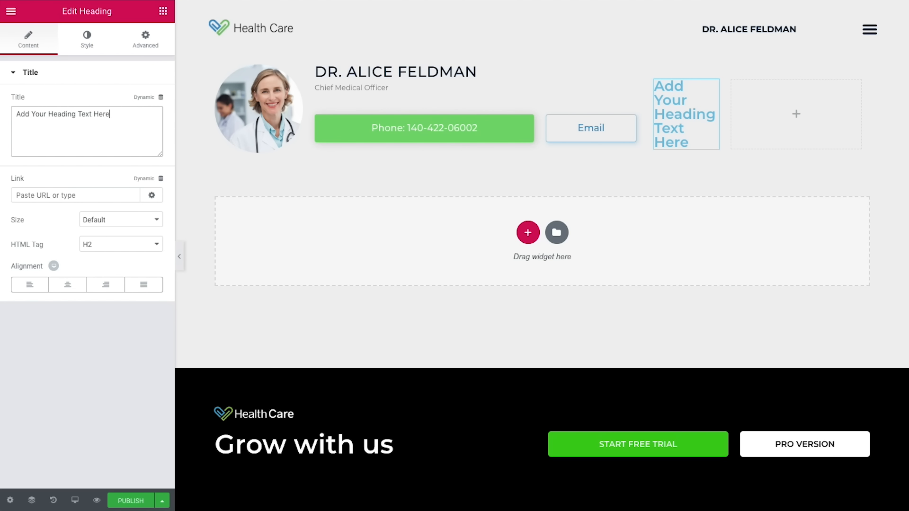
pyautogui.hotkey('ctrl', 'a')
pyautogui.write('Speciality')
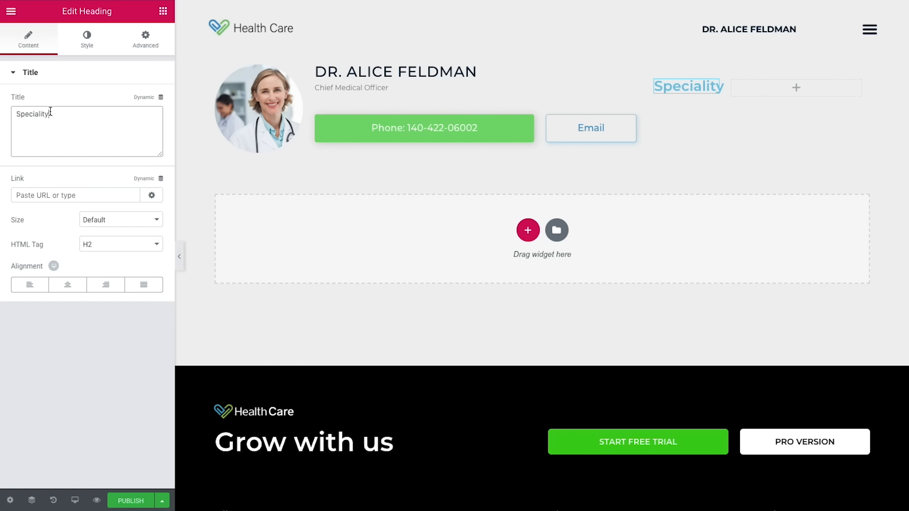
# Step: Style the heading #363635, size 12, weight 700, uppercase, 0.9 letter spacing
pyautogui.click(86, 39)
pyautogui.click(139, 100)
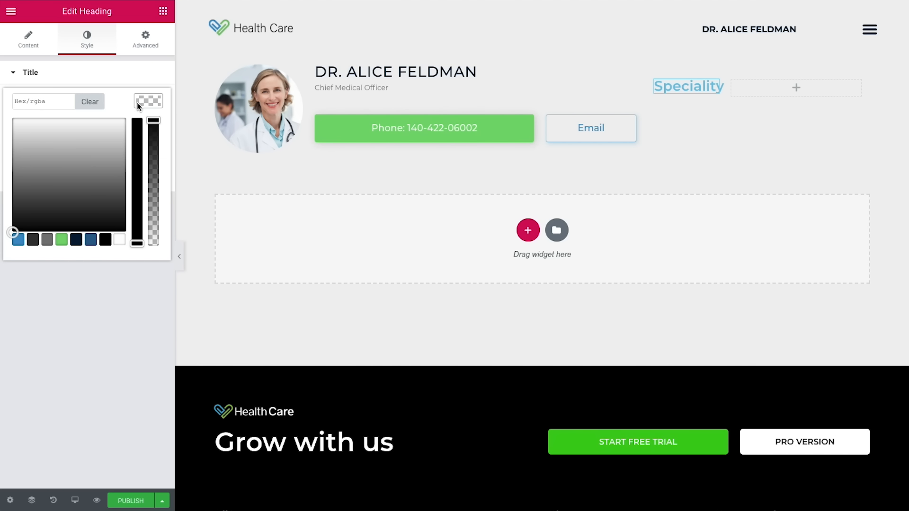
pyautogui.click(33, 240)
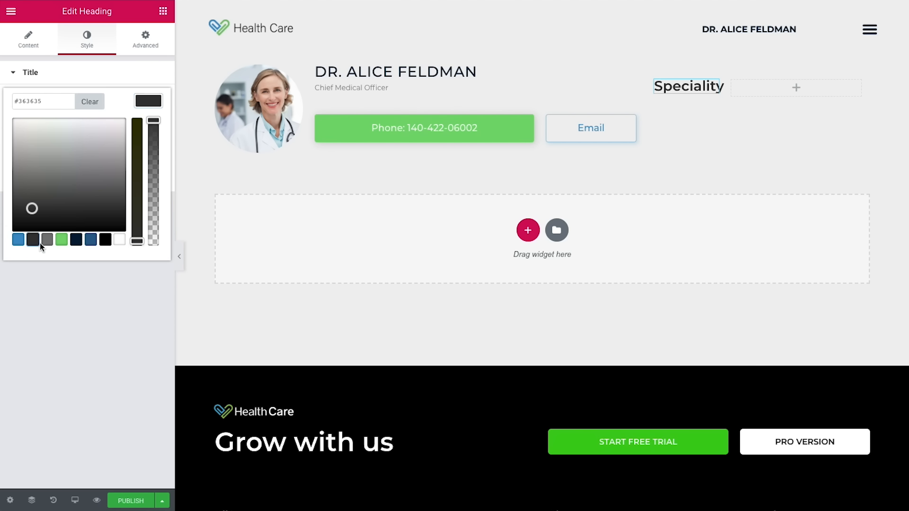
pyautogui.click(86, 268)
pyautogui.click(146, 129)
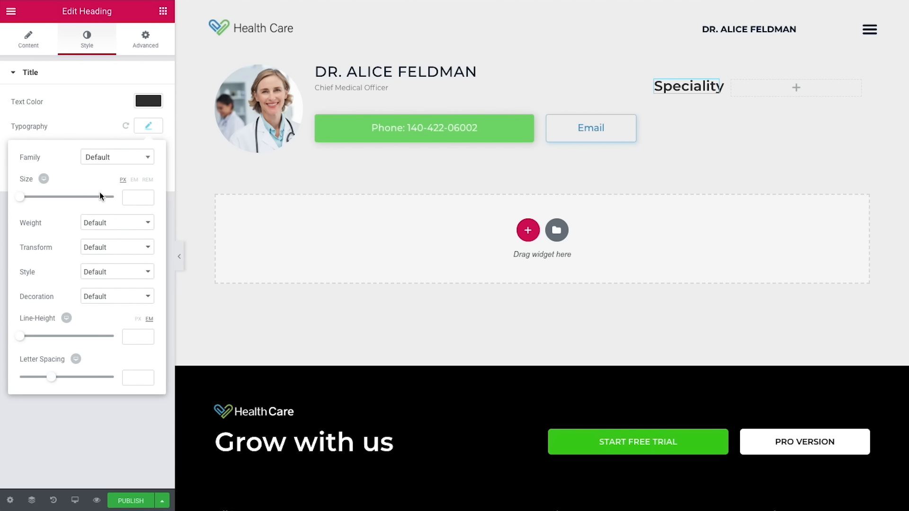
pyautogui.click(137, 197)
pyautogui.write('12')
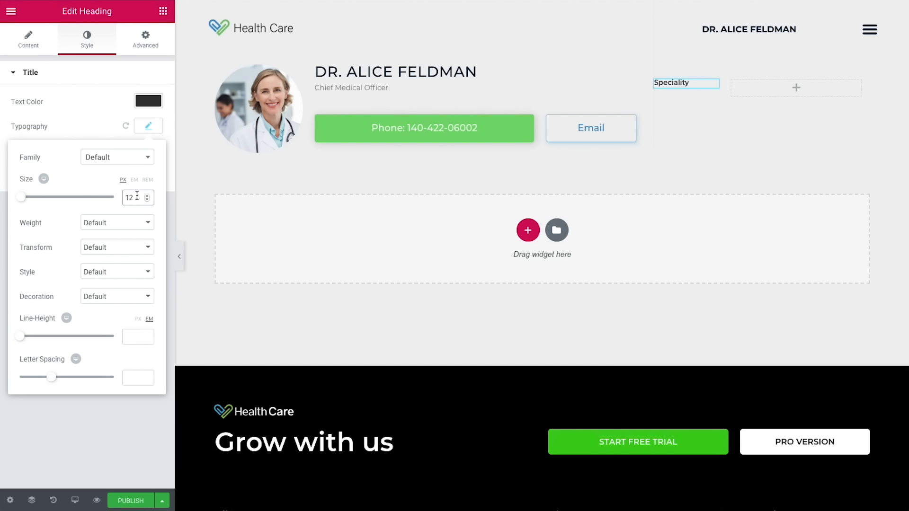
pyautogui.click(125, 221)
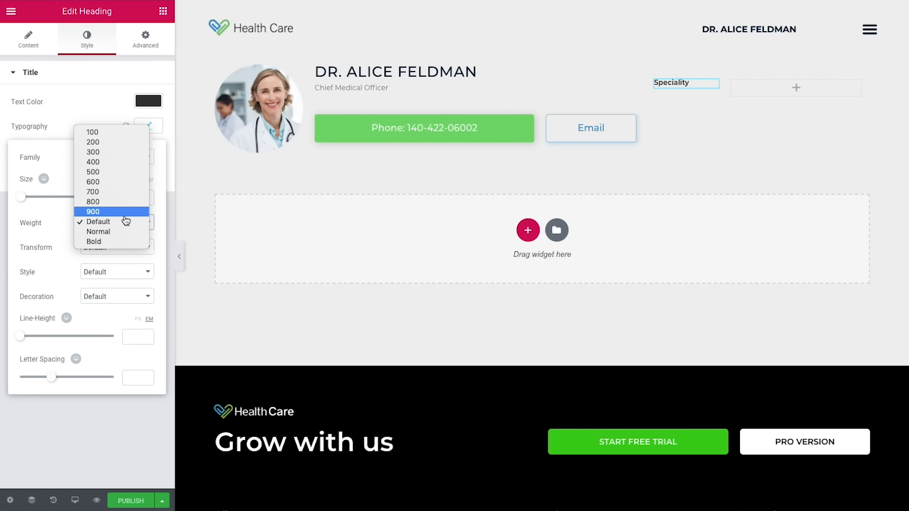
pyautogui.click(104, 197)
pyautogui.click(107, 250)
pyautogui.click(106, 256)
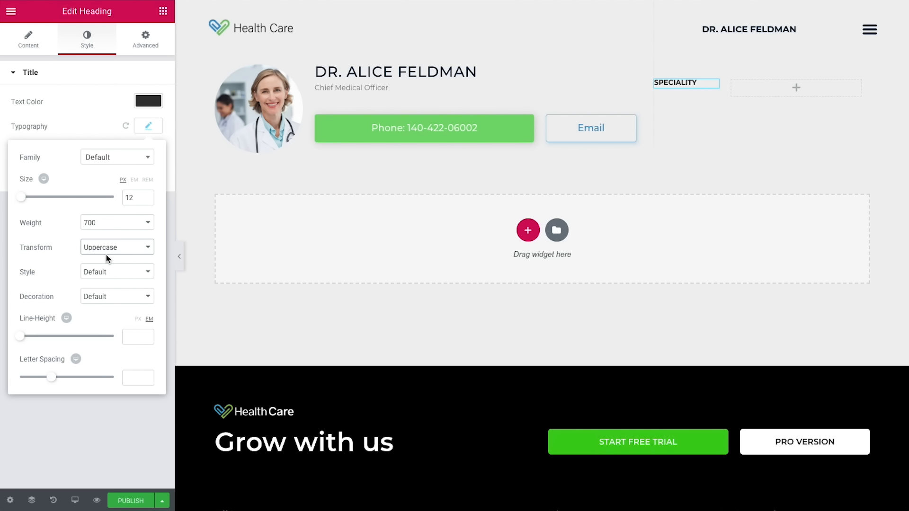
pyautogui.click(134, 378)
pyautogui.write('0.9')
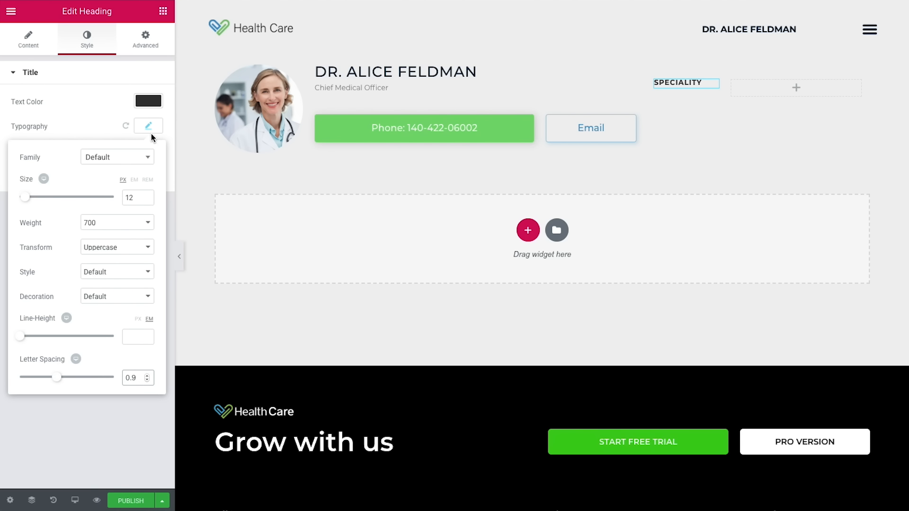
# Step: Unlink the heading's margins and set the bottom margin to -5
pyautogui.click(143, 42)
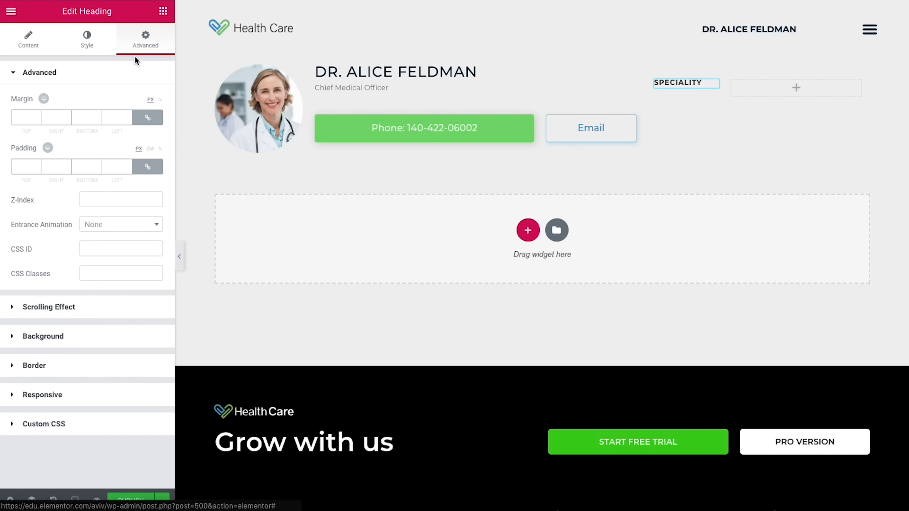
pyautogui.click(151, 119)
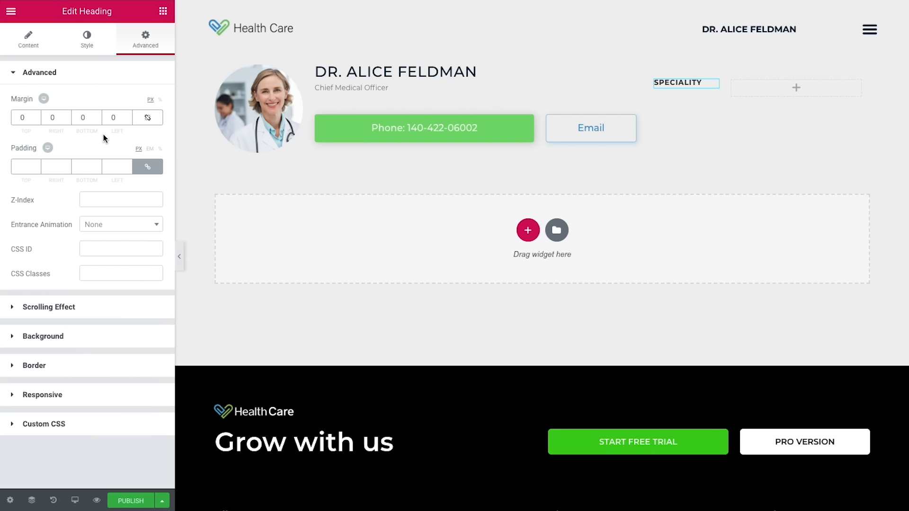
pyautogui.click(97, 121)
pyautogui.click(98, 120)
pyautogui.click(98, 120)
pyautogui.click(97, 120)
pyautogui.click(97, 120)
# Step: Duplicate the SPECIALITY heading and retitle the copy 'Education'
pyautogui.moveTo(719, 89)
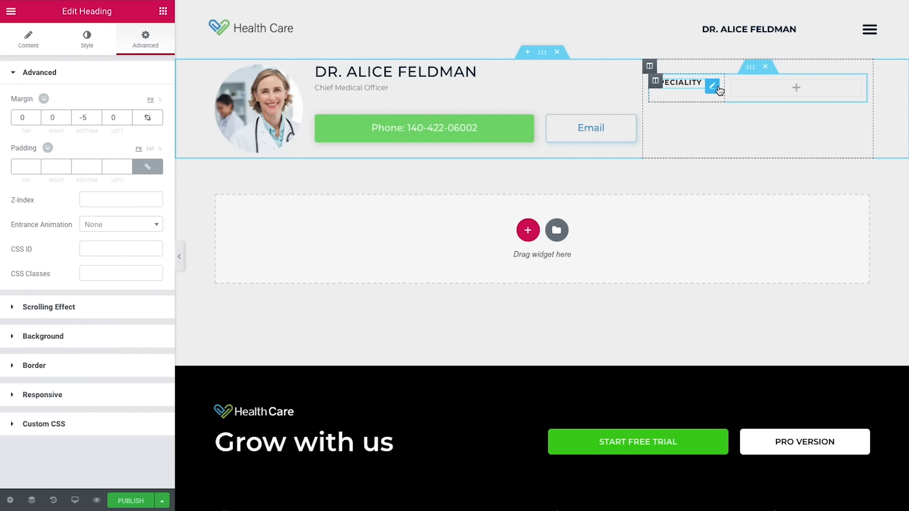
pyautogui.rightClick(719, 90)
pyautogui.click(733, 117)
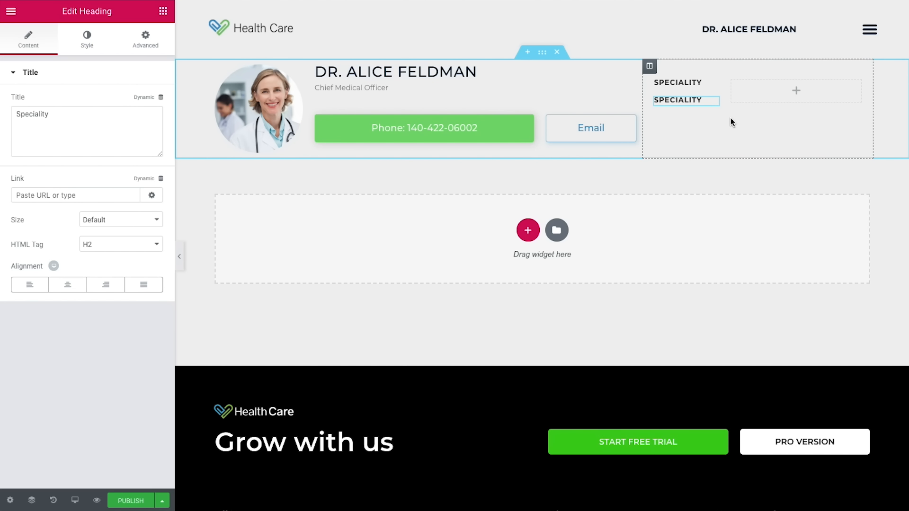
pyautogui.click(59, 126)
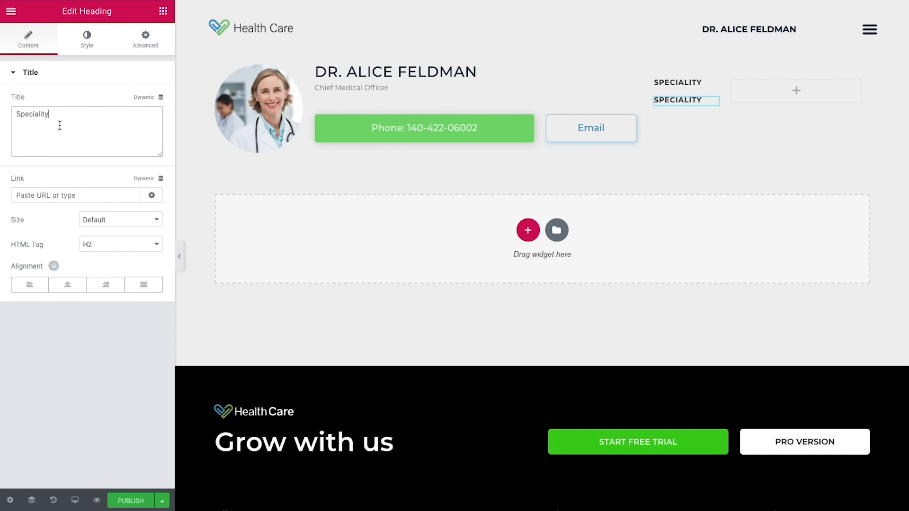
pyautogui.hotkey('ctrl', 'a')
pyautogui.write('Education')
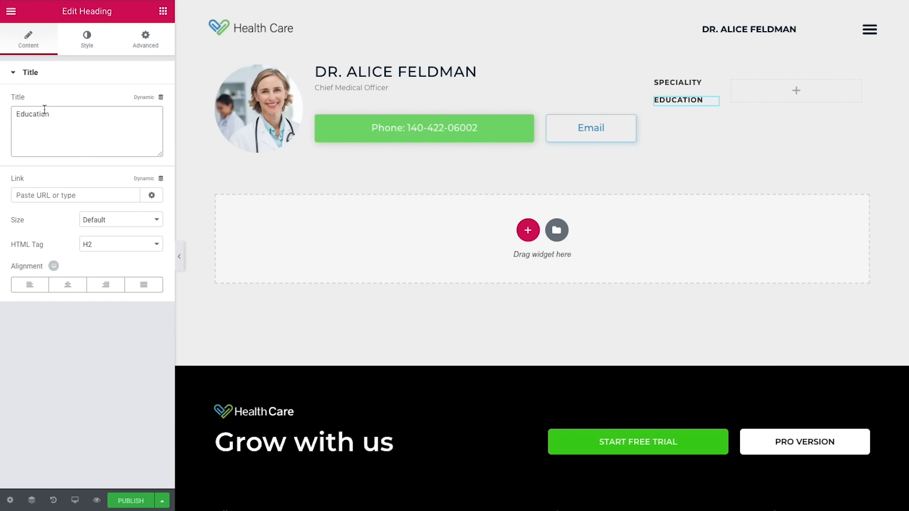
pyautogui.click(165, 16)
# Step: Add a Heading in the right column whose title is the Pods Field key Specialty
pyautogui.moveTo(129, 369); pyautogui.dragTo(775, 92)
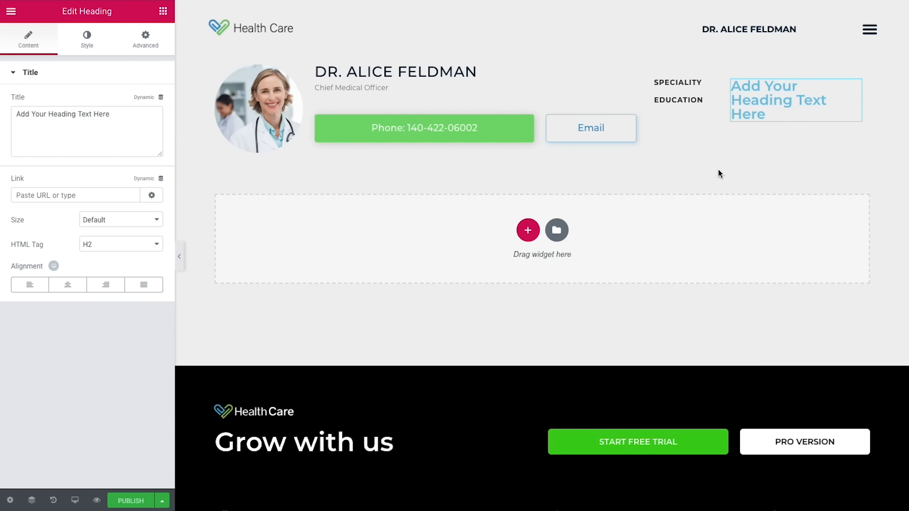
pyautogui.click(144, 98)
pyautogui.scroll(-5, 124, 150)
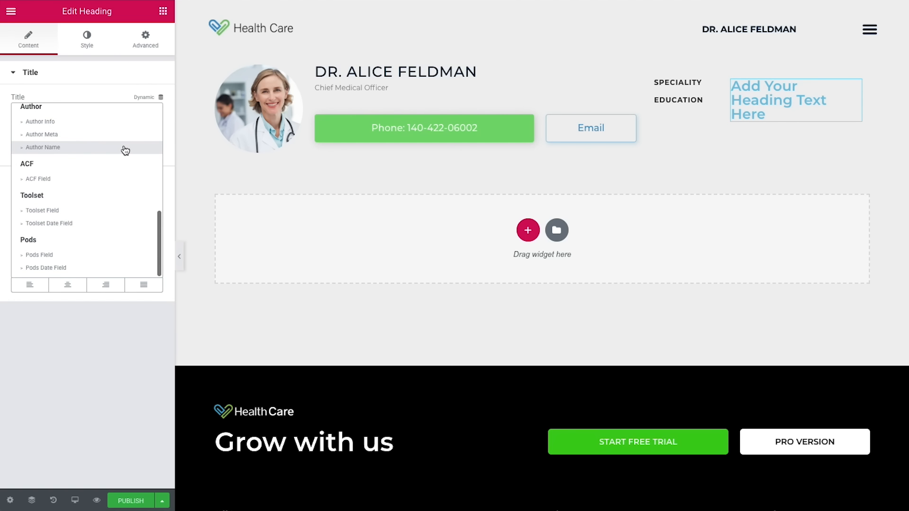
pyautogui.click(106, 254)
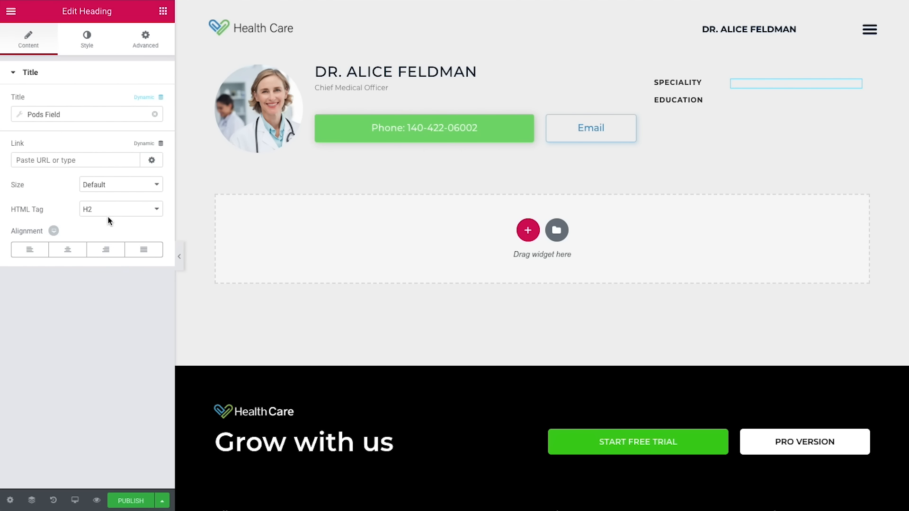
pyautogui.click(82, 116)
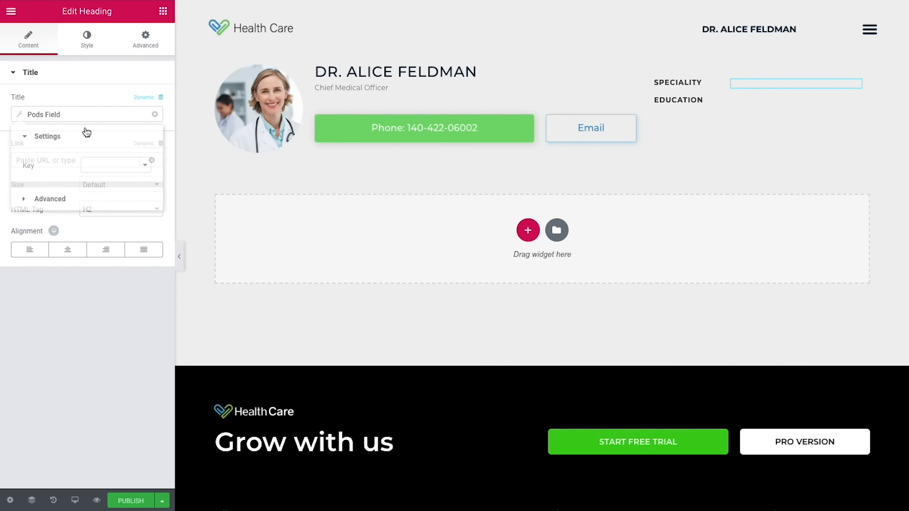
pyautogui.click(112, 167)
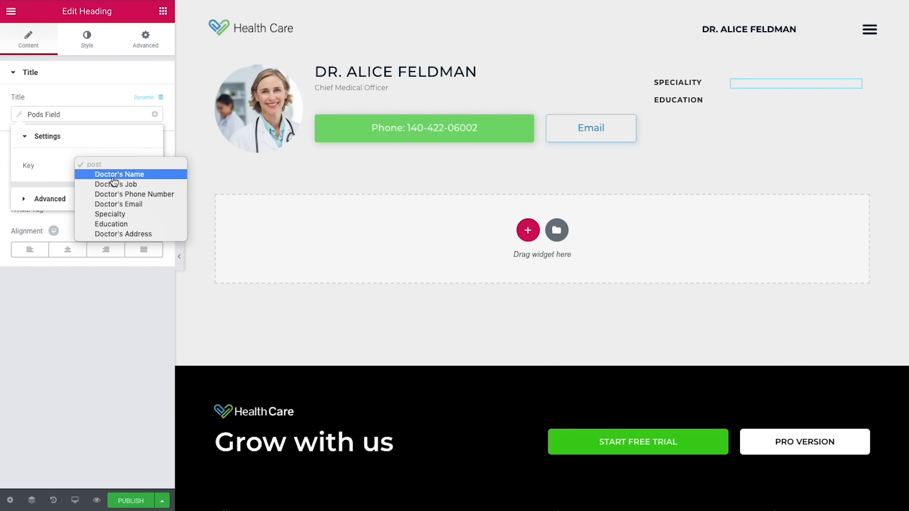
pyautogui.click(126, 214)
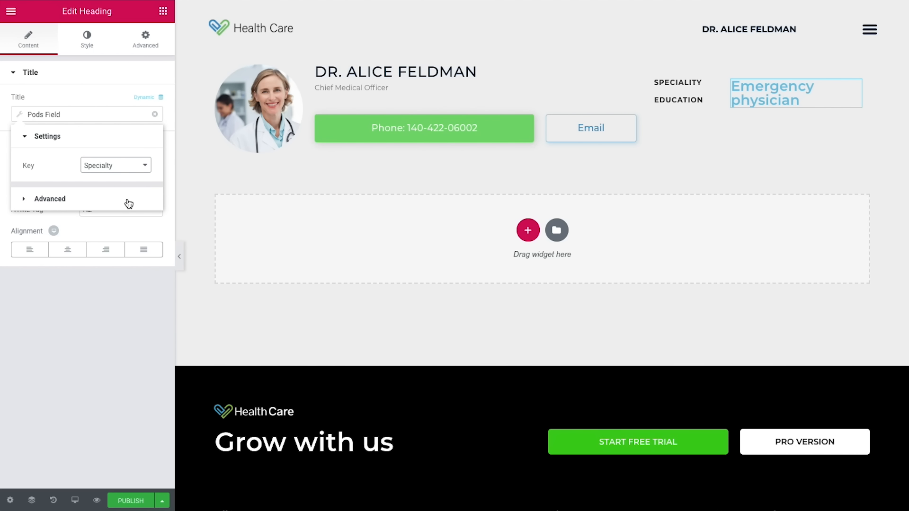
# Step: Style the Emergency physician value grey, size 12, weight 400, 0.9 letter spacing, margins unlinked
pyautogui.click(96, 36)
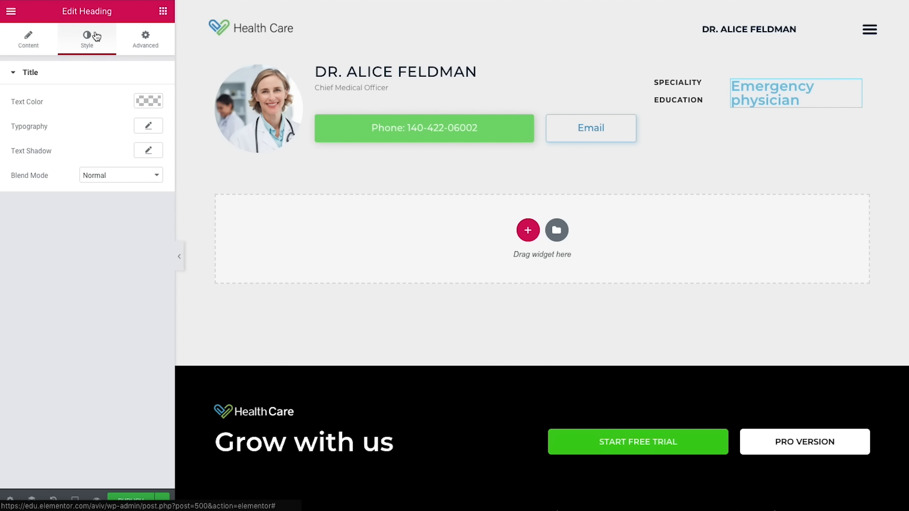
pyautogui.click(149, 99)
pyautogui.click(47, 241)
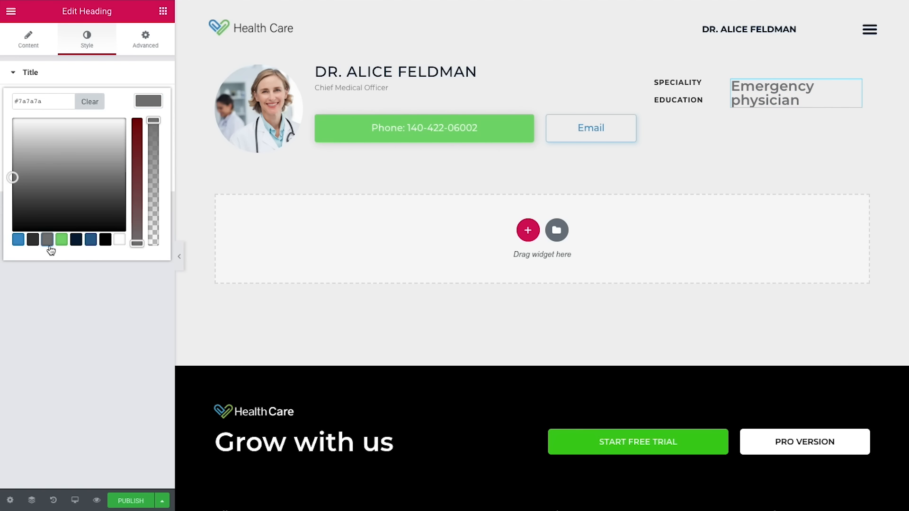
pyautogui.click(115, 287)
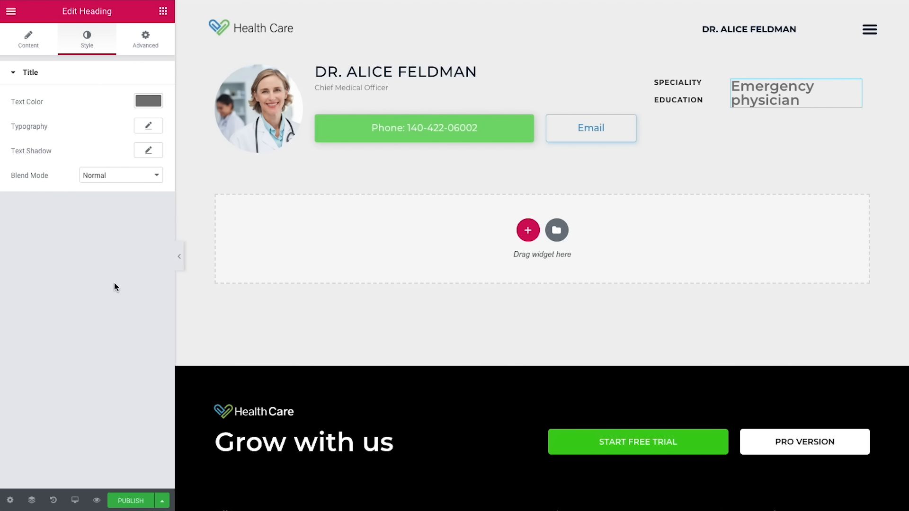
pyautogui.click(155, 132)
pyautogui.click(132, 198)
pyautogui.write('12')
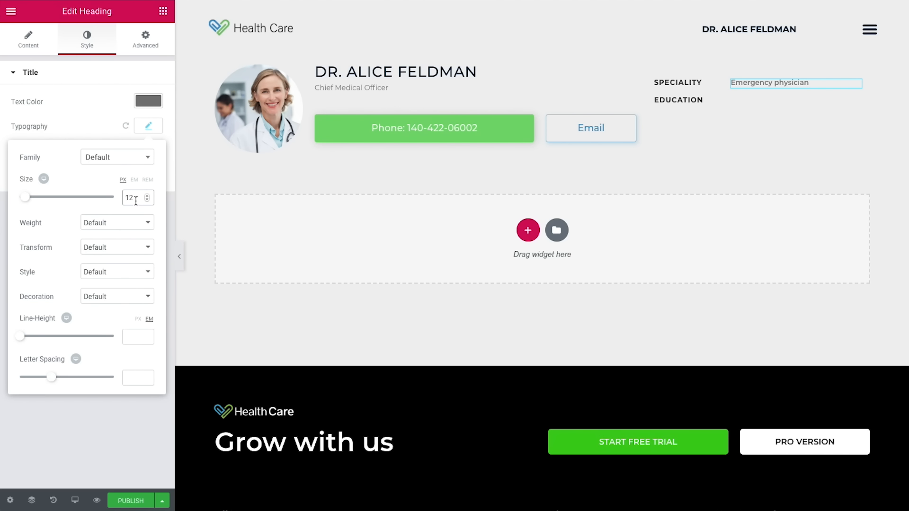
pyautogui.click(124, 224)
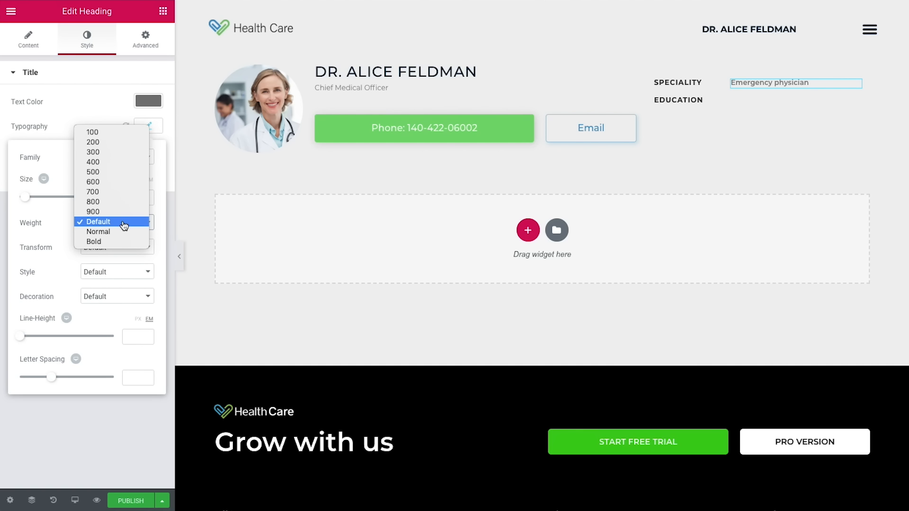
pyautogui.click(106, 163)
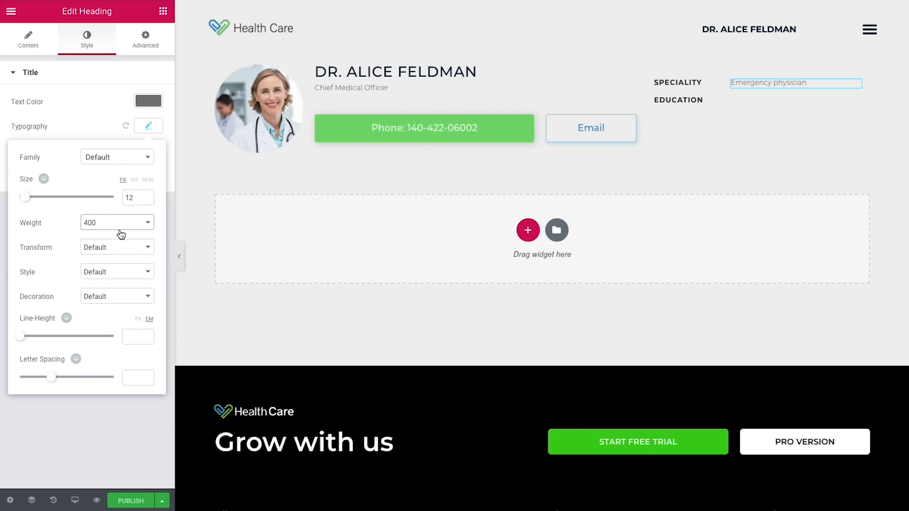
pyautogui.click(137, 378)
pyautogui.write('0.9')
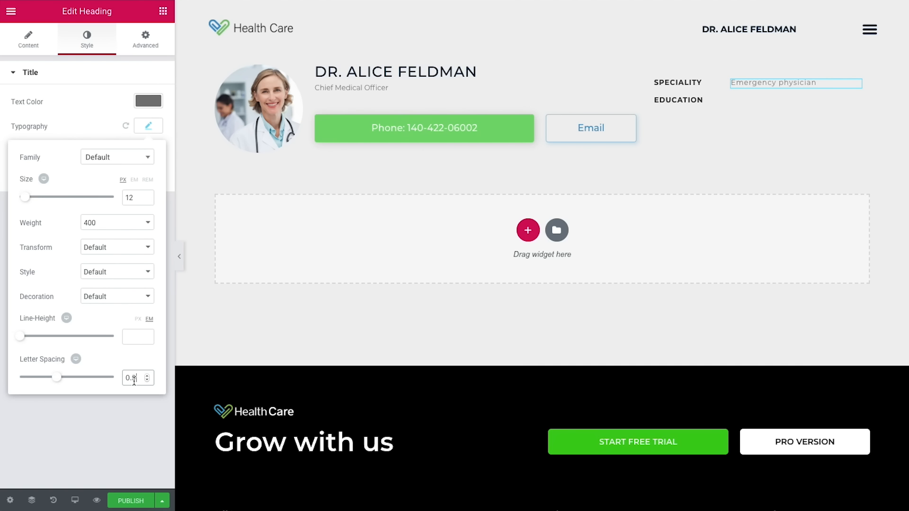
pyautogui.click(147, 52)
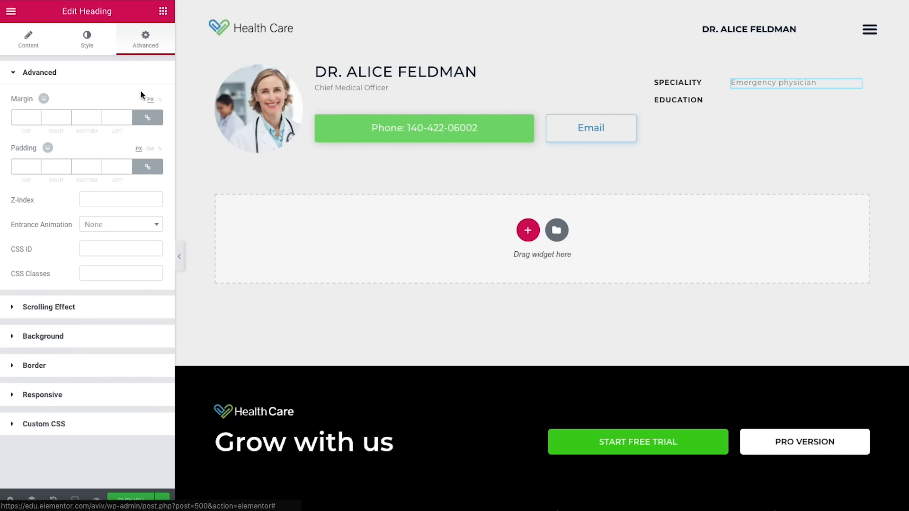
pyautogui.click(146, 123)
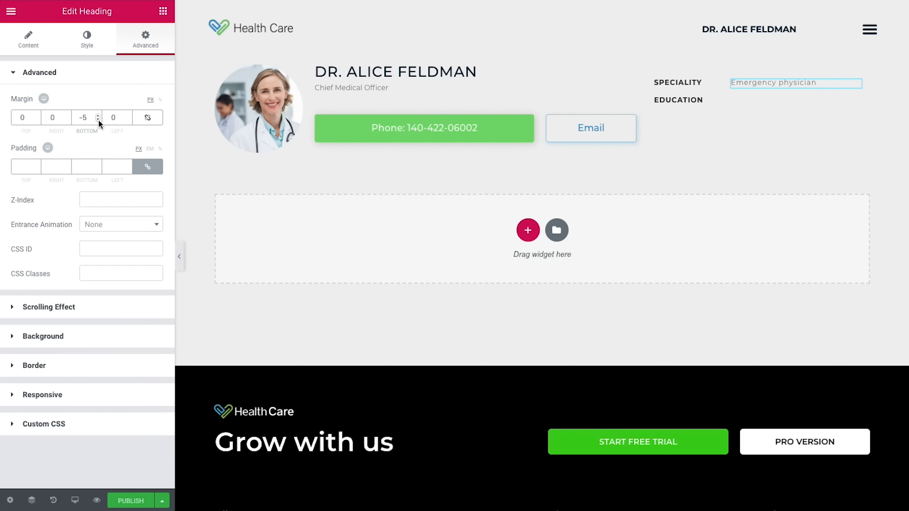
# Step: Duplicate the Specialty value widget and switch the copy's Pods field key to Education
pyautogui.rightClick(858, 90)
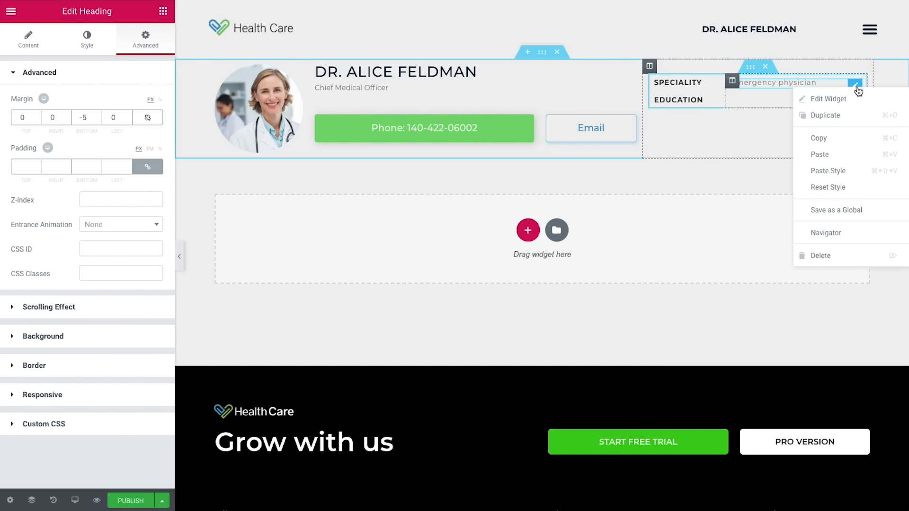
pyautogui.click(831, 114)
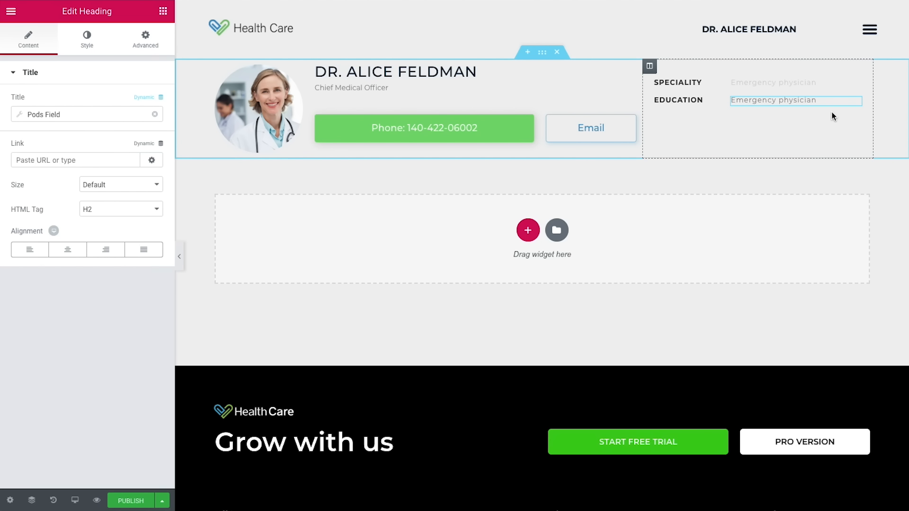
pyautogui.click(75, 116)
pyautogui.click(107, 166)
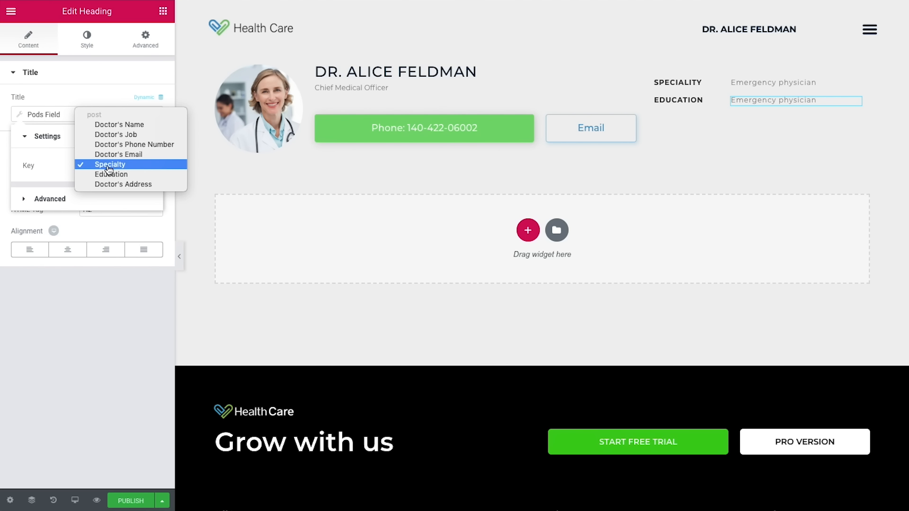
pyautogui.click(111, 175)
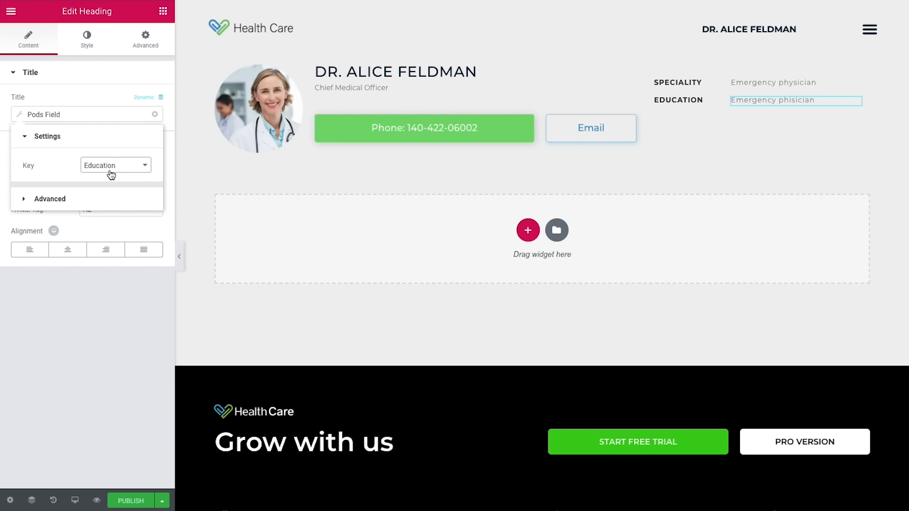
pyautogui.click(750, 71)
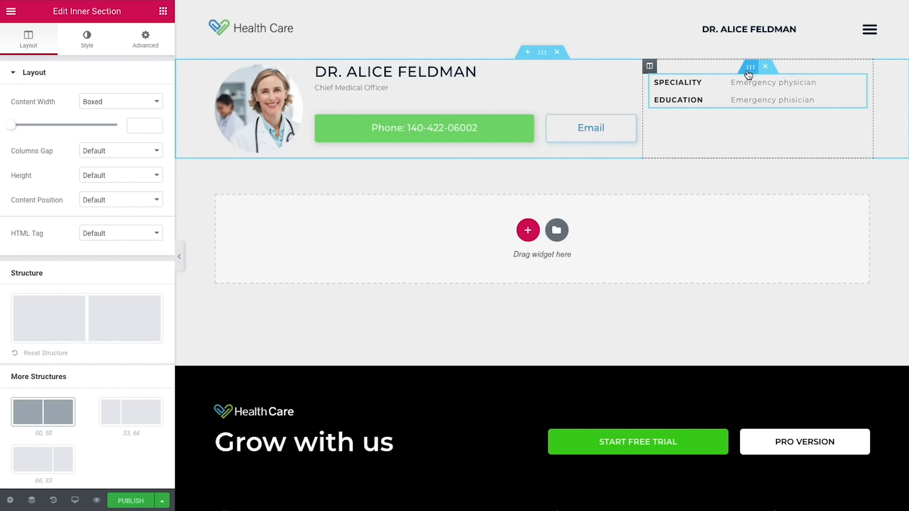
# Step: Set the info inner section to No Gap columns with Middle content position
pyautogui.click(116, 153)
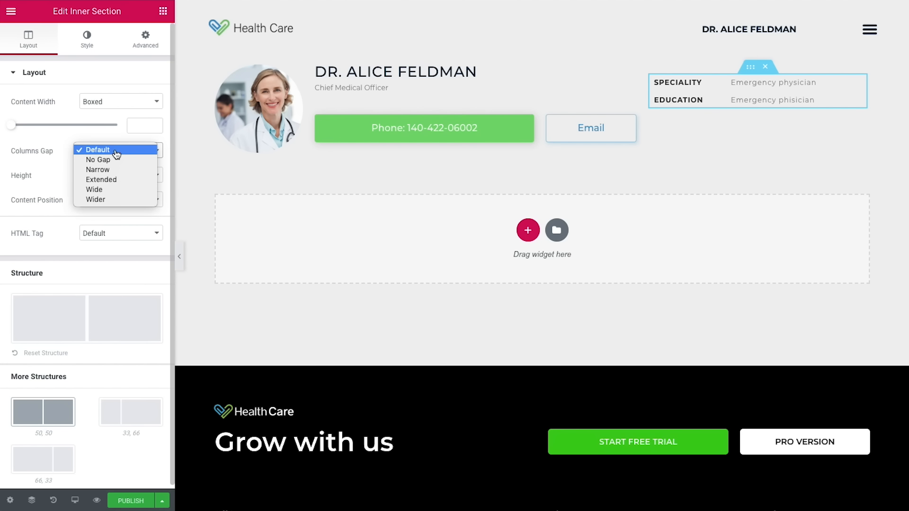
pyautogui.click(116, 159)
pyautogui.click(111, 200)
pyautogui.click(112, 219)
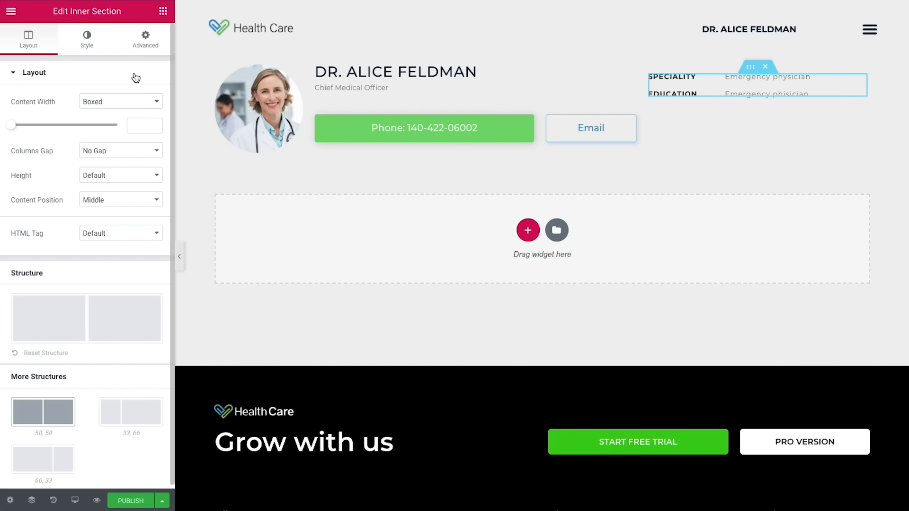
pyautogui.click(163, 12)
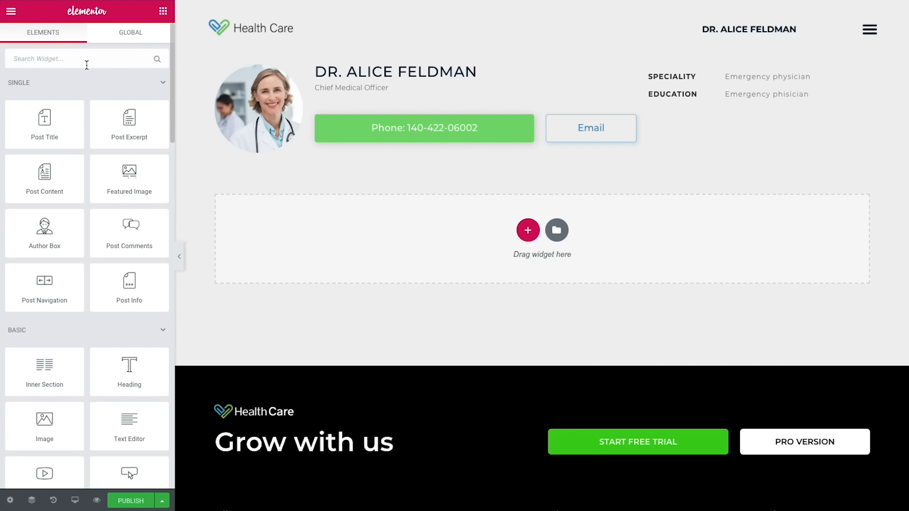
# Step: Add a Divider under EDUCATION coloured blue at 0.4 opacity, width 30
pyautogui.write('divi')
pyautogui.moveTo(45, 94); pyautogui.dragTo(705, 156)
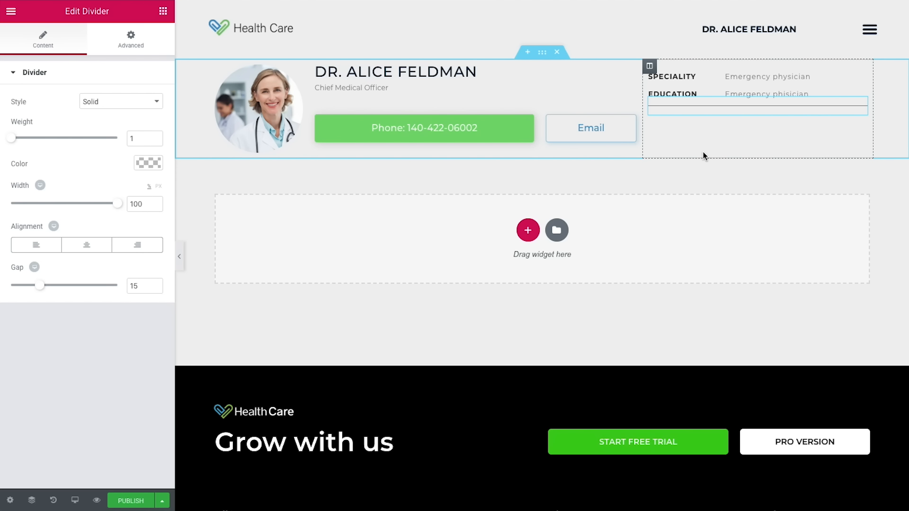
pyautogui.click(136, 162)
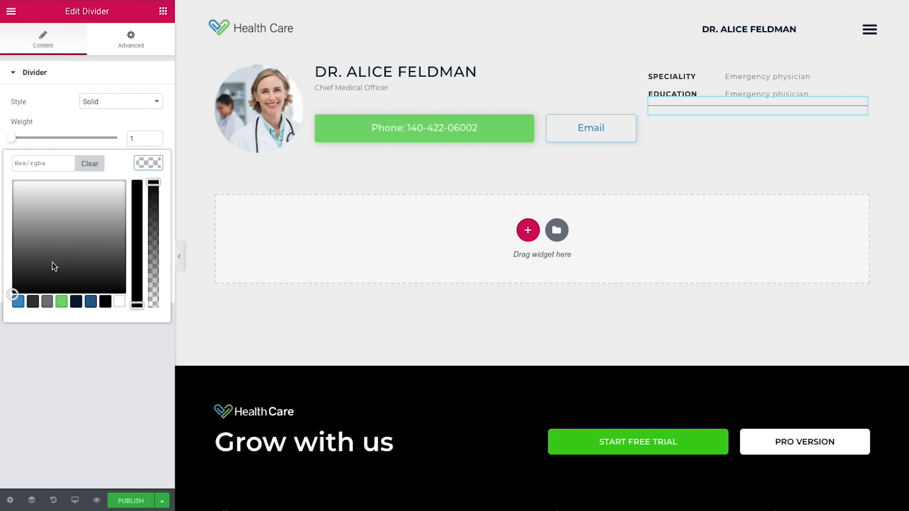
pyautogui.click(17, 303)
pyautogui.moveTo(154, 182); pyautogui.dragTo(153, 272)
pyautogui.moveTo(45, 163)
pyautogui.mouseDown()
pyautogui.moveTo(114, 166)
pyautogui.moveTo(55, 164)
pyautogui.mouseUp()
pyautogui.click(68, 163)
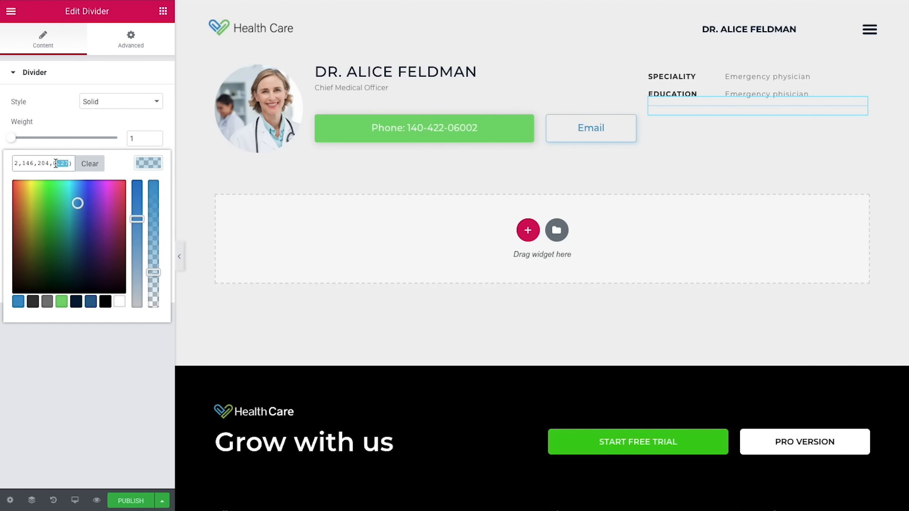
pyautogui.write('0.4')
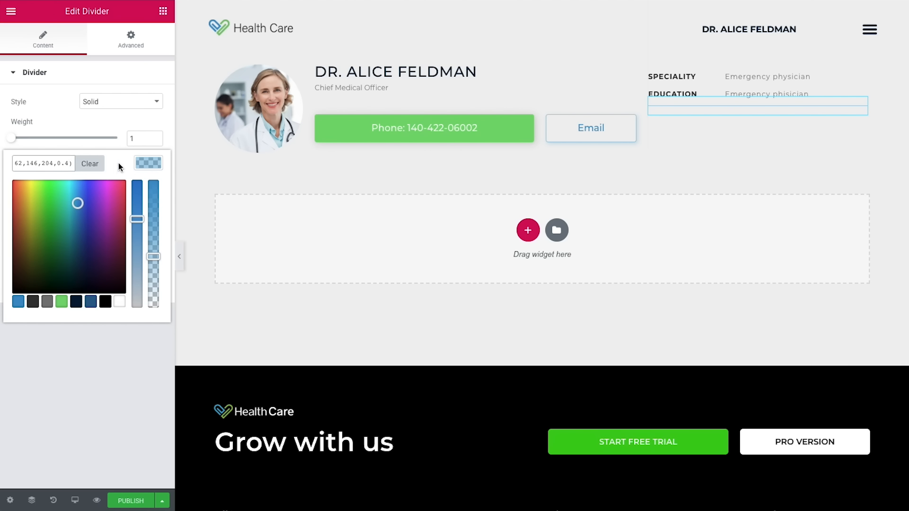
pyautogui.click(149, 164)
pyautogui.moveTo(117, 207); pyautogui.dragTo(43, 204)
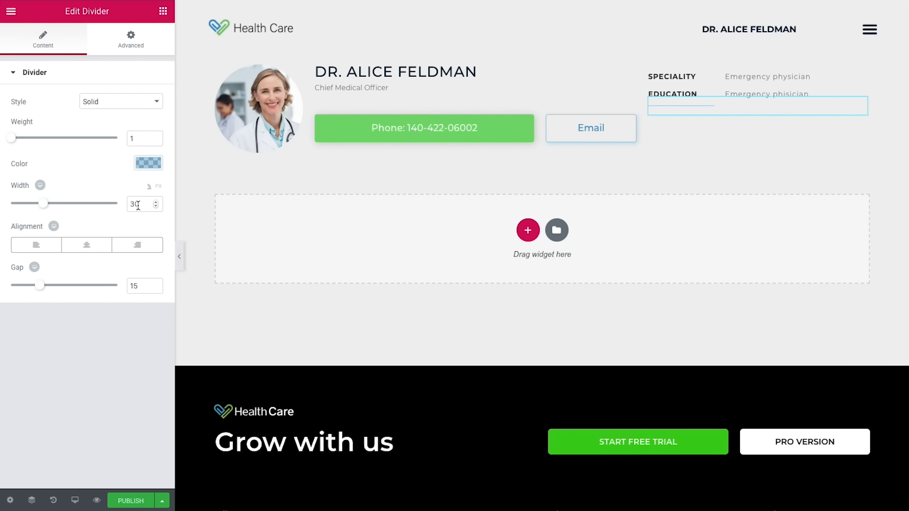
# Step: Unlink the divider's margins and set top 20 and a negative bottom margin
pyautogui.click(134, 48)
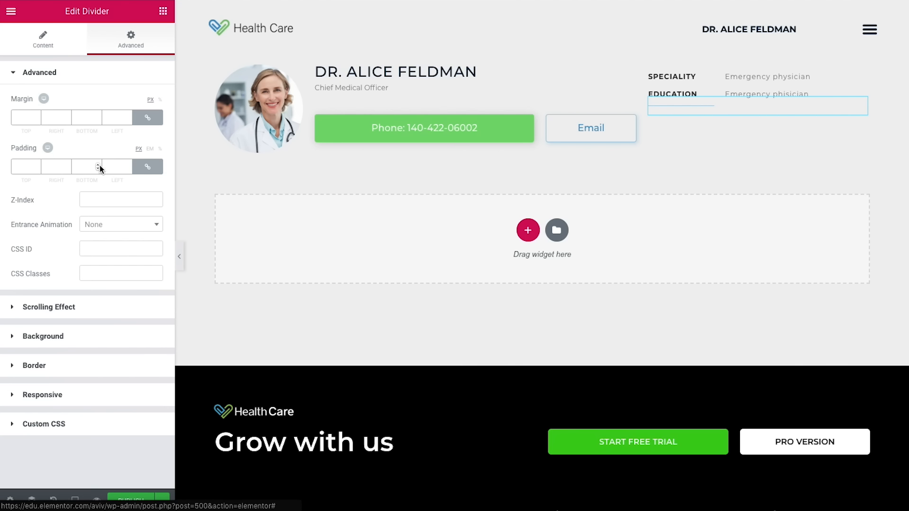
pyautogui.click(147, 119)
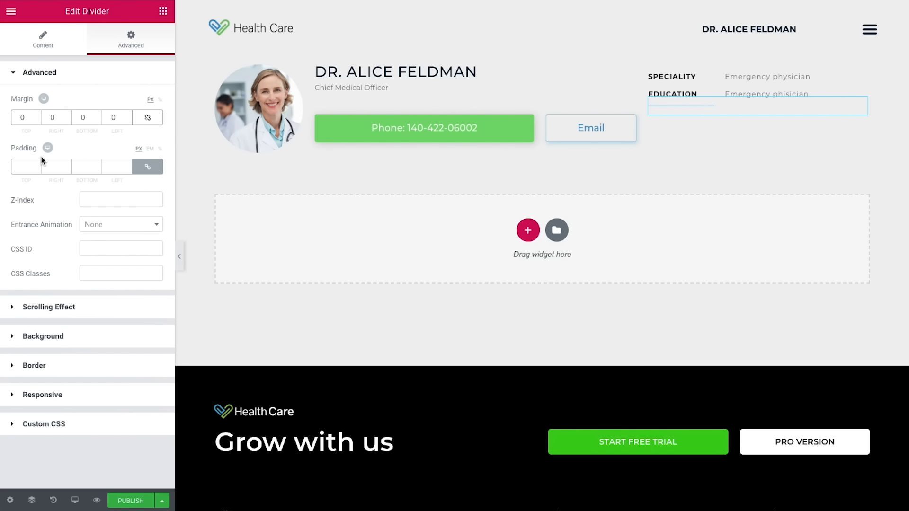
pyautogui.doubleClick(28, 121)
pyautogui.write('20')
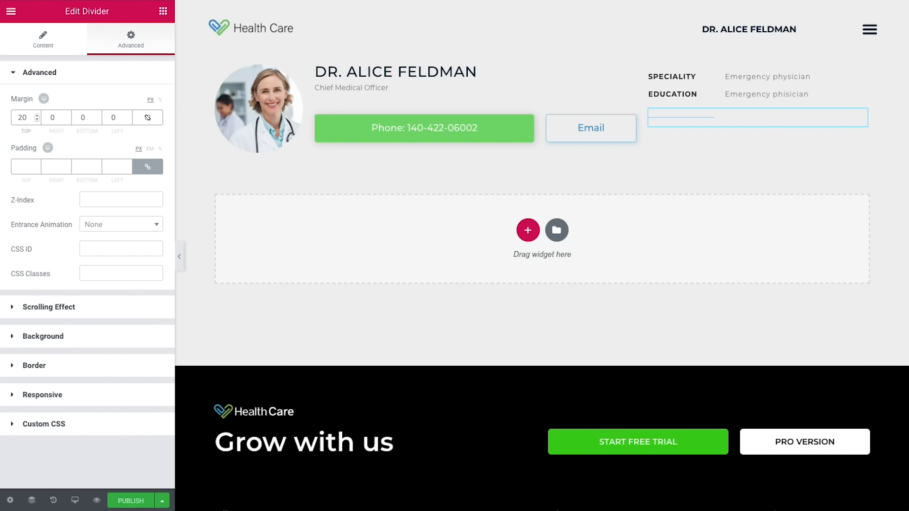
pyautogui.click(97, 120)
# Step: Add an Icon widget below the divider and set it to the square Facebook icon
pyautogui.click(163, 10)
pyautogui.write('icon')
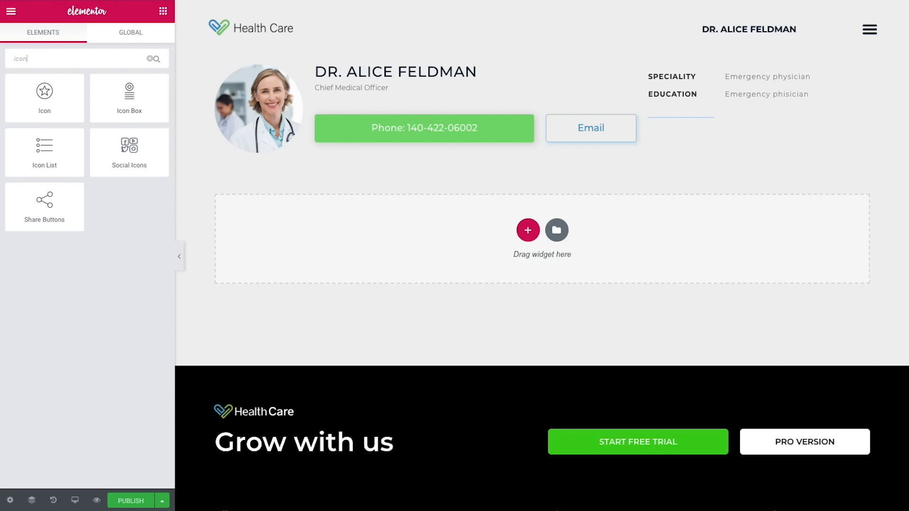
pyautogui.moveTo(44, 92); pyautogui.dragTo(704, 142)
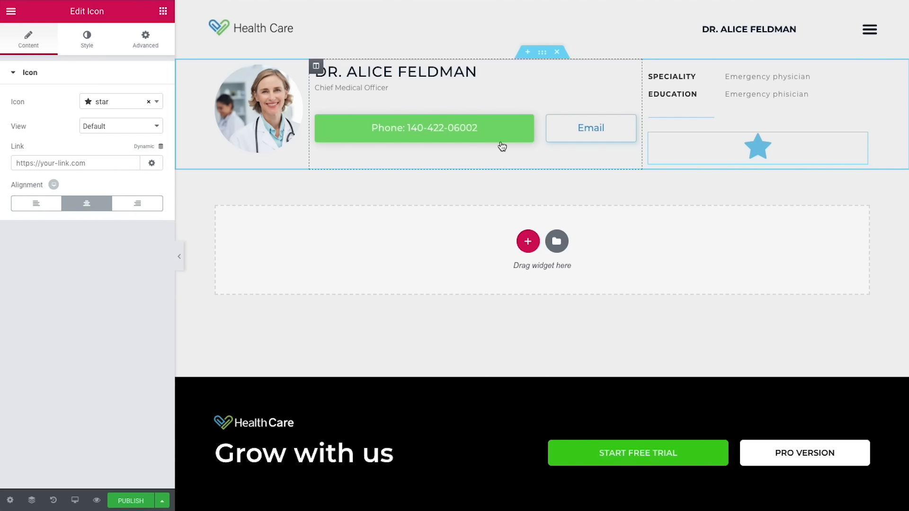
pyautogui.click(114, 103)
pyautogui.write('face')
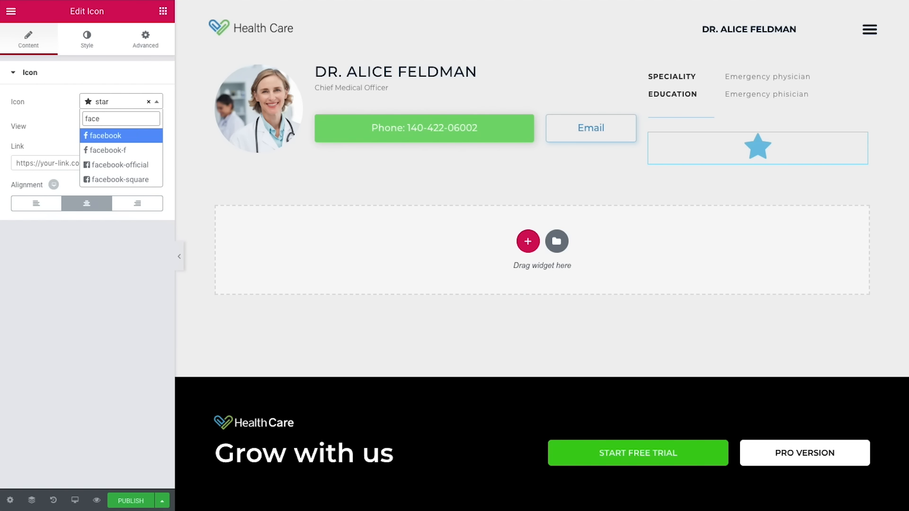
pyautogui.click(132, 179)
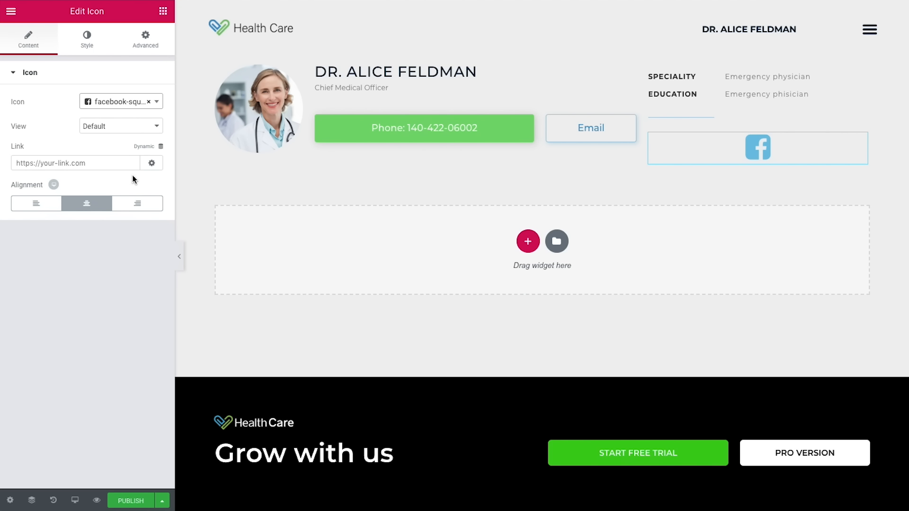
# Step: Link the icon dynamically to the Pods URL field with key Facebook, and left-align it
pyautogui.click(143, 148)
pyautogui.scroll(-3, 102, 221)
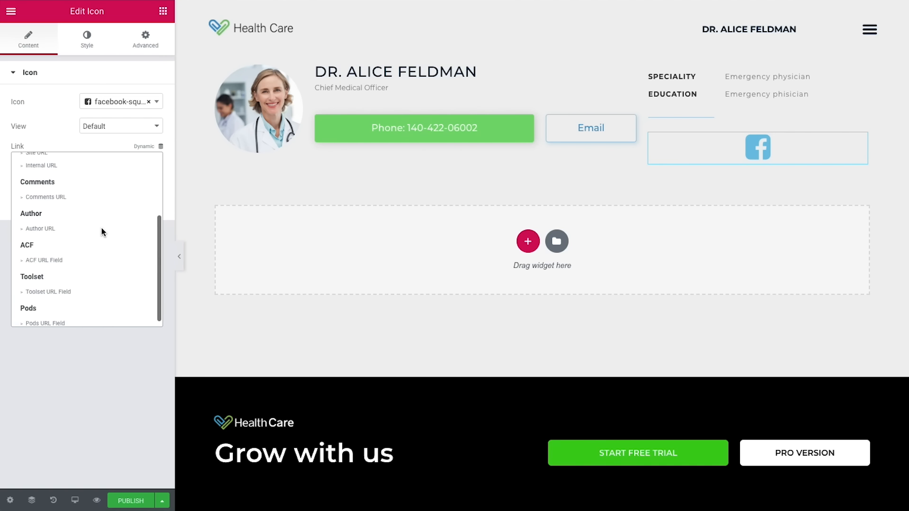
pyautogui.click(37, 318)
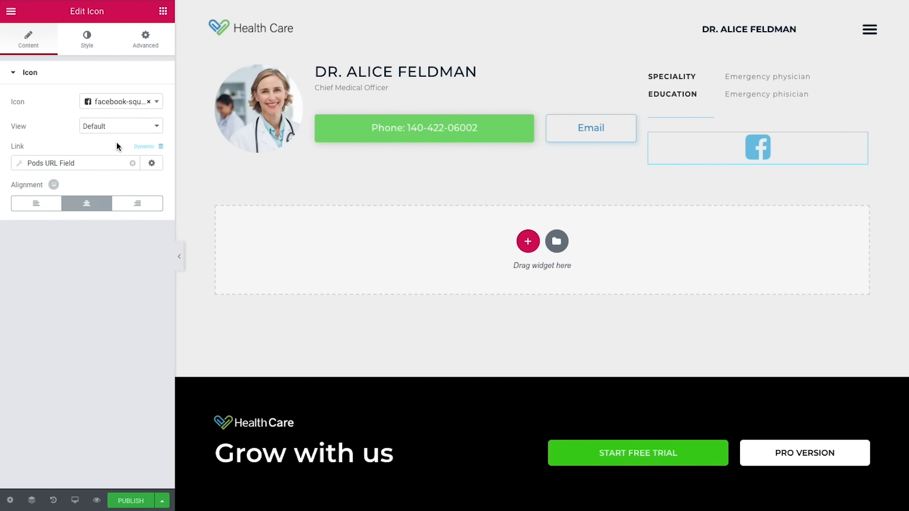
pyautogui.click(94, 160)
pyautogui.click(98, 212)
pyautogui.click(112, 242)
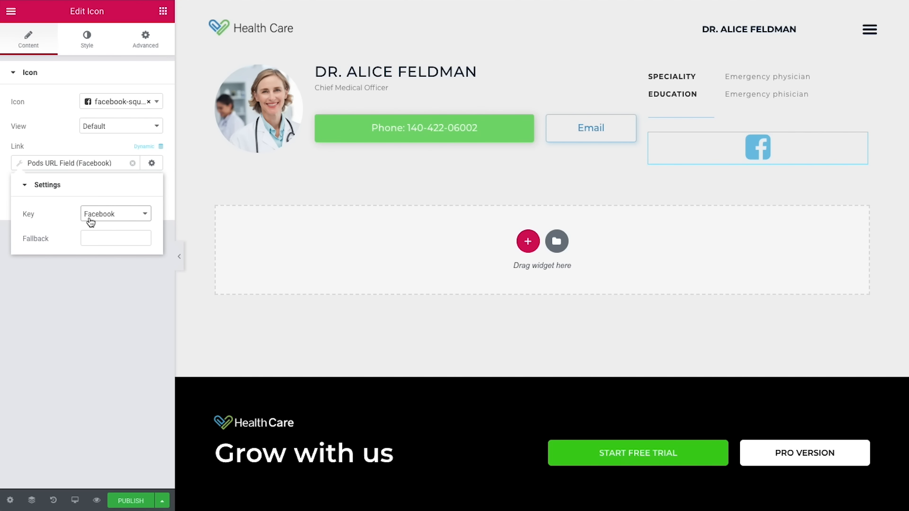
pyautogui.click(100, 150)
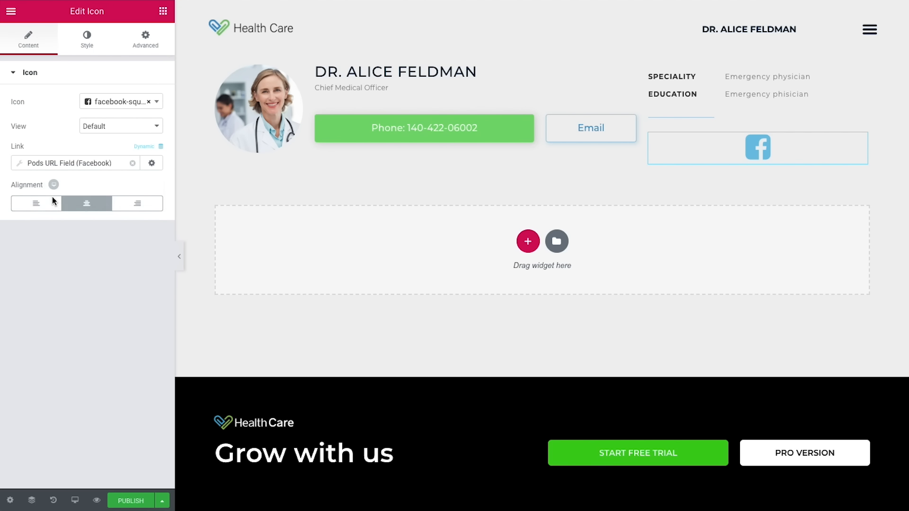
pyautogui.click(52, 203)
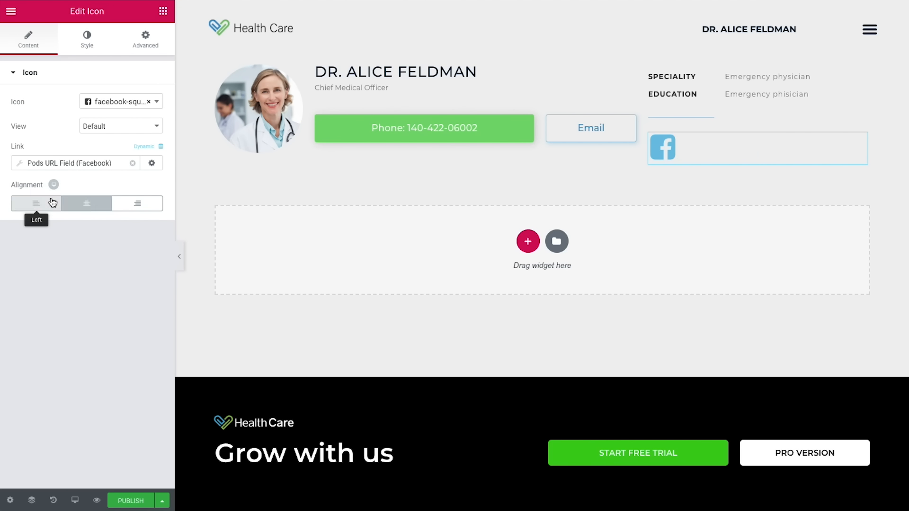
# Step: Style the Facebook icon at size 20 with a blue primary colour
pyautogui.click(87, 43)
pyautogui.click(142, 164)
pyautogui.write('20')
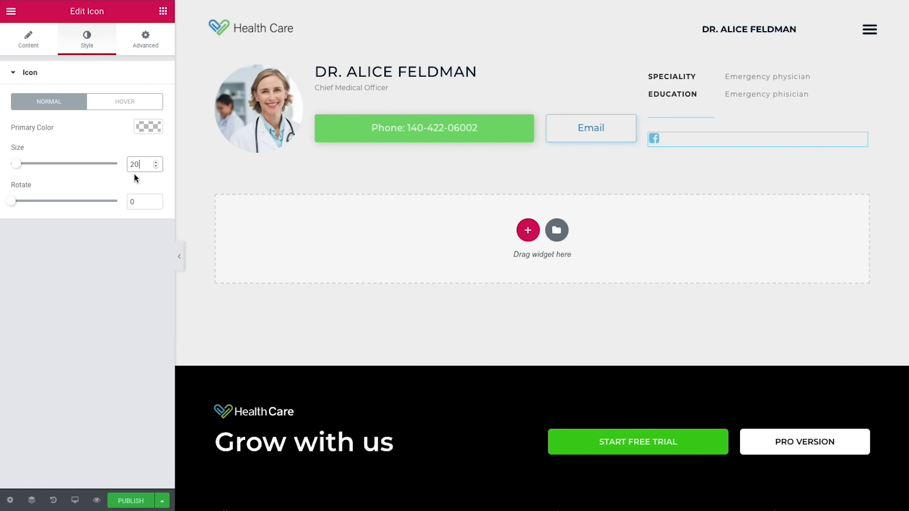
pyautogui.click(148, 127)
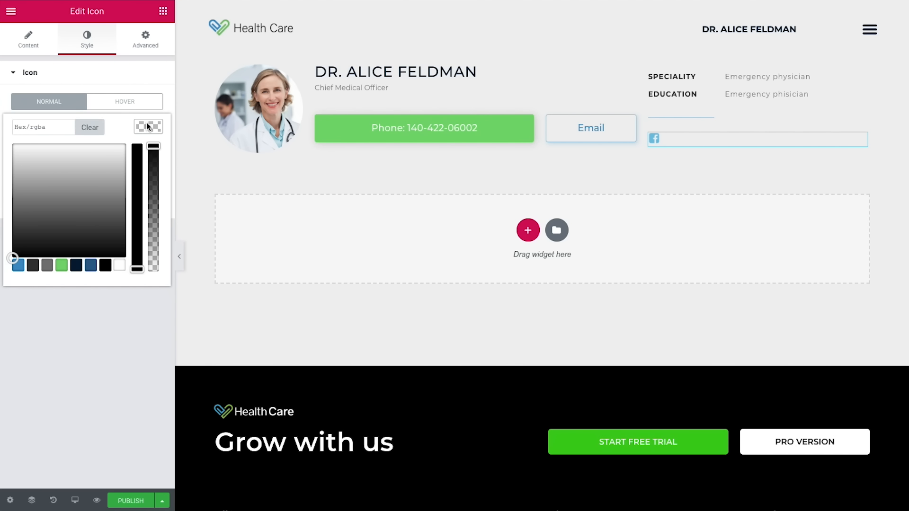
pyautogui.click(19, 267)
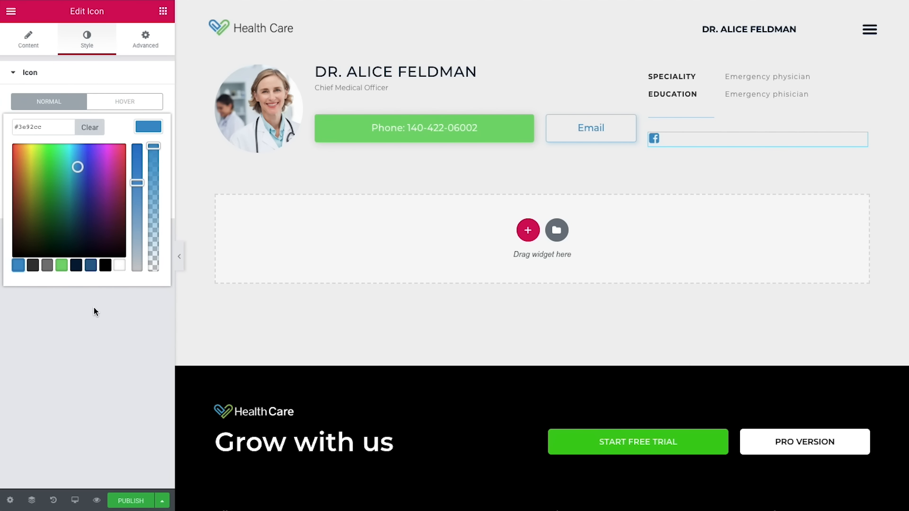
pyautogui.click(93, 308)
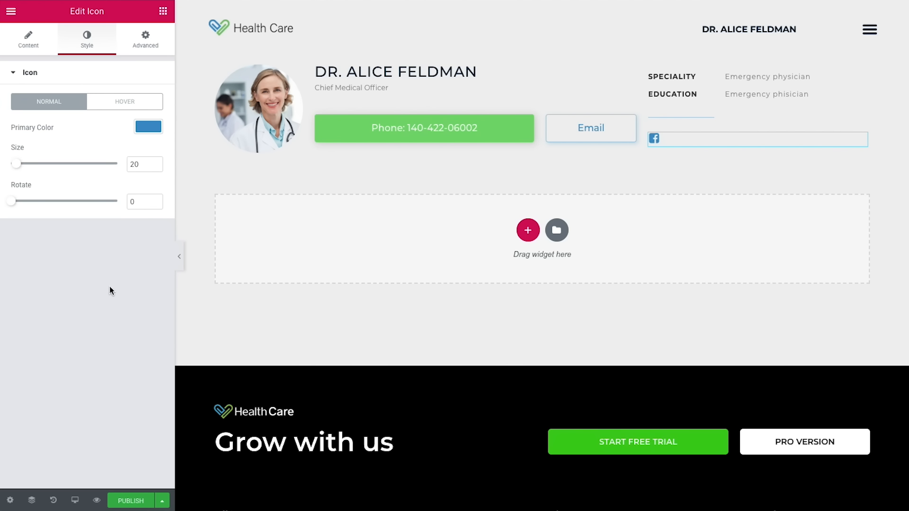
pyautogui.click(216, 66)
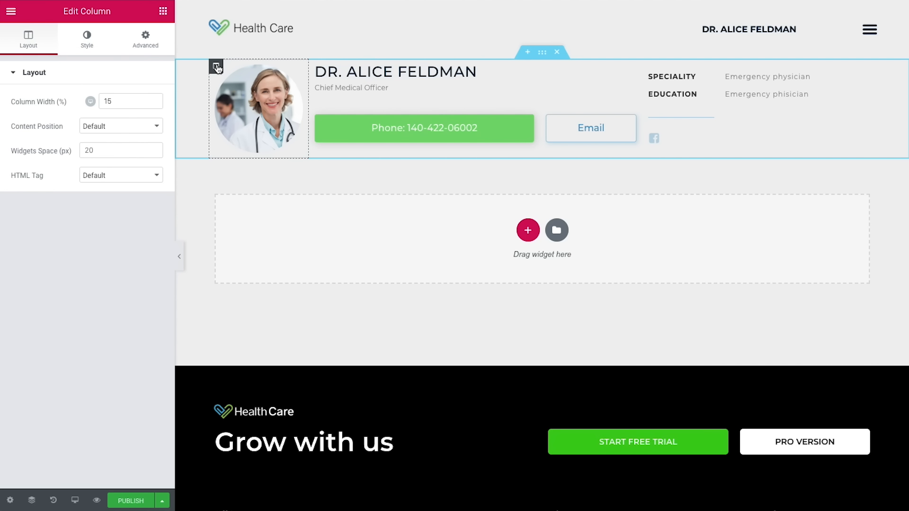
# Step: Give the photo column padding of 35 top, 10 right, 35 bottom, 30 left
pyautogui.click(156, 50)
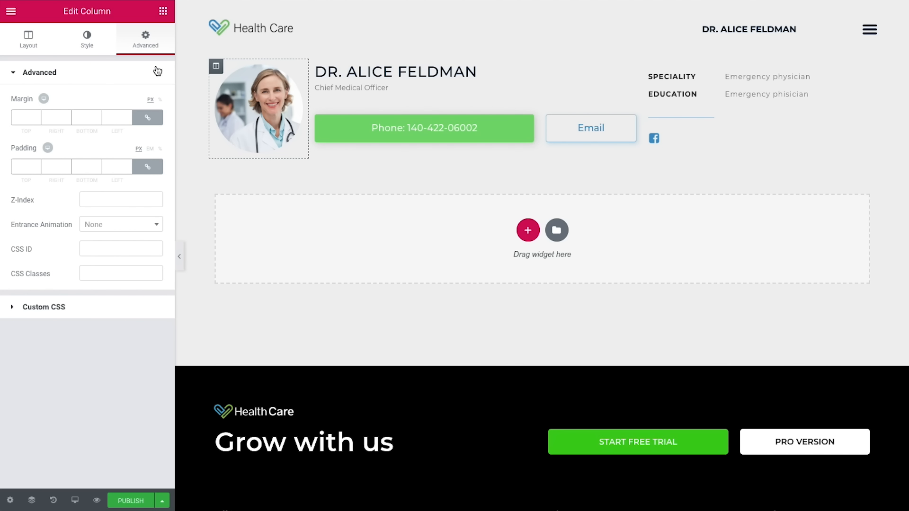
pyautogui.click(147, 167)
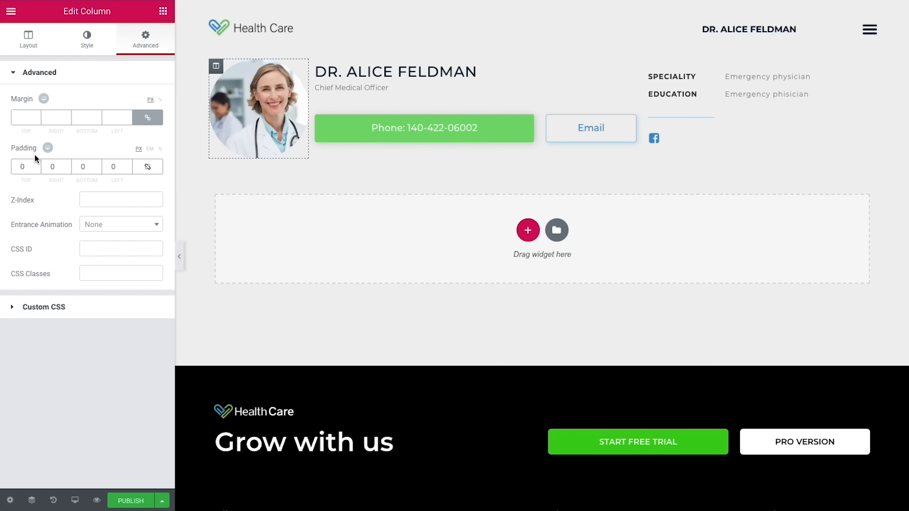
pyautogui.doubleClick(23, 167)
pyautogui.write('35')
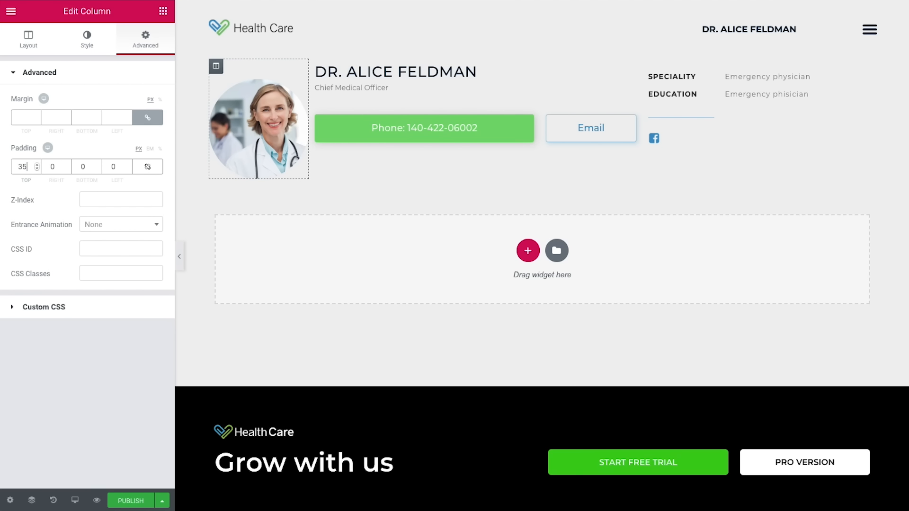
pyautogui.doubleClick(72, 167)
pyautogui.write('35')
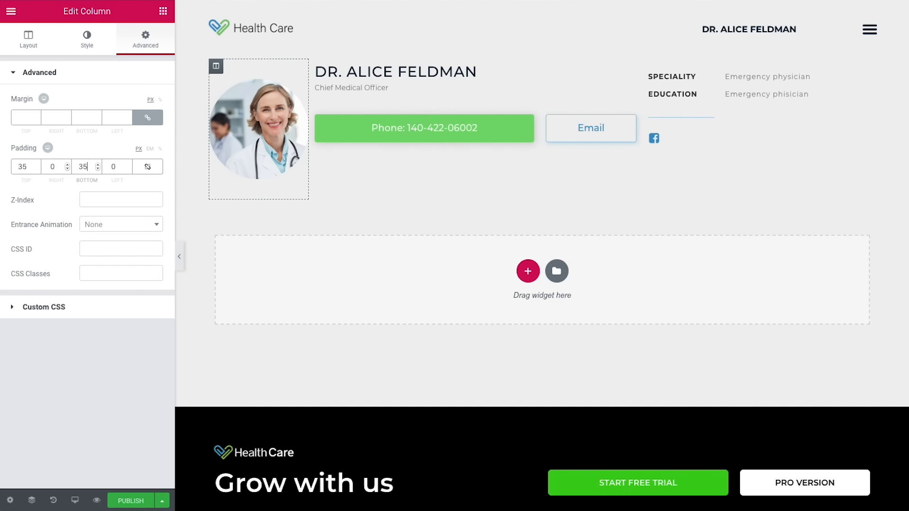
pyautogui.doubleClick(45, 167)
pyautogui.write('10')
pyautogui.doubleClick(116, 166)
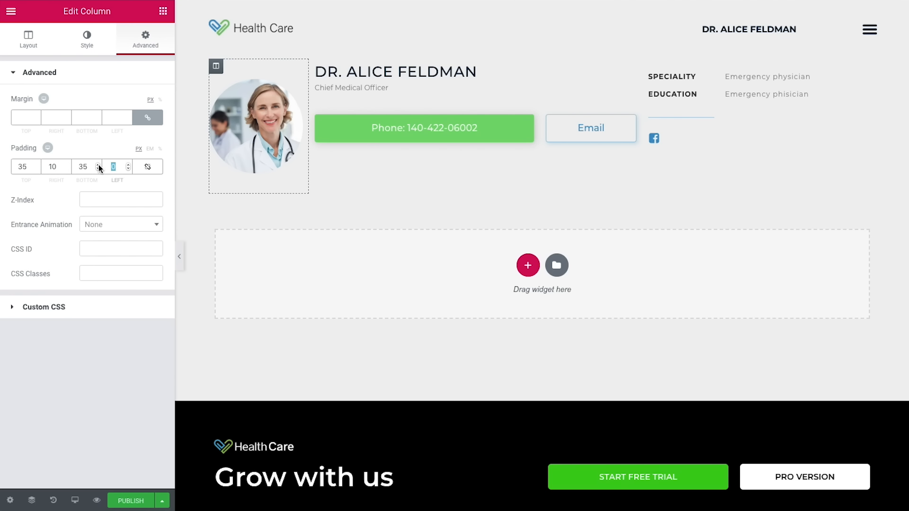
pyautogui.write('30')
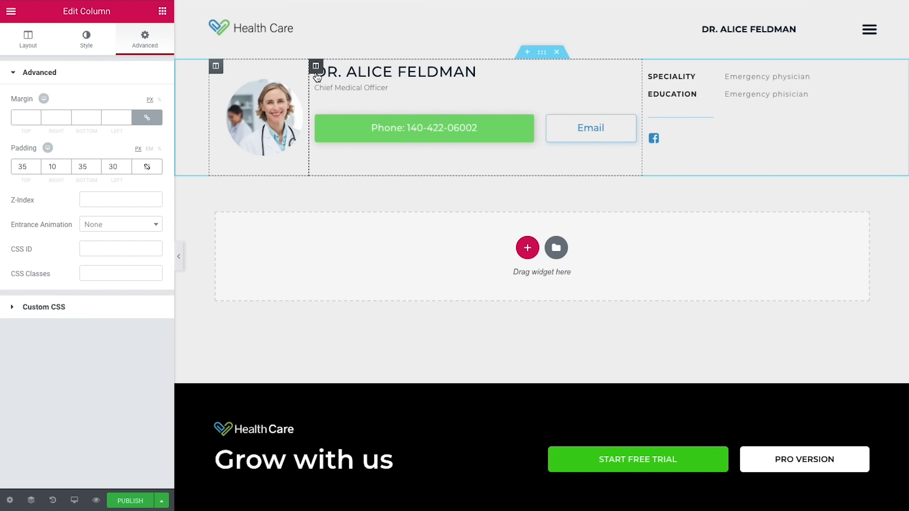
# Step: Pad the name and buttons column 30 on each side, with 90 on the right
pyautogui.click(316, 66)
pyautogui.click(149, 45)
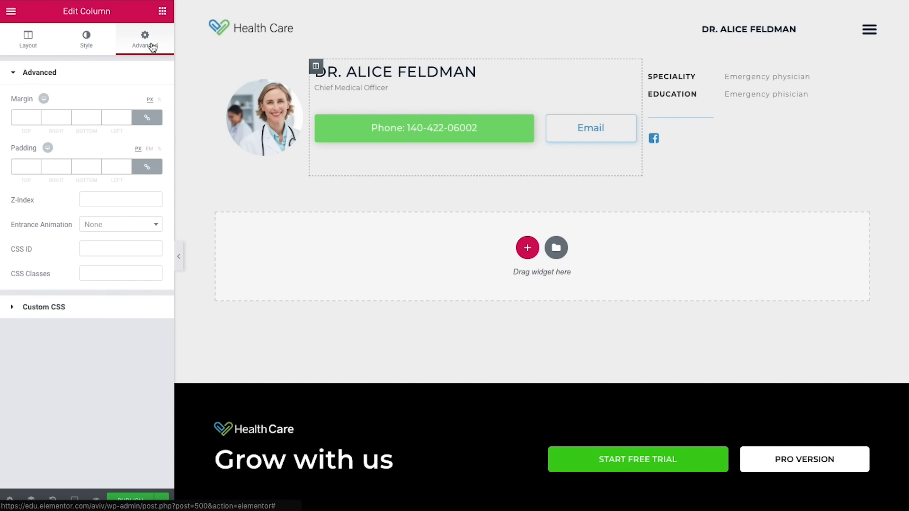
pyautogui.click(25, 166)
pyautogui.write('30')
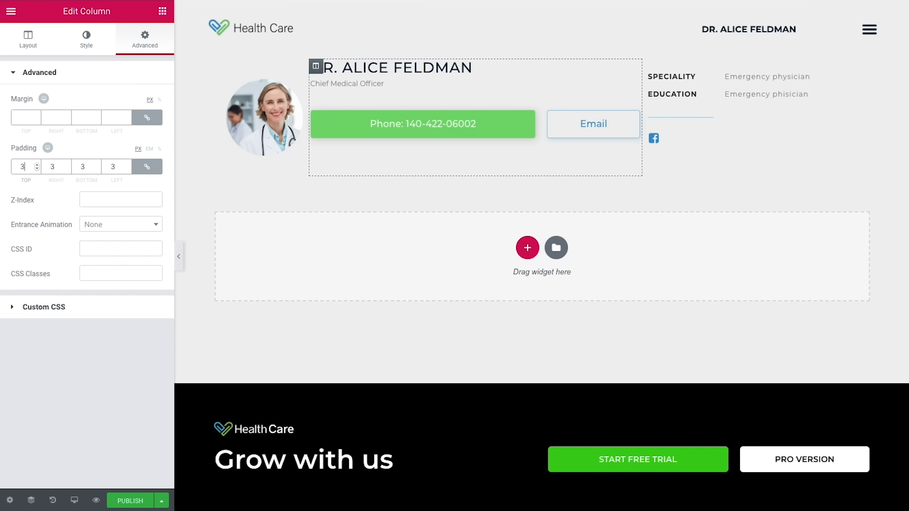
pyautogui.click(160, 174)
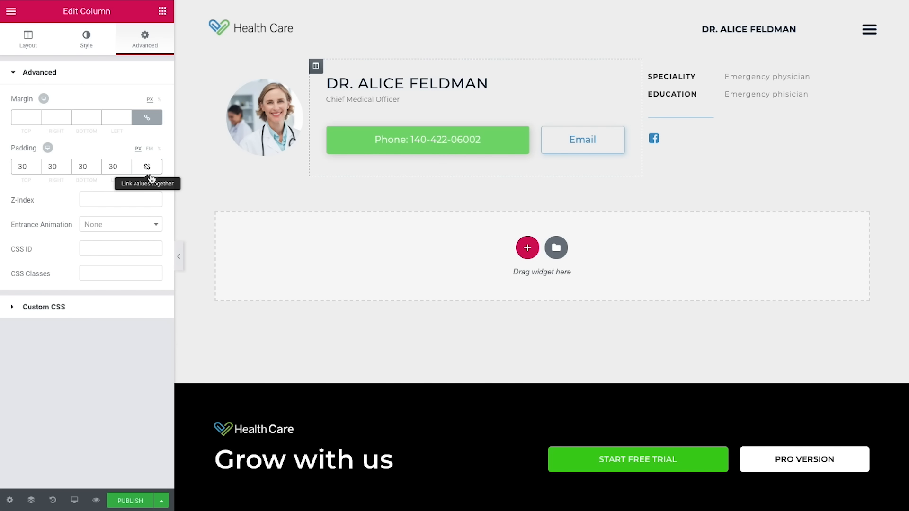
pyautogui.write('90')
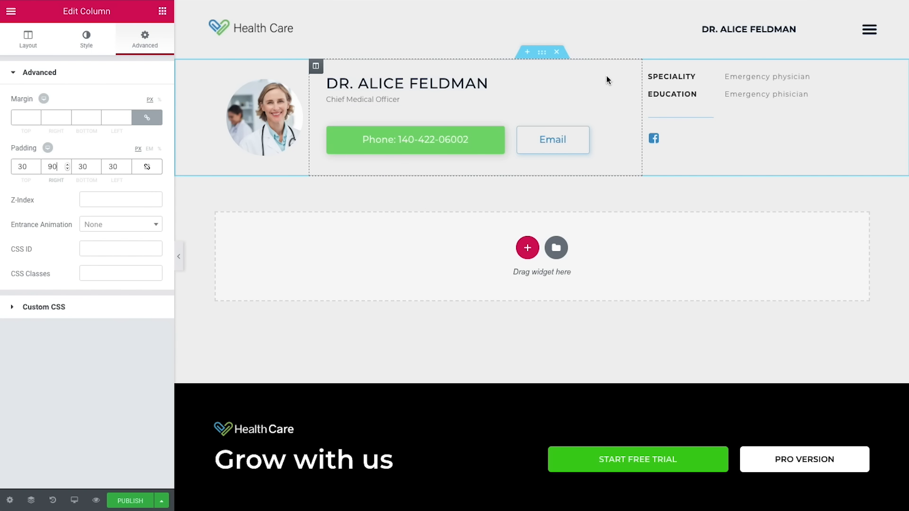
# Step: Pad the Speciality and Education info column 30 px on every side
pyautogui.click(649, 66)
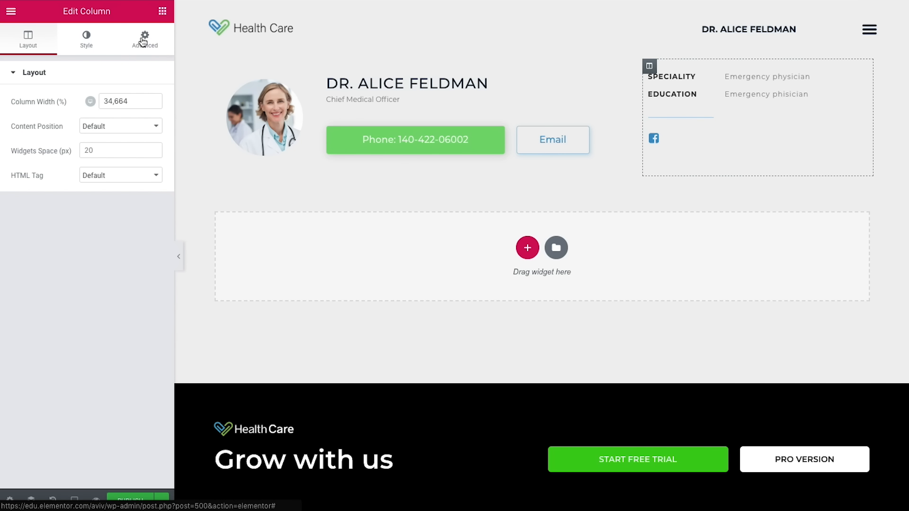
pyautogui.click(135, 50)
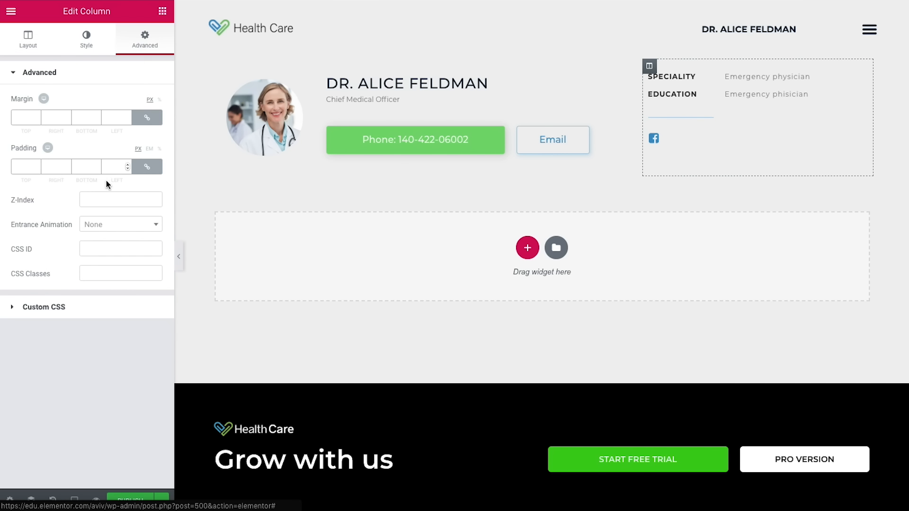
pyautogui.click(23, 169)
pyautogui.write('30')
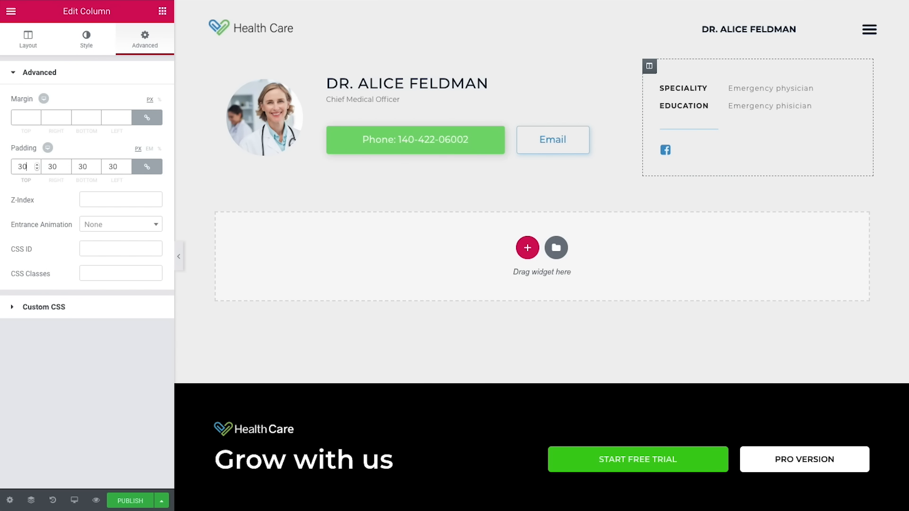
pyautogui.click(542, 53)
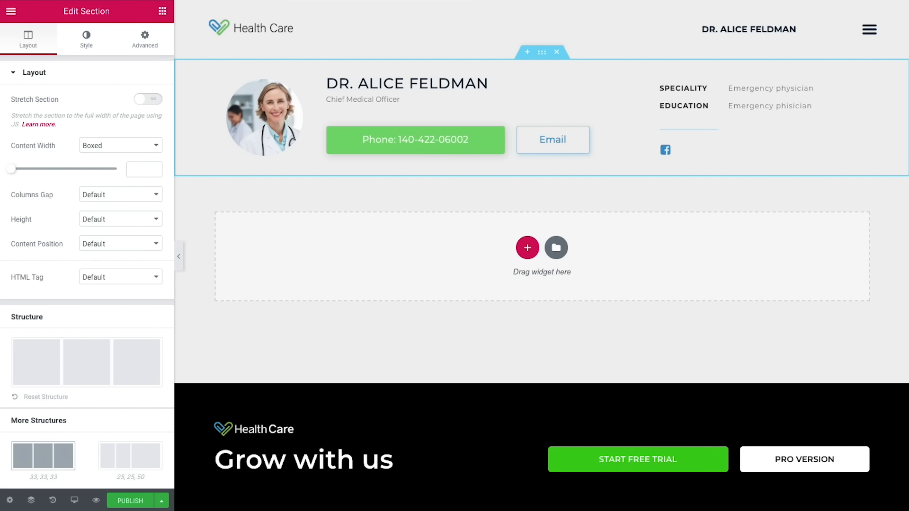
# Step: Set the section's content width to 1140, columns gap to No Gap, content position Middle
pyautogui.click(132, 172)
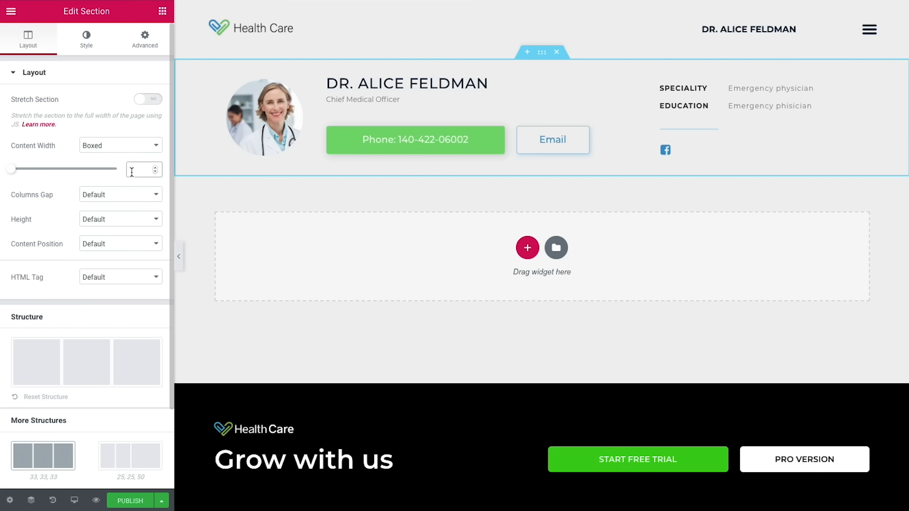
pyautogui.write('1140')
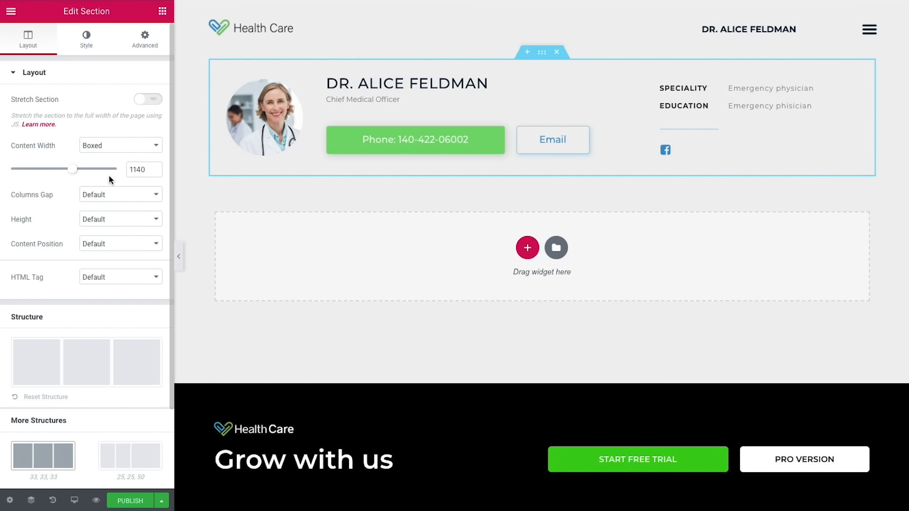
pyautogui.click(107, 195)
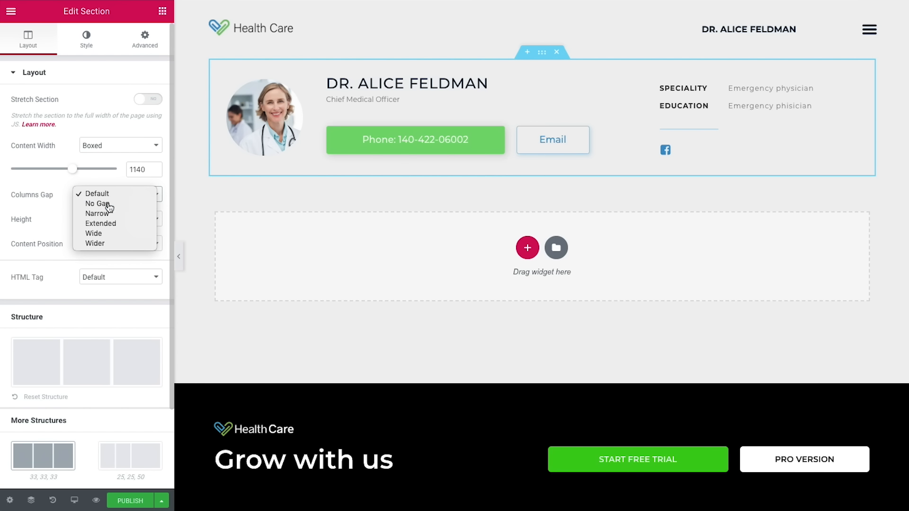
pyautogui.click(109, 205)
pyautogui.click(109, 243)
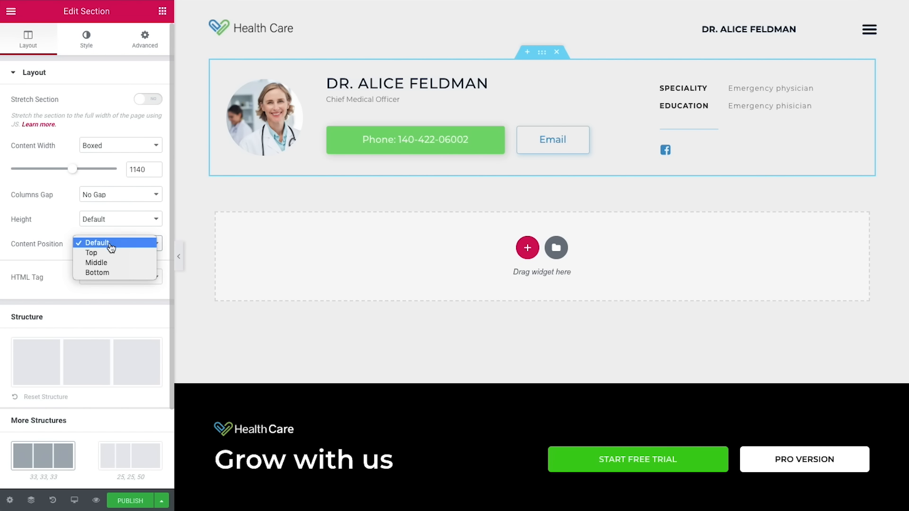
pyautogui.click(110, 262)
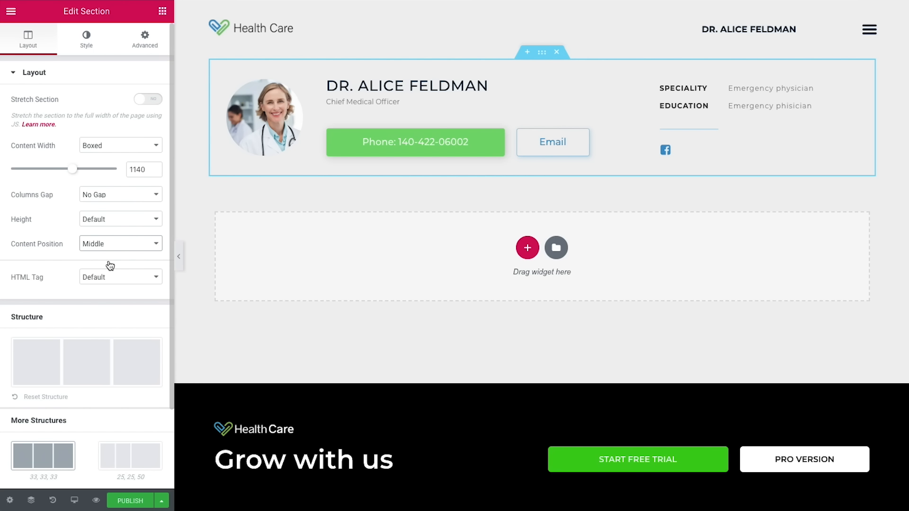
# Step: Give the section a classic white (#ffffff) background
pyautogui.click(86, 39)
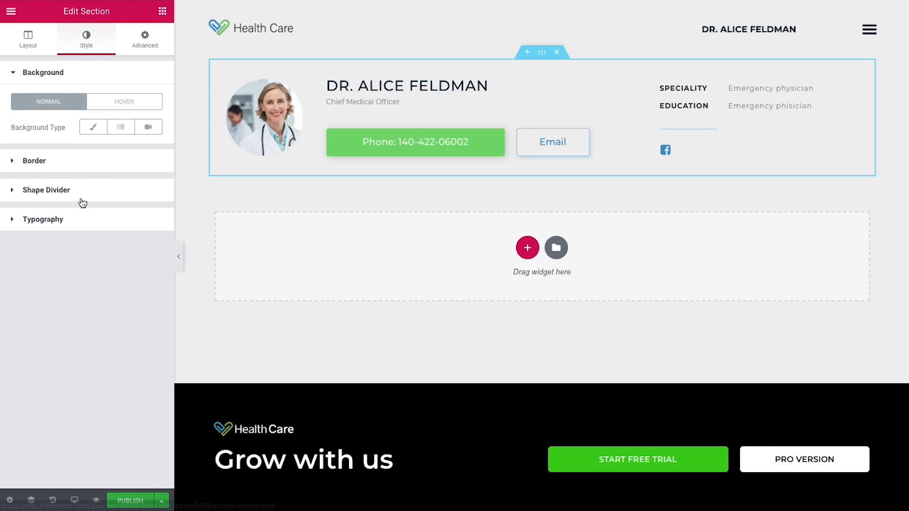
pyautogui.click(91, 135)
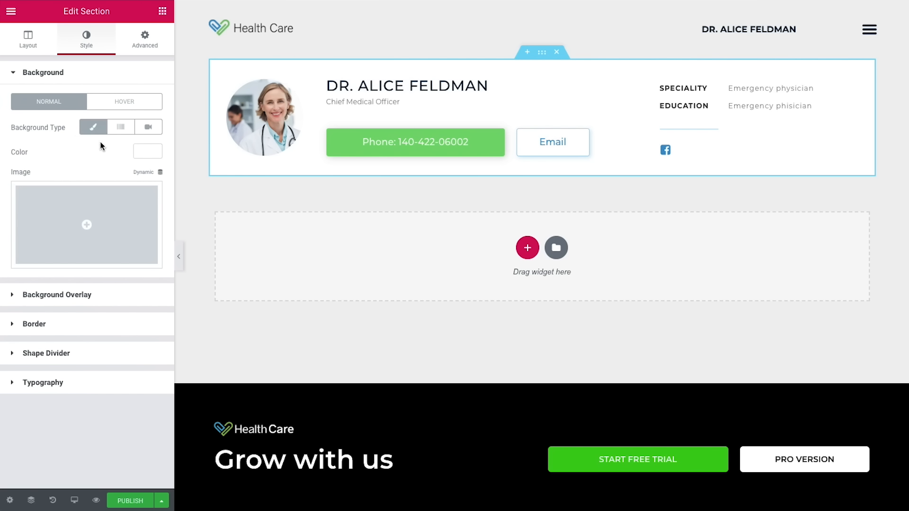
pyautogui.click(142, 151)
pyautogui.moveTo(55, 204); pyautogui.dragTo(12, 169)
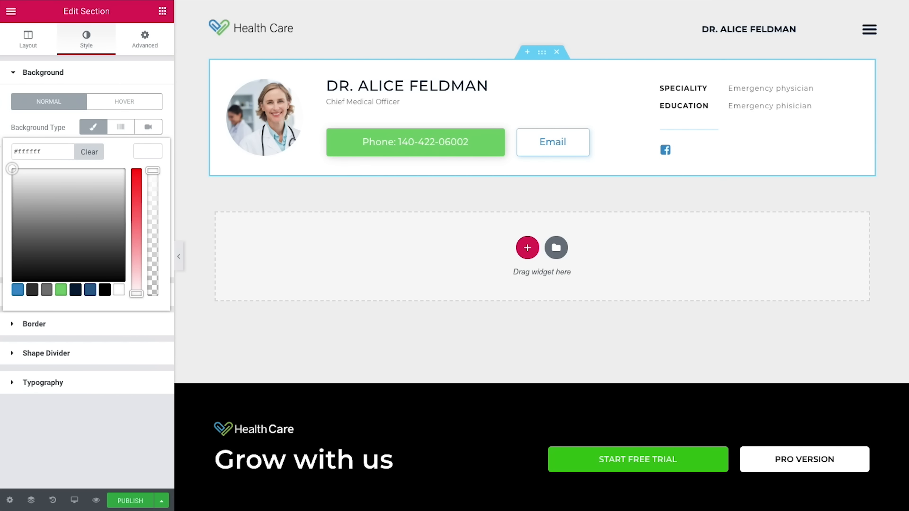
pyautogui.click(145, 152)
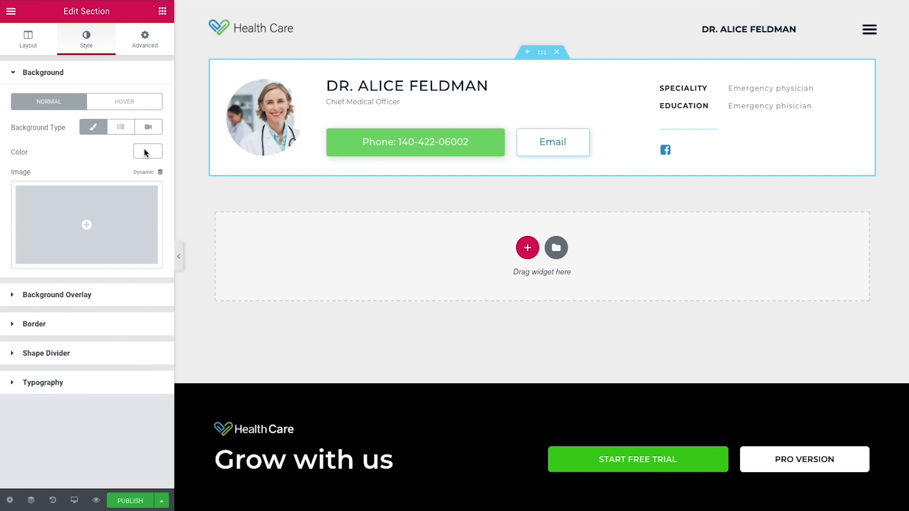
# Step: Set the card's border radius to 3
pyautogui.click(38, 325)
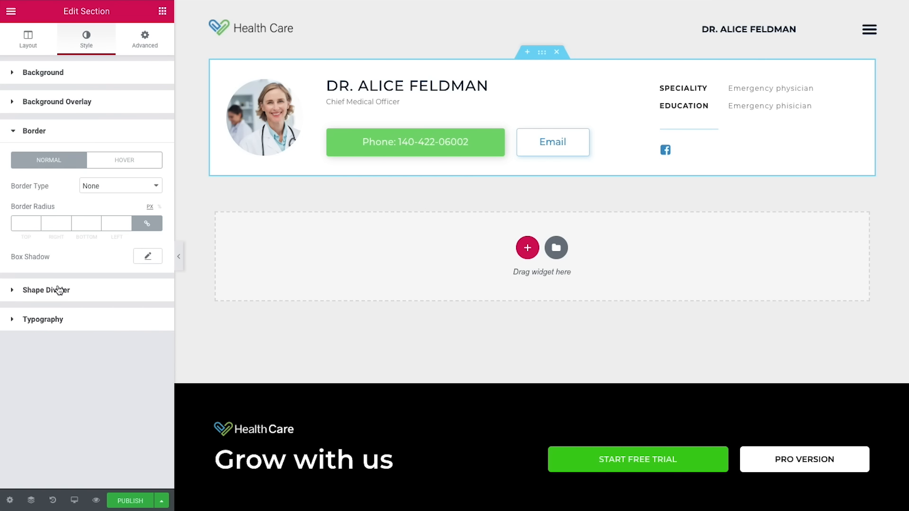
pyautogui.click(25, 221)
pyautogui.write('3')
# Step: Add a box shadow with horizontal 2, vertical 2 and blur 5
pyautogui.click(148, 258)
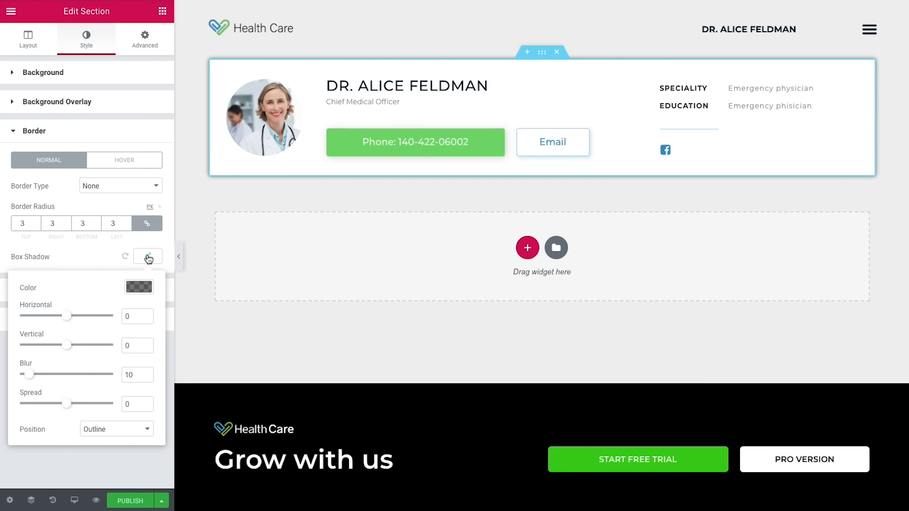
pyautogui.click(136, 284)
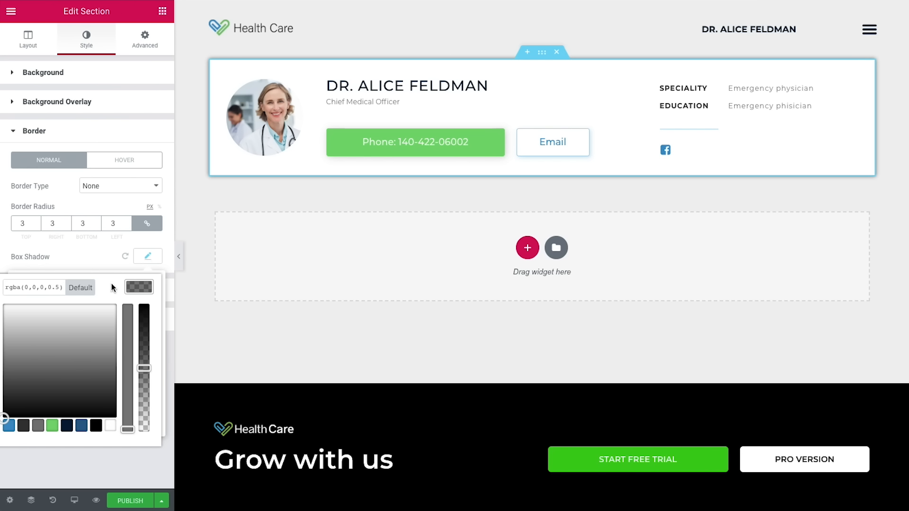
pyautogui.click(149, 286)
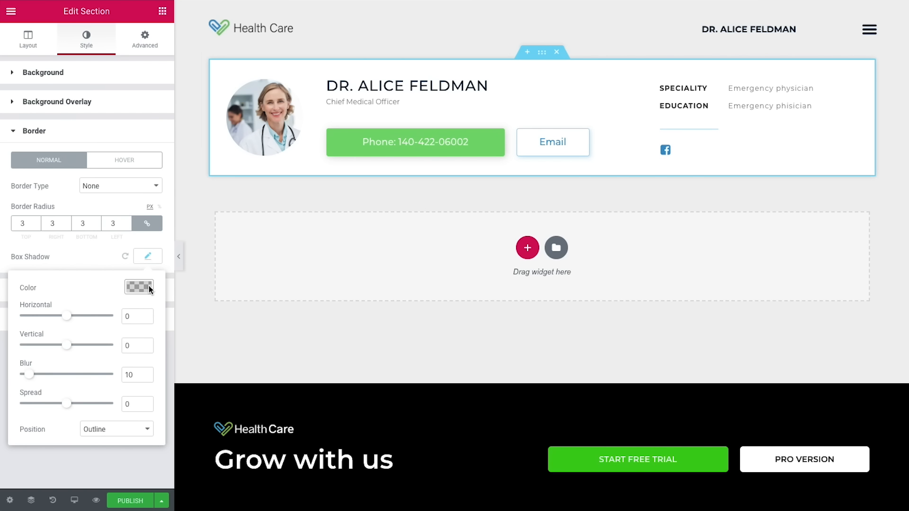
pyautogui.doubleClick(127, 316)
pyautogui.write('2')
pyautogui.doubleClick(136, 346)
pyautogui.write('2')
pyautogui.doubleClick(127, 373)
pyautogui.write('5')
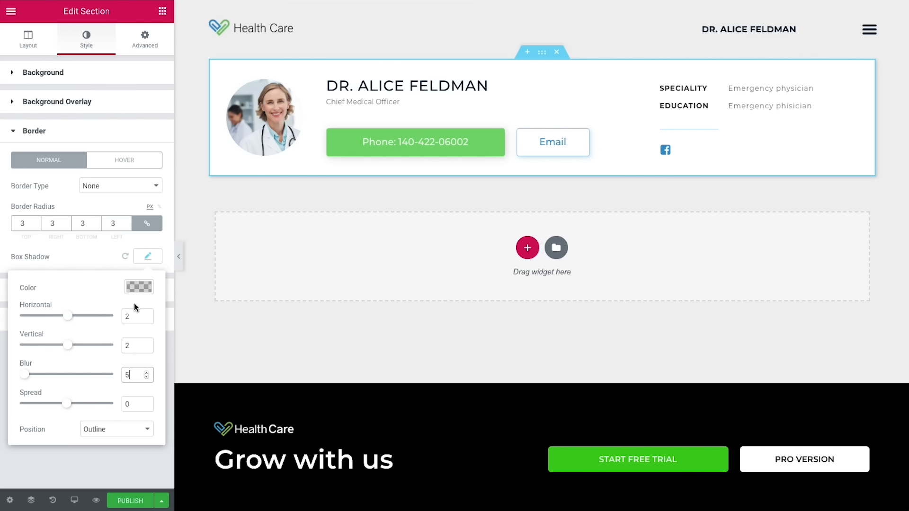
pyautogui.click(138, 288)
# Step: Set the hover box shadow to horizontal 2, vertical 6, colour rgba(0,0,0,0.15)
pyautogui.click(121, 163)
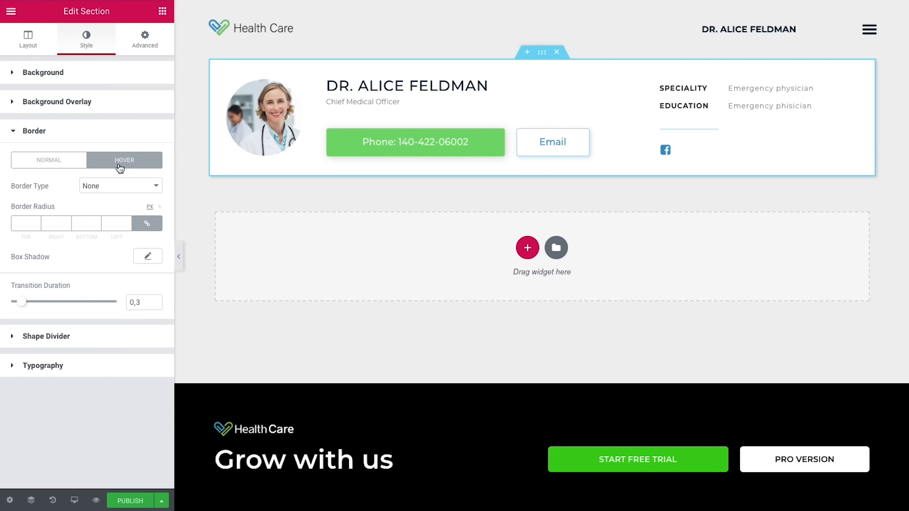
pyautogui.click(148, 257)
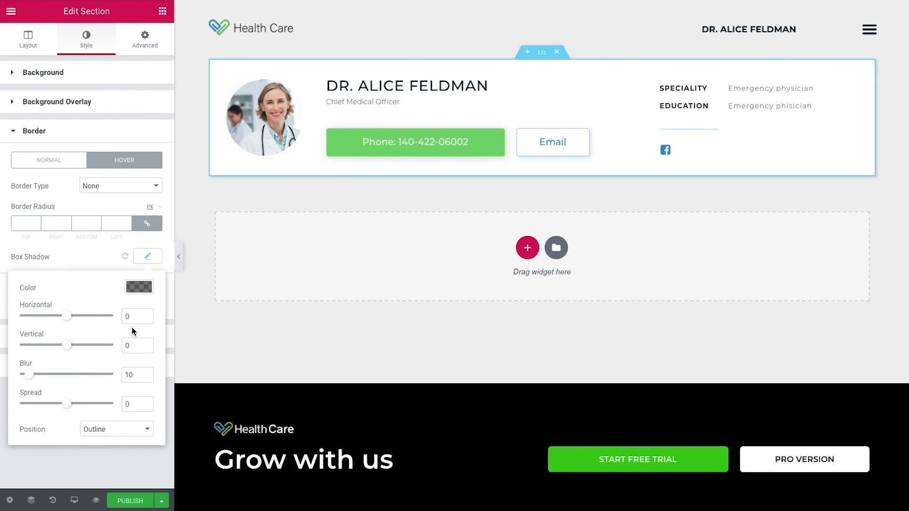
pyautogui.doubleClick(127, 316)
pyautogui.write('2')
pyautogui.doubleClick(123, 346)
pyautogui.write('6')
pyautogui.click(139, 290)
pyautogui.click(55, 289)
pyautogui.write('15')
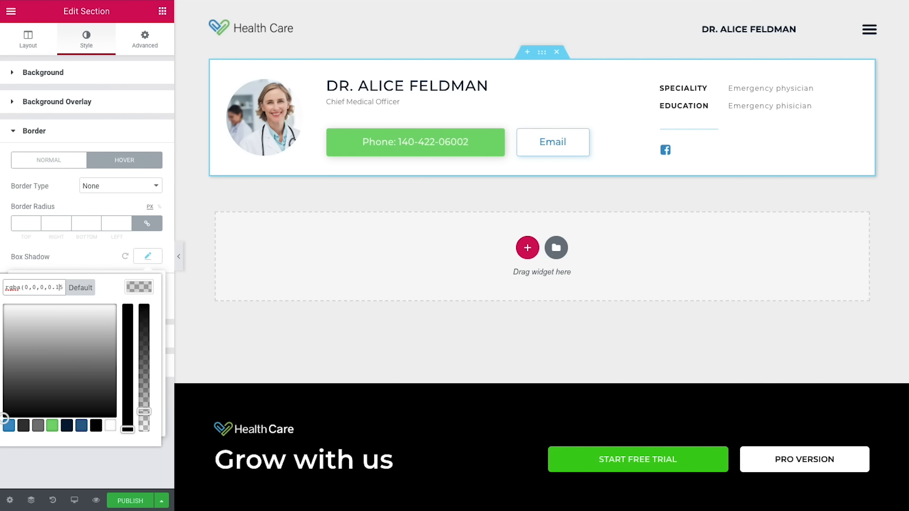
pyautogui.click(134, 288)
pyautogui.click(103, 264)
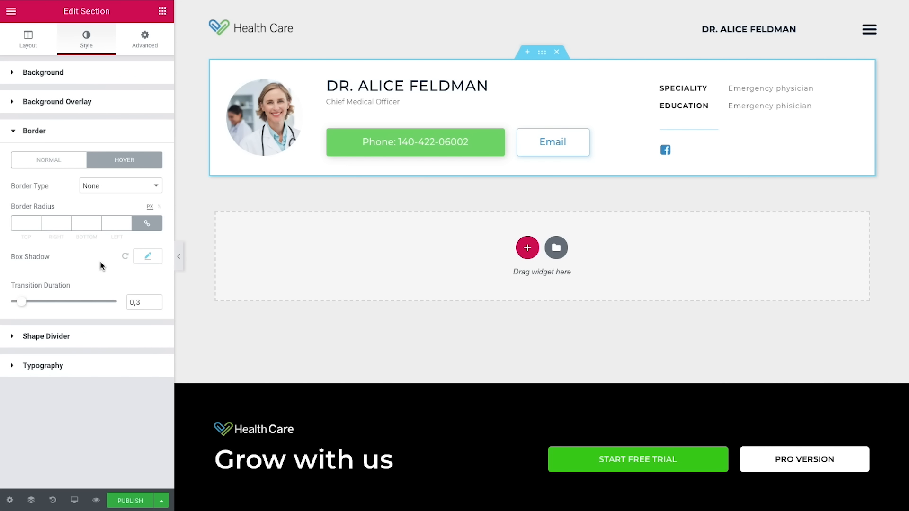
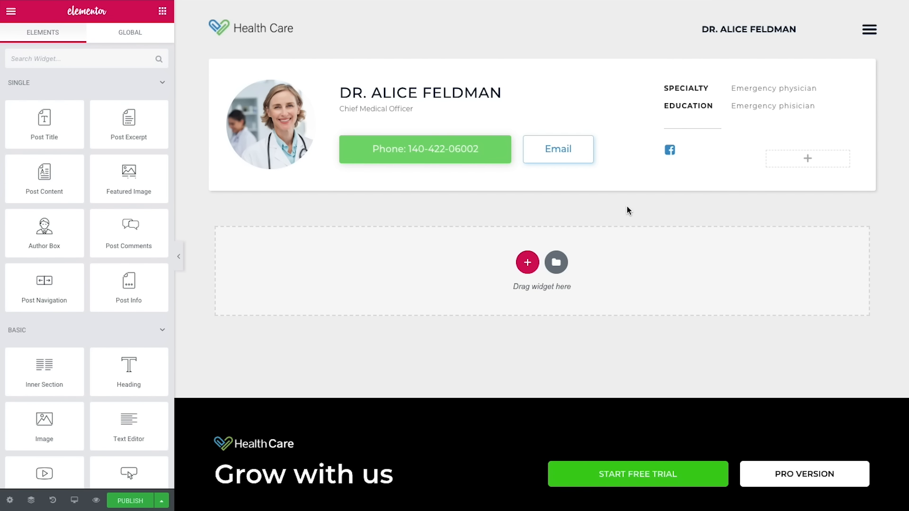
# Step: Add a one-column section below the profile card with a heading reading 'more information'
pyautogui.click(527, 262)
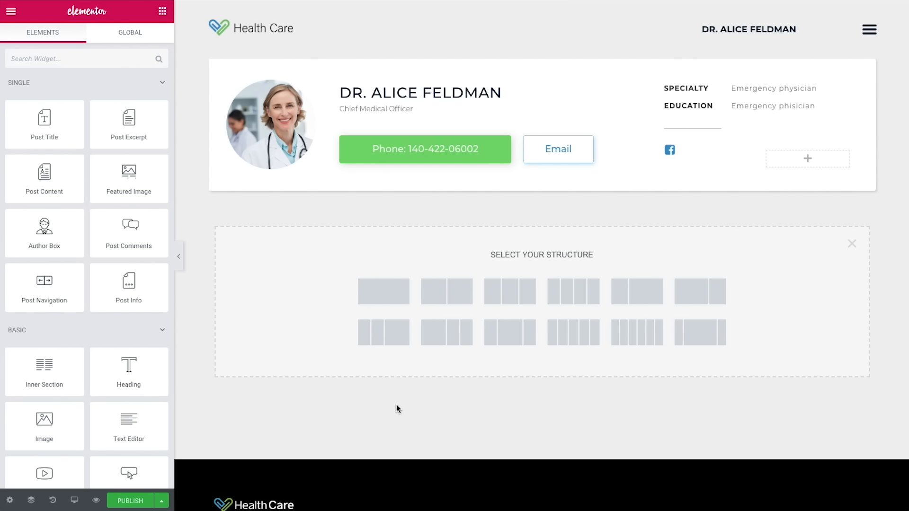
pyautogui.click(391, 295)
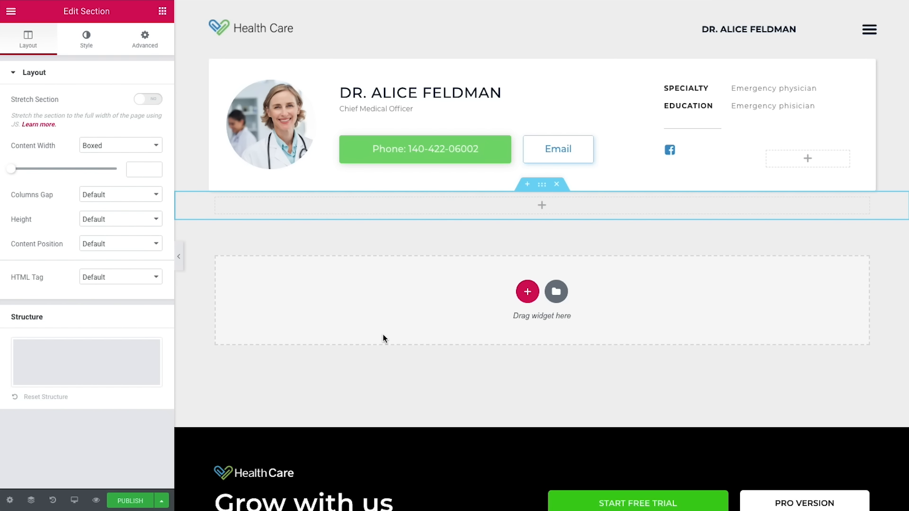
pyautogui.click(162, 11)
pyautogui.moveTo(129, 369); pyautogui.dragTo(364, 205)
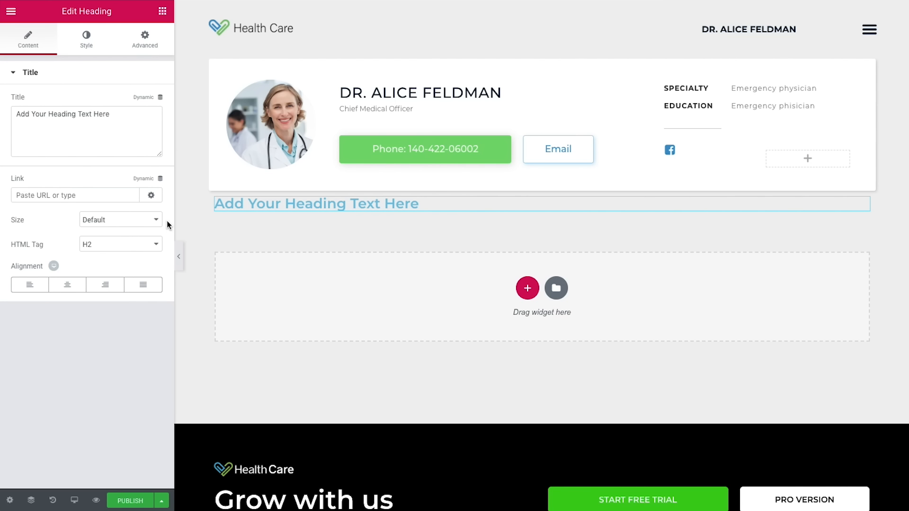
pyautogui.click(140, 131)
pyautogui.hotkey('ctrl', 'a')
pyautogui.write('more information')
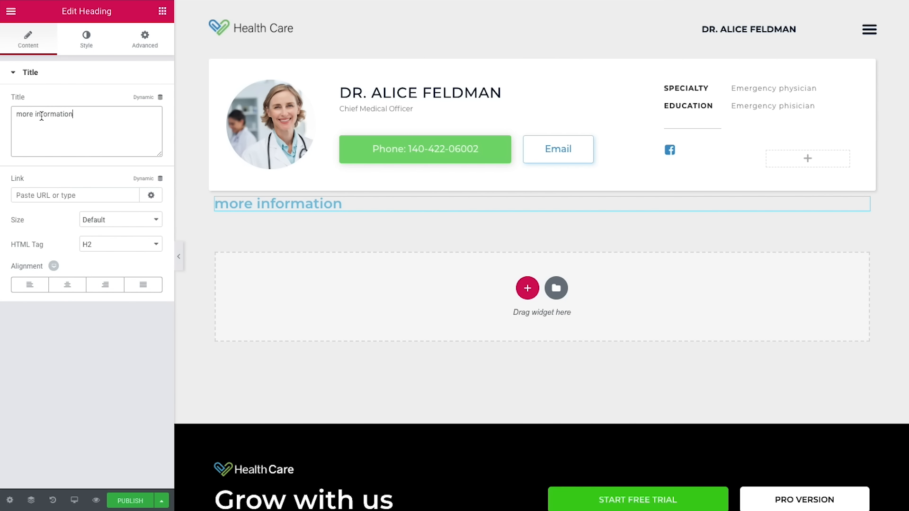
# Step: Make the heading text dark navy
pyautogui.click(86, 44)
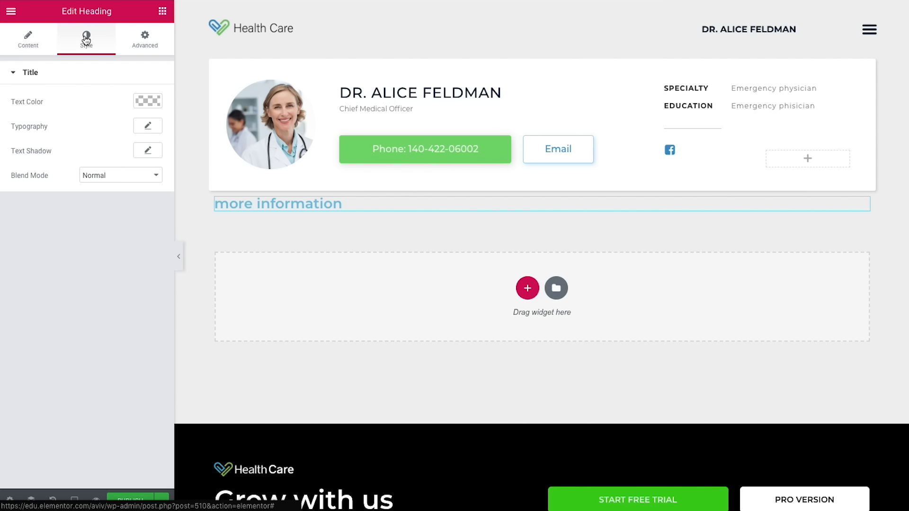
pyautogui.click(148, 100)
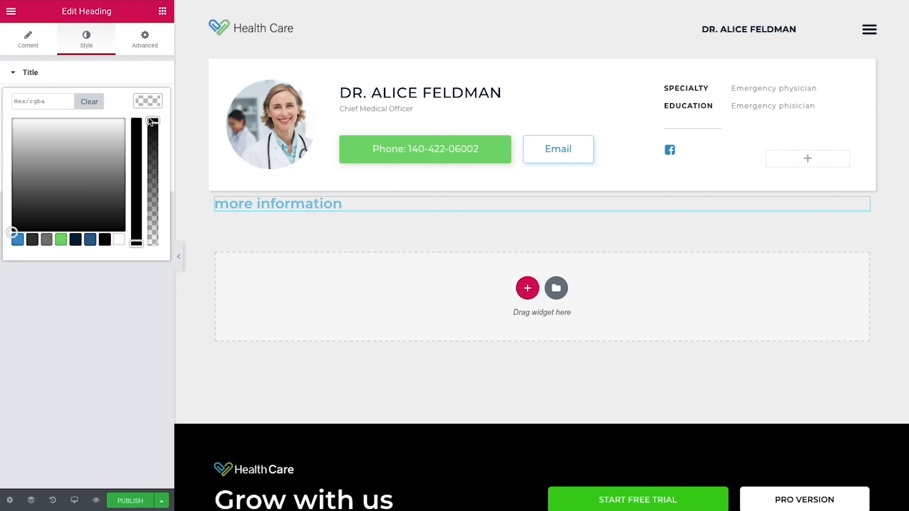
pyautogui.click(75, 245)
pyautogui.click(111, 289)
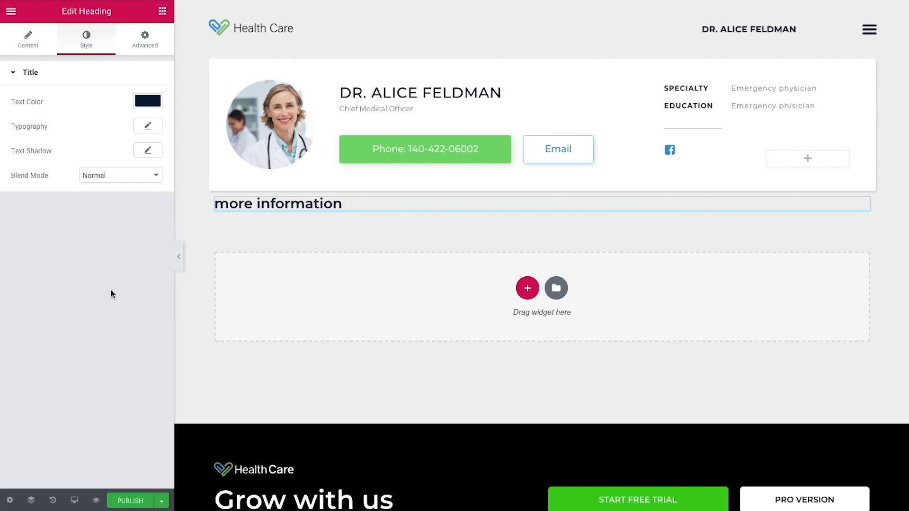
# Step: Set the heading typography to 15 px, weight 500, uppercase, 0.8 letter spacing
pyautogui.click(150, 128)
pyautogui.click(126, 193)
pyautogui.write('15')
pyautogui.click(130, 223)
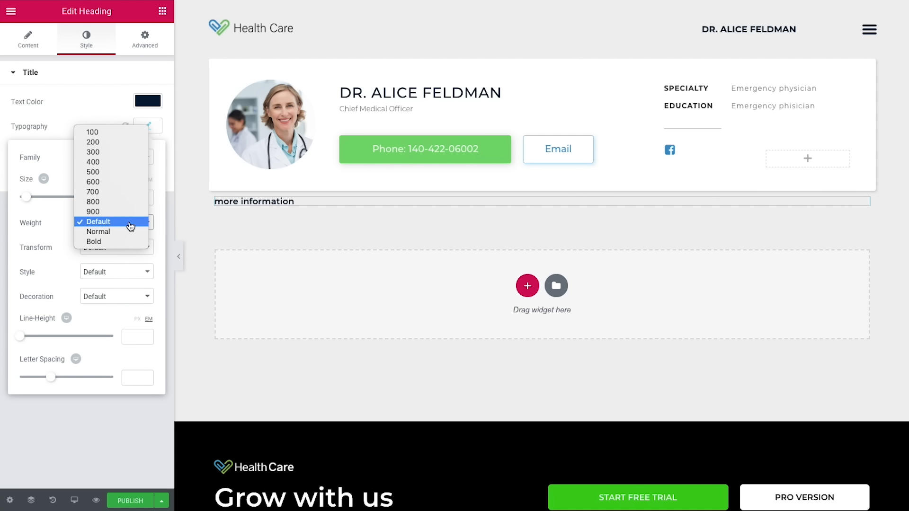
pyautogui.click(112, 177)
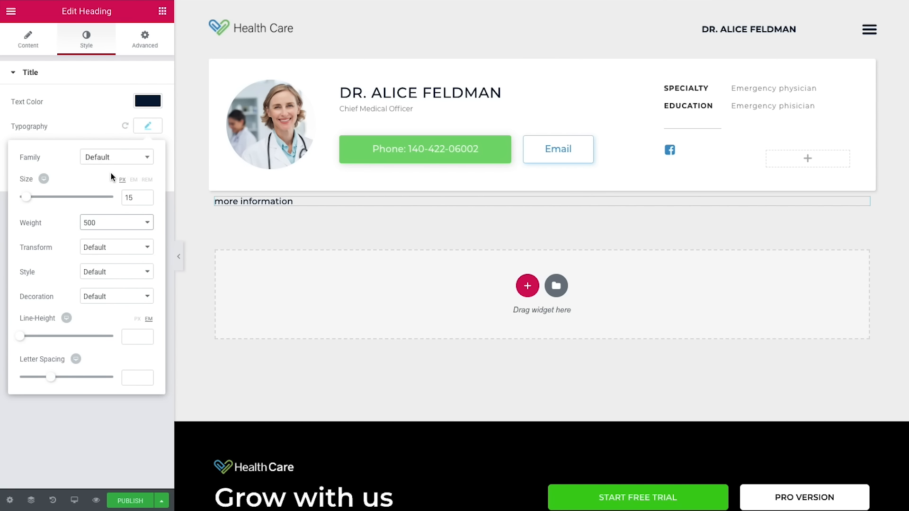
pyautogui.click(107, 250)
pyautogui.click(106, 255)
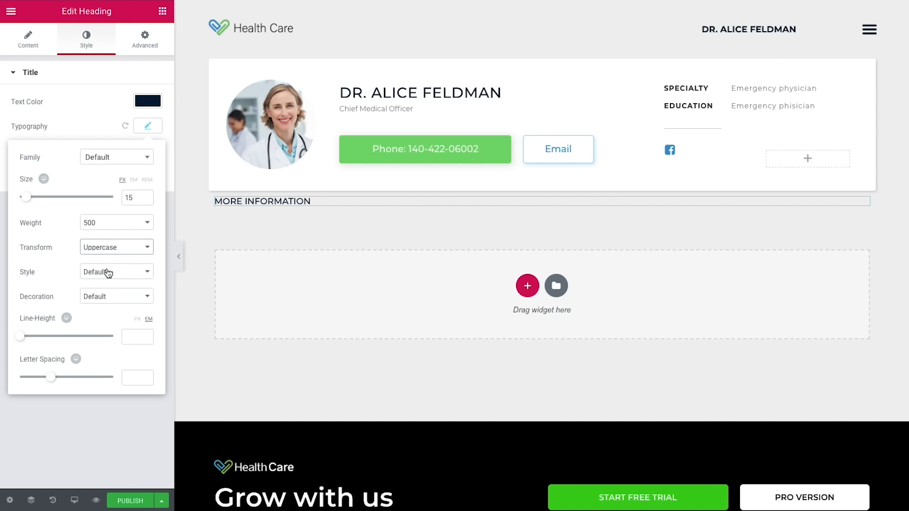
pyautogui.click(132, 378)
pyautogui.write('0.8')
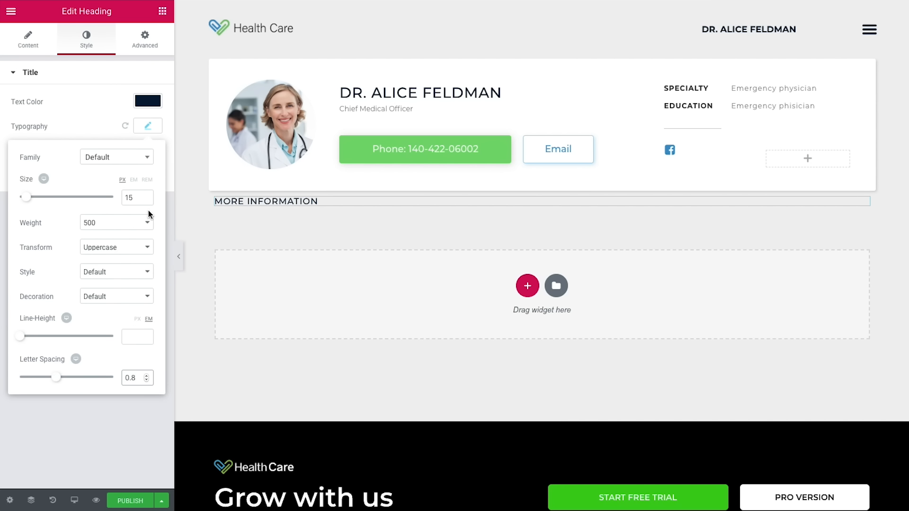
# Step: Unlink the heading's margins for a -7 bottom margin
pyautogui.click(145, 41)
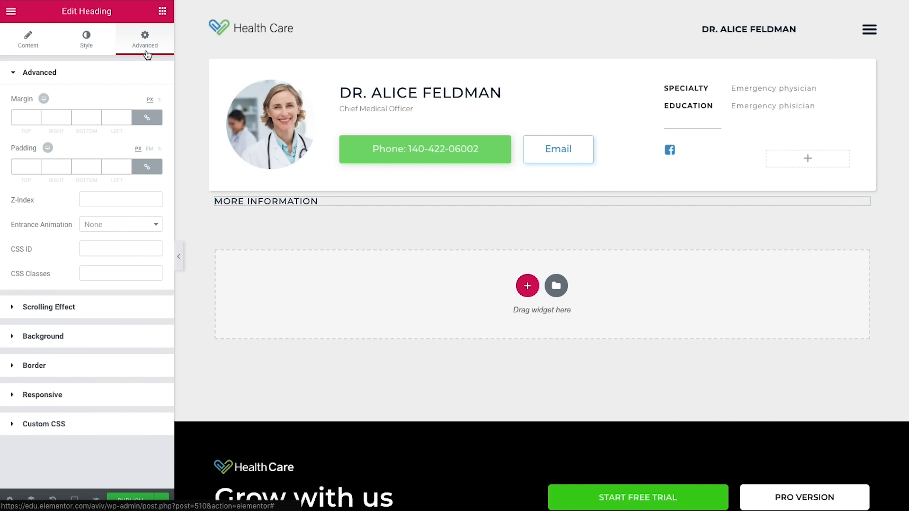
pyautogui.click(147, 121)
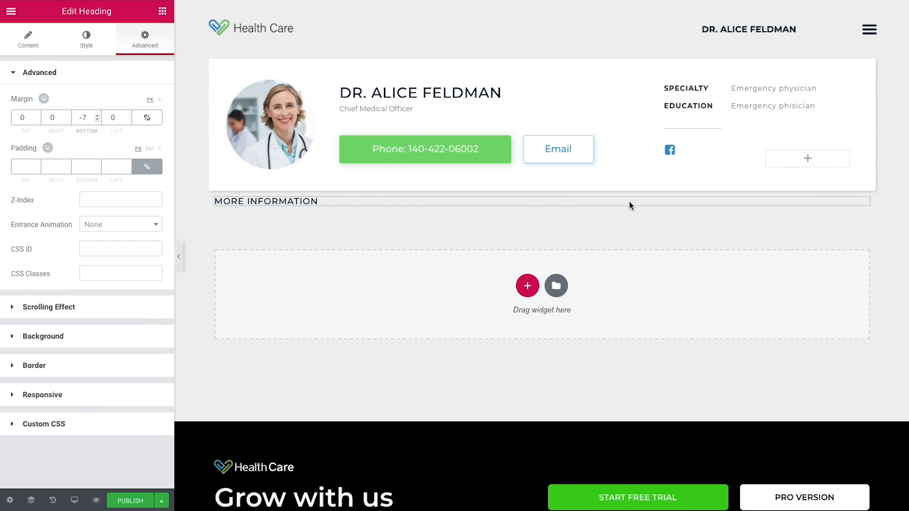
pyautogui.click(541, 185)
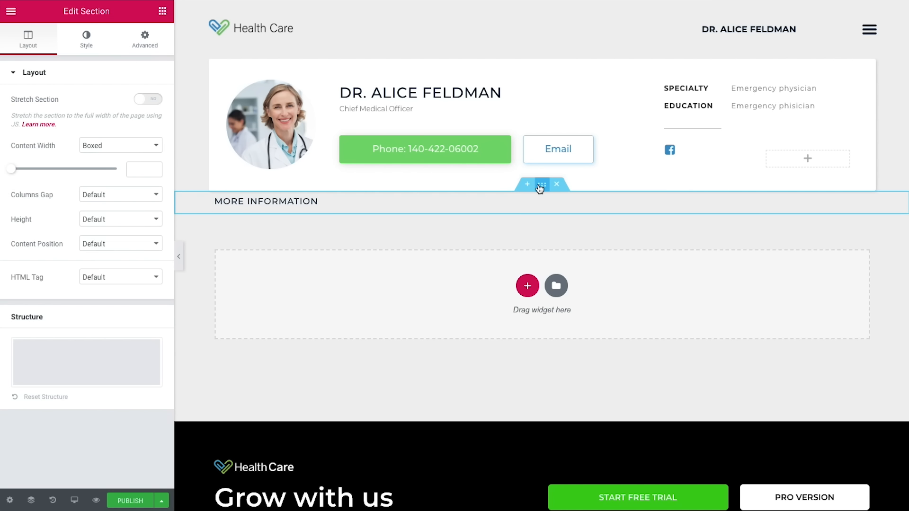
# Step: Centre the section's content vertically and set its margins to top 50, bottom 20
pyautogui.click(101, 246)
pyautogui.click(97, 263)
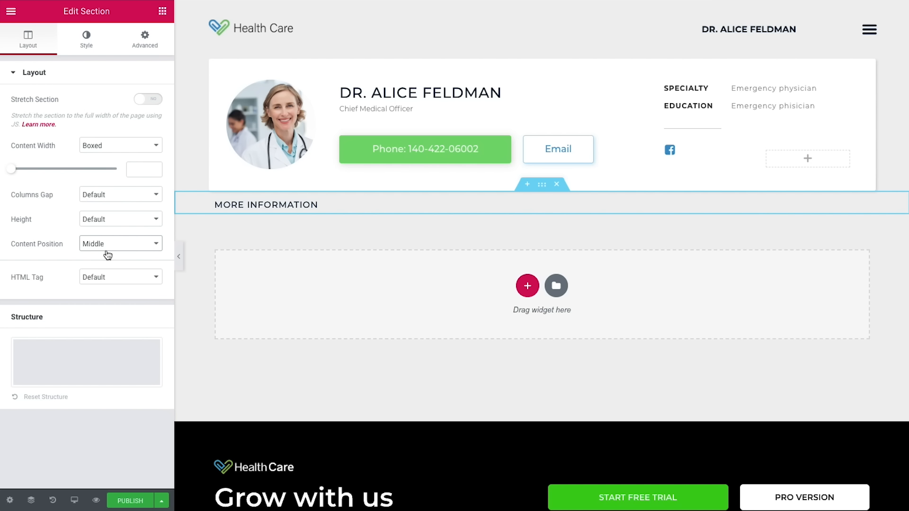
pyautogui.click(141, 42)
pyautogui.click(147, 118)
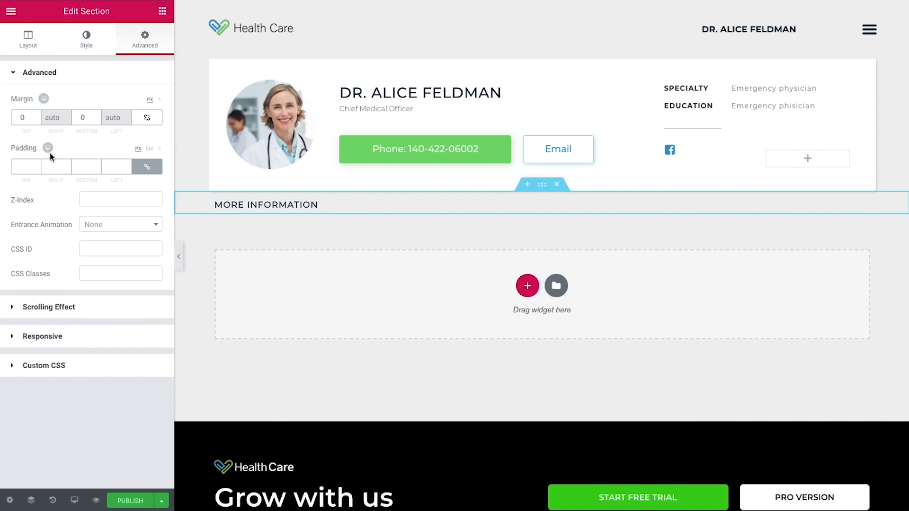
pyautogui.moveTo(31, 118); pyautogui.dragTo(15, 118)
pyautogui.write('50')
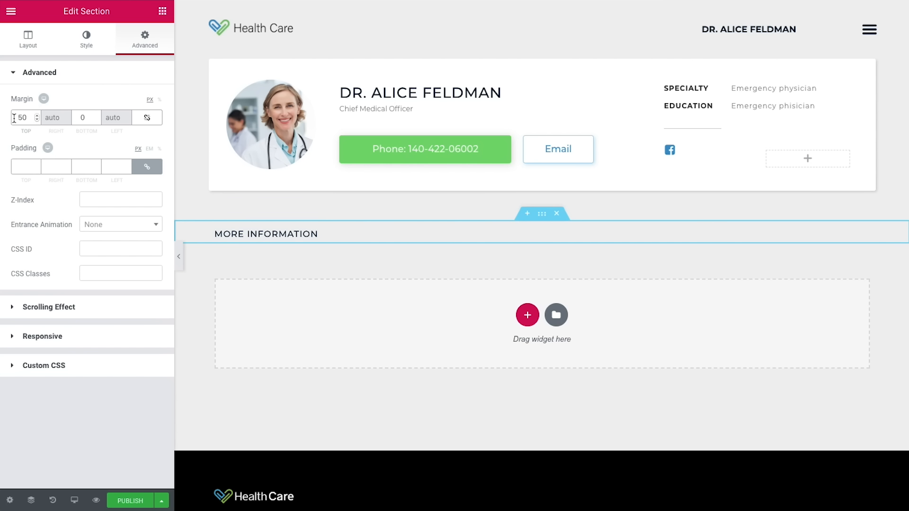
pyautogui.doubleClick(83, 118)
pyautogui.write('20')
# Step: Add a three-column section with the first column at 30% and the middle at 45%
pyautogui.click(527, 315)
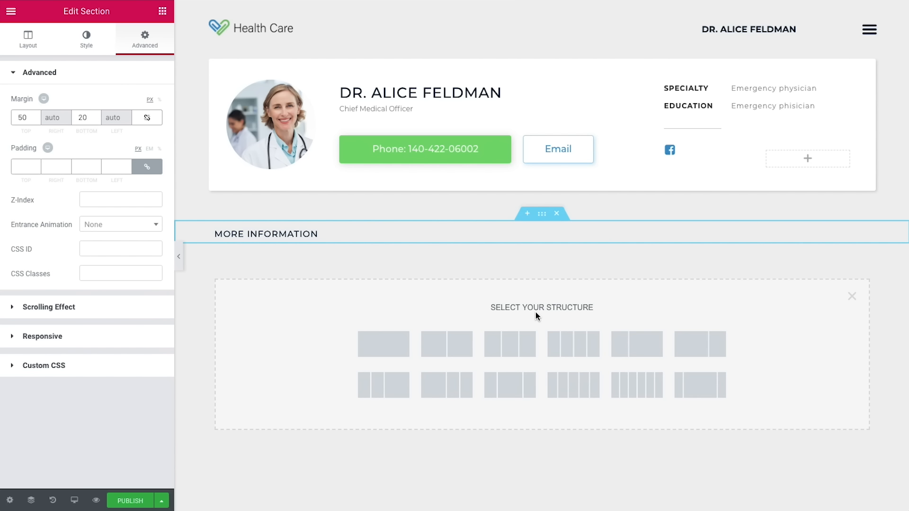
pyautogui.click(519, 339)
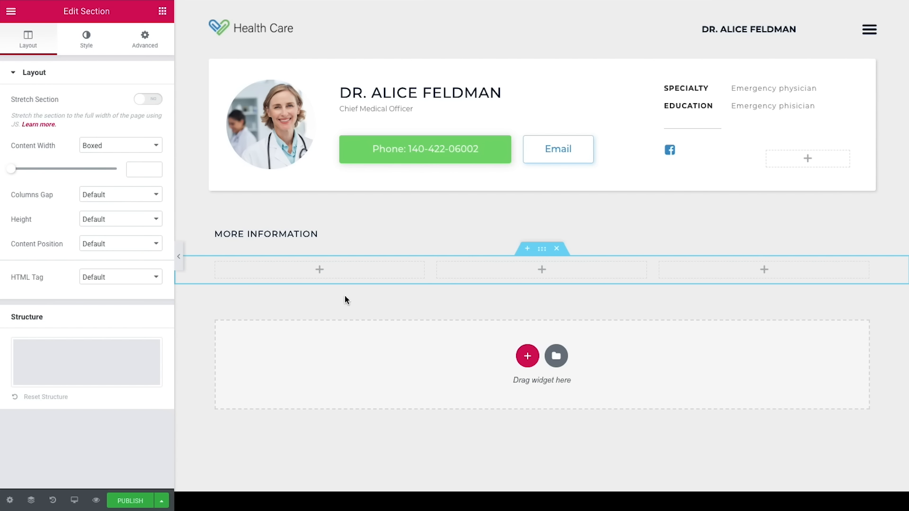
pyautogui.click(216, 263)
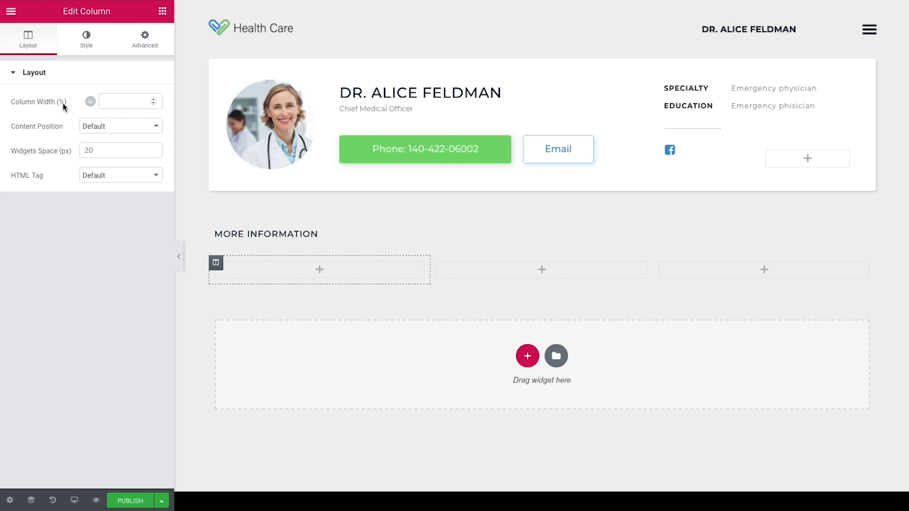
pyautogui.click(139, 101)
pyautogui.write('30')
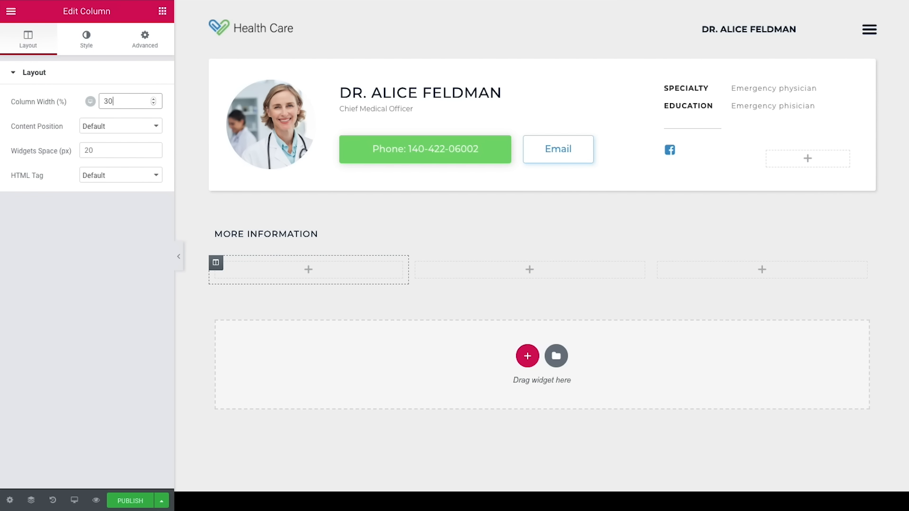
pyautogui.click(416, 262)
pyautogui.moveTo(129, 102); pyautogui.dragTo(102, 101)
pyautogui.write('45')
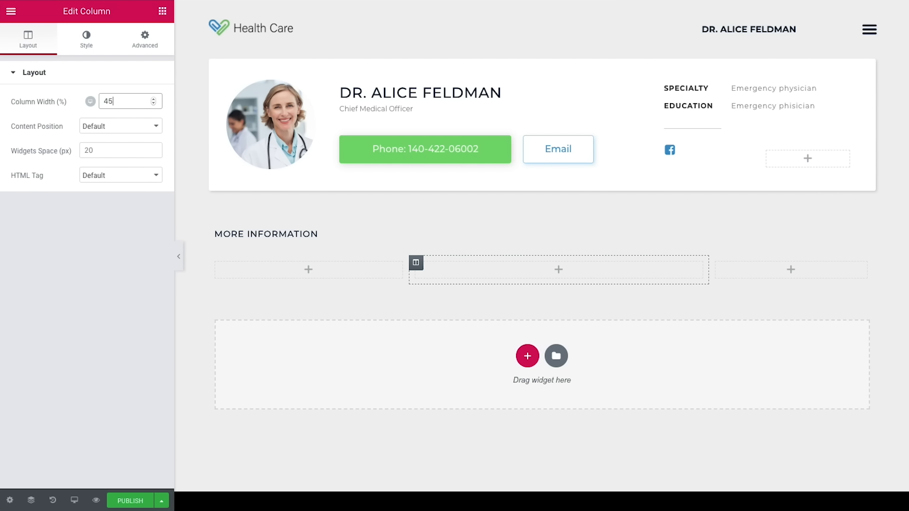
# Step: Place an inner section in the first column and delete its second column
pyautogui.click(162, 11)
pyautogui.moveTo(61, 383); pyautogui.dragTo(288, 279)
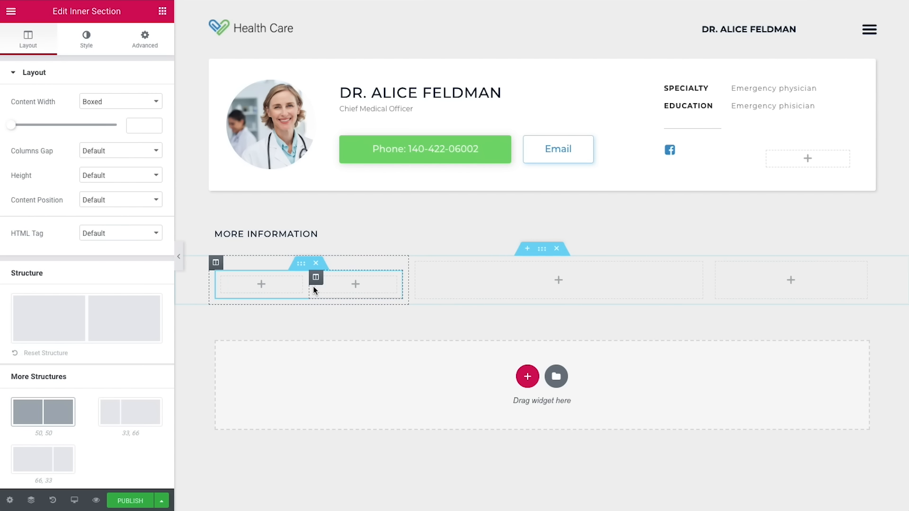
pyautogui.rightClick(316, 281)
pyautogui.click(334, 449)
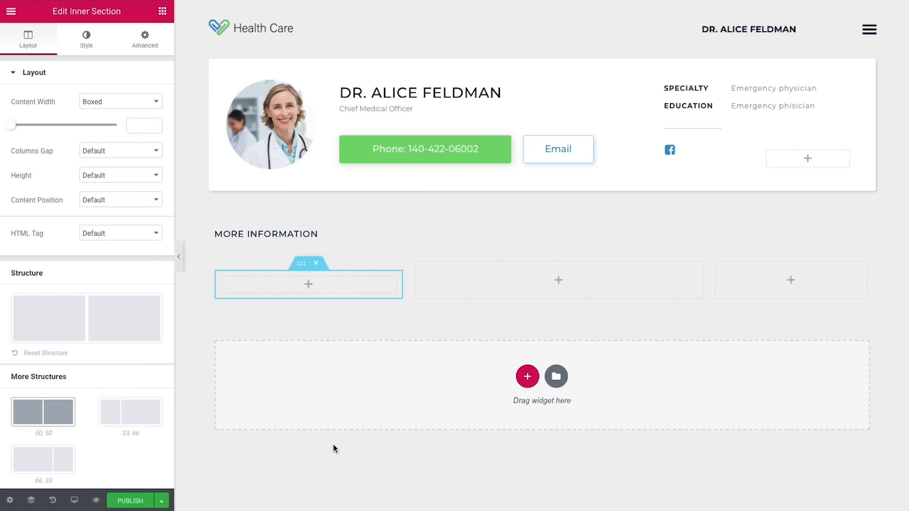
# Step: Add a heading reading 'contact' into the inner column
pyautogui.click(162, 11)
pyautogui.moveTo(129, 368); pyautogui.dragTo(302, 281)
pyautogui.click(90, 128)
pyautogui.hotkey('ctrl', 'a')
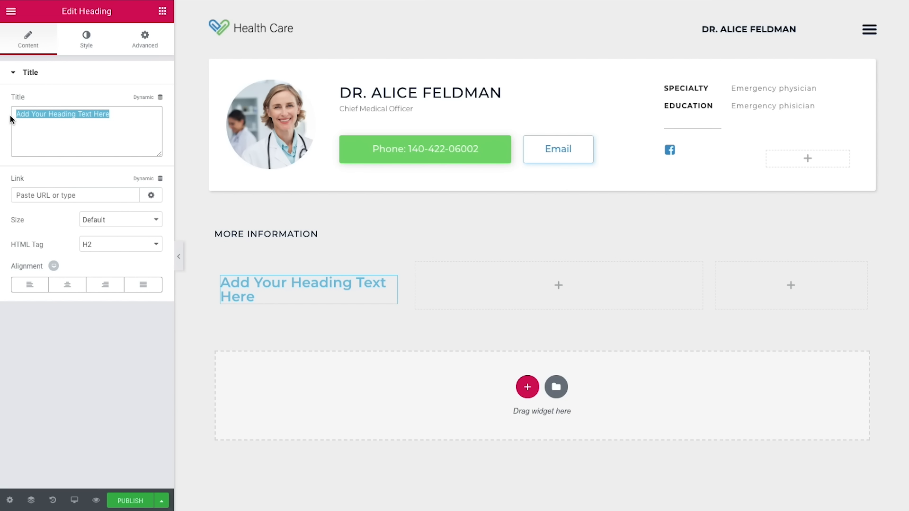
pyautogui.write('contact')
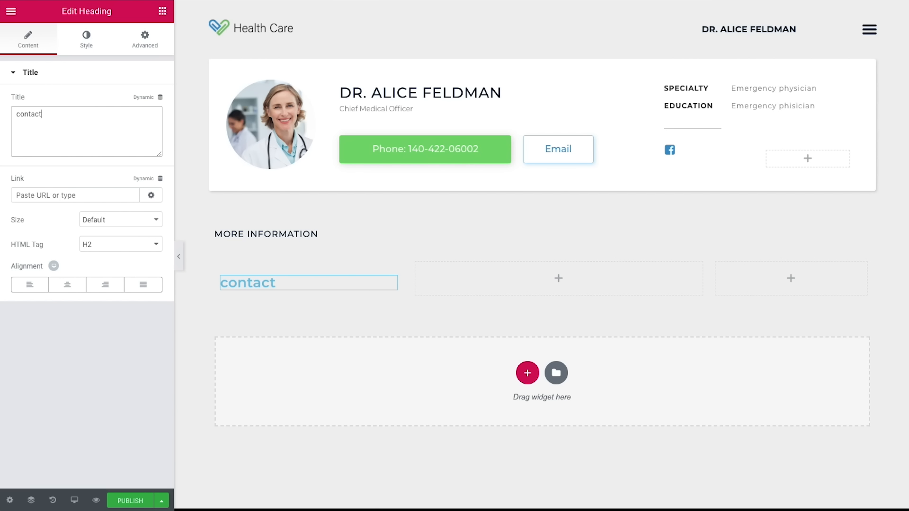
# Step: Make the contact heading dark navy
pyautogui.click(81, 47)
pyautogui.click(148, 101)
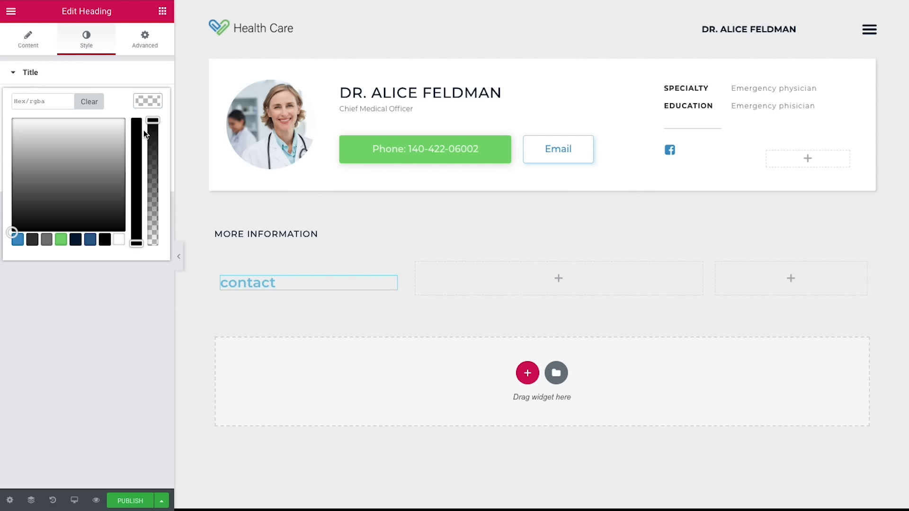
pyautogui.click(75, 240)
pyautogui.click(95, 306)
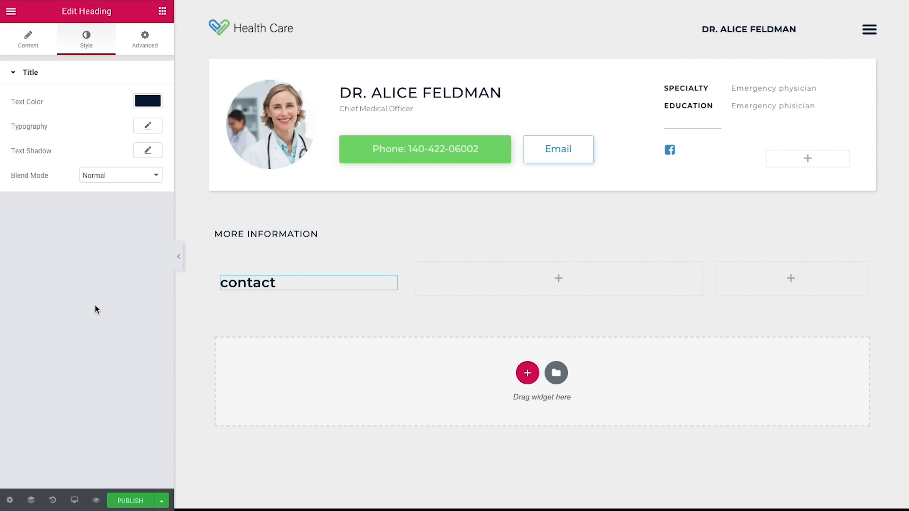
# Step: Set the contact heading to 20 px, weight 500, uppercase, 0.8 letter spacing
pyautogui.click(145, 127)
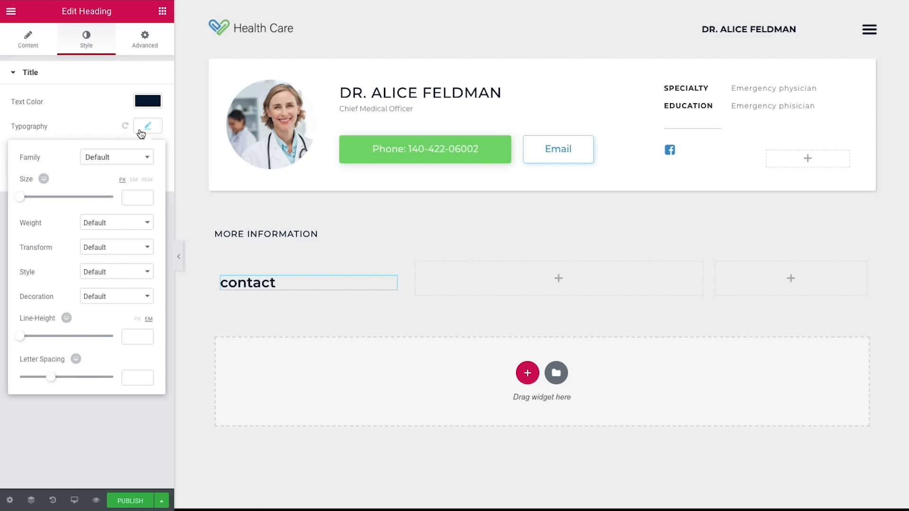
pyautogui.click(126, 198)
pyautogui.write('20')
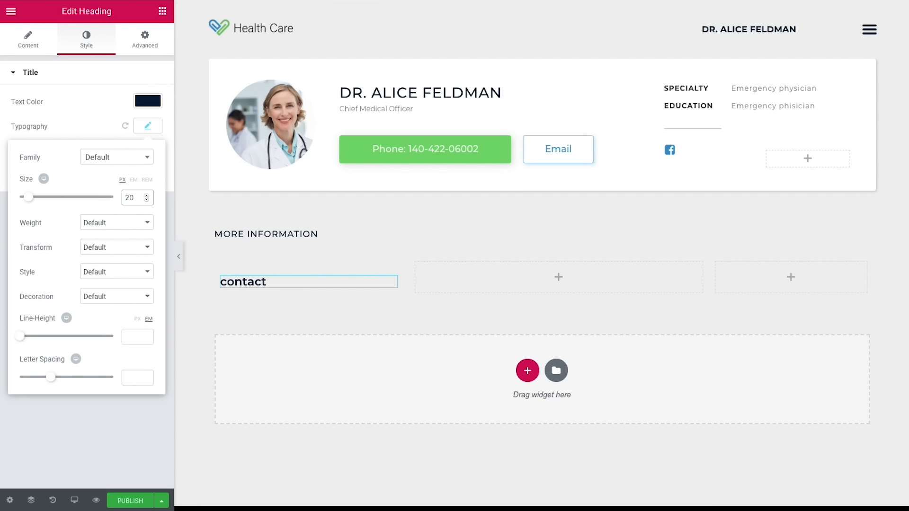
pyautogui.click(125, 222)
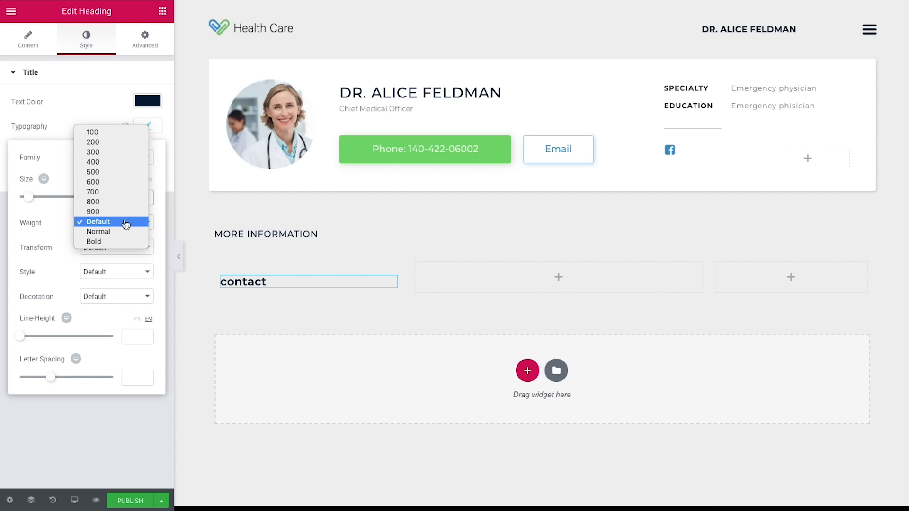
pyautogui.click(104, 173)
pyautogui.click(98, 254)
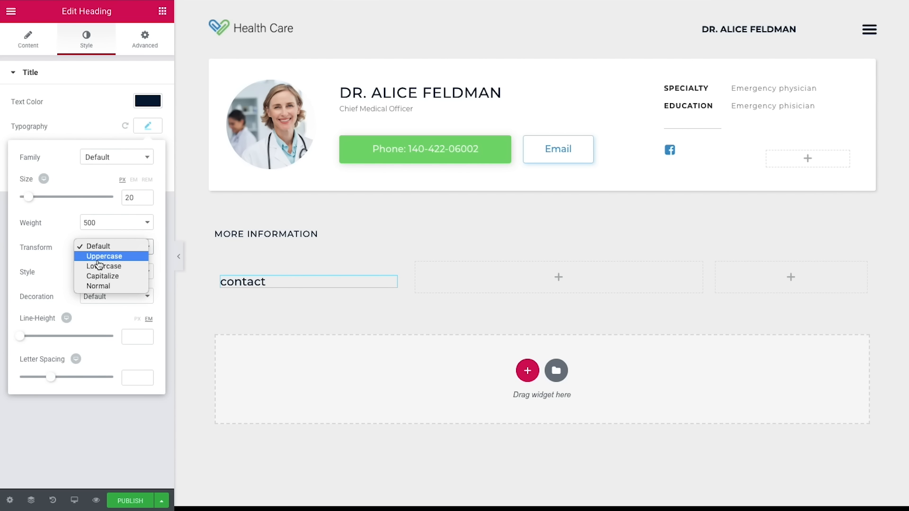
pyautogui.click(98, 255)
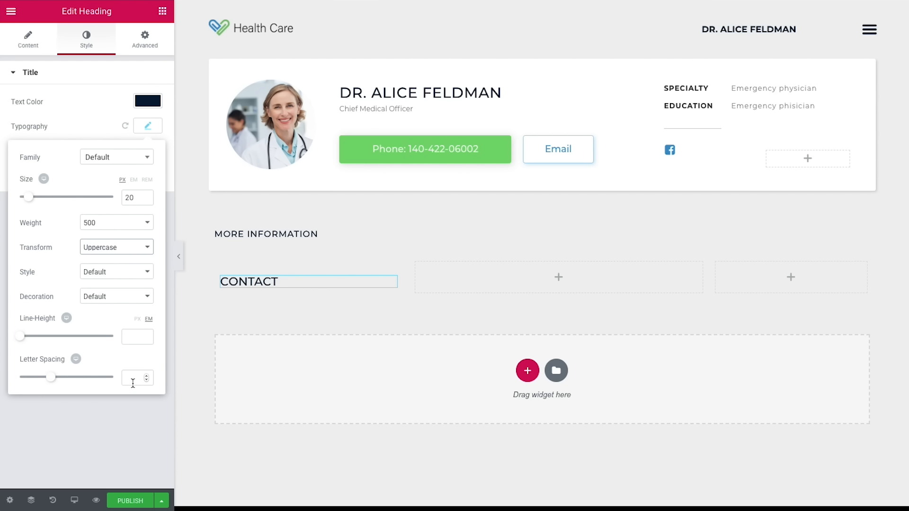
pyautogui.click(133, 381)
pyautogui.write('0.8')
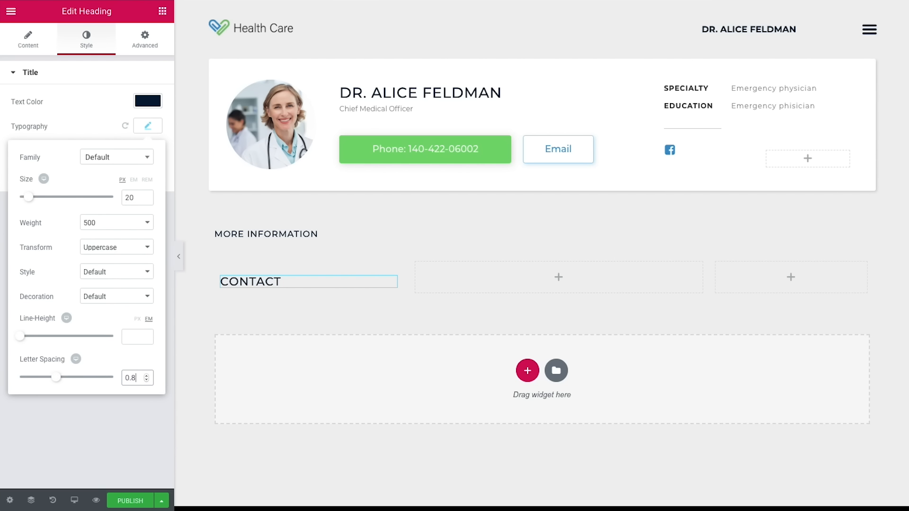
pyautogui.click(136, 405)
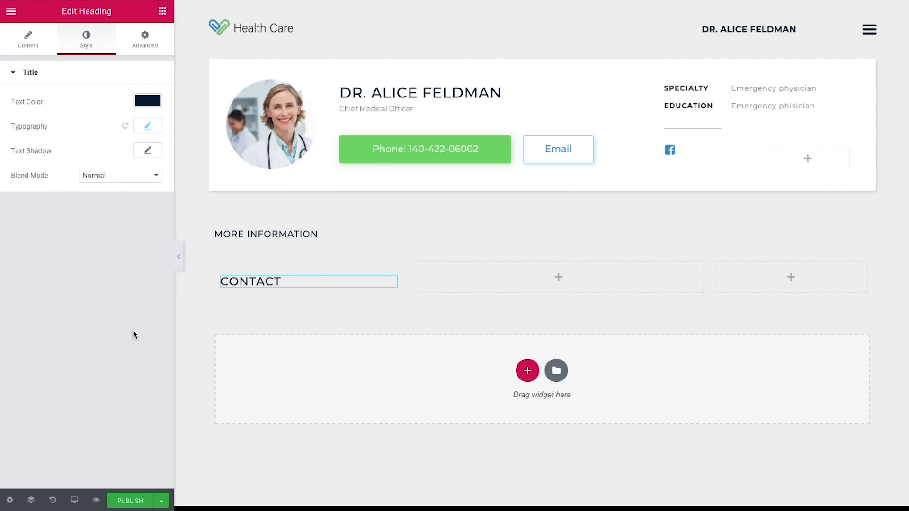
# Step: Give the contact heading a 40 bottom margin
pyautogui.click(138, 52)
pyautogui.click(147, 117)
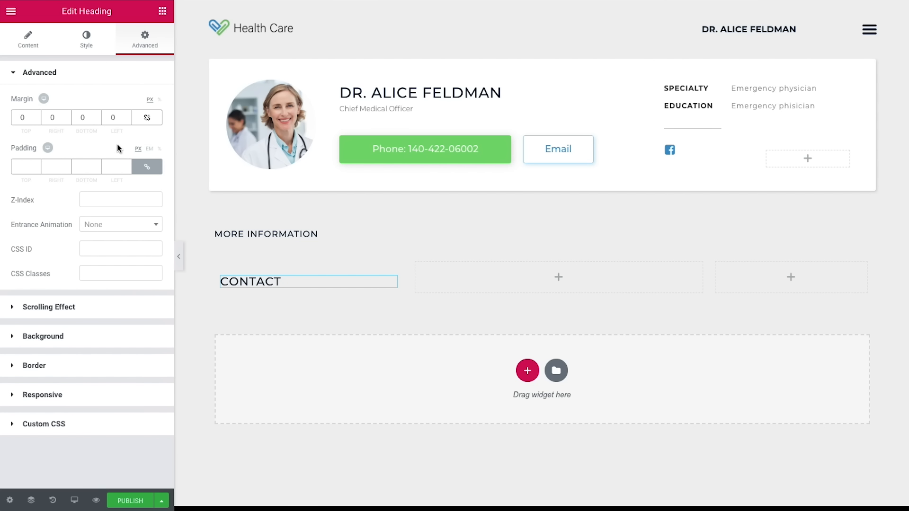
pyautogui.doubleClick(93, 119)
pyautogui.write('40')
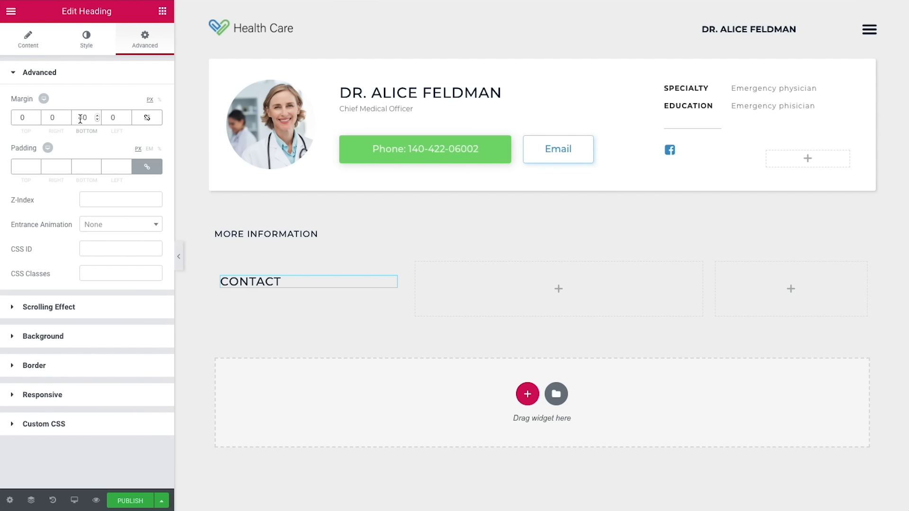
pyautogui.click(162, 11)
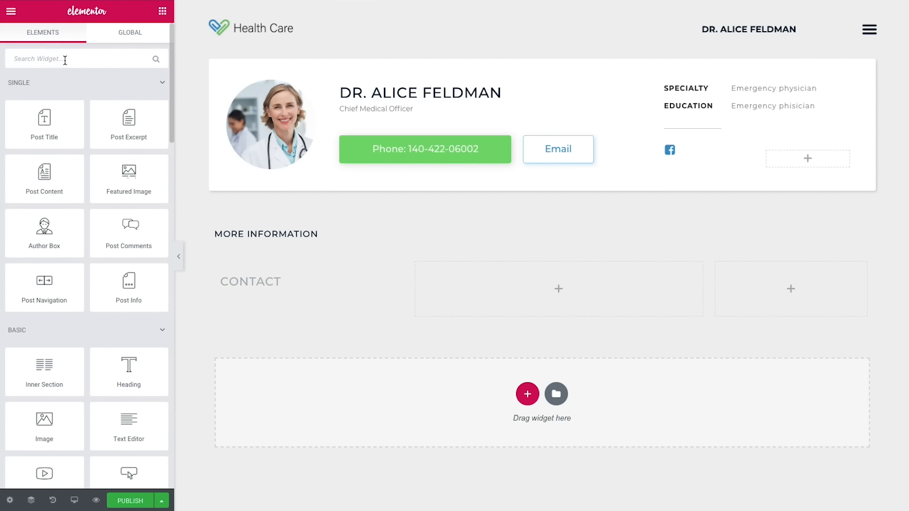
# Step: Add an Icon Box below the CONTACT heading and clear its description
pyautogui.write('icon')
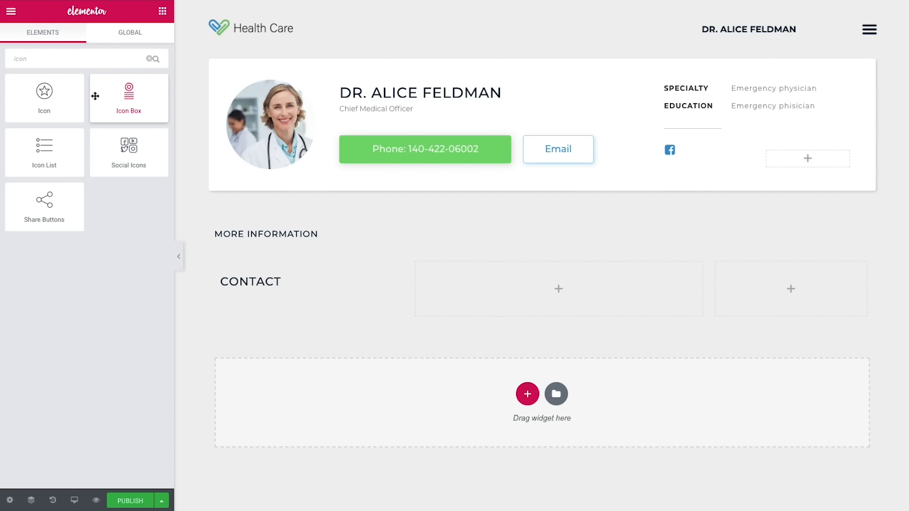
pyautogui.moveTo(95, 95); pyautogui.dragTo(239, 270)
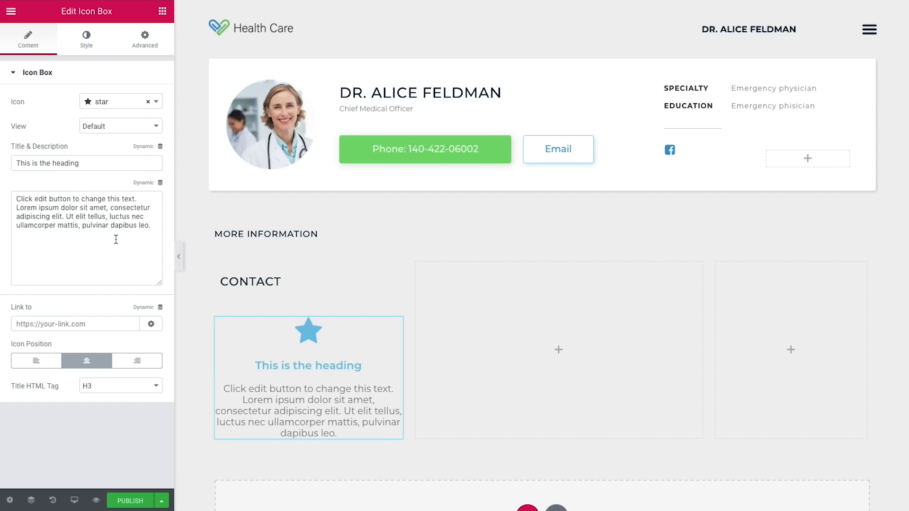
pyautogui.moveTo(152, 226); pyautogui.dragTo(18, 197)
pyautogui.press('BackSpace')
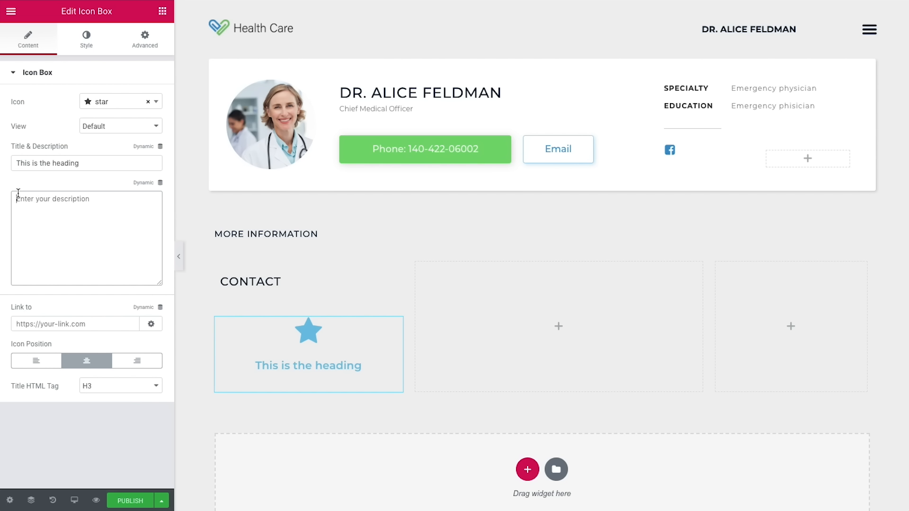
# Step: Use a stacked WordPress icon and title the box 'website'
pyautogui.click(107, 106)
pyautogui.write('wordp')
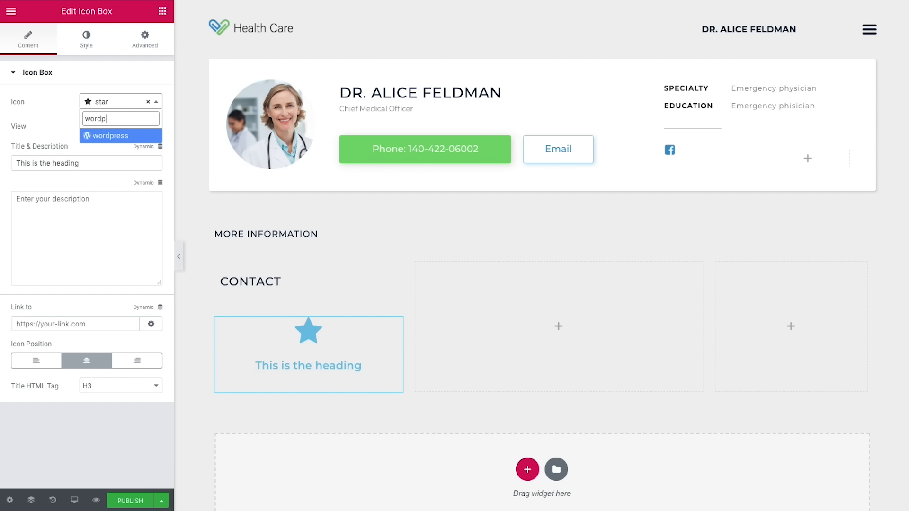
pyautogui.click(87, 139)
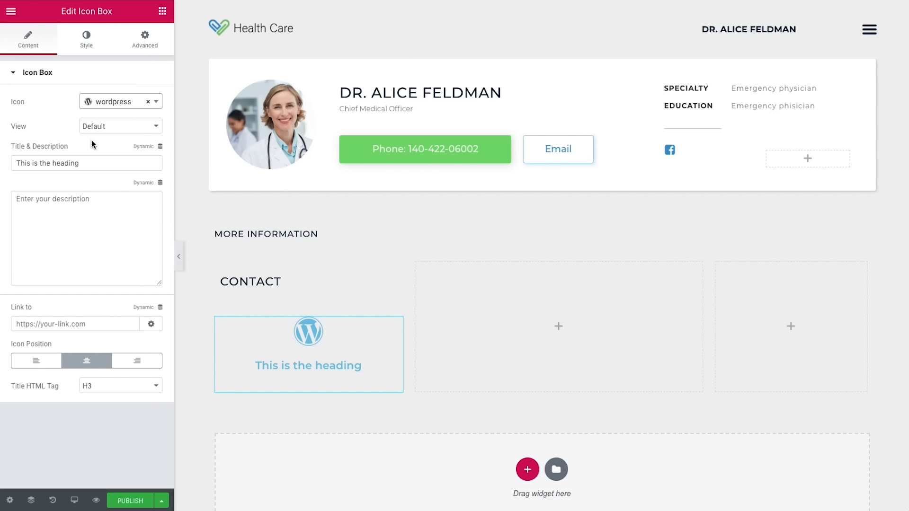
pyautogui.click(96, 129)
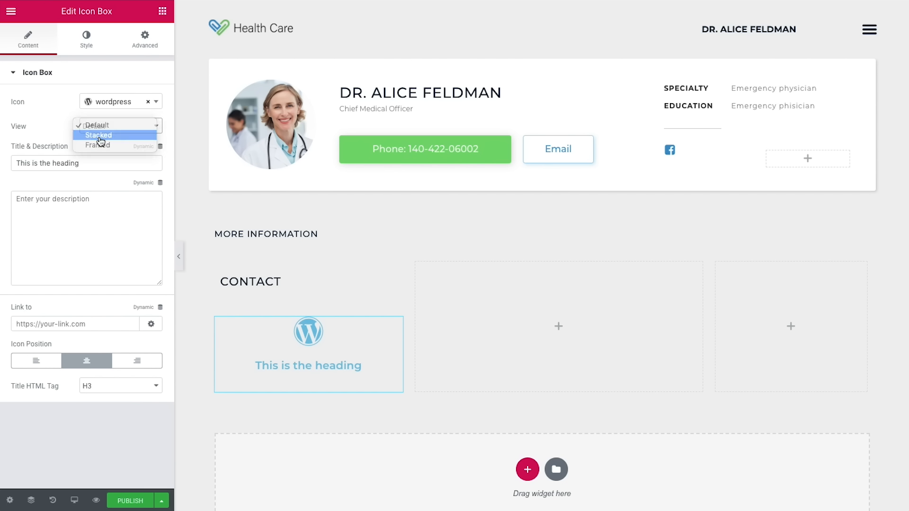
pyautogui.click(100, 136)
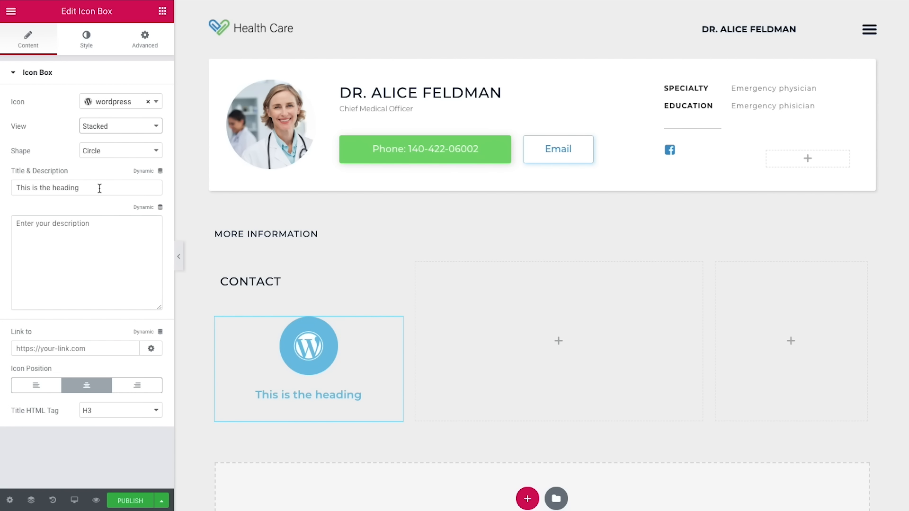
pyautogui.moveTo(90, 188); pyautogui.dragTo(13, 188)
pyautogui.write('website')
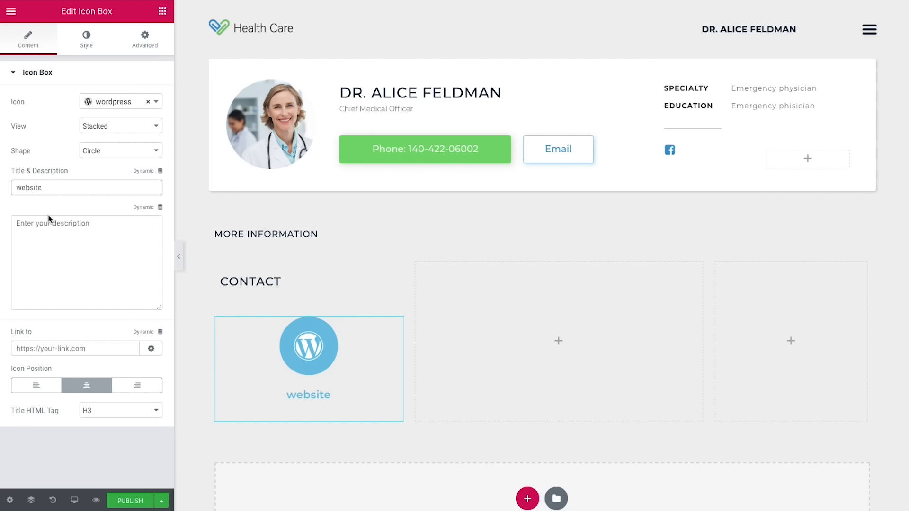
# Step: Link the box to the Doctor's Website Pods URL field and put the icon on the left
pyautogui.click(147, 337)
pyautogui.scroll(-5, 88, 258)
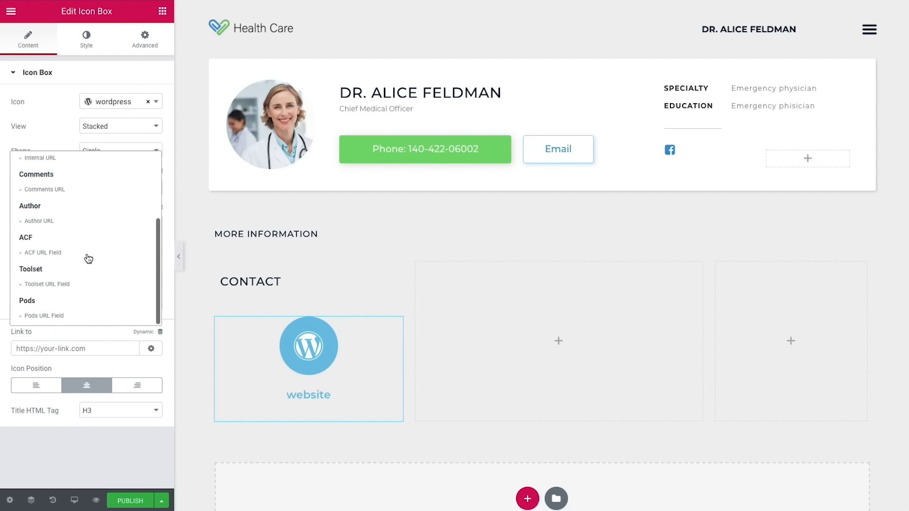
pyautogui.click(52, 317)
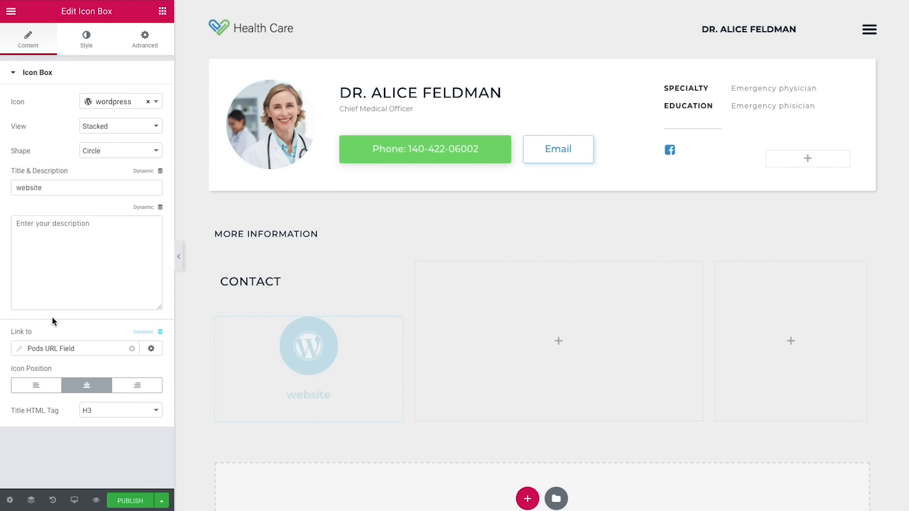
pyautogui.click(84, 348)
pyautogui.click(109, 406)
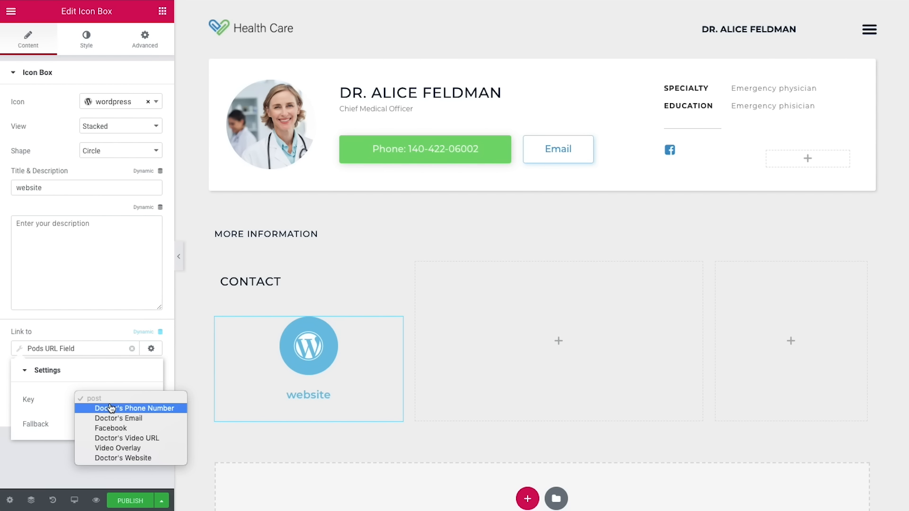
pyautogui.click(117, 458)
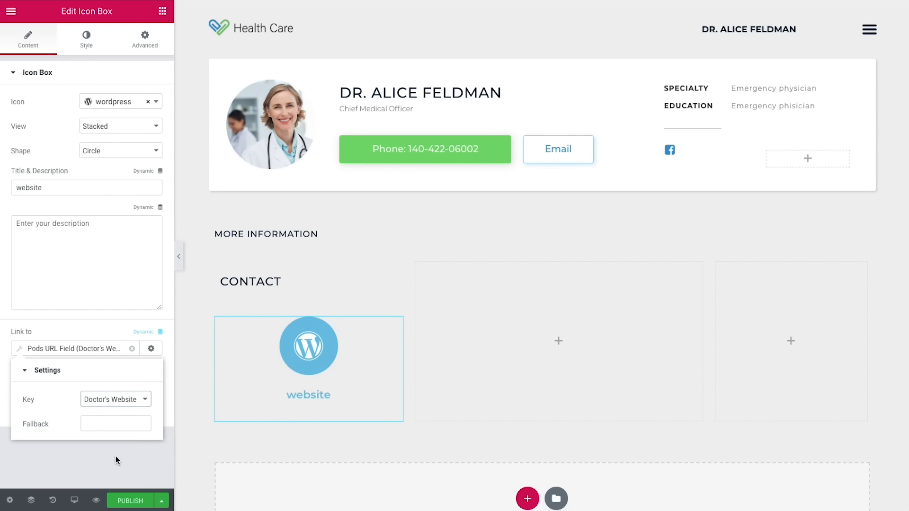
pyautogui.click(116, 457)
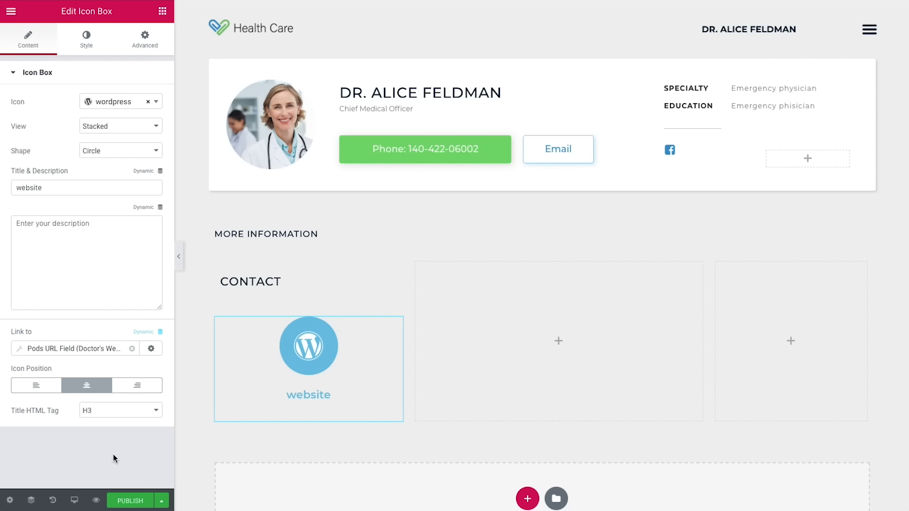
pyautogui.click(35, 385)
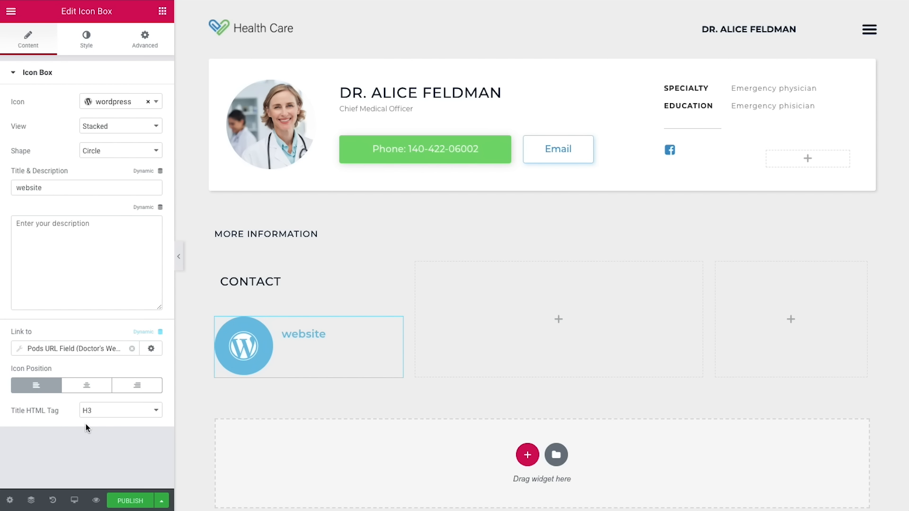
pyautogui.click(86, 38)
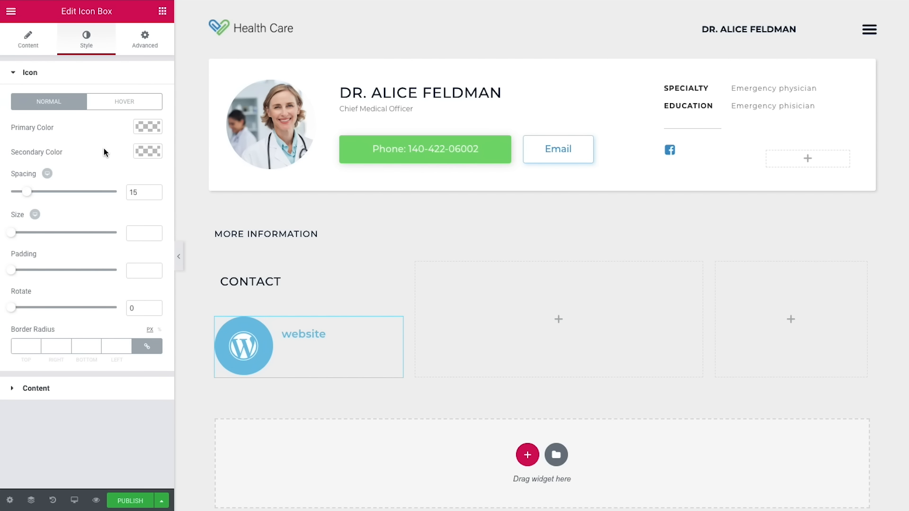
# Step: Make the icon darker blue, size 11, with 0 spacing to the title
pyautogui.click(142, 126)
pyautogui.click(23, 266)
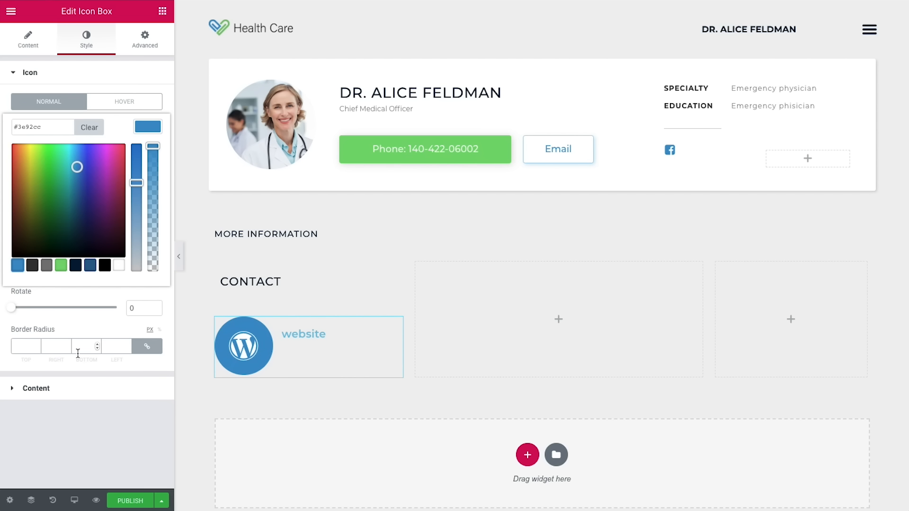
pyautogui.click(107, 407)
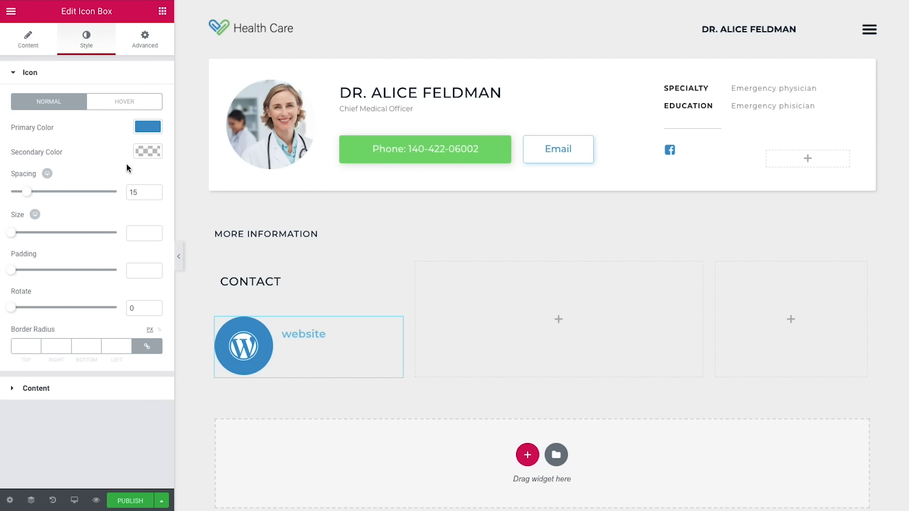
pyautogui.click(136, 188)
pyautogui.press('BackSpace')
pyautogui.write('0')
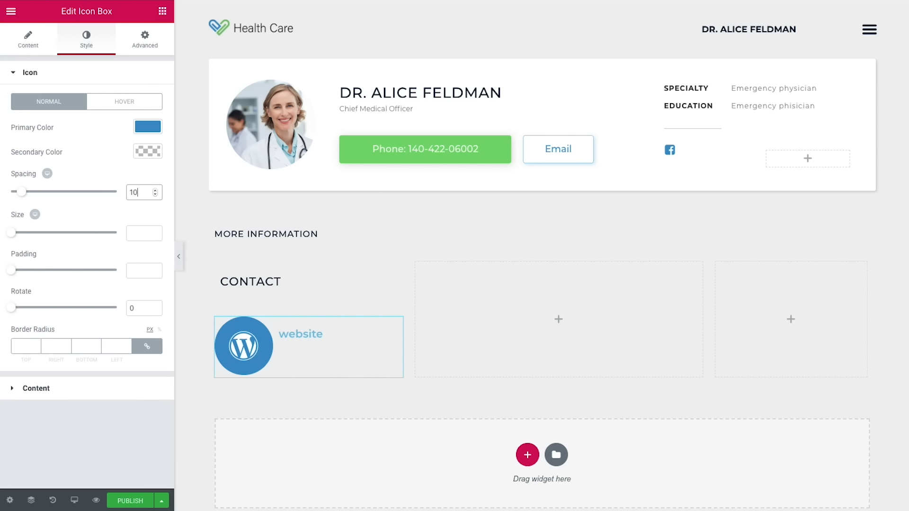
pyautogui.click(133, 230)
pyautogui.write('11')
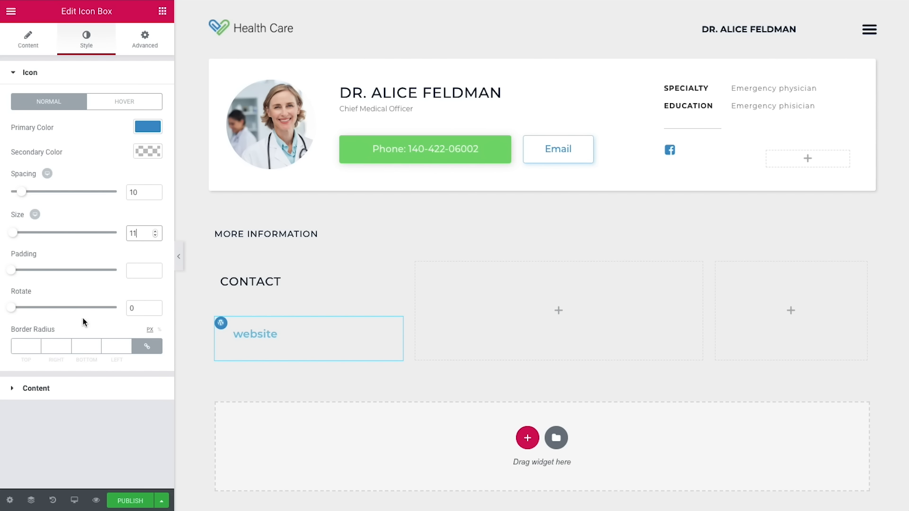
# Step: Left-align the content, centre the icon vertically, and set title spacing to 3
pyautogui.click(75, 393)
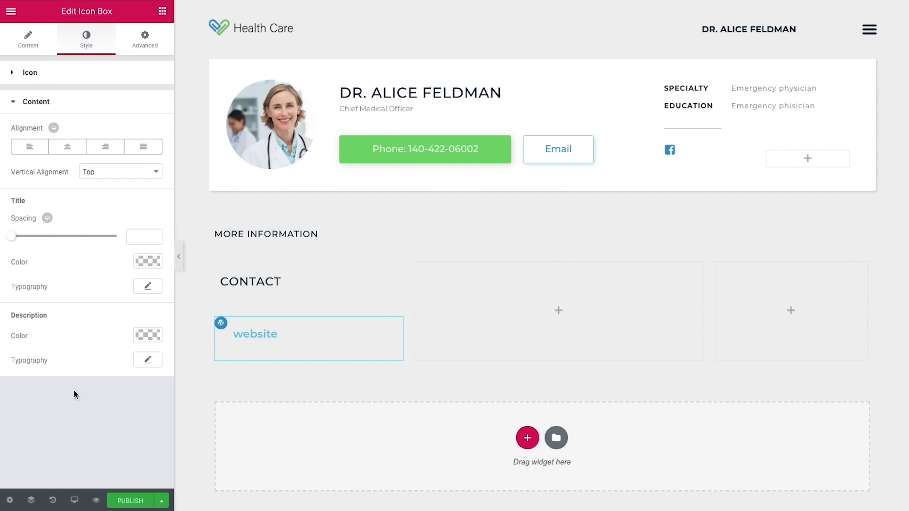
pyautogui.click(87, 175)
pyautogui.click(97, 181)
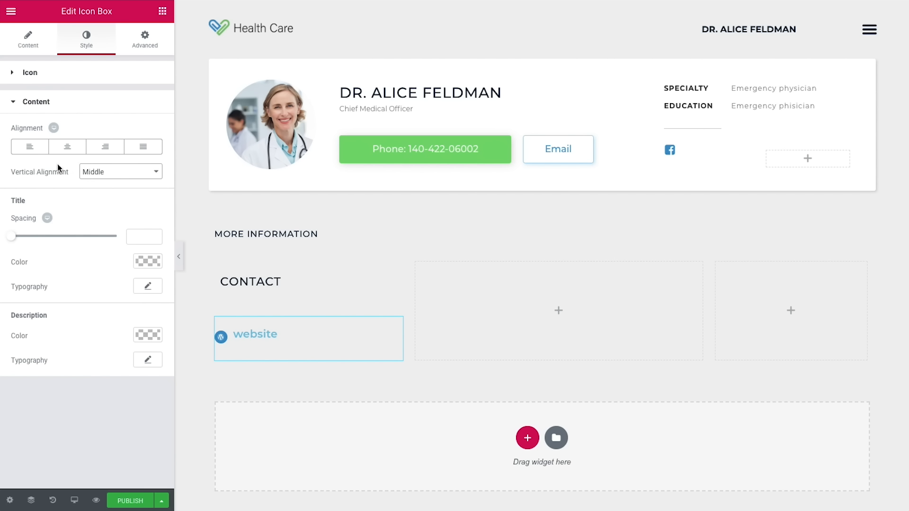
pyautogui.click(40, 151)
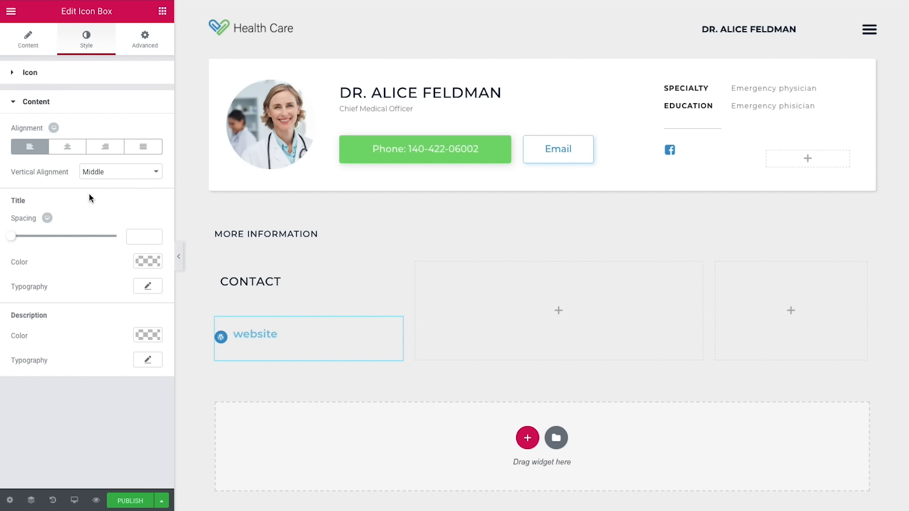
pyautogui.click(133, 237)
pyautogui.write('3')
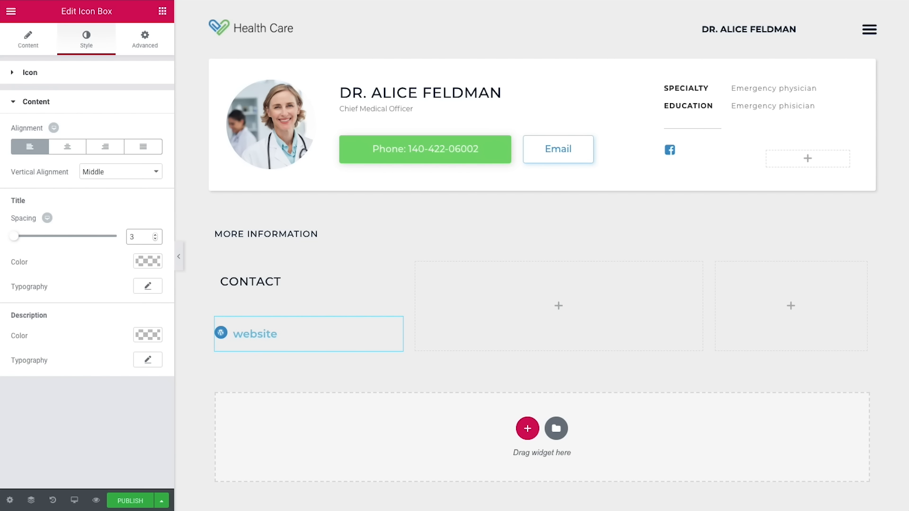
# Step: Style the website title dark navy, 14 px, weight 300, line height 0.1
pyautogui.click(147, 261)
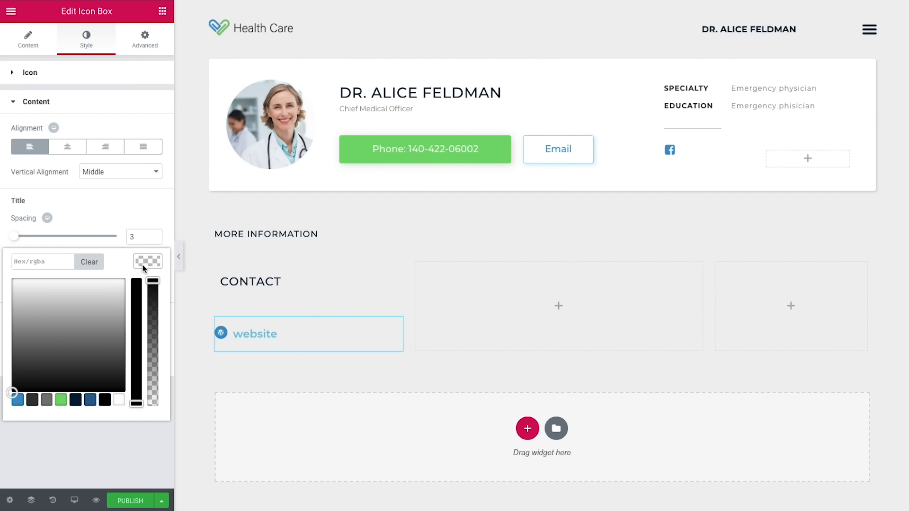
pyautogui.click(75, 401)
pyautogui.click(105, 444)
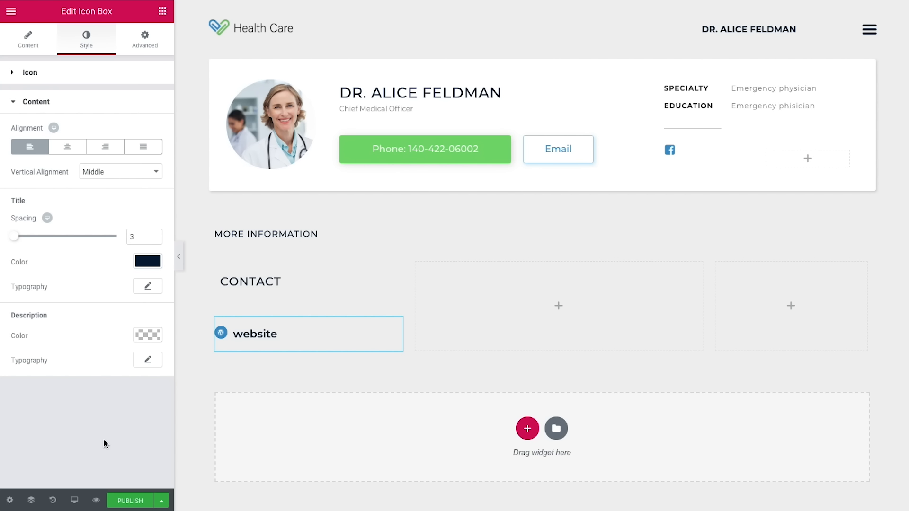
pyautogui.click(148, 287)
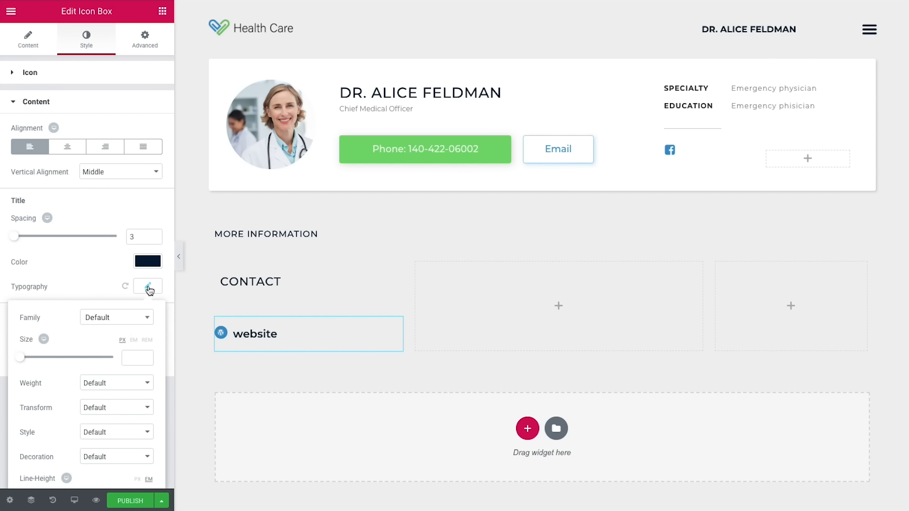
pyautogui.click(132, 359)
pyautogui.write('14')
pyautogui.scroll(-2, 132, 360)
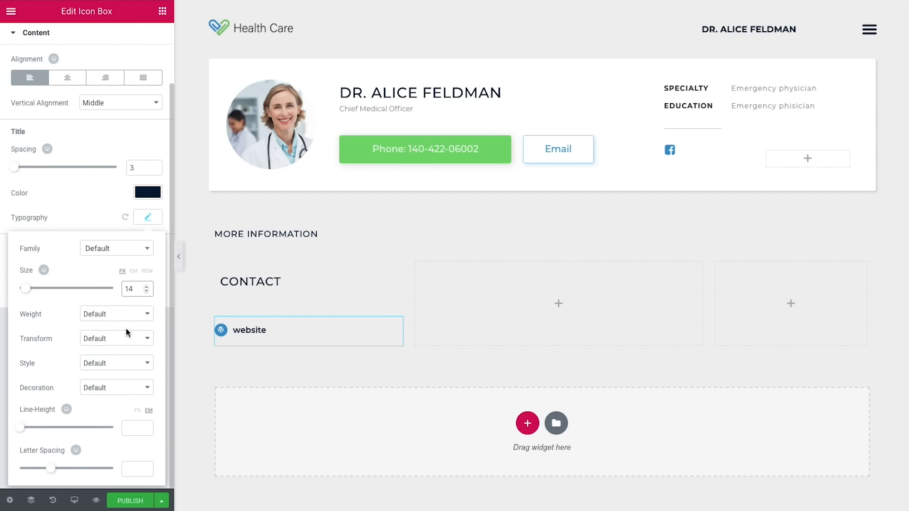
pyautogui.click(118, 314)
pyautogui.click(100, 247)
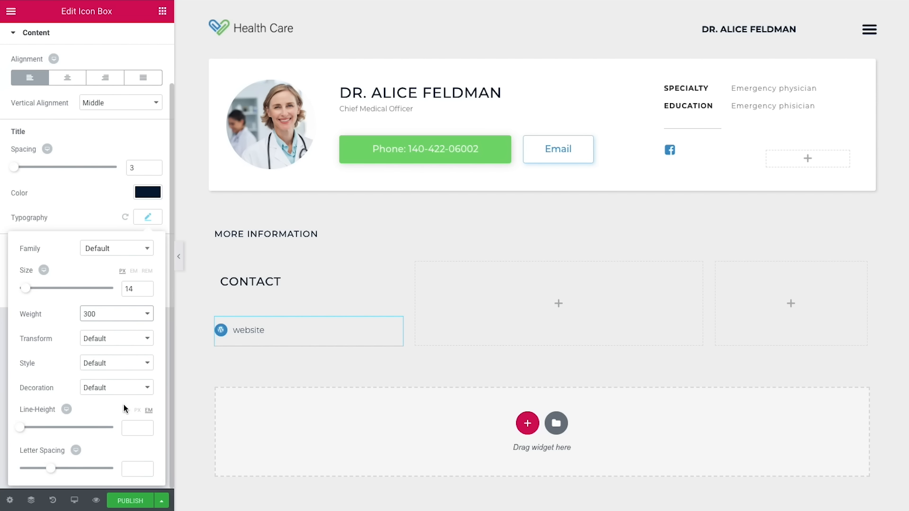
pyautogui.click(127, 429)
pyautogui.write('0.1')
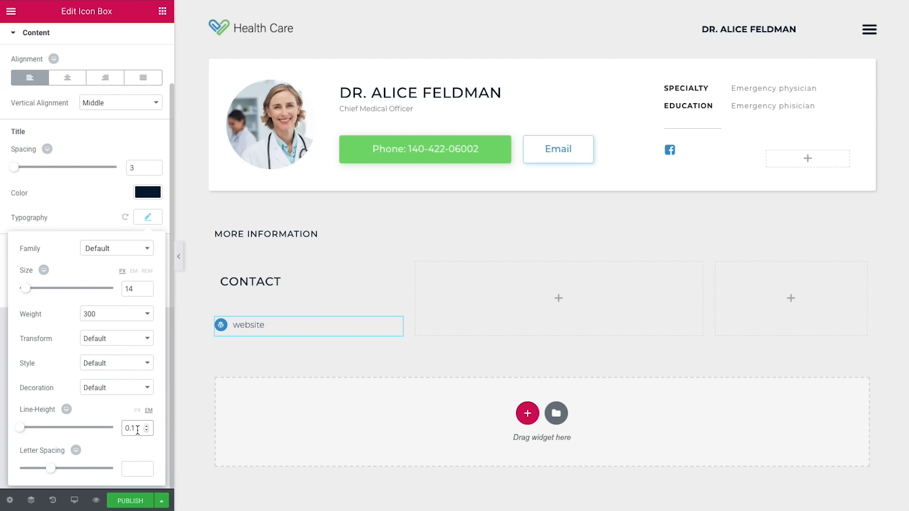
pyautogui.scroll(3, 95, 164)
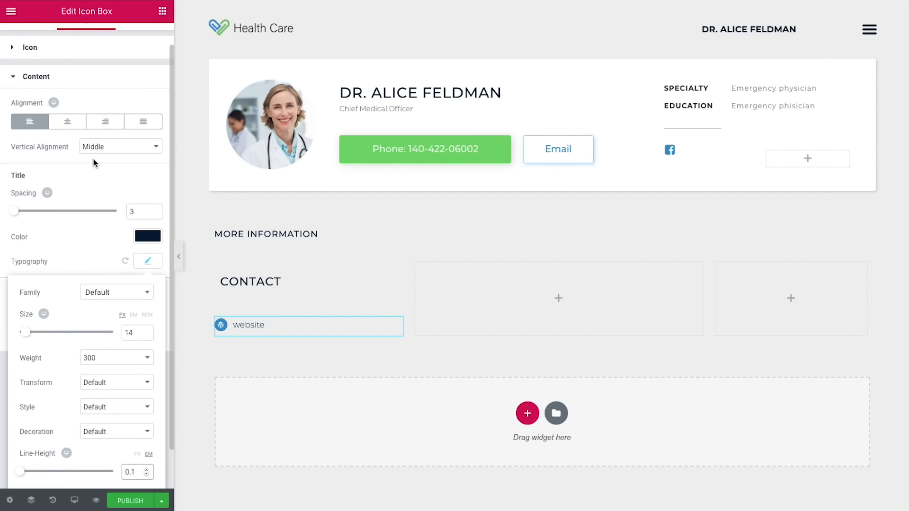
pyautogui.click(138, 46)
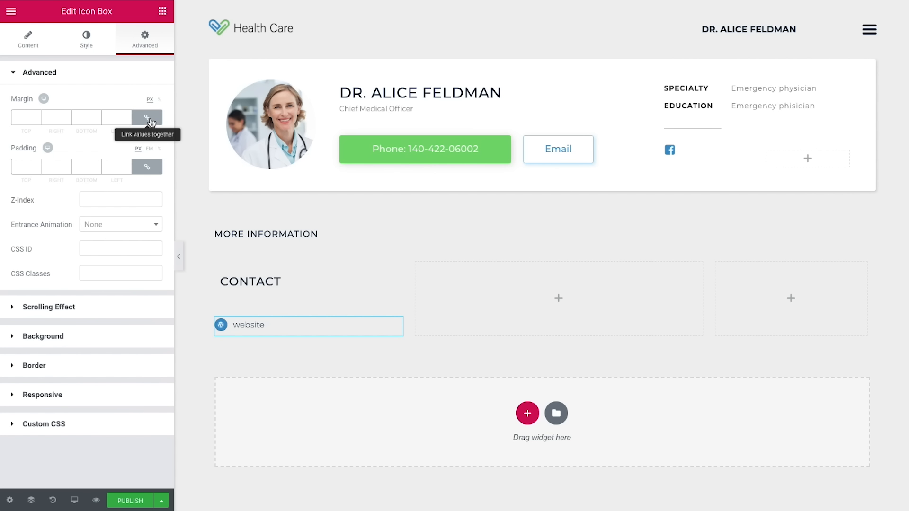
# Step: Give the website item a -10 bottom margin and duplicate it into four copies
pyautogui.click(150, 120)
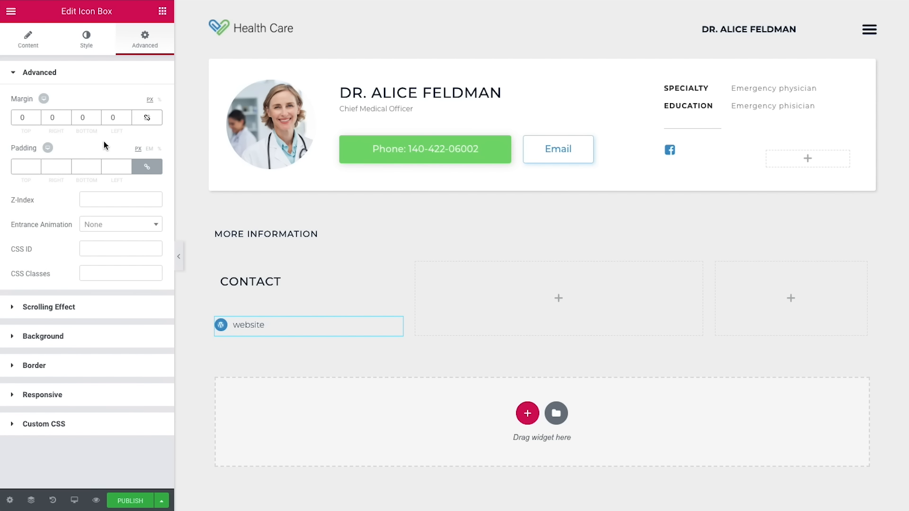
pyautogui.click(96, 121)
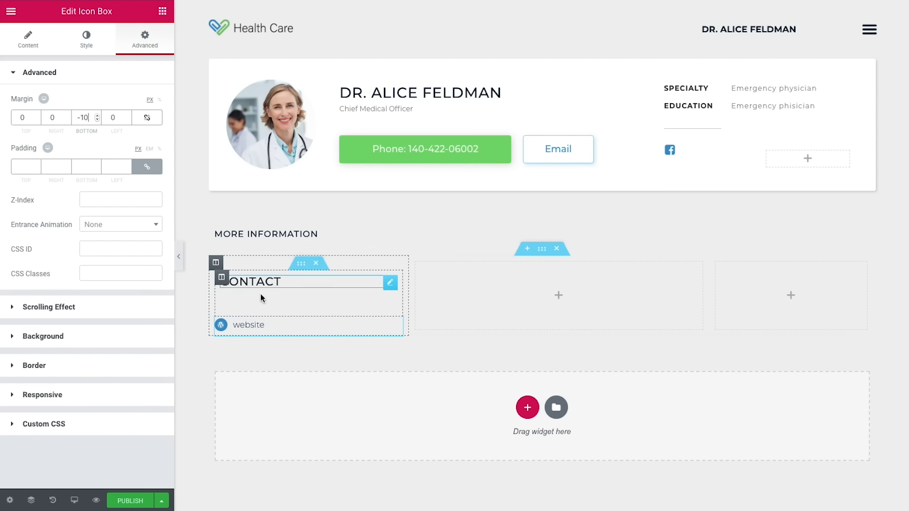
pyautogui.rightClick(396, 328)
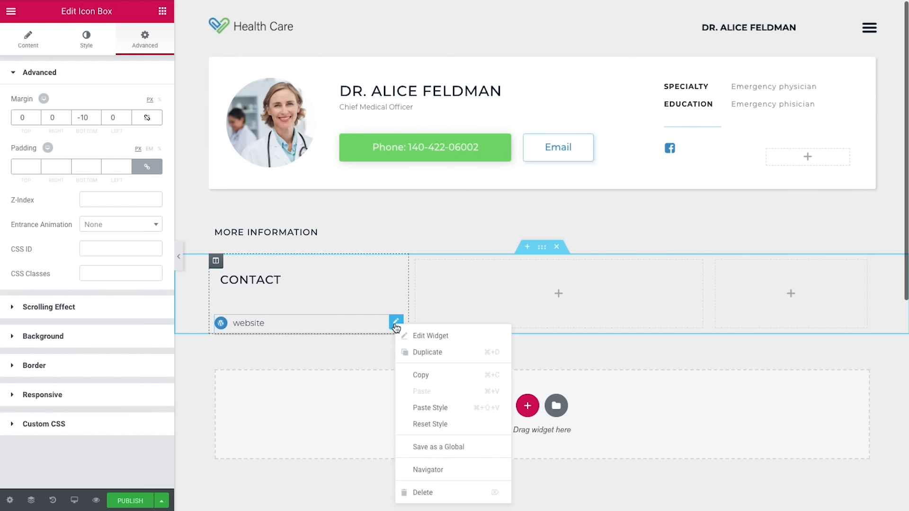
pyautogui.click(421, 352)
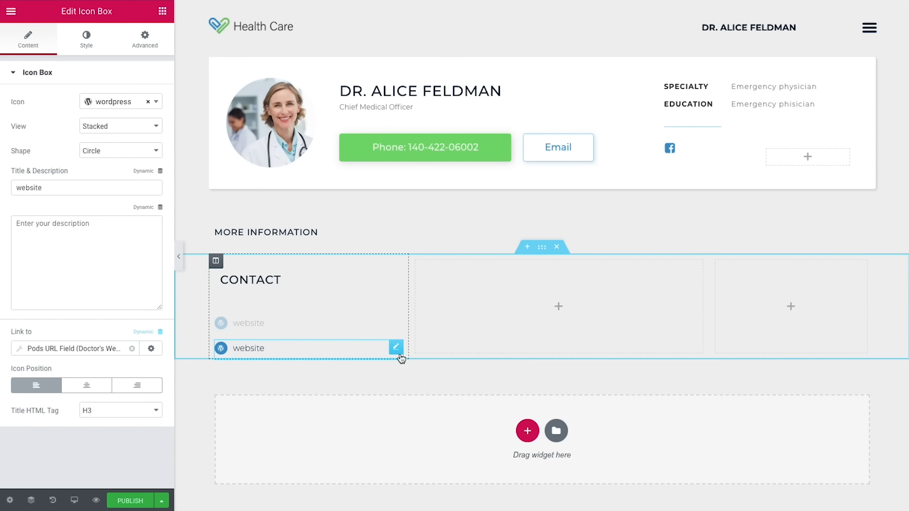
pyautogui.rightClick(400, 359)
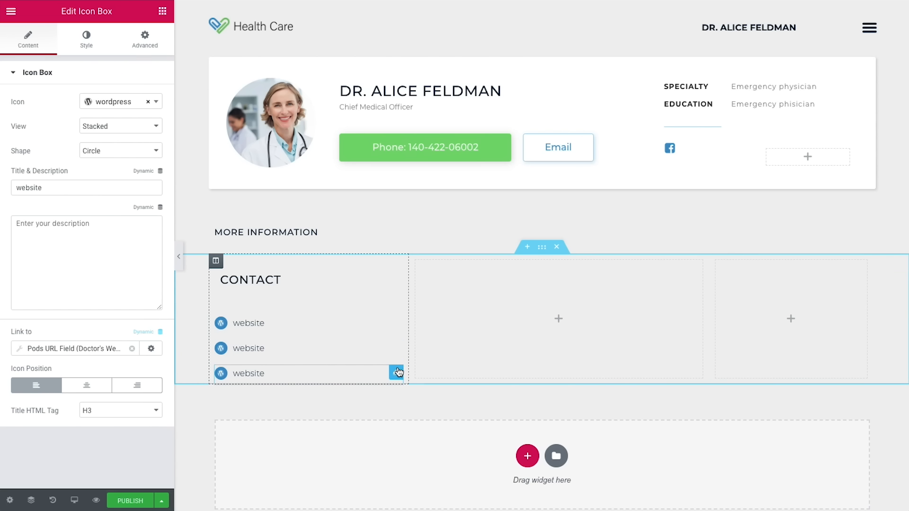
pyautogui.rightClick(396, 372)
pyautogui.click(436, 357)
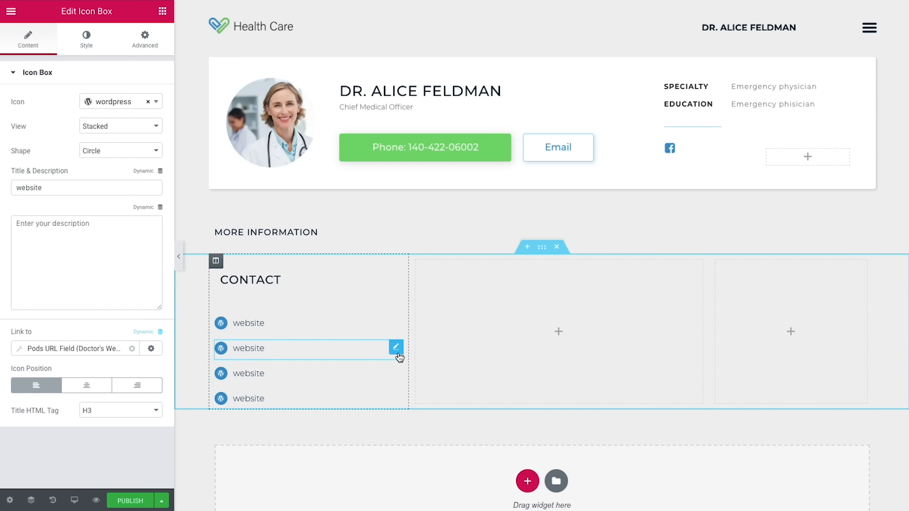
# Step: Give the second contact item the send paper-plane icon
pyautogui.click(396, 347)
pyautogui.click(122, 107)
pyautogui.write('send')
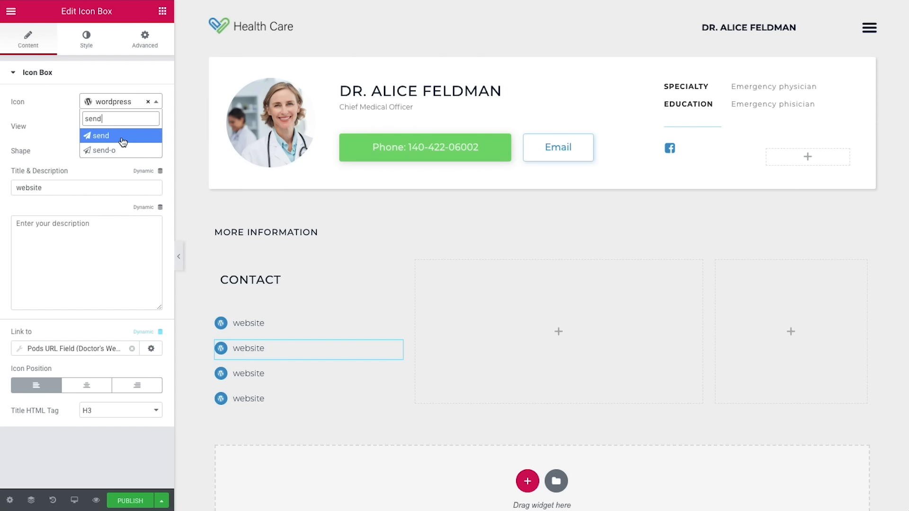
pyautogui.click(121, 137)
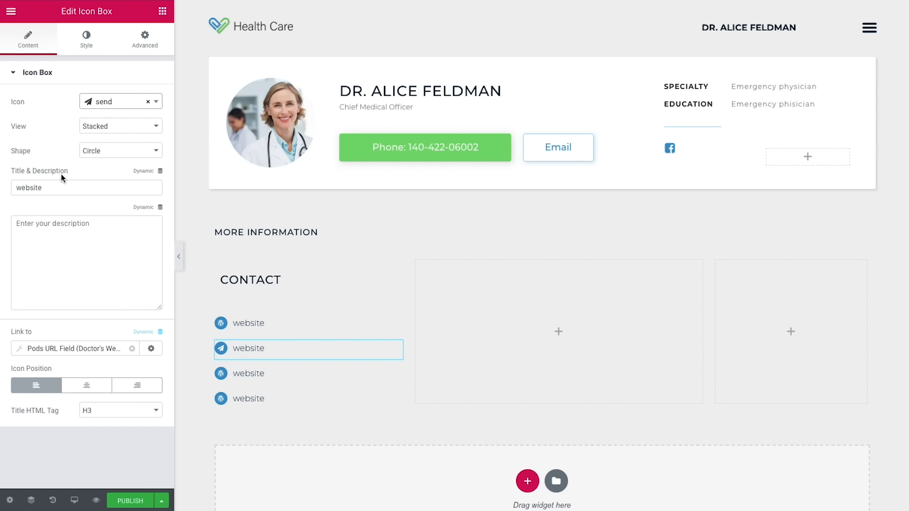
# Step: Pull the item's title dynamically from the Doctor's Address Pods field
pyautogui.click(144, 174)
pyautogui.scroll(-5, 107, 237)
pyautogui.scroll(-3, 106, 236)
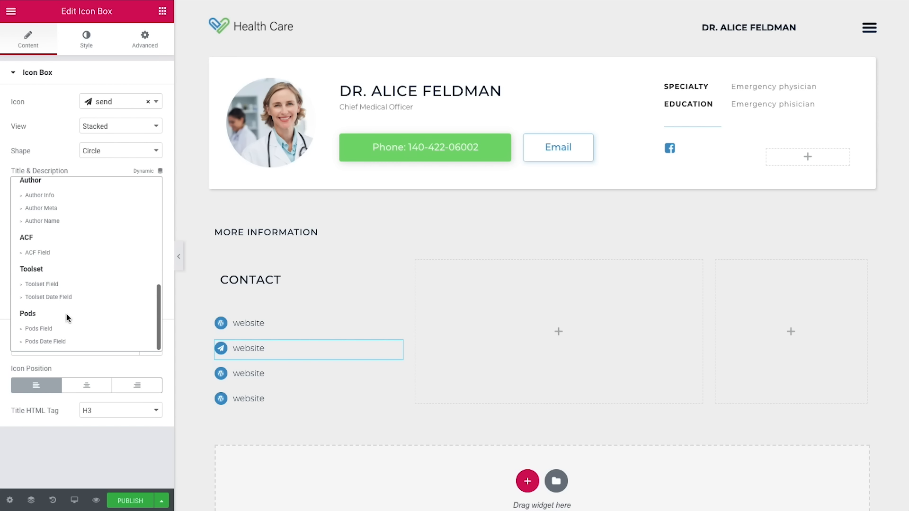
pyautogui.click(67, 329)
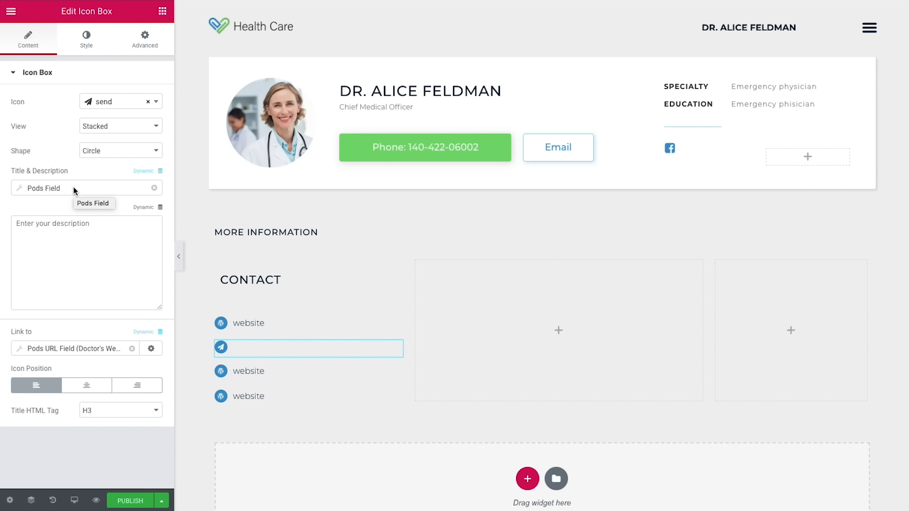
pyautogui.click(74, 190)
pyautogui.click(94, 238)
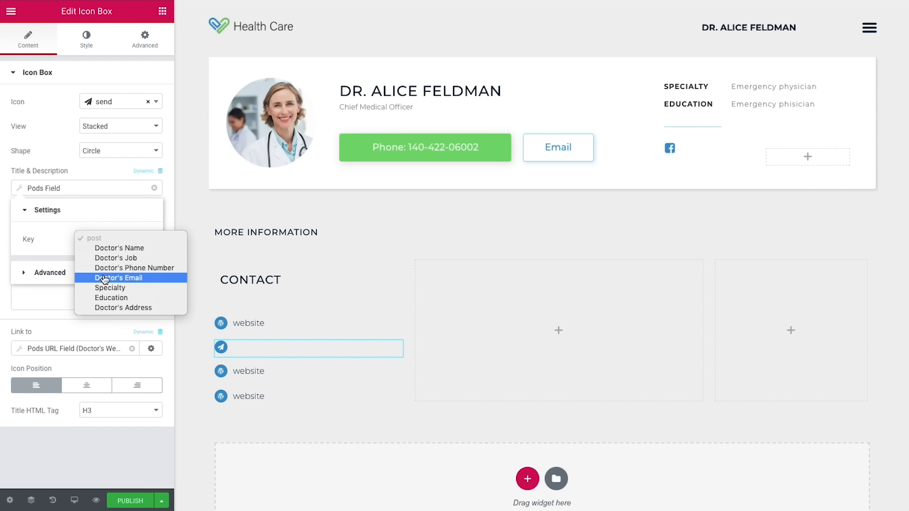
pyautogui.click(118, 308)
pyautogui.click(118, 299)
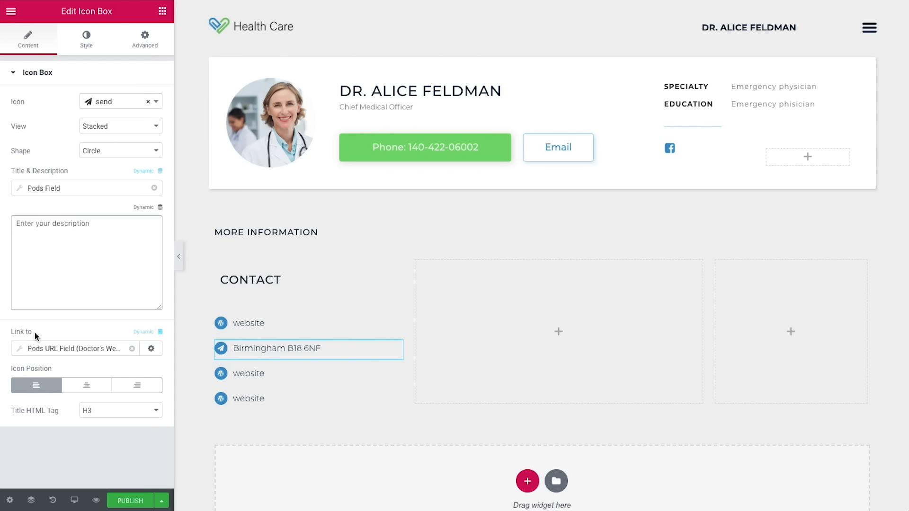
# Step: Clear the address item's dynamic link, then give the third contact item the envelope-o icon
pyautogui.click(132, 348)
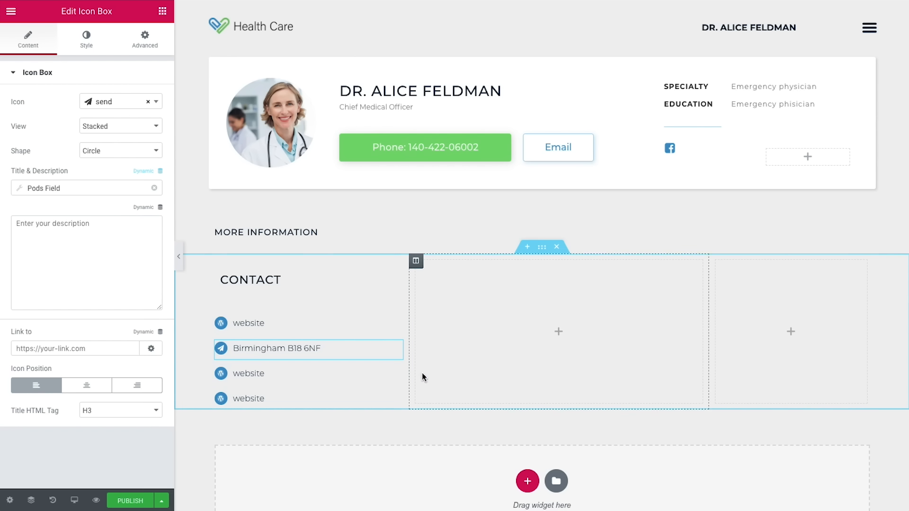
pyautogui.click(396, 373)
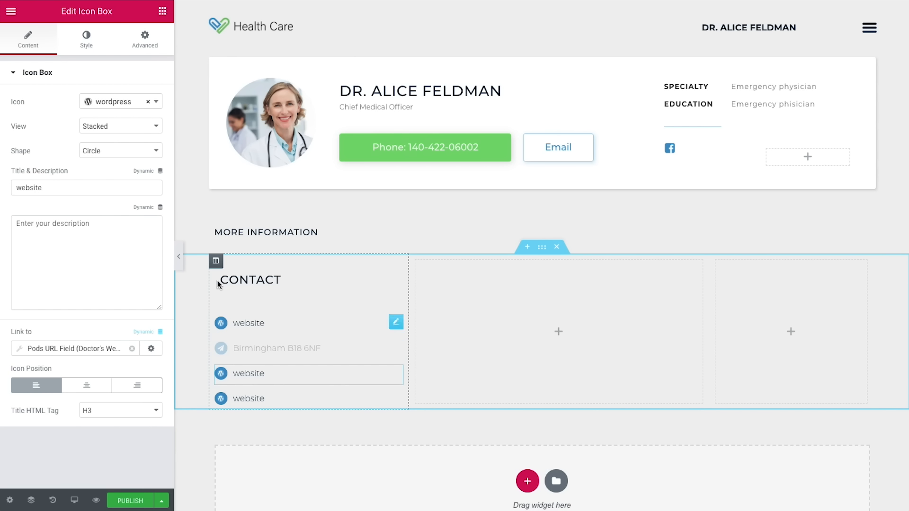
pyautogui.click(124, 104)
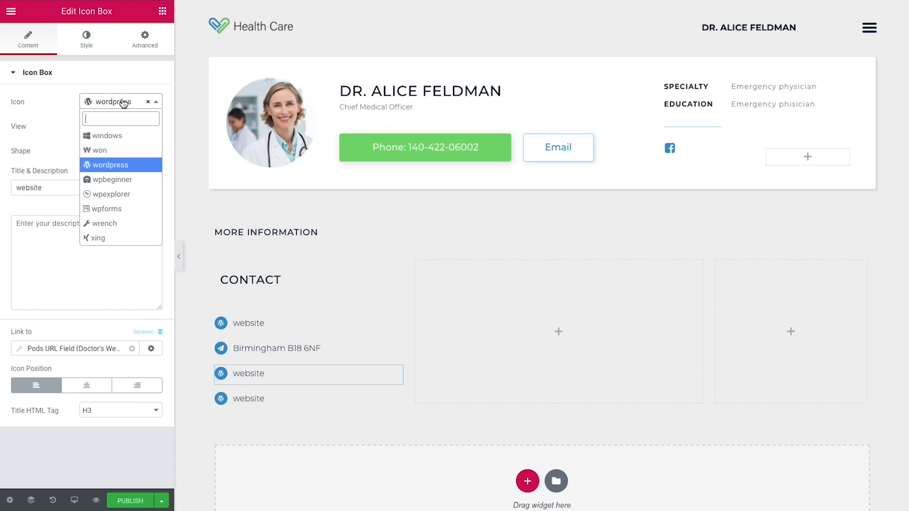
pyautogui.write('enve')
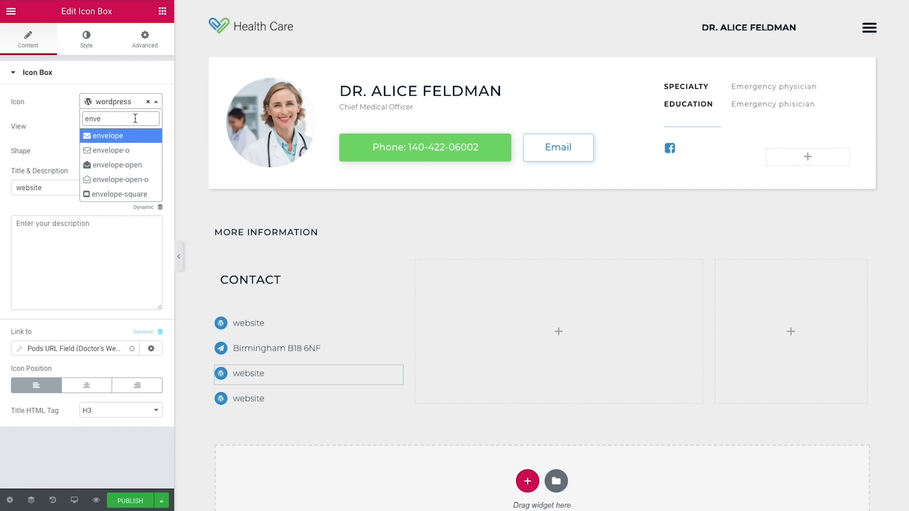
pyautogui.click(132, 156)
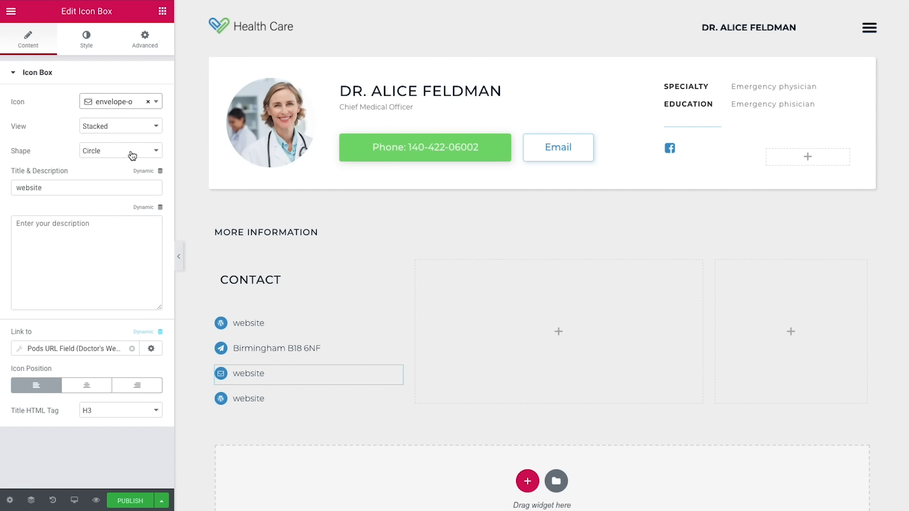
# Step: Pull the third item's title from the Pods field Doctor's Email
pyautogui.click(145, 173)
pyautogui.scroll(-6, 113, 219)
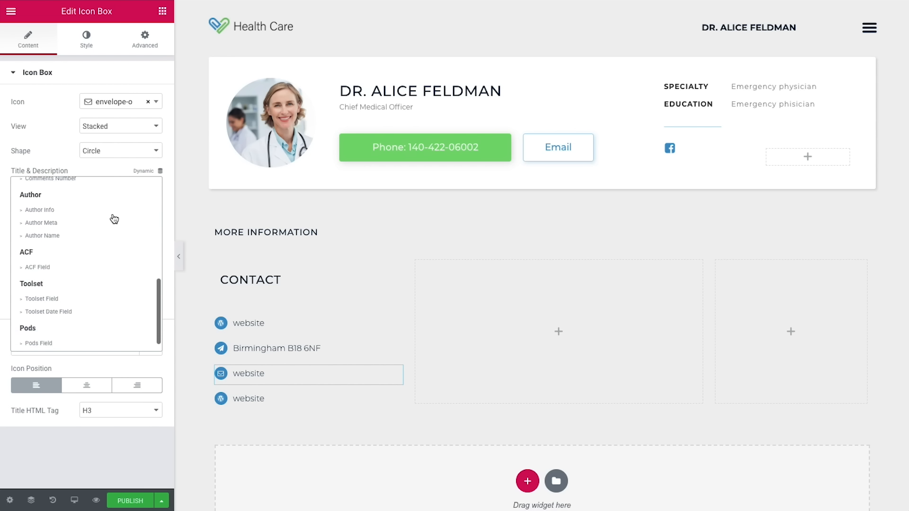
pyautogui.click(58, 328)
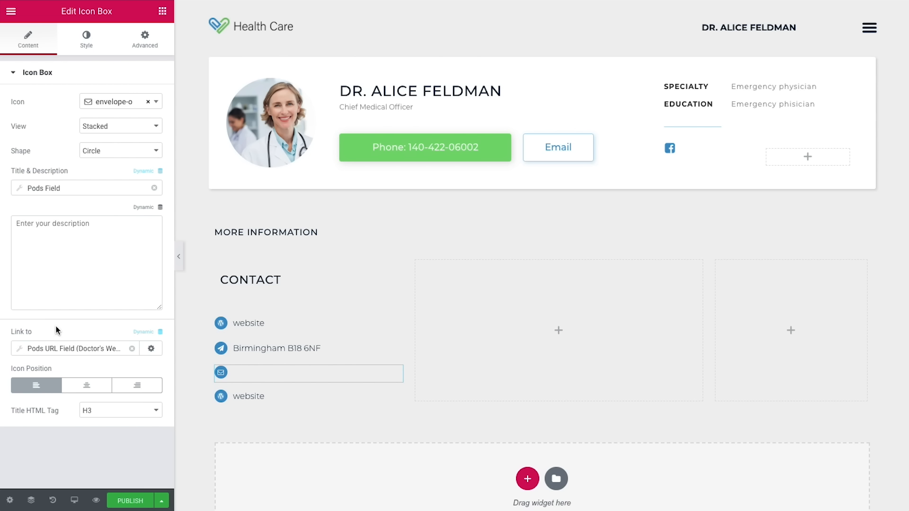
pyautogui.click(85, 190)
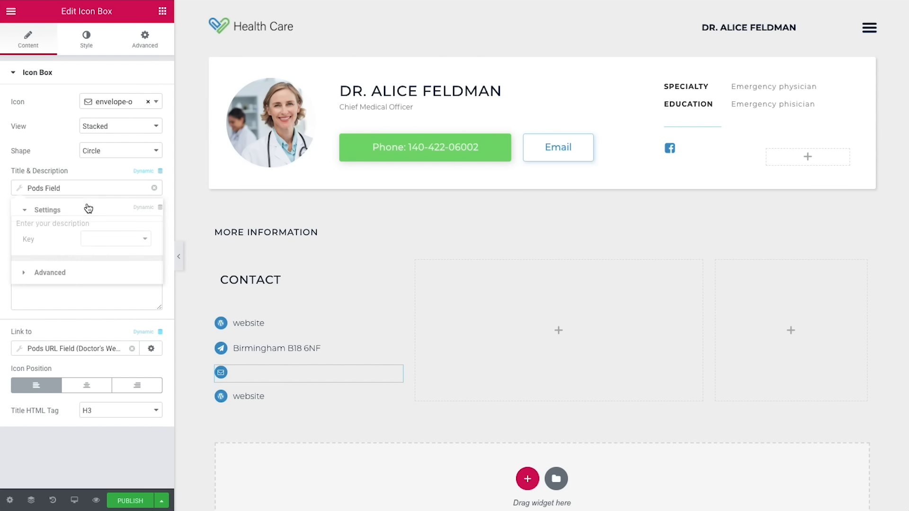
pyautogui.click(103, 238)
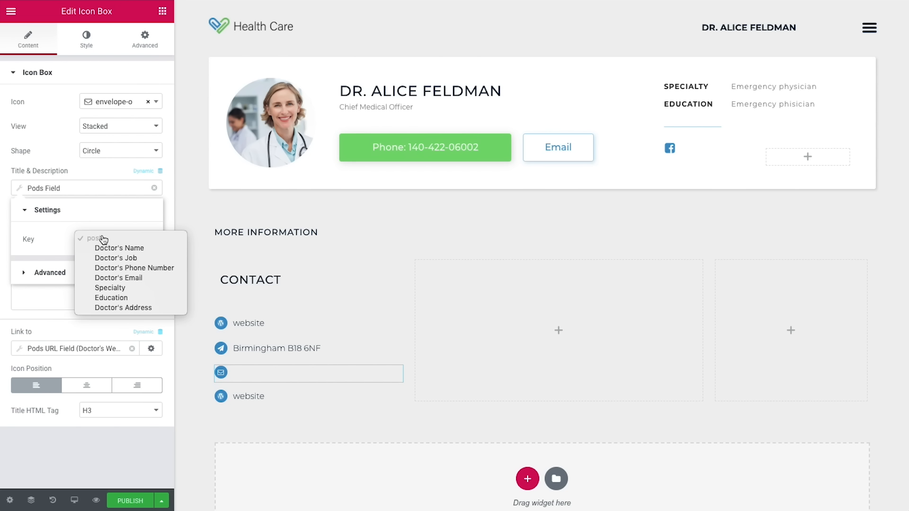
pyautogui.click(124, 278)
pyautogui.click(120, 287)
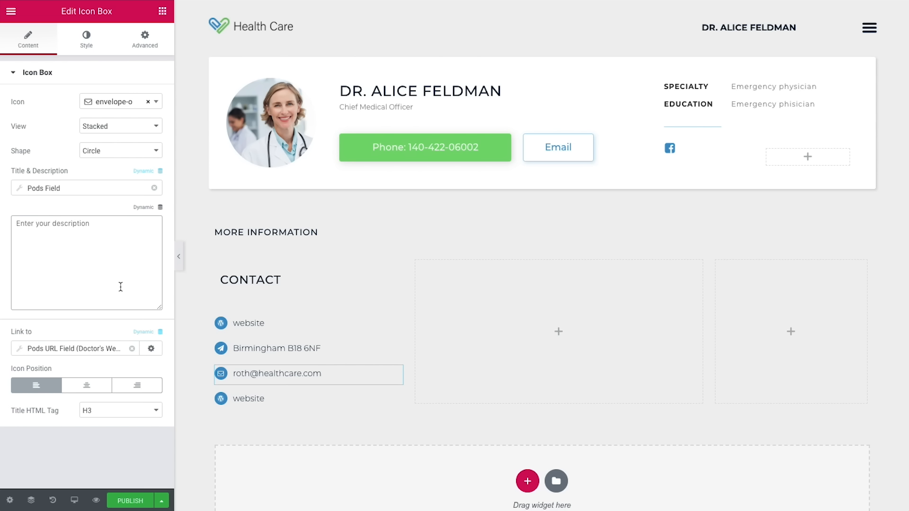
# Step: Set the item's dynamic link Key to Doctor's Email
pyautogui.click(72, 348)
pyautogui.click(115, 400)
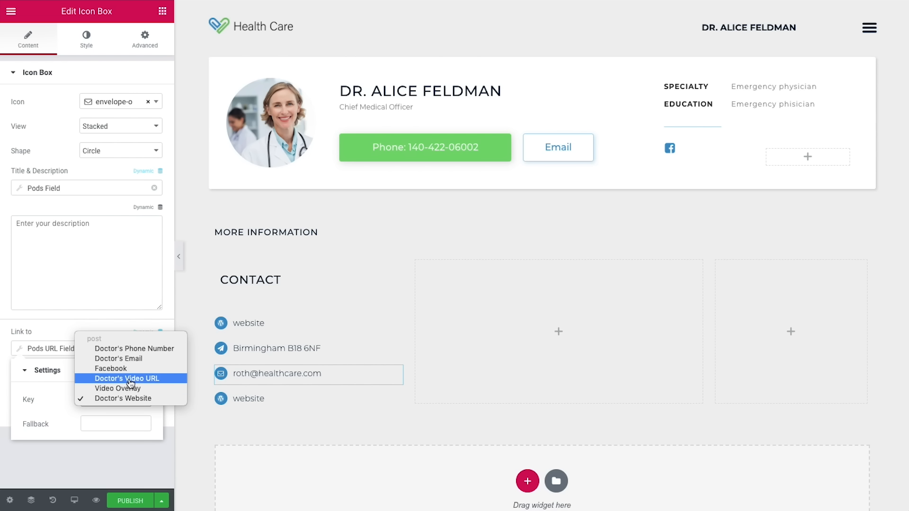
pyautogui.click(139, 359)
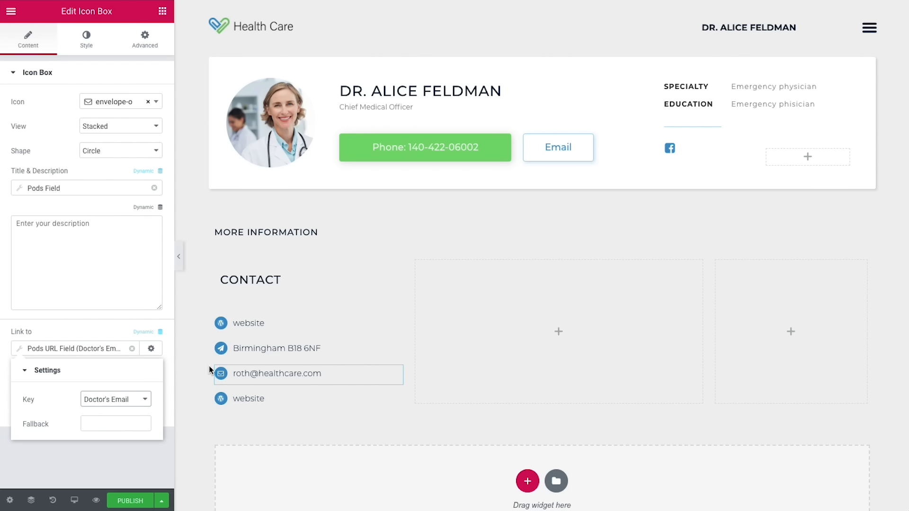
pyautogui.click(69, 291)
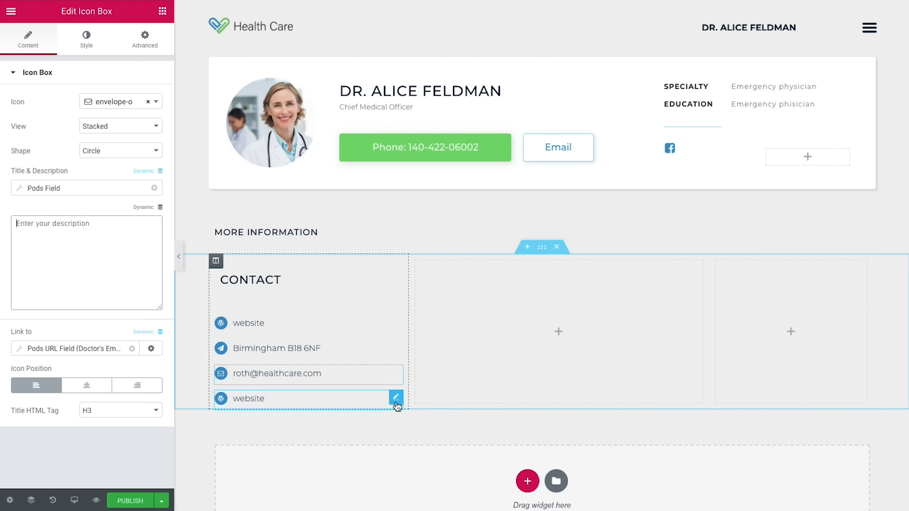
# Step: Give the last contact item the phone icon
pyautogui.click(396, 400)
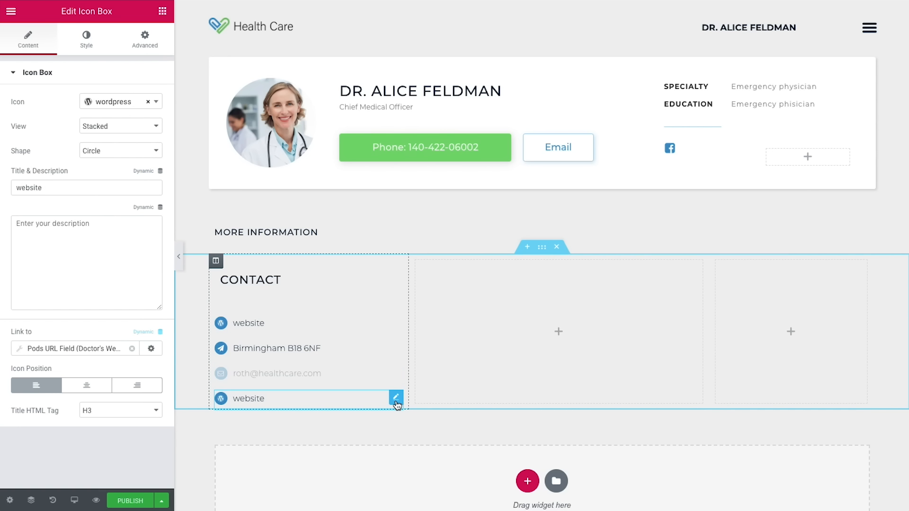
pyautogui.click(116, 104)
pyautogui.write('phone')
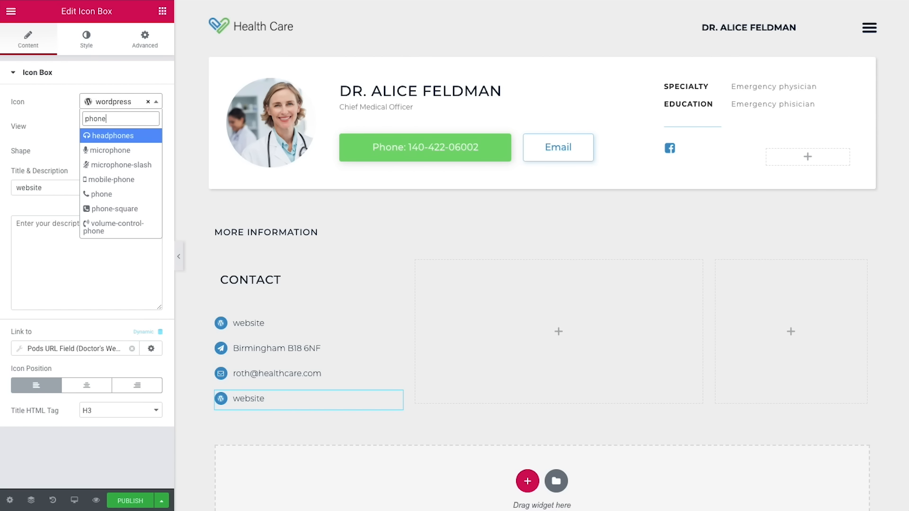
pyautogui.click(111, 195)
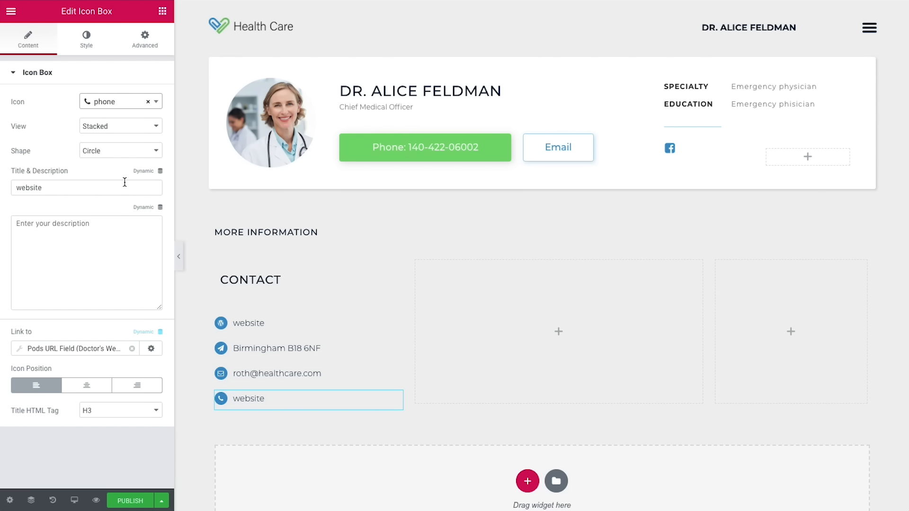
# Step: Pull its title from the Pods field Doctor's Phone Number and clear its link
pyautogui.click(143, 171)
pyautogui.scroll(-5, 90, 256)
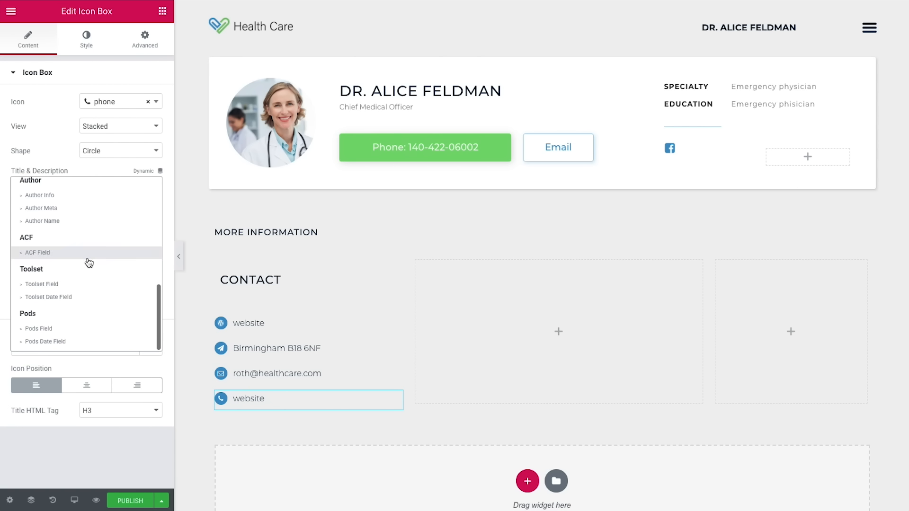
pyautogui.click(74, 329)
pyautogui.click(116, 193)
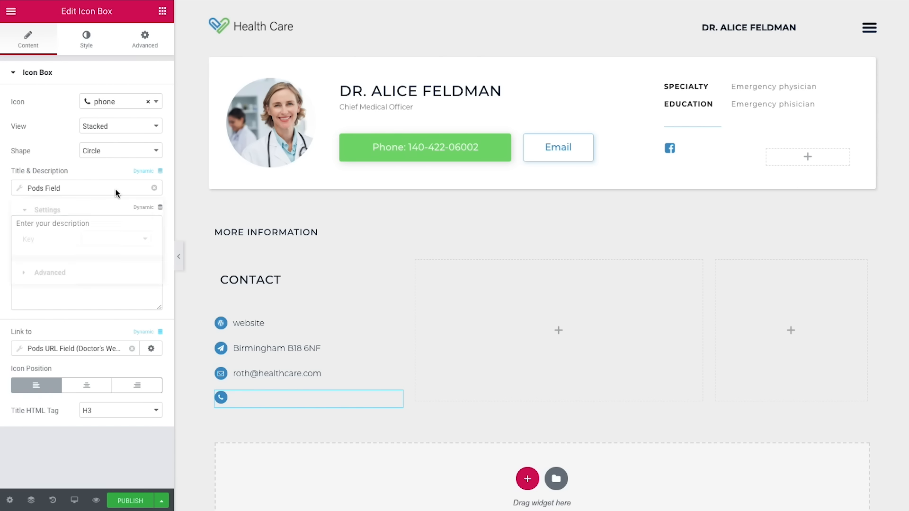
pyautogui.click(100, 244)
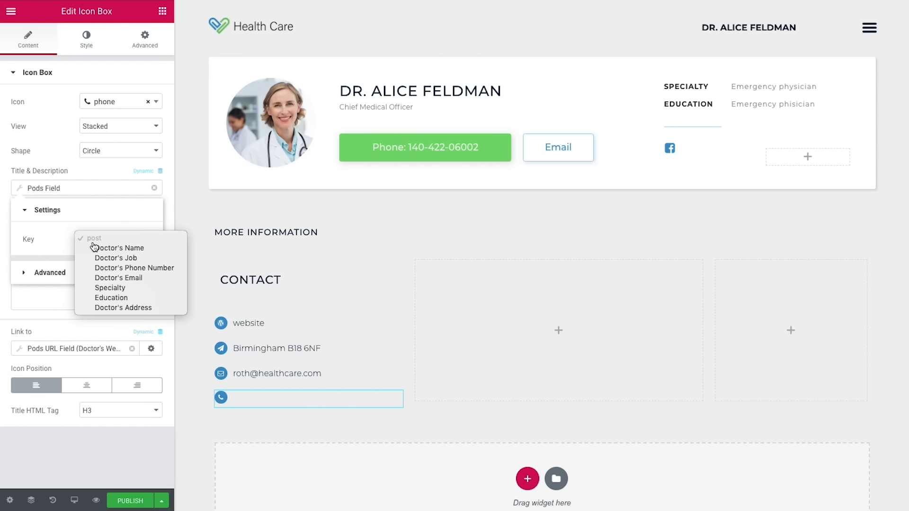
pyautogui.click(136, 268)
pyautogui.click(114, 297)
pyautogui.click(131, 349)
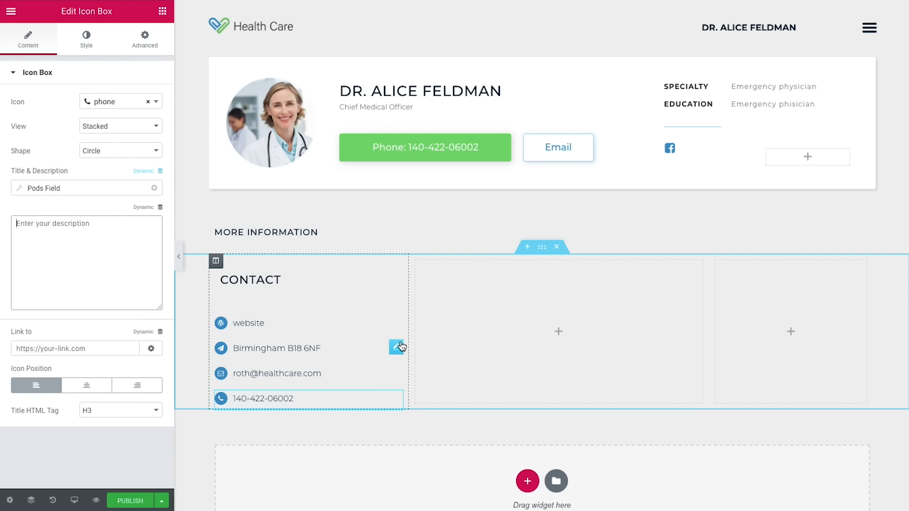
# Step: Move the contact items into the CONTACT section, Birmingham address second, and centre content vertically
pyautogui.moveTo(401, 327); pyautogui.dragTo(351, 312)
pyautogui.moveTo(397, 361); pyautogui.dragTo(350, 311)
pyautogui.moveTo(396, 387); pyautogui.dragTo(346, 327)
pyautogui.moveTo(390, 393); pyautogui.dragTo(329, 326)
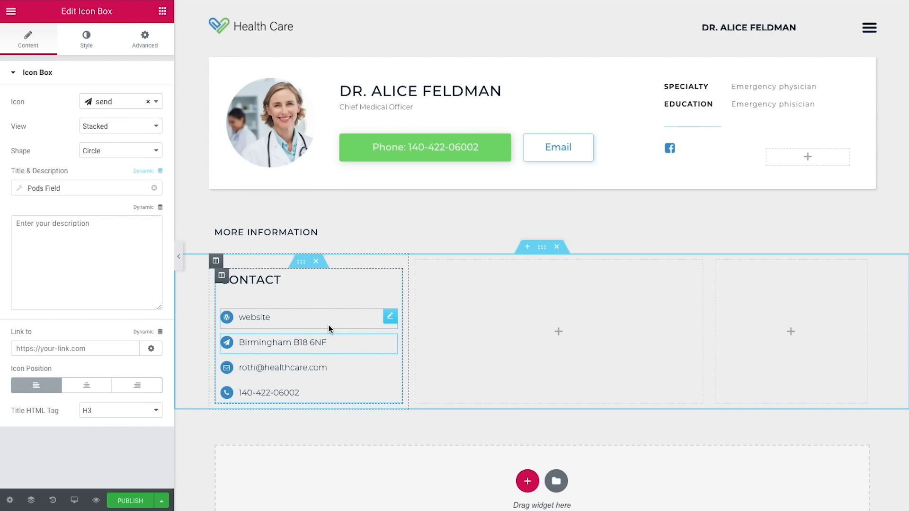
pyautogui.click(303, 264)
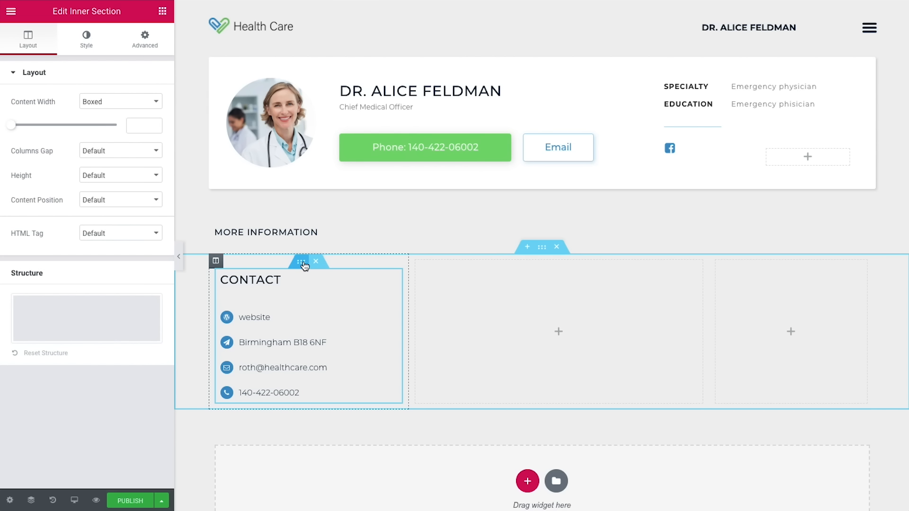
pyautogui.click(100, 201)
pyautogui.click(94, 217)
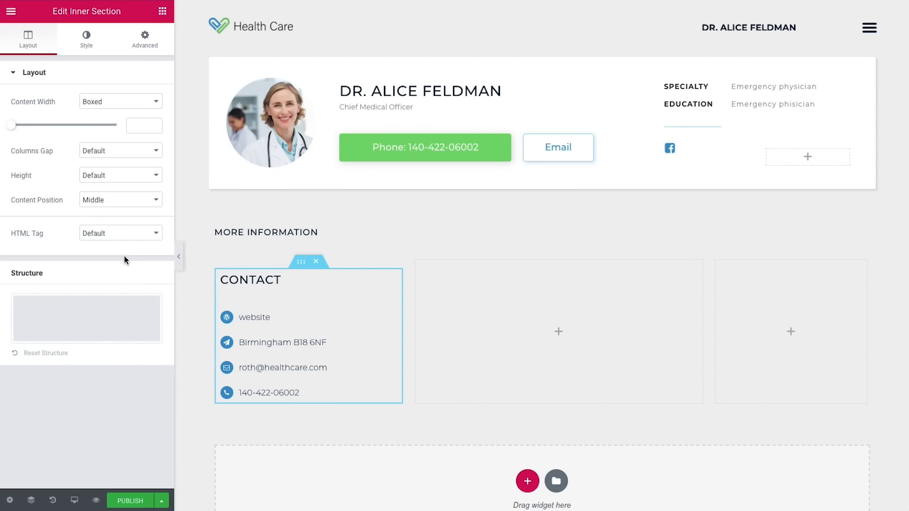
# Step: Give the section a classic #ffffff background and a 3 px border radius
pyautogui.click(83, 34)
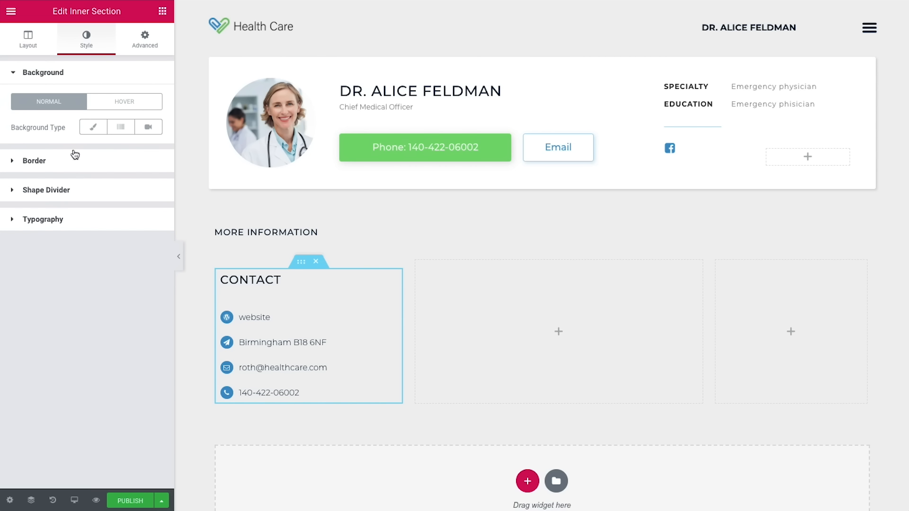
pyautogui.click(94, 128)
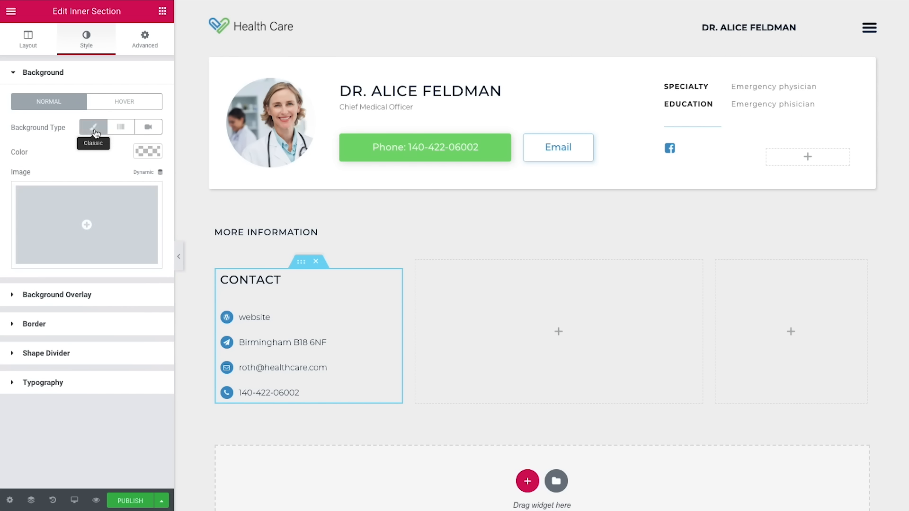
pyautogui.click(146, 151)
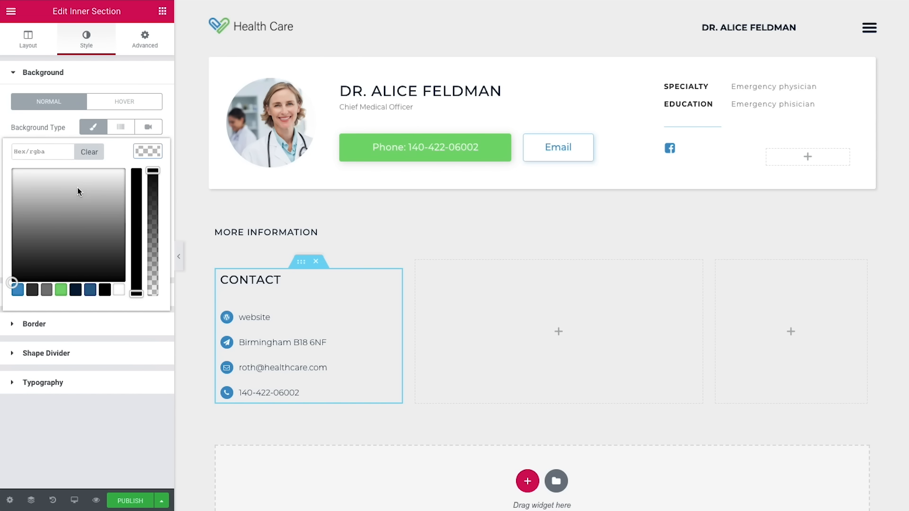
pyautogui.click(109, 414)
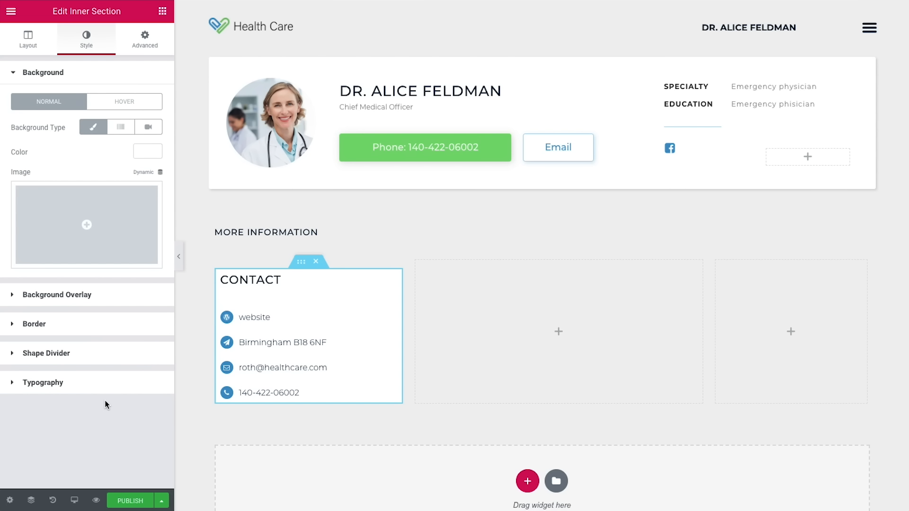
pyautogui.click(52, 324)
pyautogui.click(26, 224)
pyautogui.write('3')
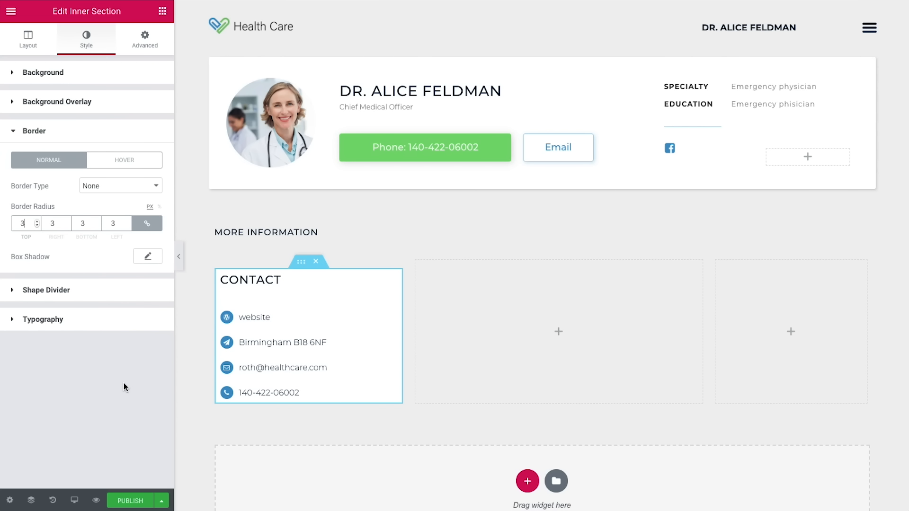
# Step: Set the box shadow colour to rgba(0,0,0,0.15)
pyautogui.click(147, 260)
pyautogui.click(139, 287)
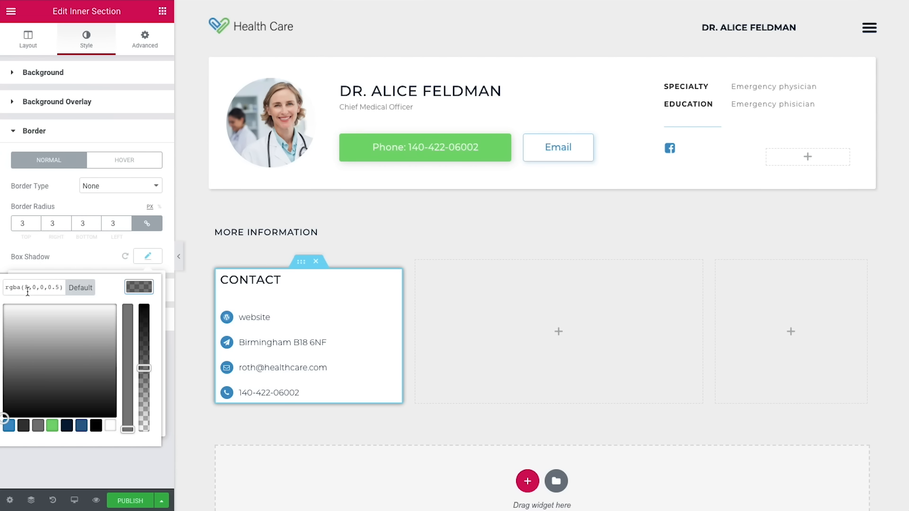
pyautogui.click(56, 287)
pyautogui.write('1')
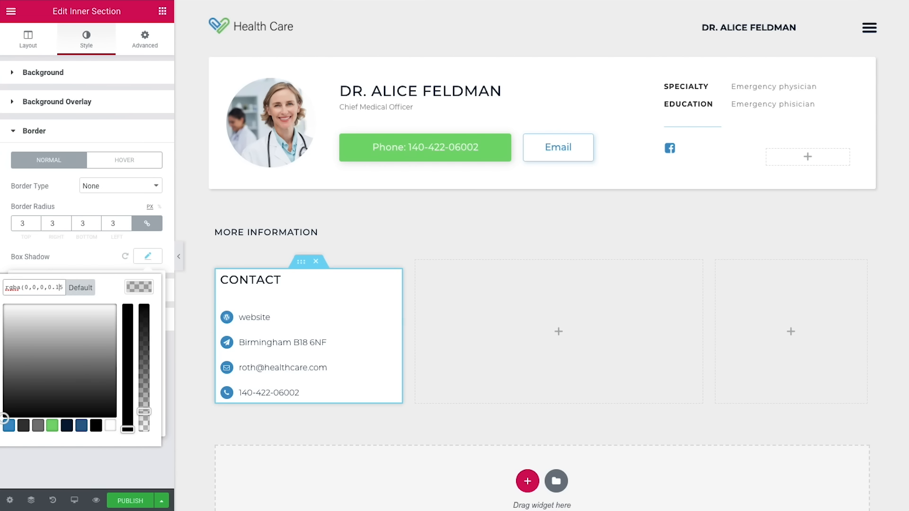
pyautogui.click(133, 286)
# Step: Offset the shadow 2 horizontally and 2 vertically with blur 8
pyautogui.doubleClick(128, 316)
pyautogui.write('2')
pyautogui.click(133, 346)
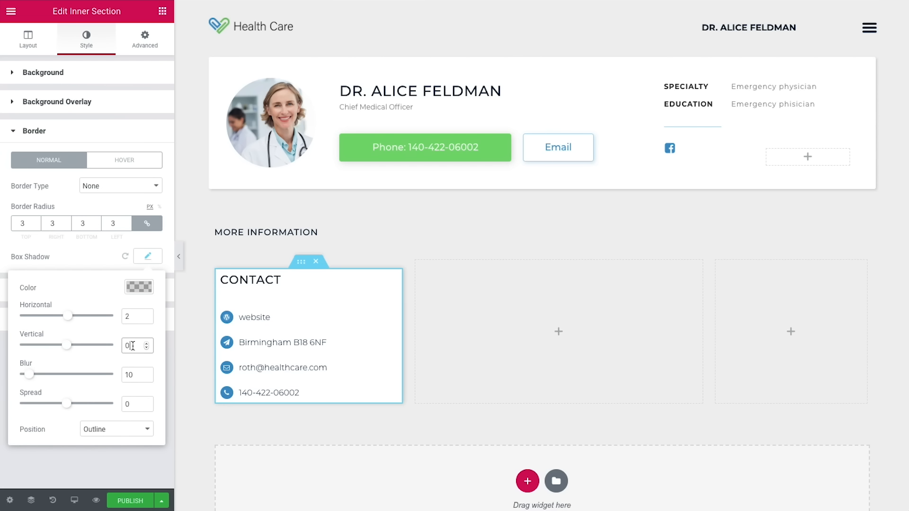
pyautogui.write('2')
pyautogui.click(132, 375)
pyautogui.moveTo(135, 377); pyautogui.dragTo(122, 377)
pyautogui.write('8')
pyautogui.click(125, 160)
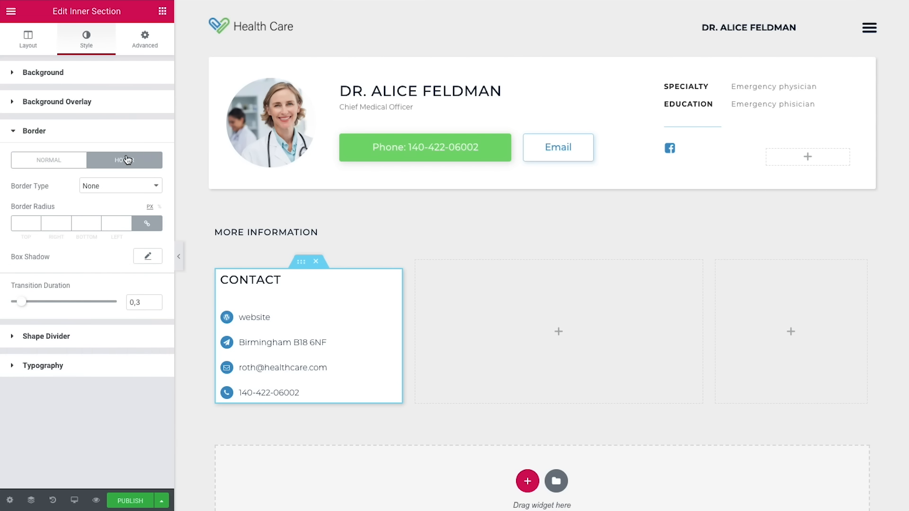
# Step: Set the hover shadow to rgba(0,0,0,0.15), horizontal offset 2, vertical offset 6
pyautogui.click(147, 256)
pyautogui.click(134, 286)
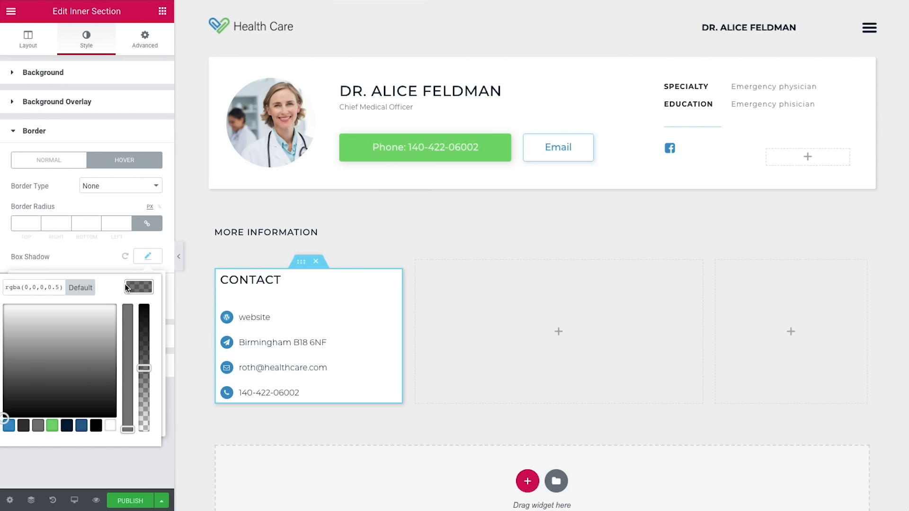
pyautogui.click(57, 288)
pyautogui.write('1')
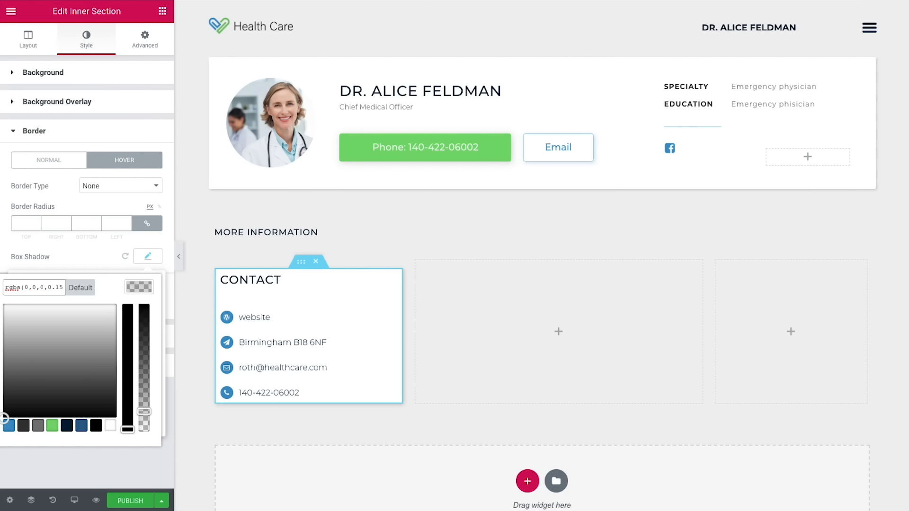
pyautogui.click(143, 291)
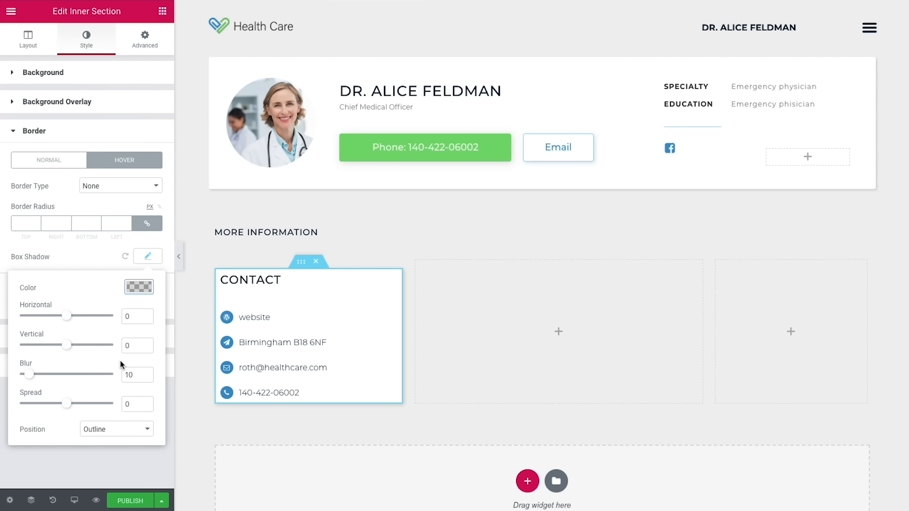
pyautogui.doubleClick(122, 321)
pyautogui.write('2')
pyautogui.doubleClick(132, 345)
pyautogui.write('6')
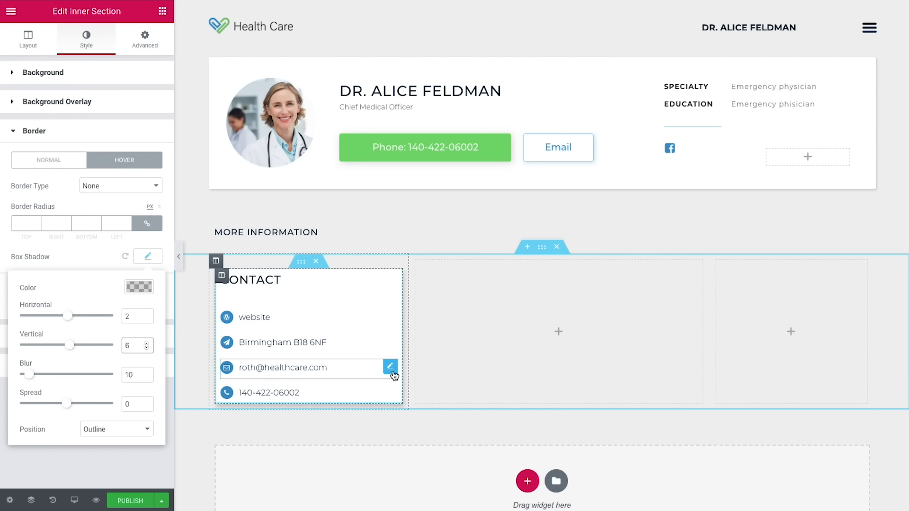
pyautogui.click(79, 264)
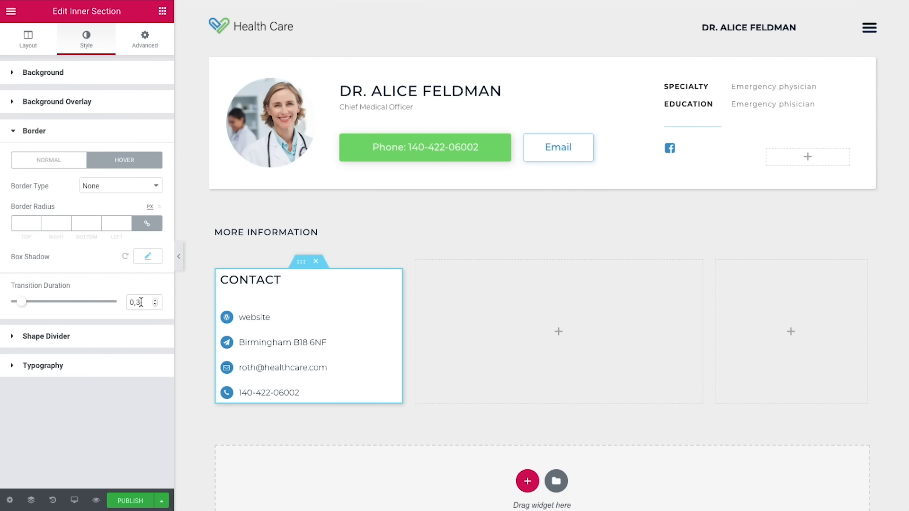
# Step: Unlink margin and padding values and set the bottom margin to 40
pyautogui.click(145, 41)
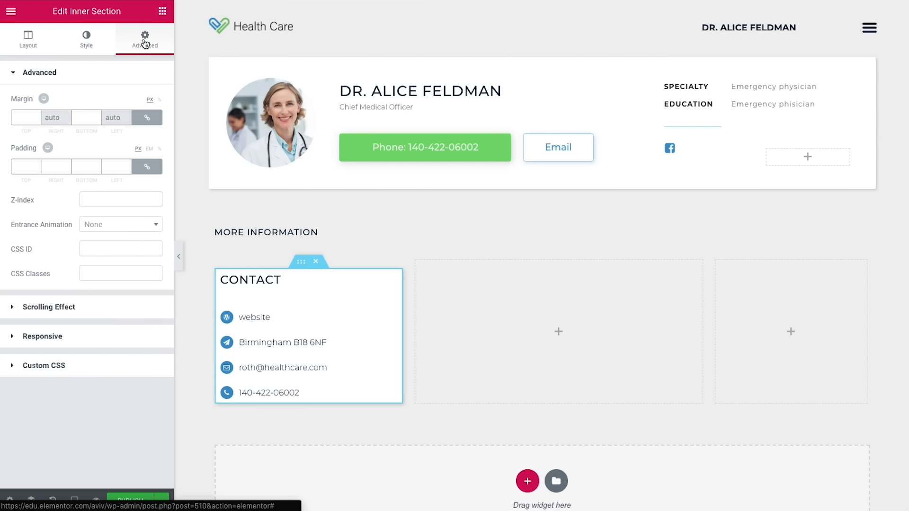
pyautogui.click(152, 117)
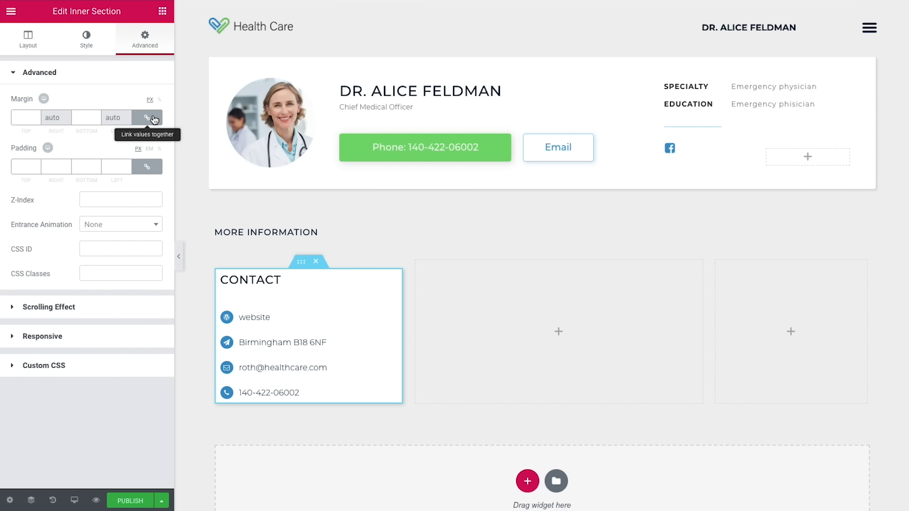
pyautogui.click(146, 167)
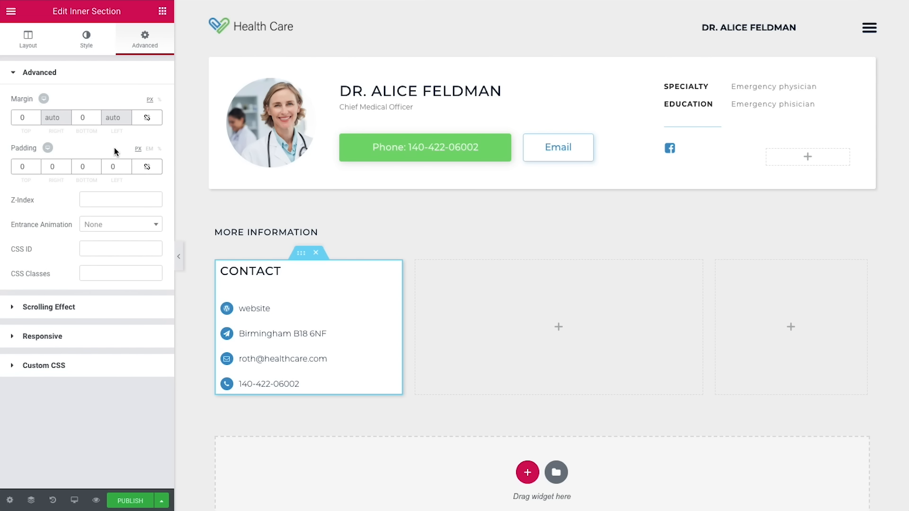
pyautogui.doubleClick(78, 118)
pyautogui.write('40')
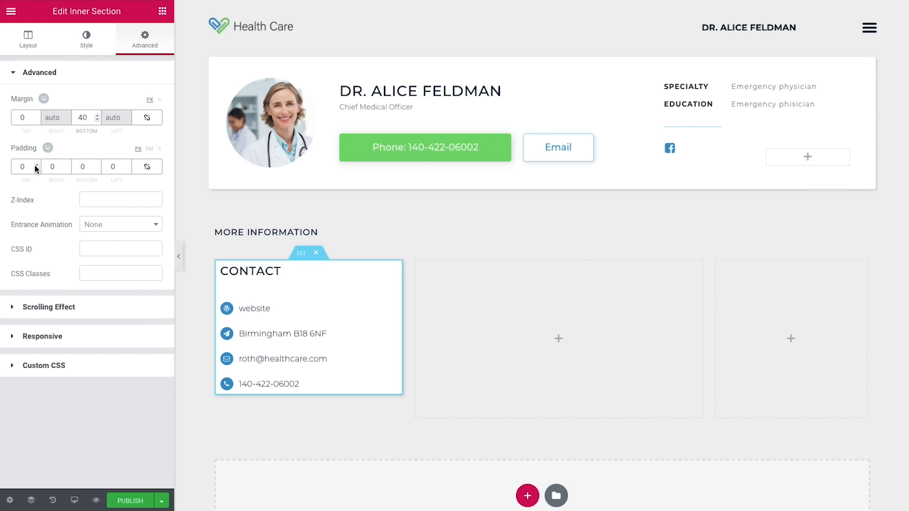
# Step: Set padding to 40 top and bottom, 35 right and left
pyautogui.doubleClick(15, 166)
pyautogui.write('40')
pyautogui.click(82, 166)
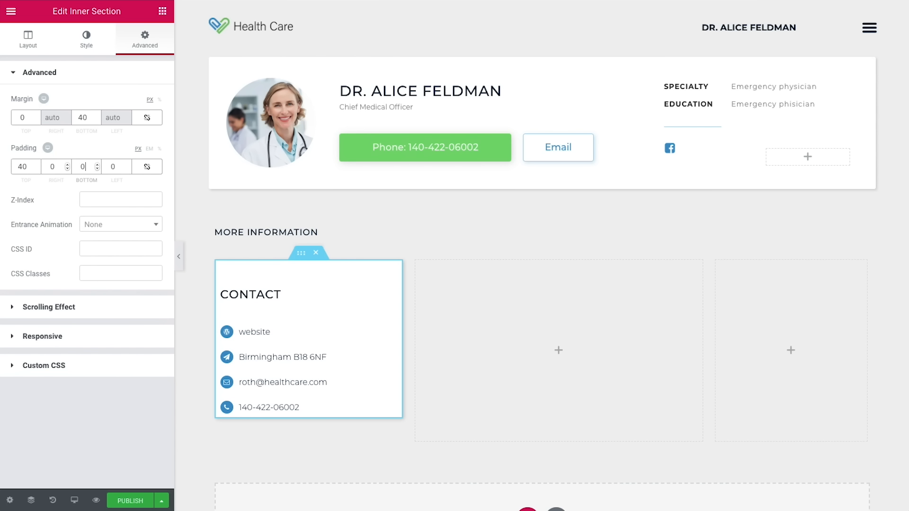
pyautogui.write('40')
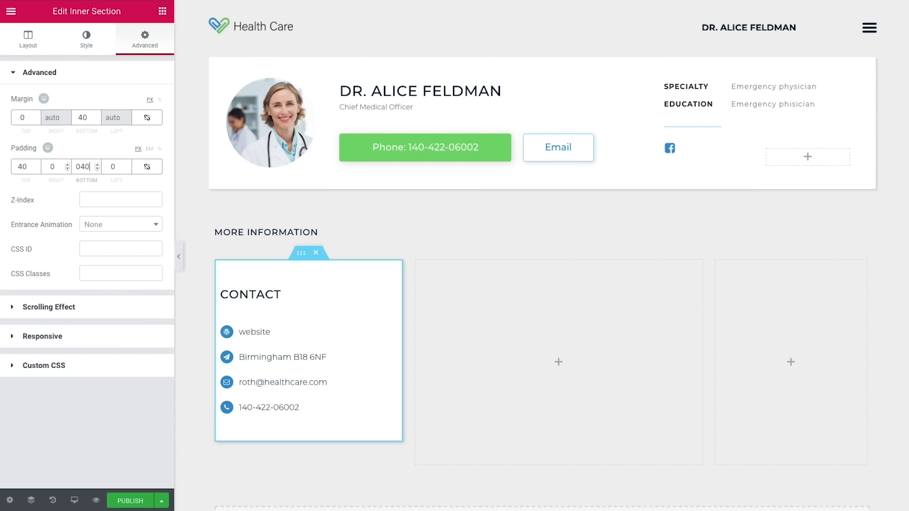
pyautogui.doubleClick(50, 168)
pyautogui.write('35')
pyautogui.doubleClick(104, 168)
pyautogui.write('35')
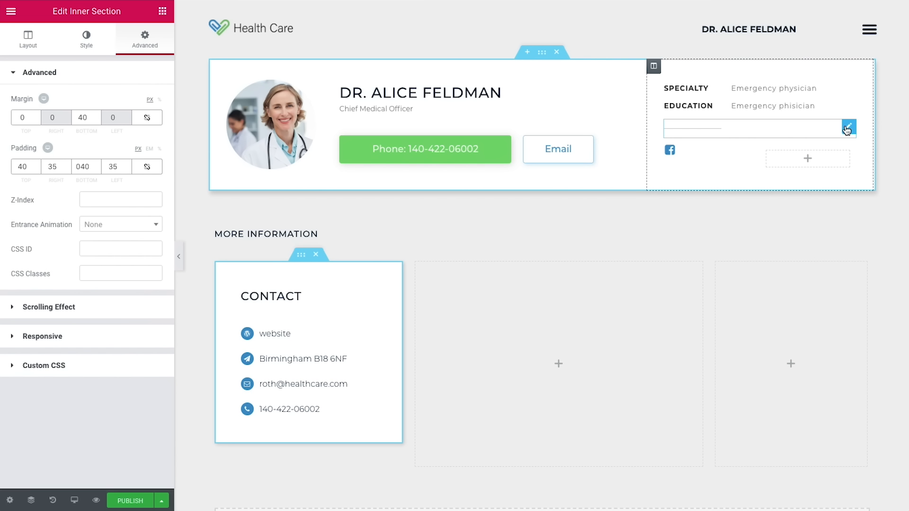
# Step: Duplicate the header card's divider and move the copy below the Contact card
pyautogui.rightClick(848, 129)
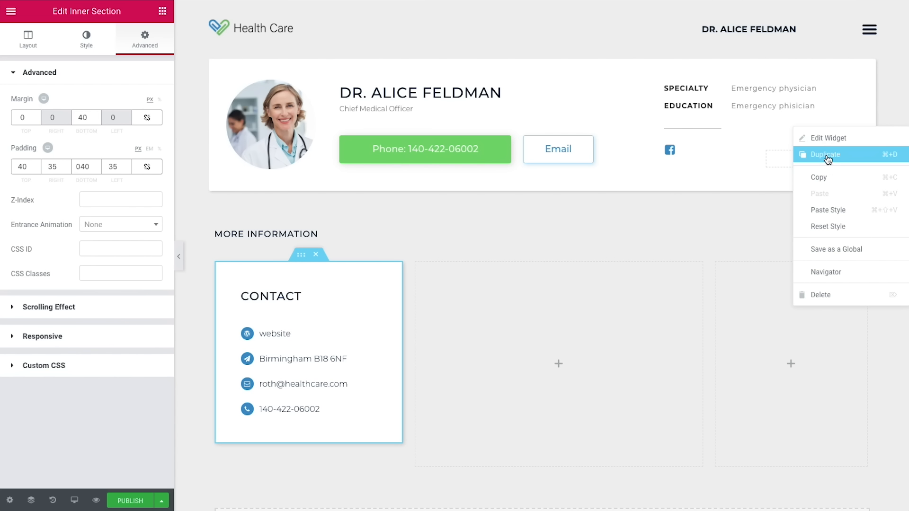
pyautogui.click(829, 156)
pyautogui.scroll(-1, 617, 276)
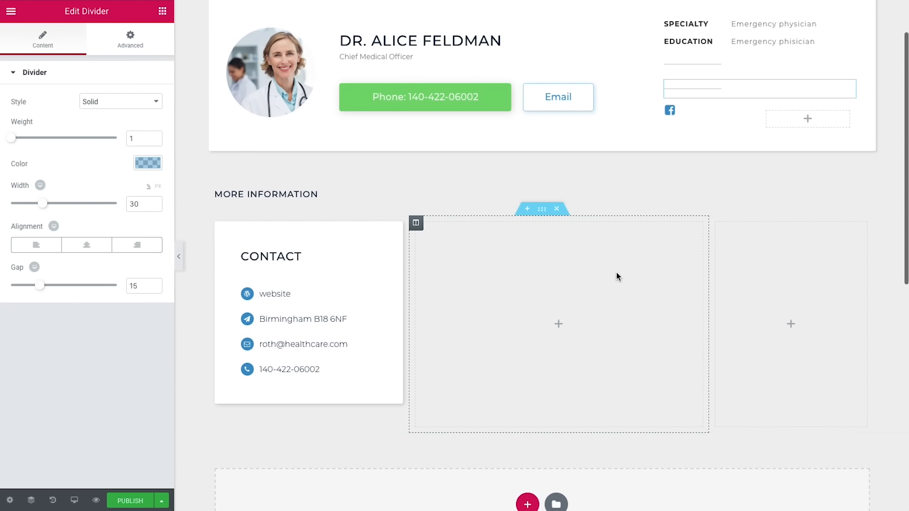
pyautogui.moveTo(848, 89); pyautogui.dragTo(298, 442)
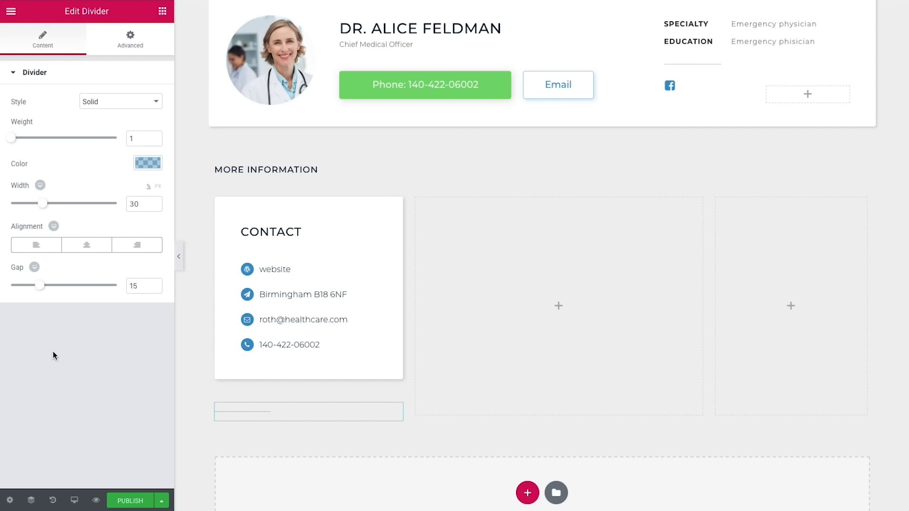
# Step: Stretch the divider to 100% width with a gap of 2
pyautogui.moveTo(47, 205); pyautogui.dragTo(158, 204)
pyautogui.doubleClick(139, 288)
pyautogui.write('5')
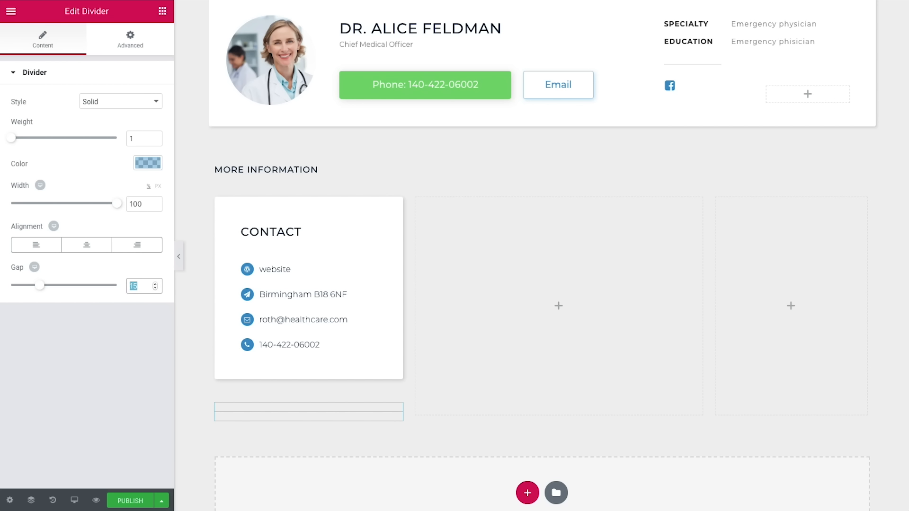
pyautogui.press('BackSpace')
pyautogui.write('2')
# Step: Set the divider's margin to 0 top and 30 bottom
pyautogui.click(132, 51)
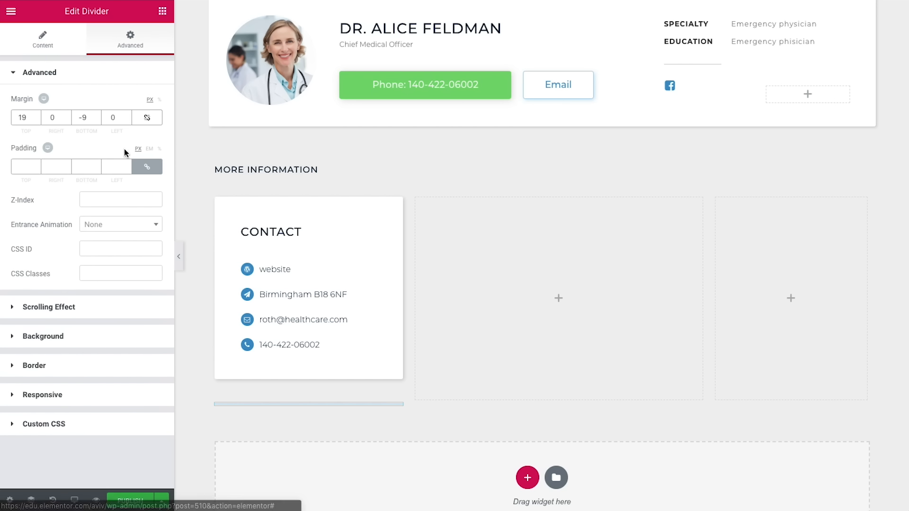
pyautogui.doubleClick(22, 118)
pyautogui.write('0')
pyautogui.doubleClick(79, 123)
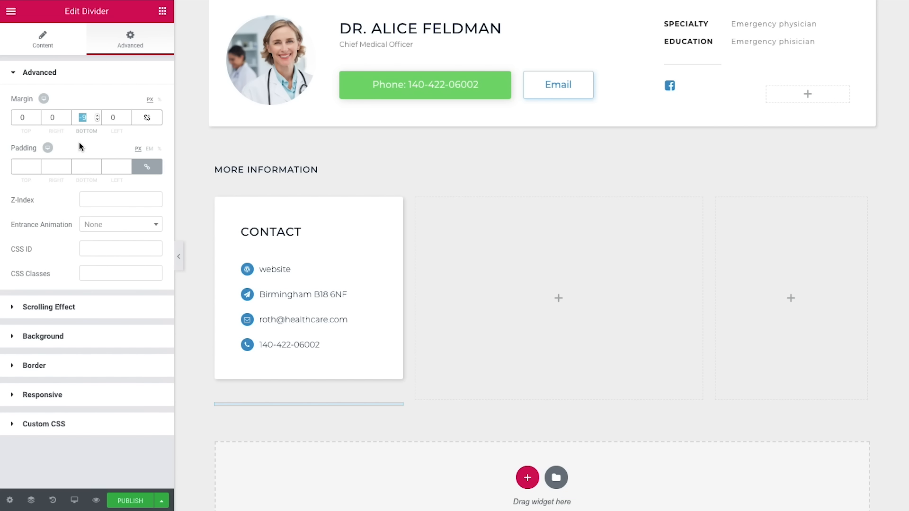
pyautogui.write('30')
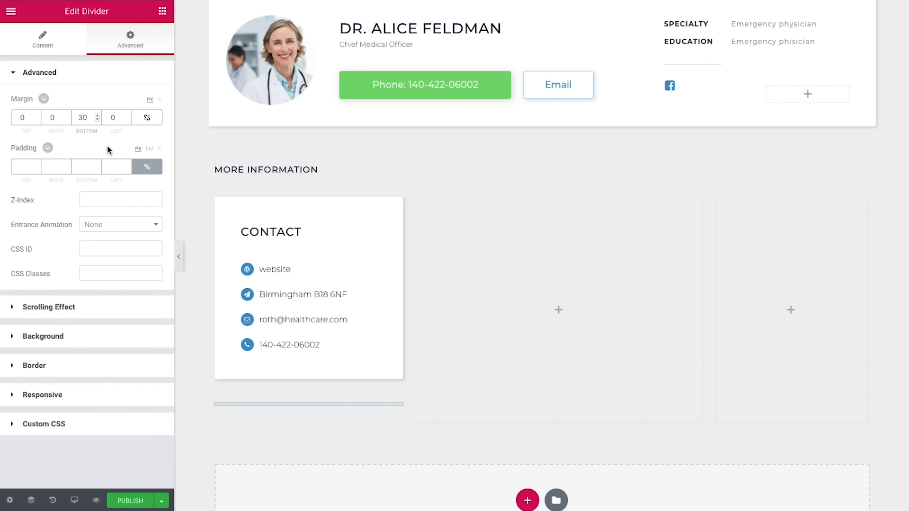
pyautogui.click(163, 11)
# Step: Add a heading 'realted doctors' below the divider and colour it dark navy
pyautogui.moveTo(135, 369); pyautogui.dragTo(306, 403)
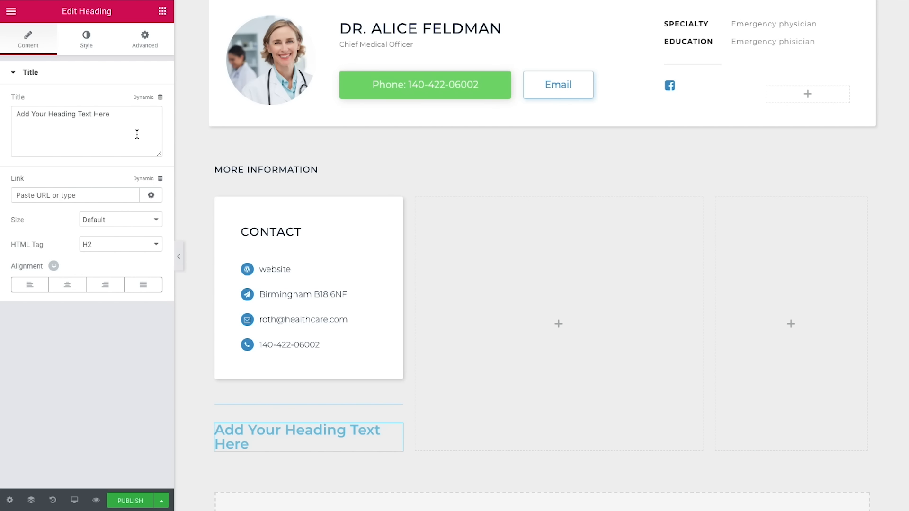
pyautogui.moveTo(137, 135); pyautogui.dragTo(10, 115)
pyautogui.write('realted doctors')
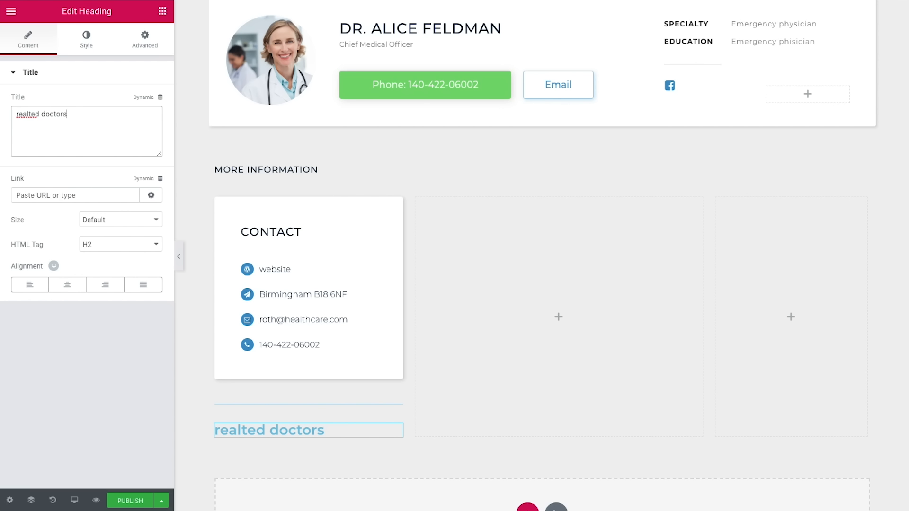
pyautogui.click(73, 48)
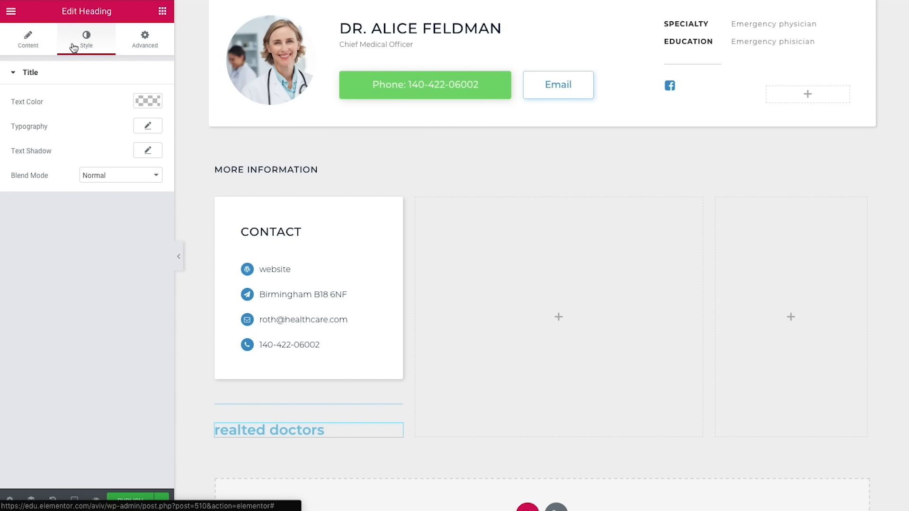
pyautogui.click(145, 101)
pyautogui.click(75, 241)
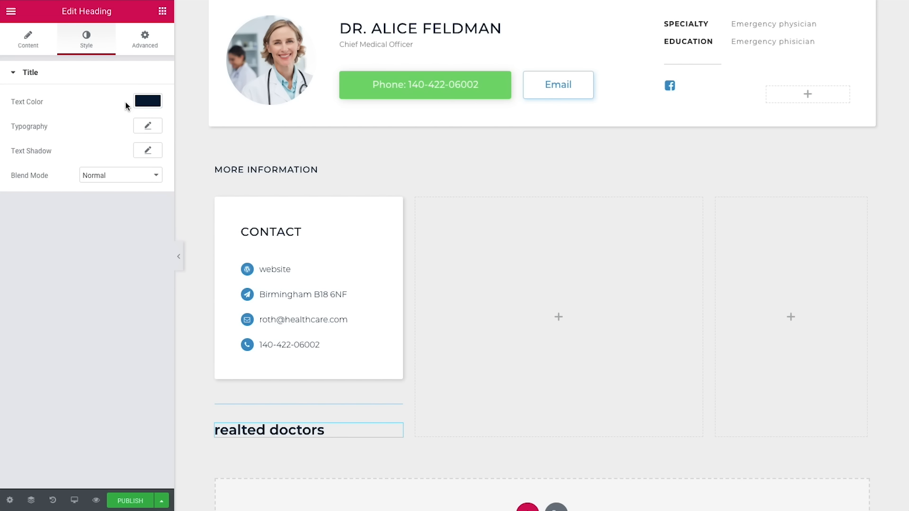
# Step: Set the heading typography to size 15, weight 500, uppercase, letter spacing 0.8
pyautogui.click(148, 126)
pyautogui.click(132, 199)
pyautogui.write('15')
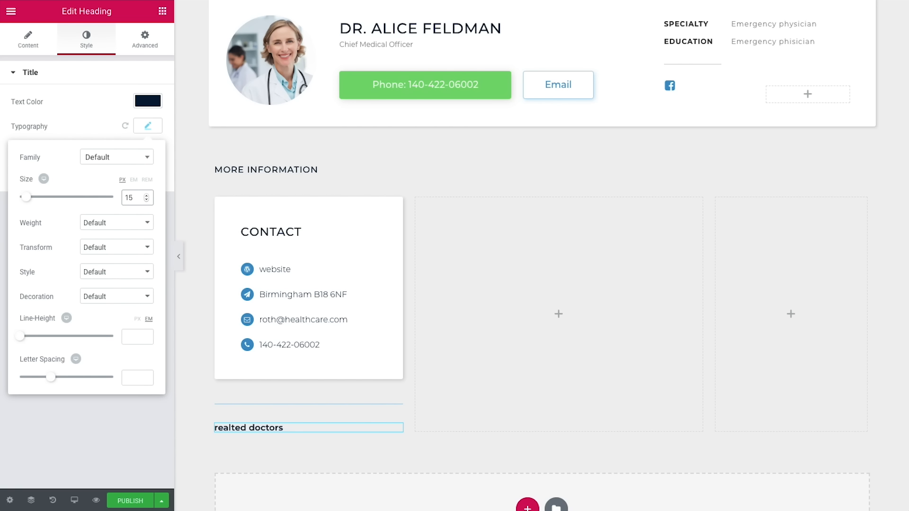
pyautogui.click(128, 224)
pyautogui.click(112, 178)
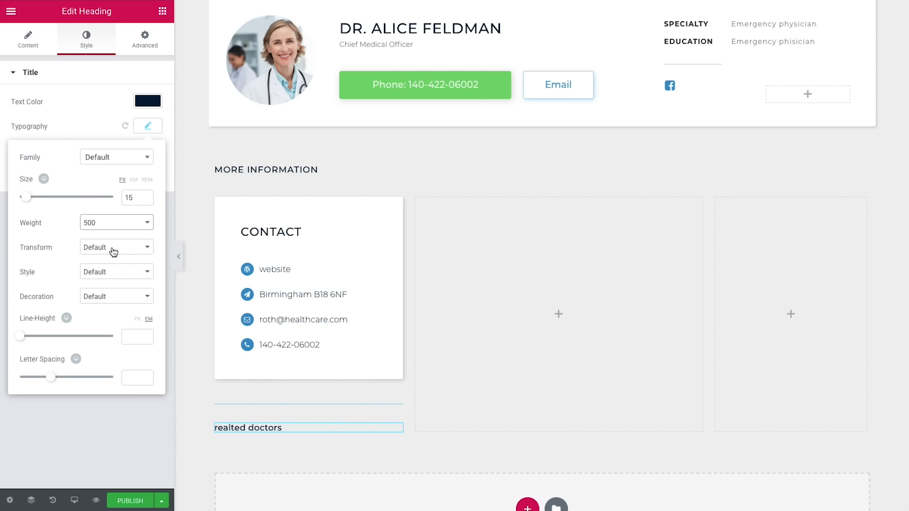
pyautogui.click(113, 251)
pyautogui.click(114, 258)
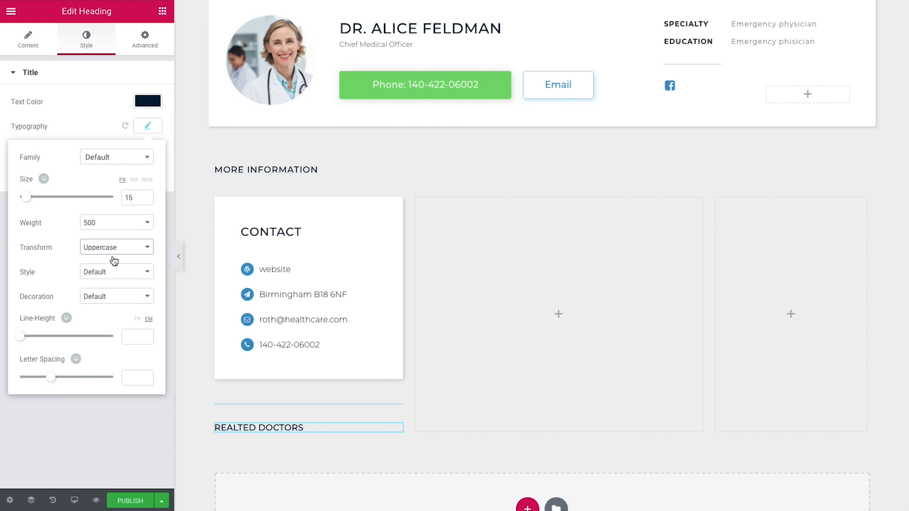
pyautogui.click(133, 379)
pyautogui.write('0.8')
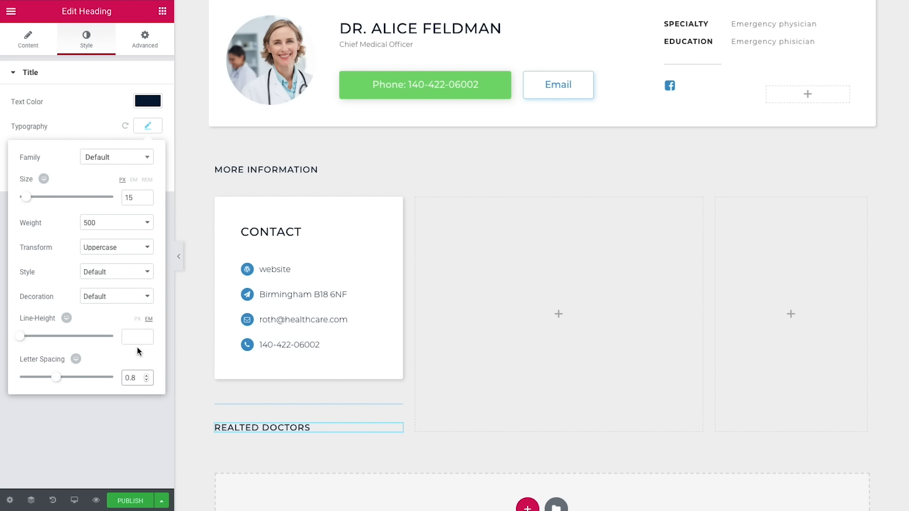
# Step: Add a Posts widget below the heading showing 2 posts in 1 column
pyautogui.click(162, 12)
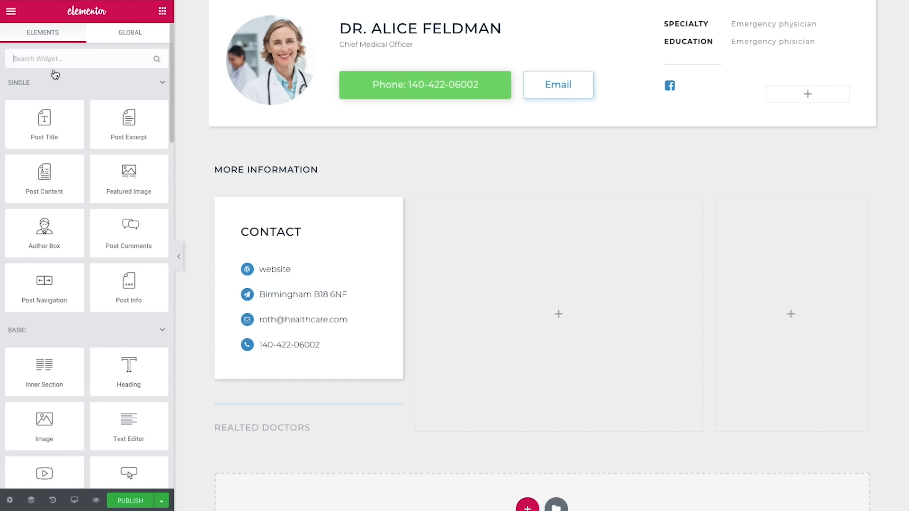
pyautogui.write('posts')
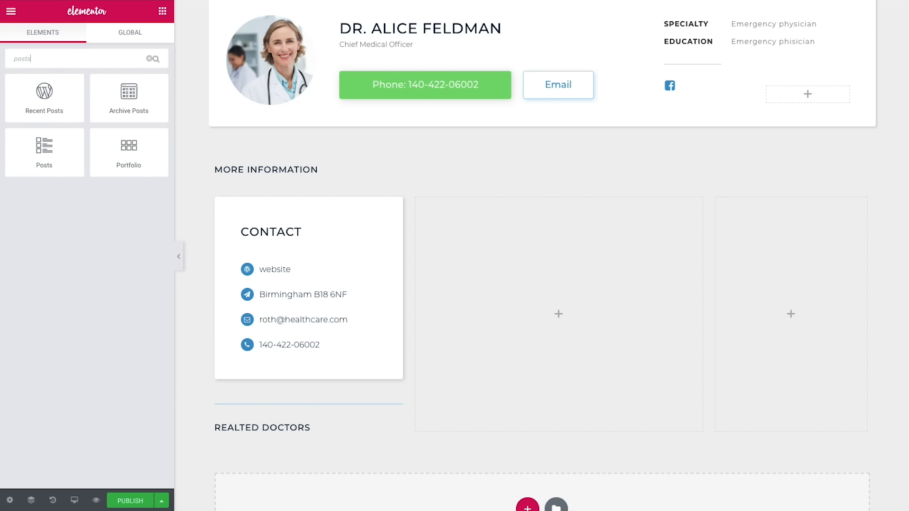
pyautogui.moveTo(71, 158); pyautogui.dragTo(322, 428)
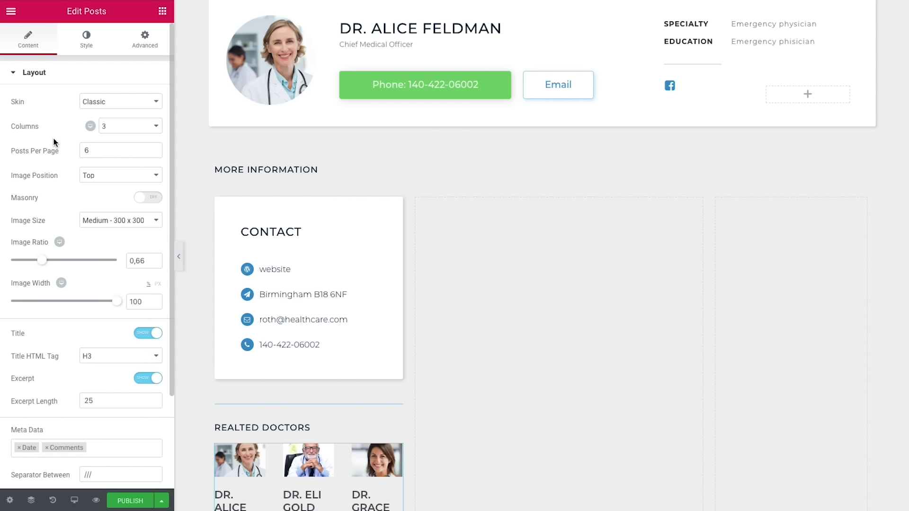
pyautogui.click(138, 126)
pyautogui.click(122, 106)
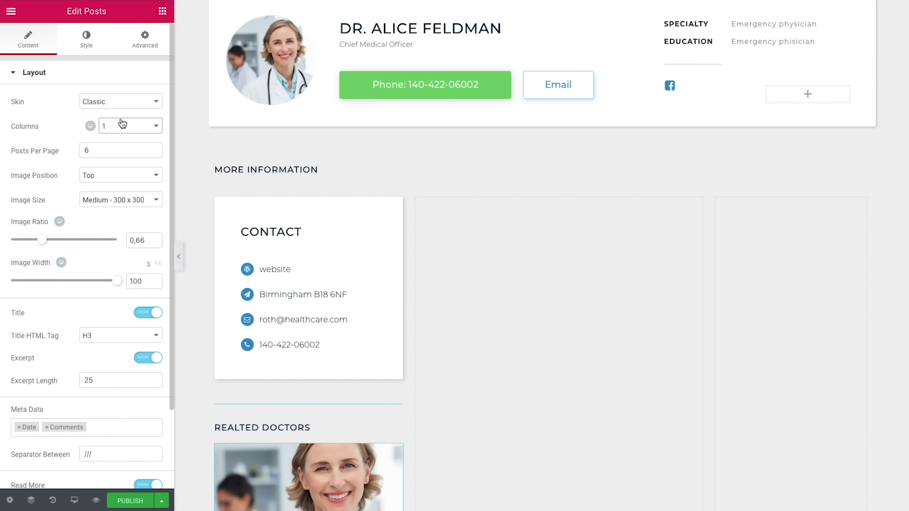
pyautogui.moveTo(110, 153); pyautogui.dragTo(83, 152)
pyautogui.write('2')
# Step: Place post images on the left with ratio 1 and width 25
pyautogui.click(97, 178)
pyautogui.click(101, 191)
pyautogui.moveTo(151, 240); pyautogui.dragTo(127, 240)
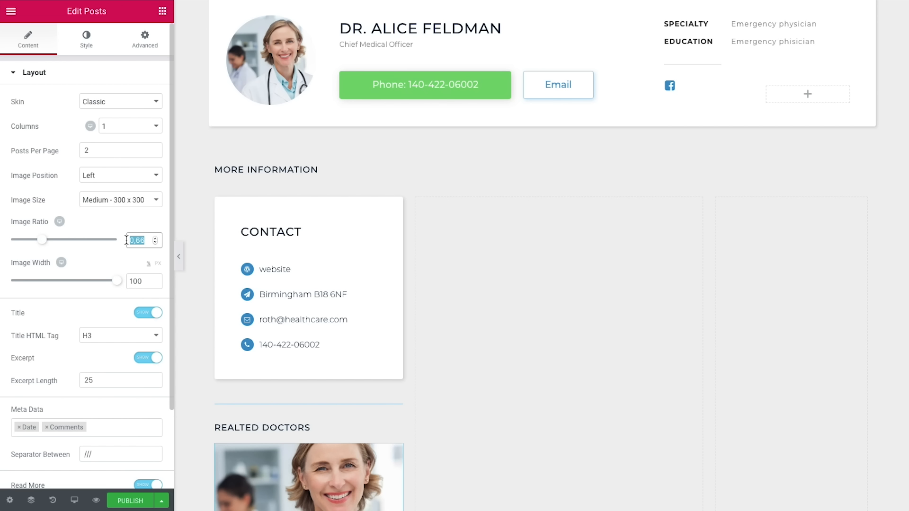
pyautogui.write('1')
pyautogui.moveTo(146, 280); pyautogui.dragTo(126, 281)
pyautogui.write('25')
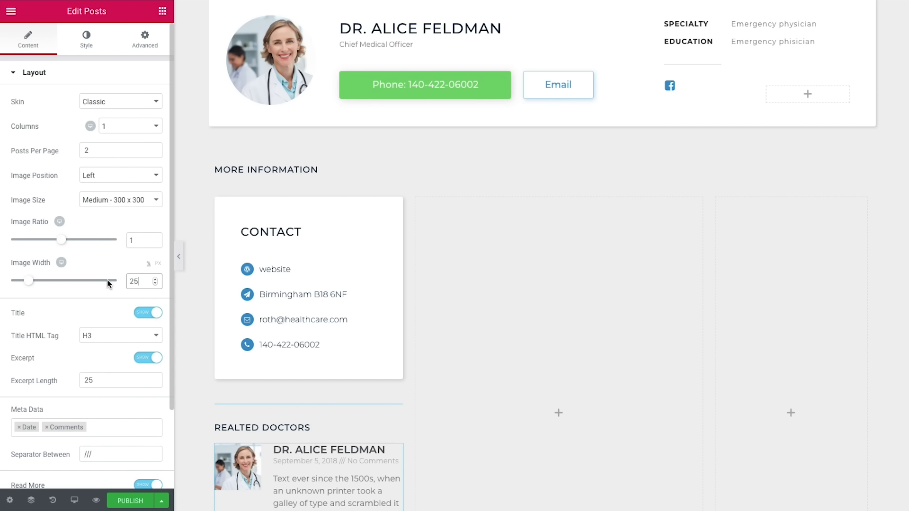
# Step: Remove date and comments from the meta data and set Read More text to 'View Profile >'
pyautogui.scroll(-3, 107, 280)
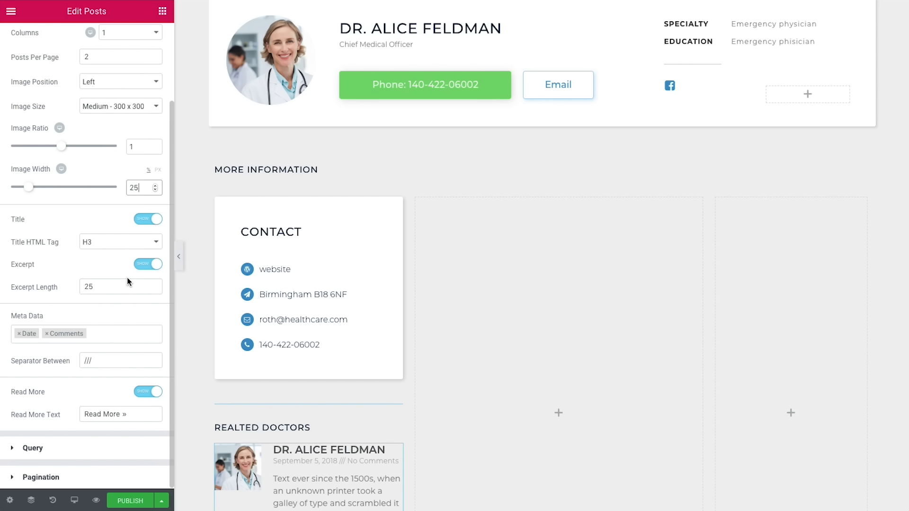
pyautogui.click(19, 334)
pyautogui.click(19, 334)
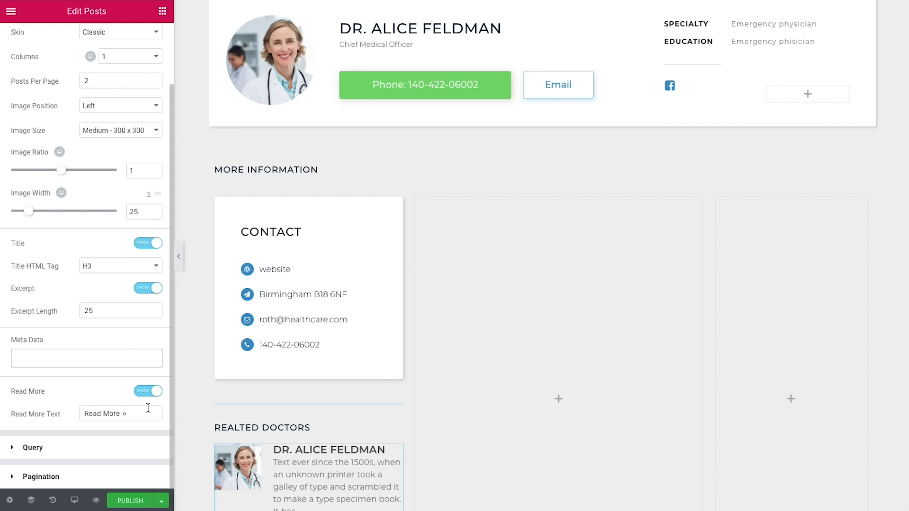
pyautogui.moveTo(132, 414); pyautogui.dragTo(83, 413)
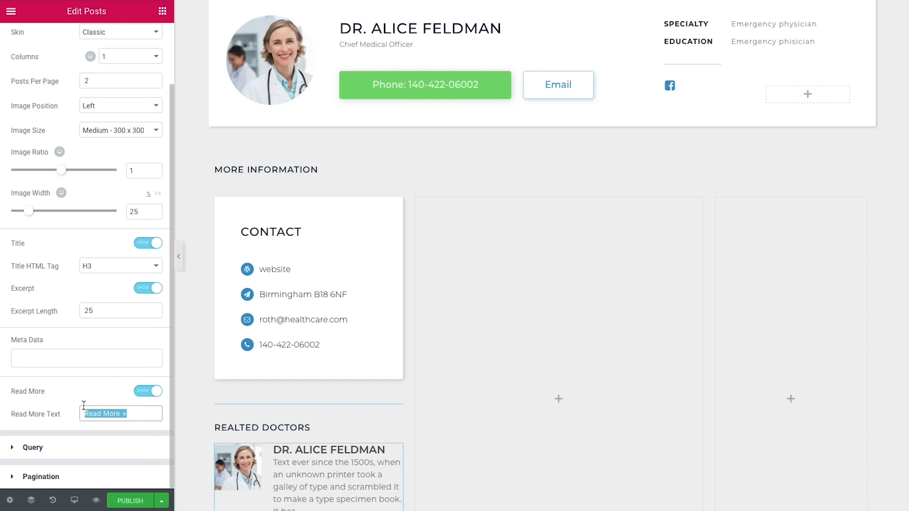
pyautogui.write('View Profile >')
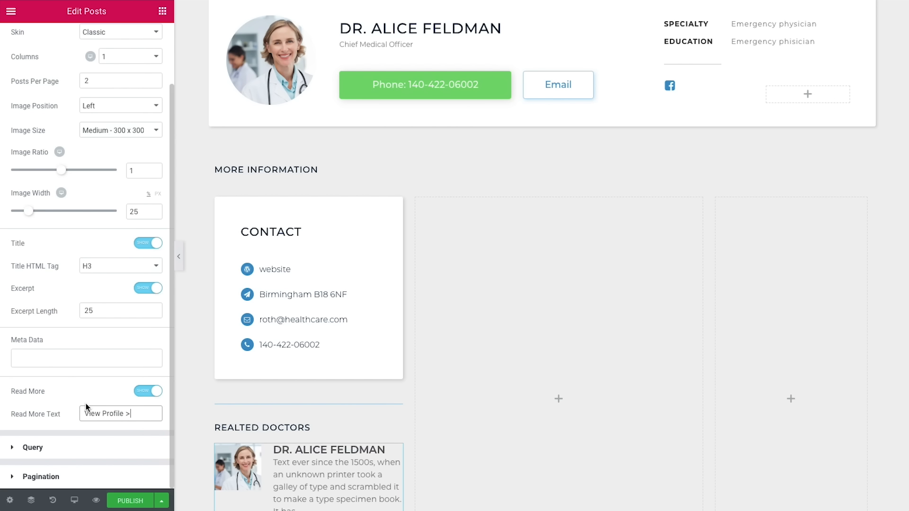
pyautogui.click(77, 449)
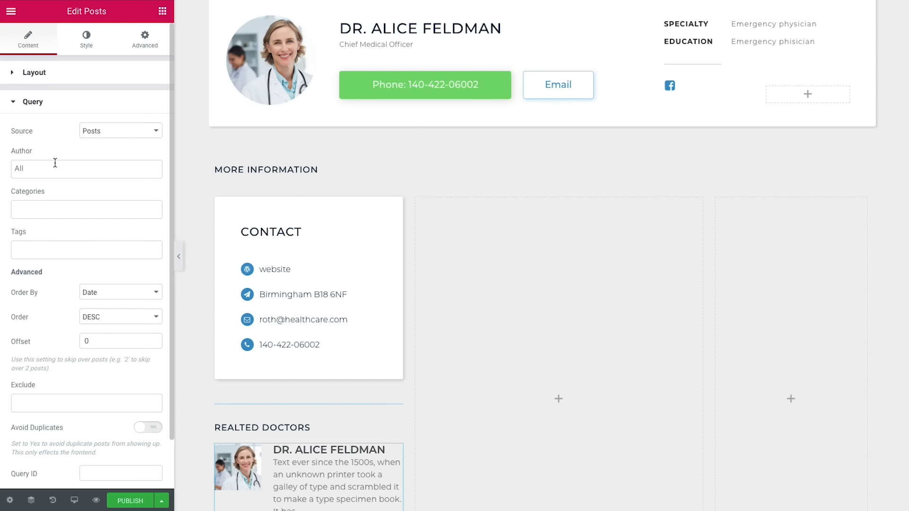
# Step: Exclude the current post from the Posts query and set Avoid Duplicates to Yes
pyautogui.scroll(-2, 58, 228)
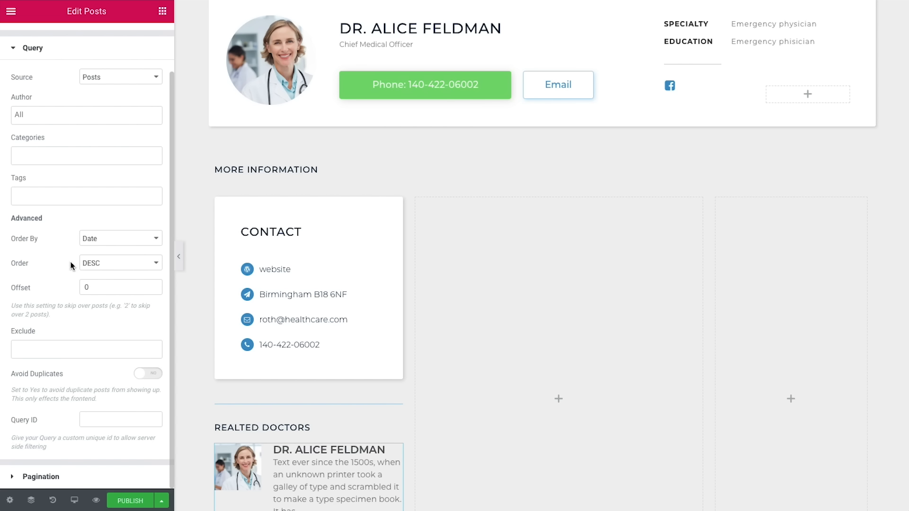
pyautogui.click(58, 351)
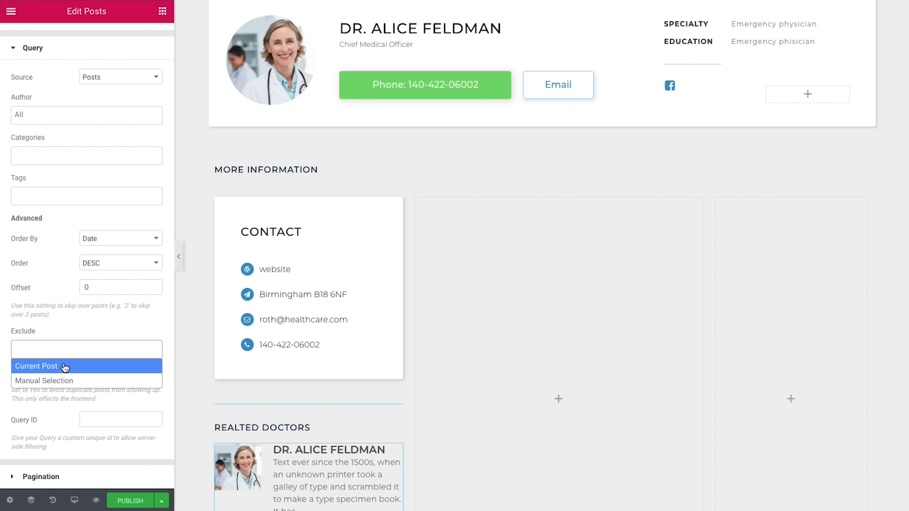
pyautogui.click(65, 367)
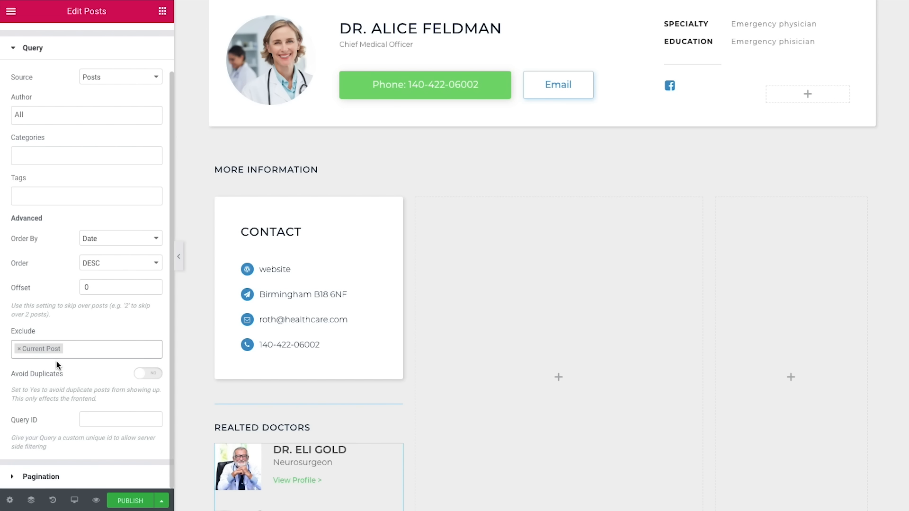
pyautogui.click(148, 375)
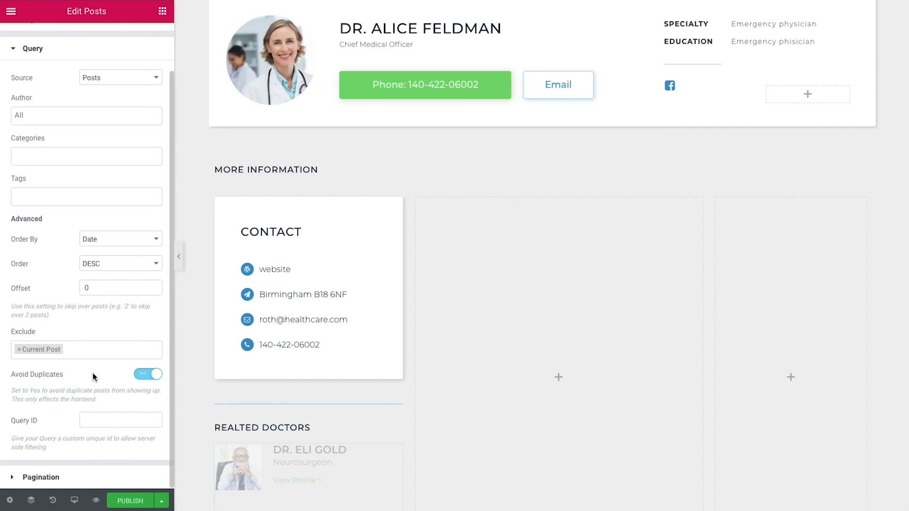
pyautogui.click(77, 478)
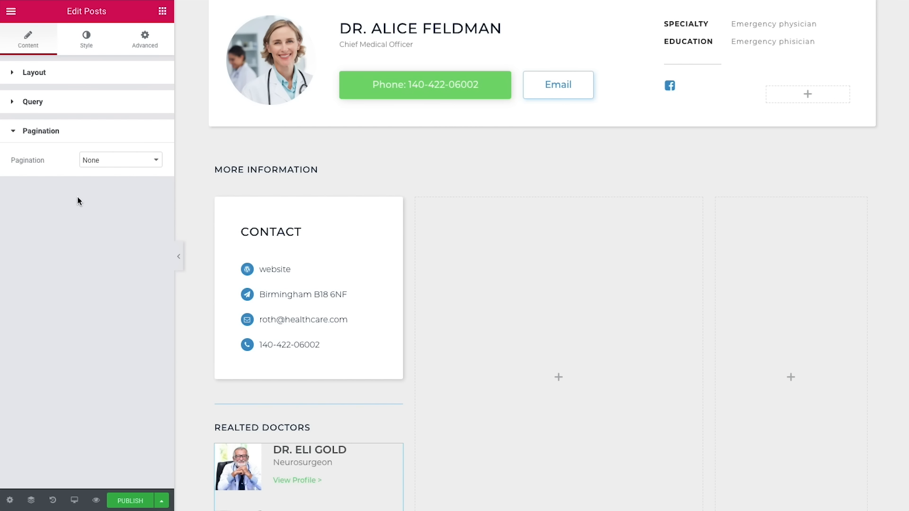
# Step: Left-align the related doctor posts and set their rows gap to 25
pyautogui.click(82, 45)
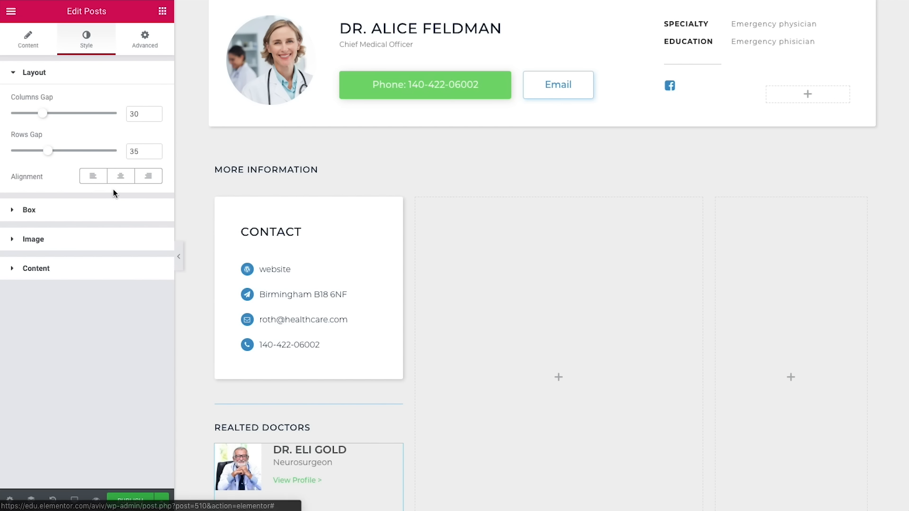
pyautogui.click(91, 183)
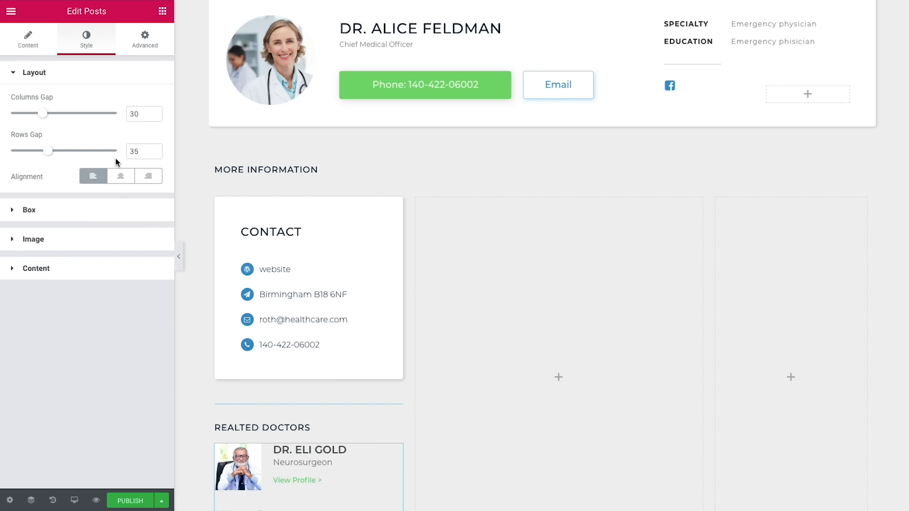
pyautogui.moveTo(142, 152); pyautogui.dragTo(122, 153)
pyautogui.write('25')
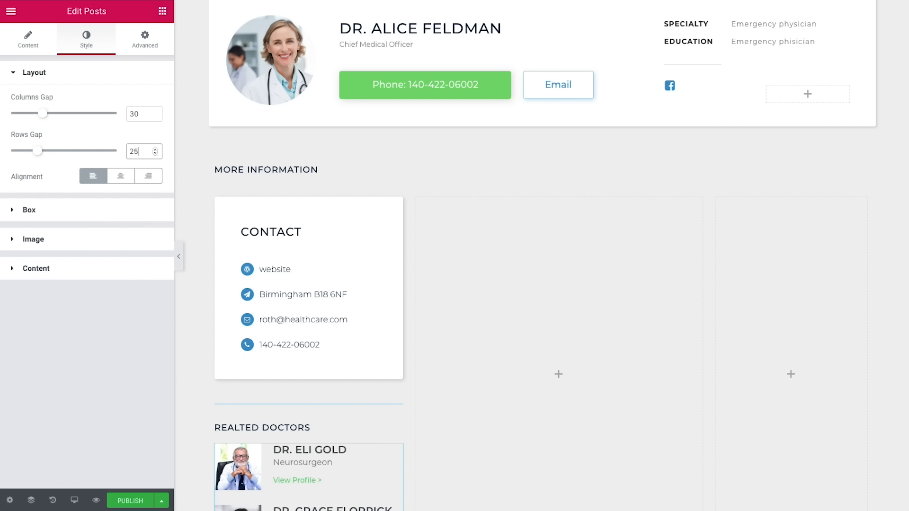
# Step: Round the doctor photos into circles with a border radius of 100
pyautogui.click(59, 246)
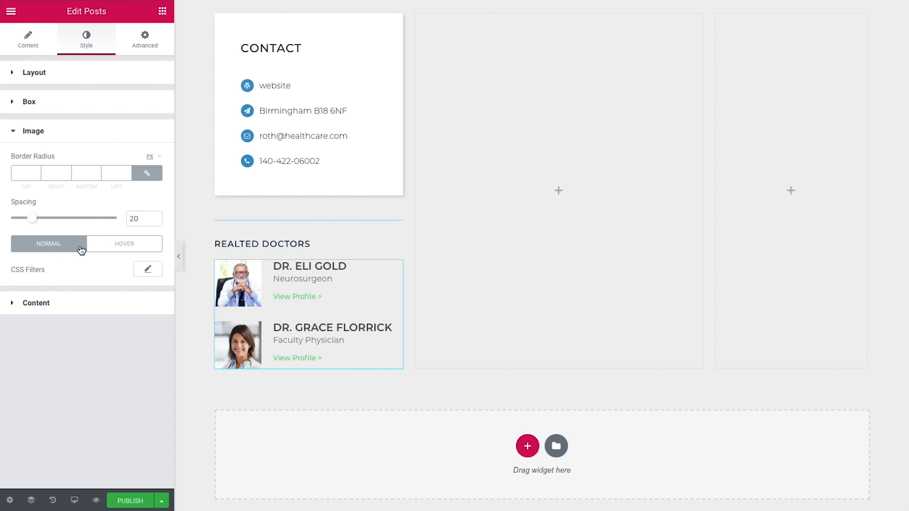
pyautogui.click(23, 173)
pyautogui.write('100')
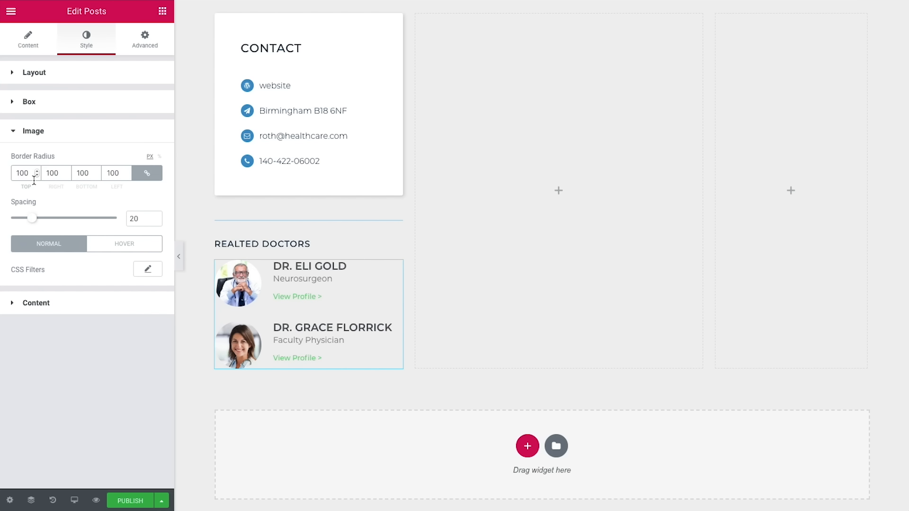
# Step: Make the doctor photos greyscale with saturation 0, restoring colour through hover CSS filters
pyautogui.click(148, 269)
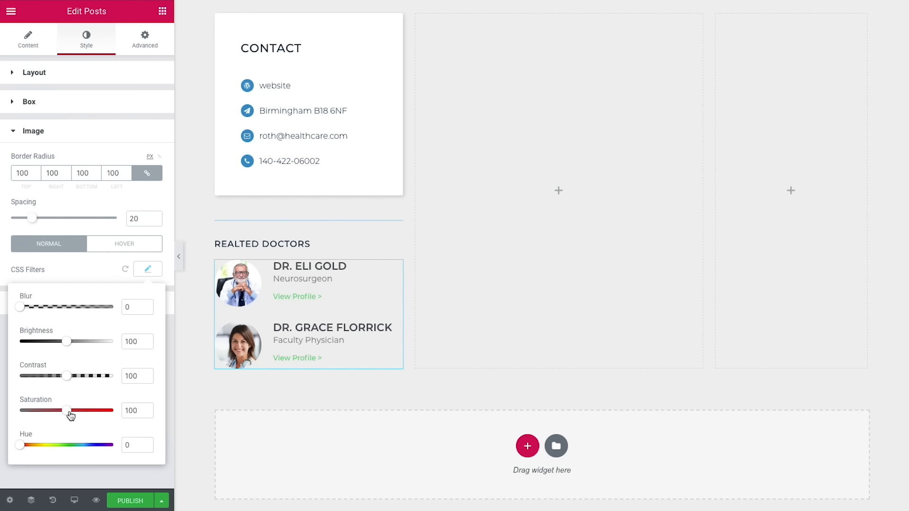
pyautogui.moveTo(69, 413); pyautogui.dragTo(8, 408)
pyautogui.click(4, 408)
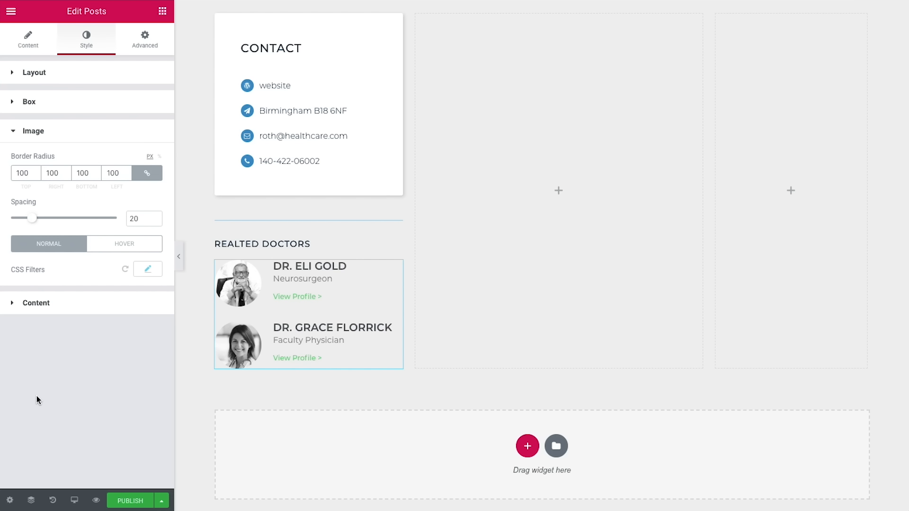
pyautogui.click(105, 247)
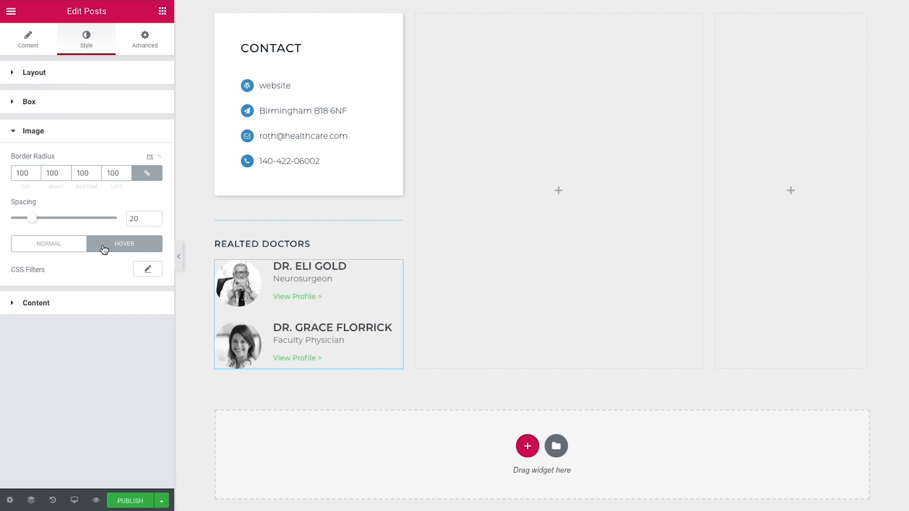
pyautogui.click(141, 274)
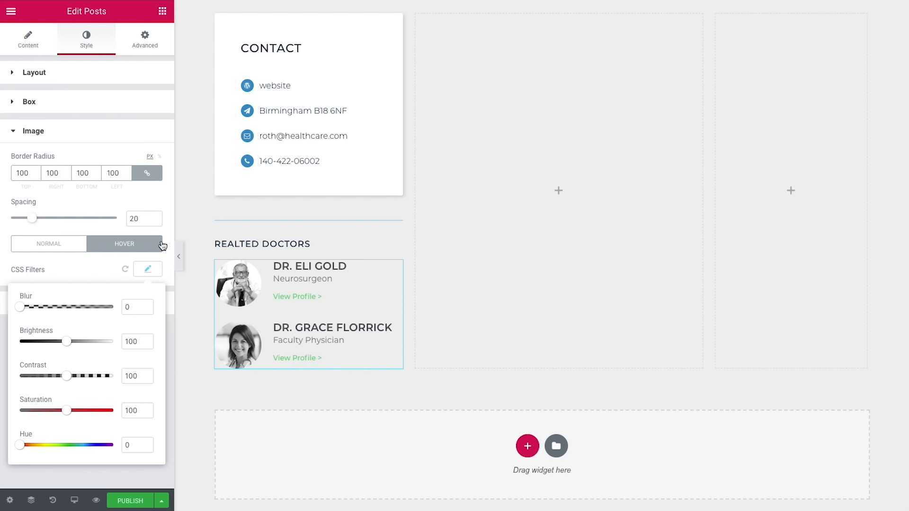
pyautogui.click(102, 269)
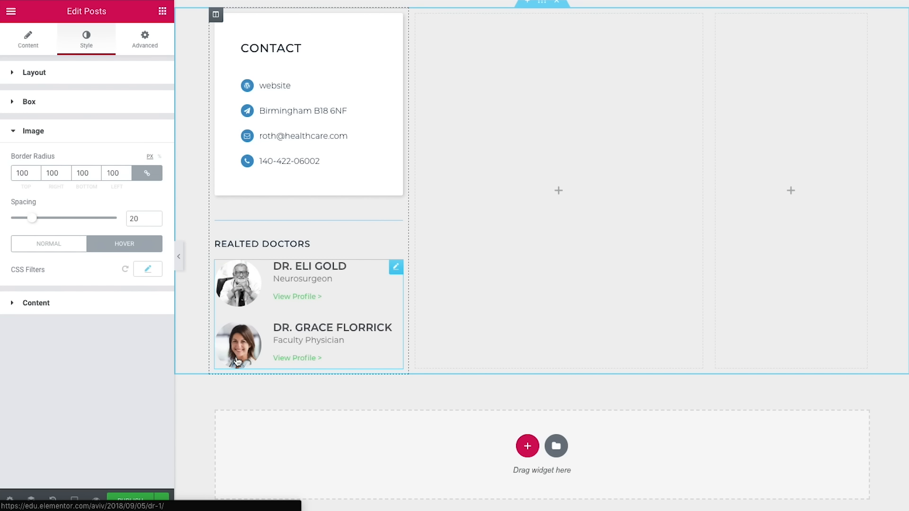
pyautogui.click(85, 310)
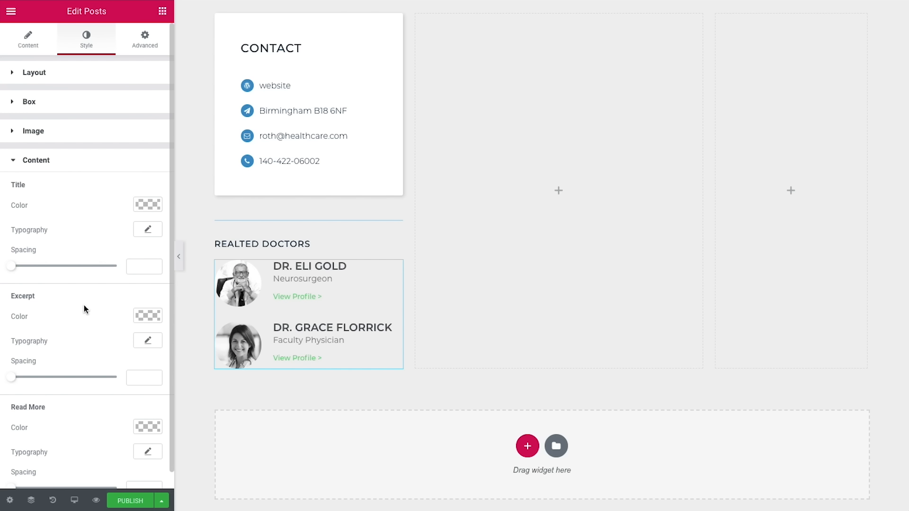
# Step: Set the doctor name titles to size 13 with font weight 300
pyautogui.click(148, 230)
pyautogui.click(128, 296)
pyautogui.write('13')
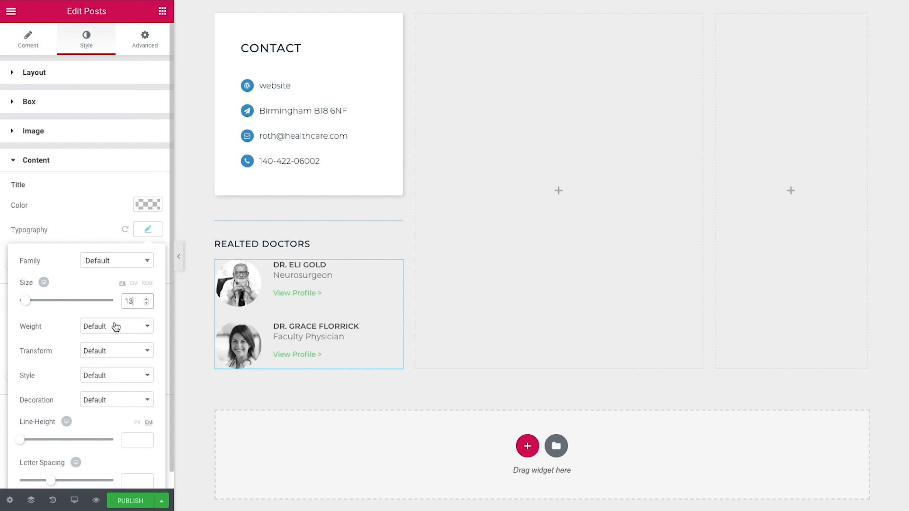
pyautogui.click(115, 326)
pyautogui.click(93, 256)
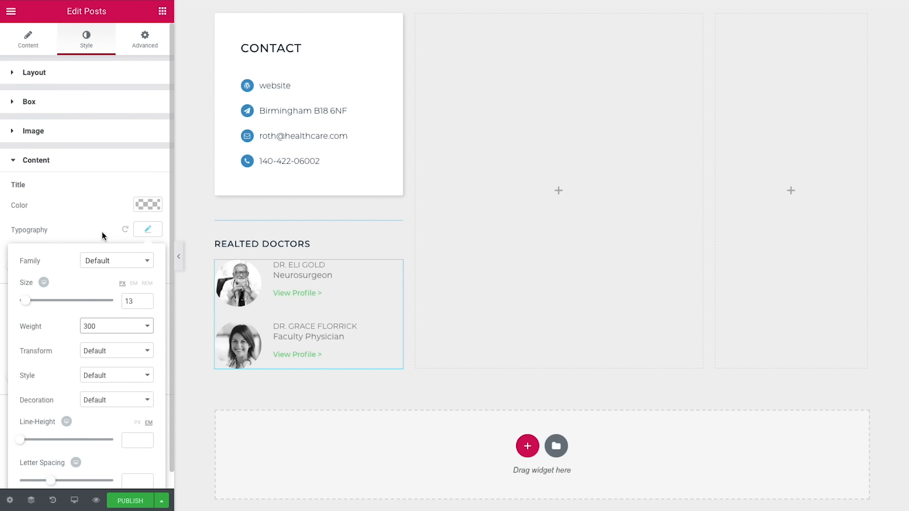
pyautogui.click(103, 236)
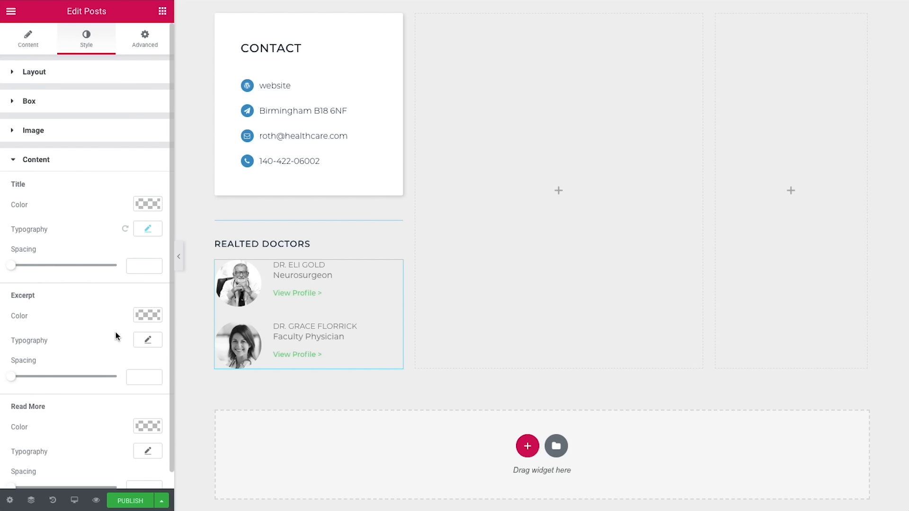
# Step: Set the excerpt text to size 12 with font weight 200
pyautogui.scroll(-1, 118, 335)
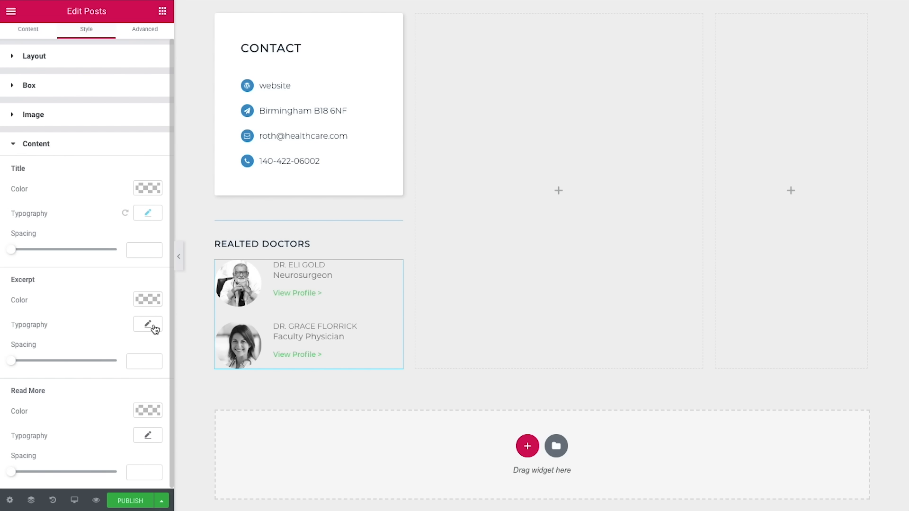
pyautogui.click(148, 324)
pyautogui.click(129, 396)
pyautogui.write('12')
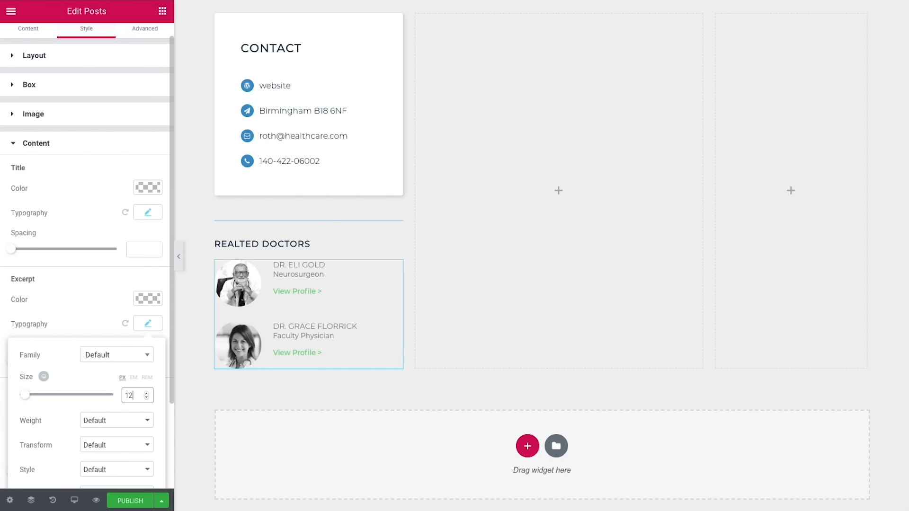
pyautogui.click(118, 420)
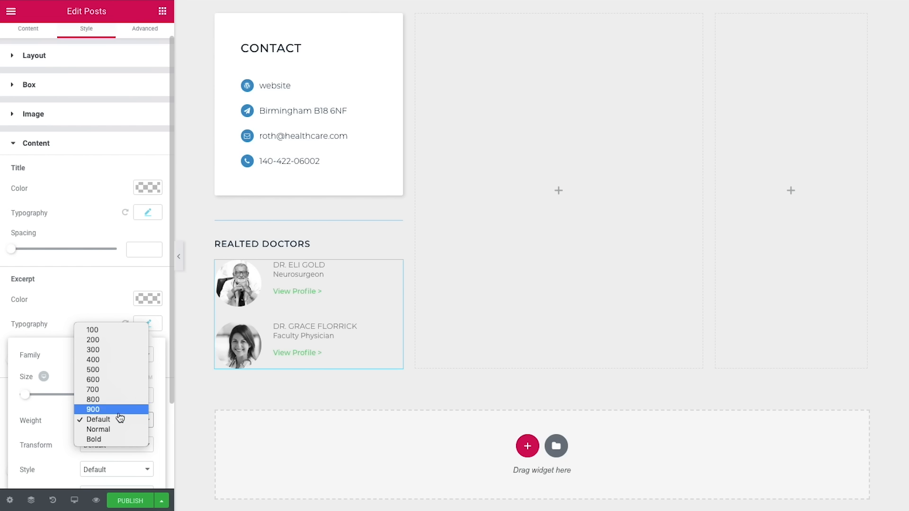
pyautogui.click(94, 340)
pyautogui.click(88, 334)
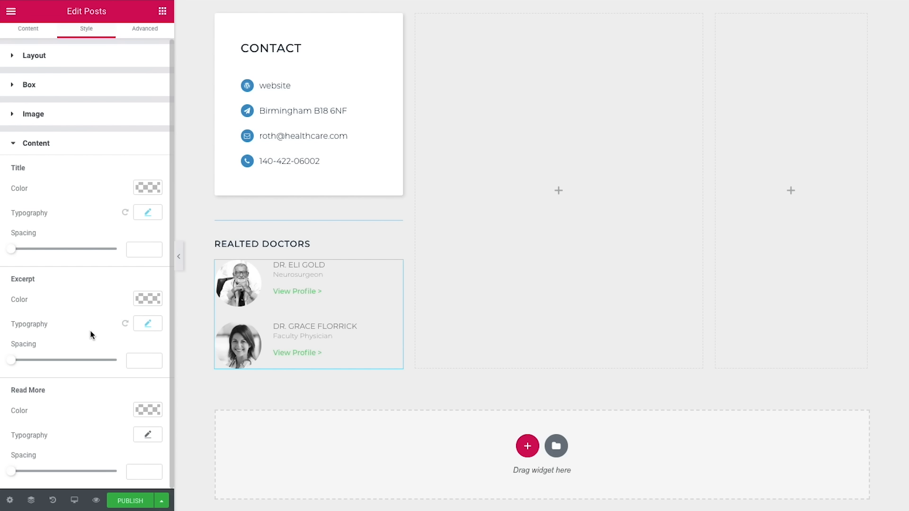
# Step: Make the View Profile links blue with font weight 400
pyautogui.click(145, 411)
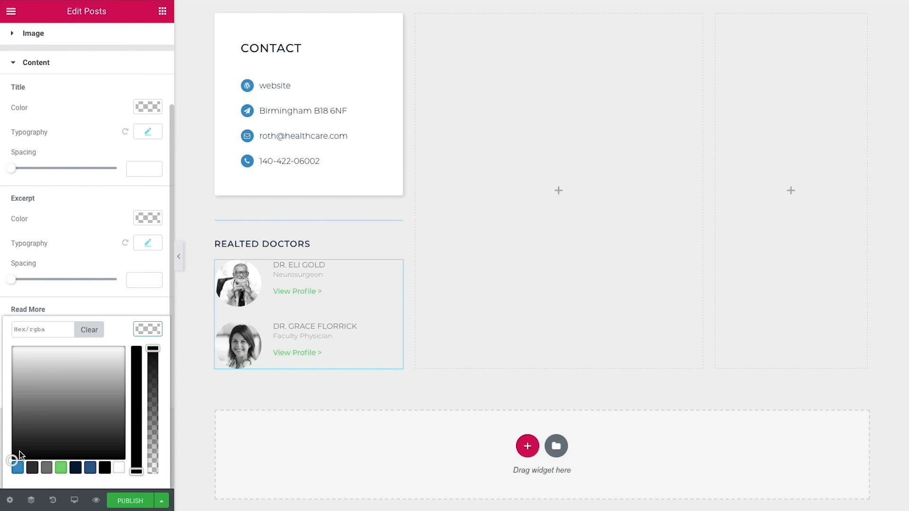
pyautogui.click(18, 468)
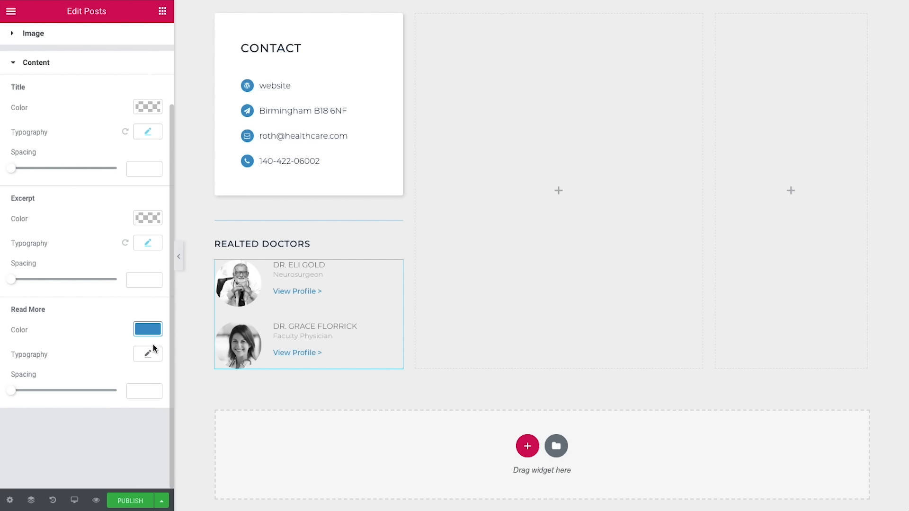
pyautogui.click(149, 356)
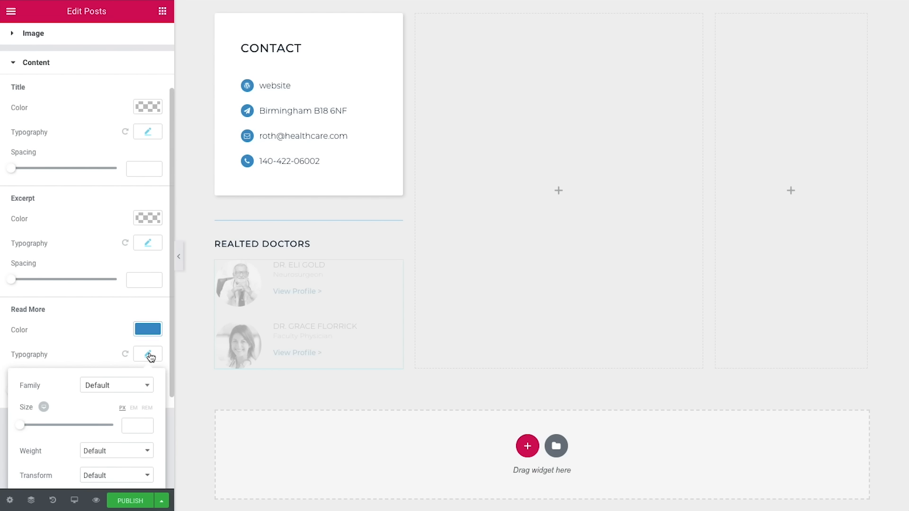
pyautogui.click(101, 454)
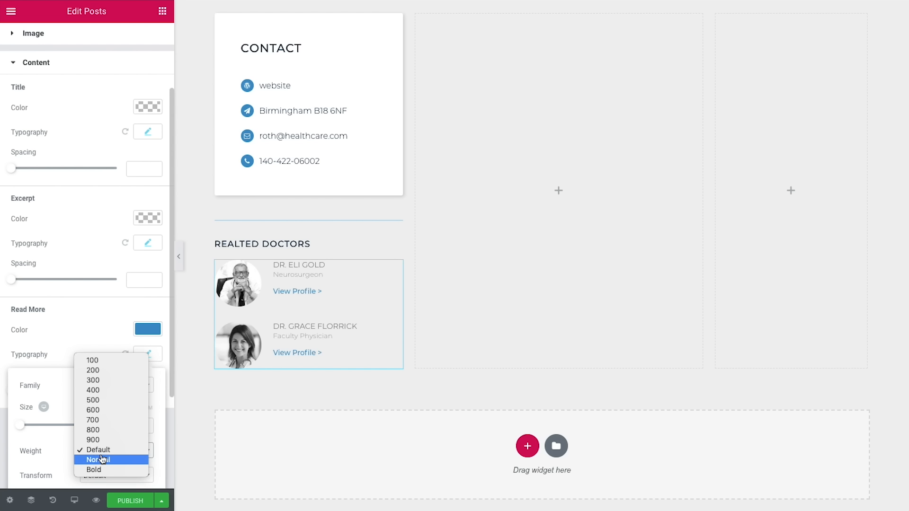
pyautogui.click(105, 391)
pyautogui.click(93, 339)
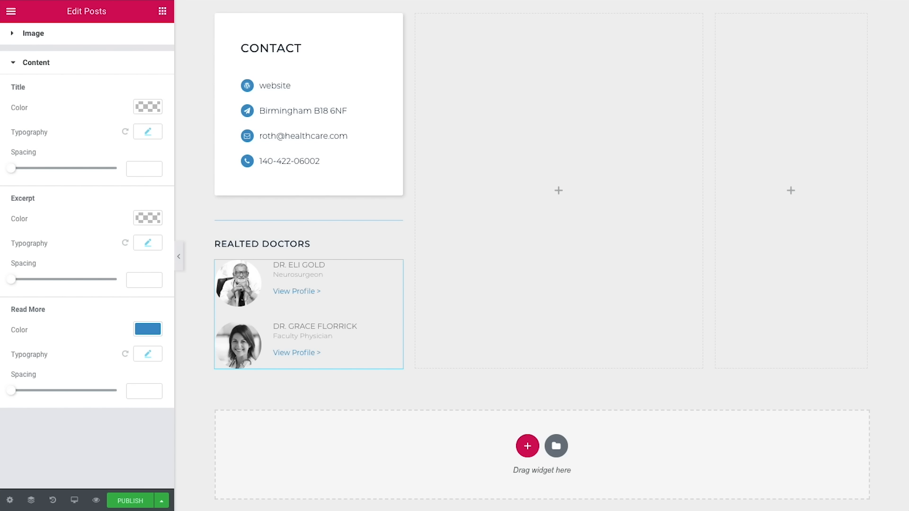
pyautogui.scroll(1, 533, 283)
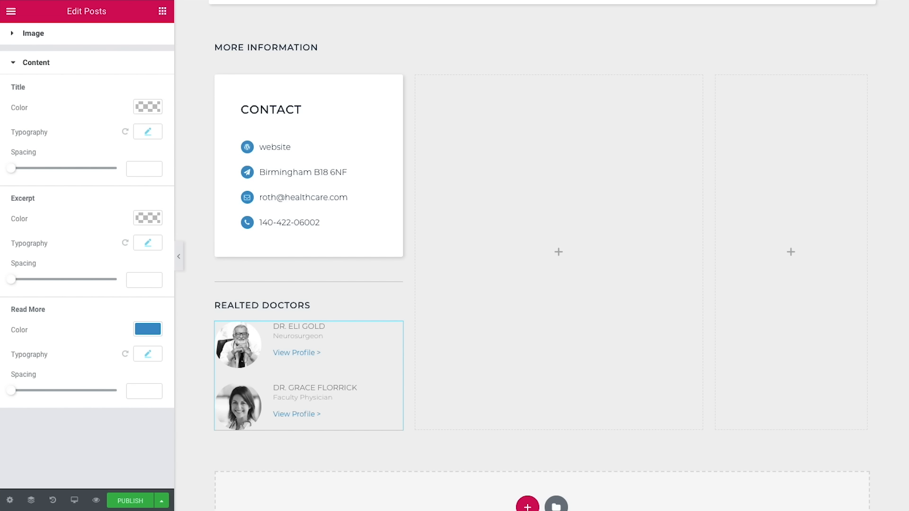
# Step: Add a heading reading 'About' to the middle column
pyautogui.click(164, 10)
pyautogui.moveTo(135, 393); pyautogui.dragTo(513, 254)
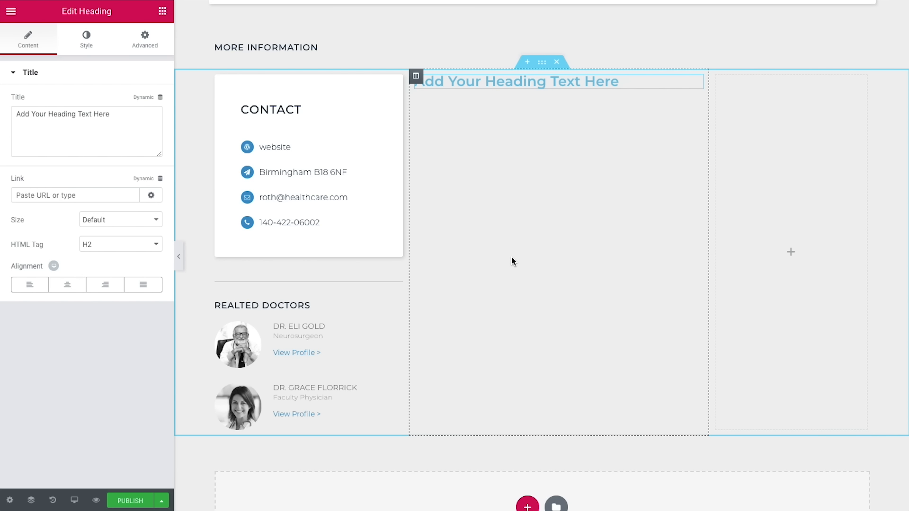
pyautogui.moveTo(137, 122); pyautogui.dragTo(7, 121)
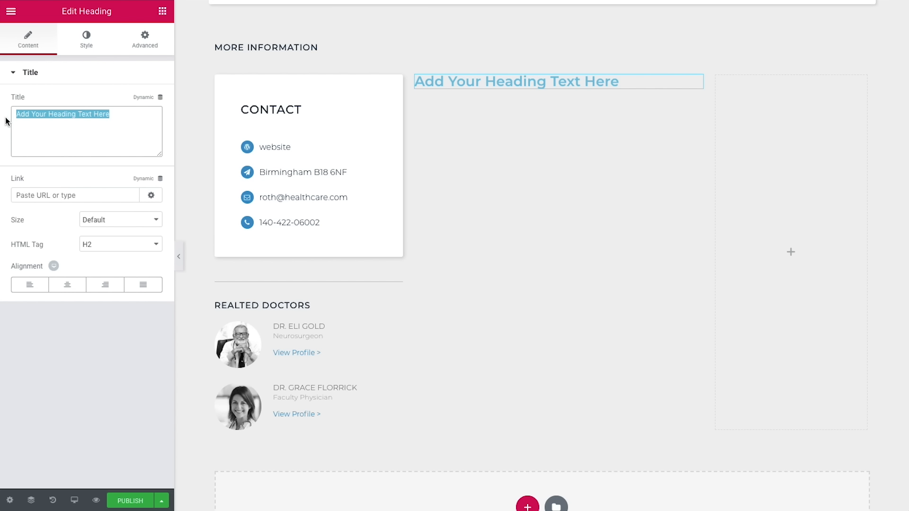
pyautogui.write('About')
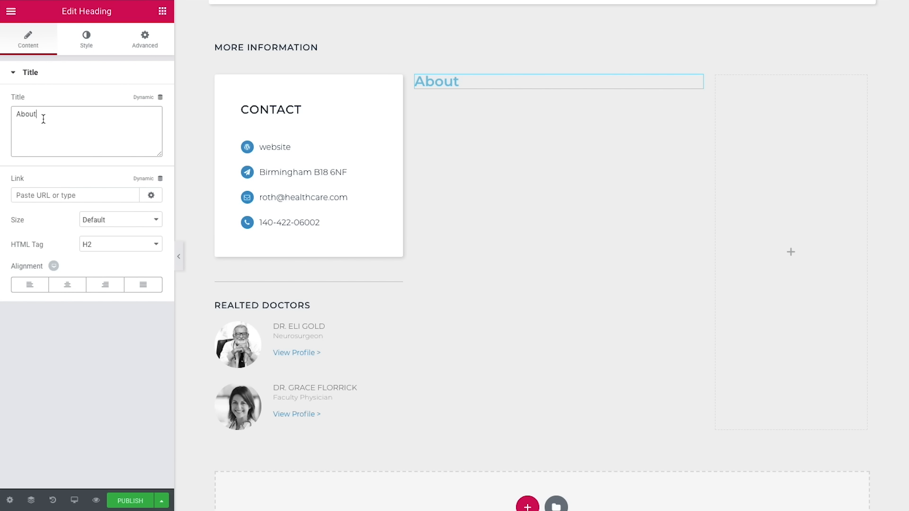
# Step: Colour the About heading dark navy
pyautogui.click(95, 43)
pyautogui.click(146, 101)
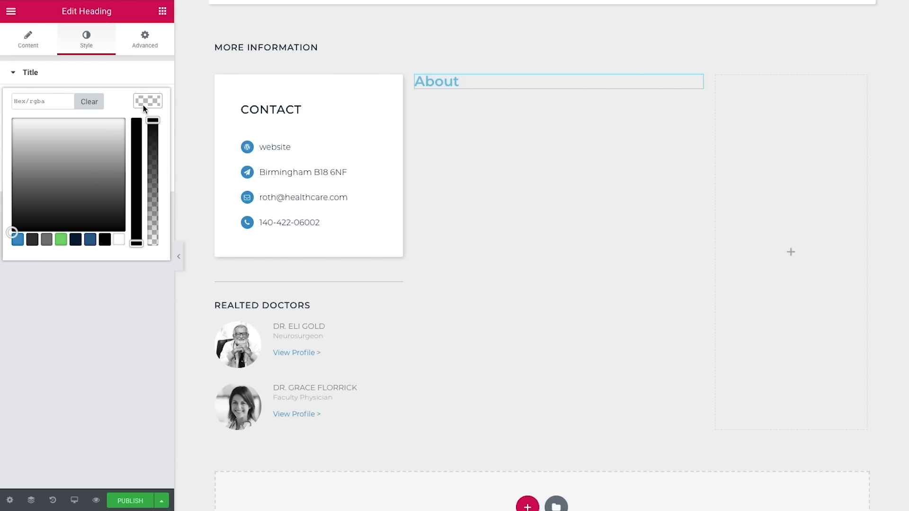
pyautogui.click(74, 241)
pyautogui.click(106, 289)
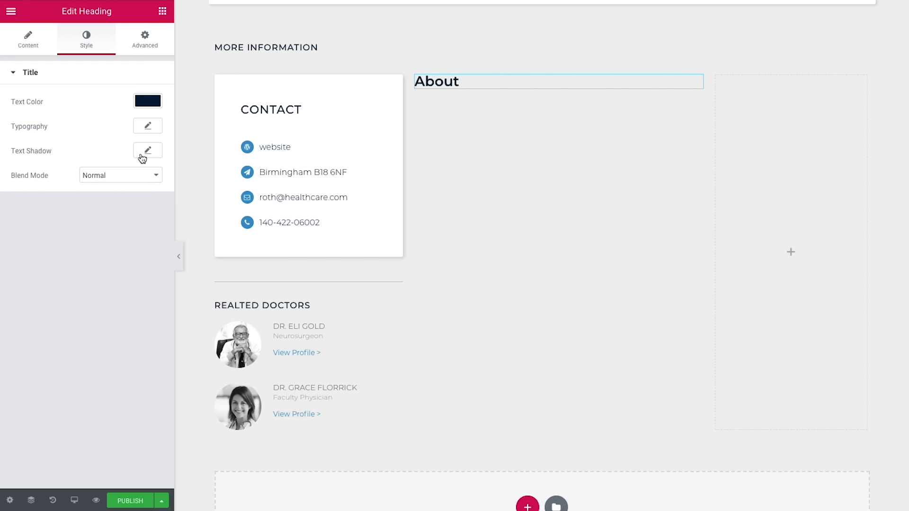
# Step: Set the heading typography to size 20, weight 500, uppercase, 0.8 letter spacing
pyautogui.click(147, 128)
pyautogui.click(130, 197)
pyautogui.write('20')
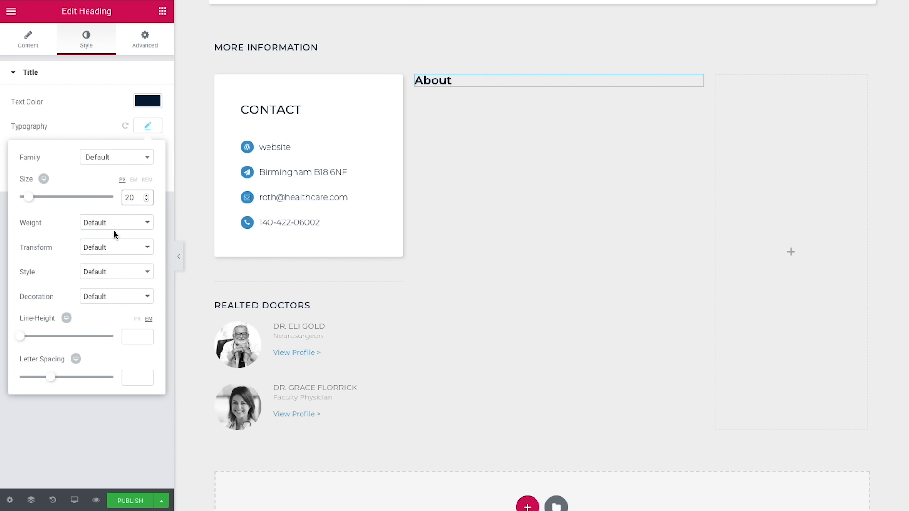
pyautogui.click(108, 228)
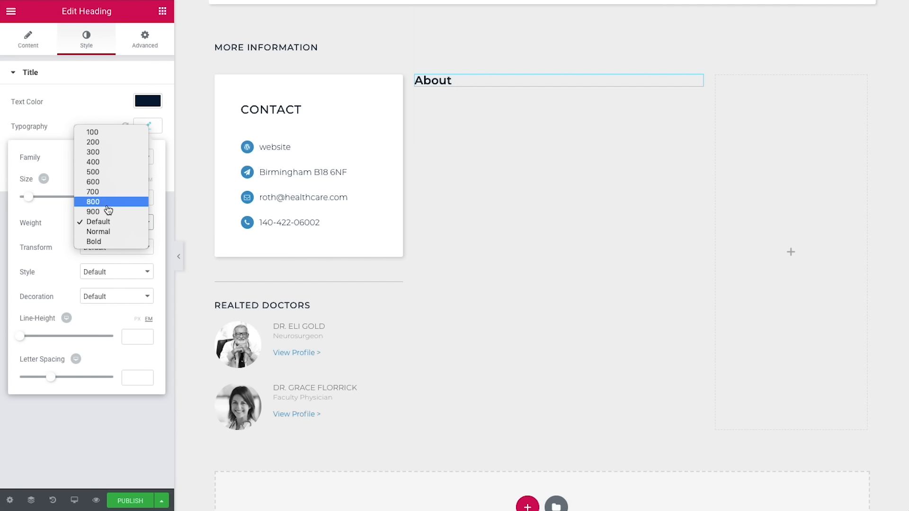
pyautogui.click(108, 176)
pyautogui.click(98, 252)
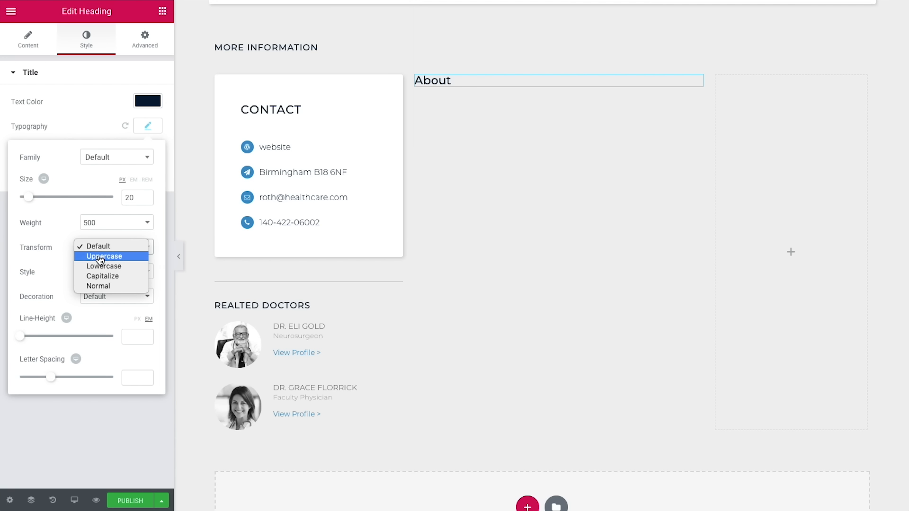
pyautogui.click(100, 256)
pyautogui.click(131, 378)
pyautogui.write('0.8')
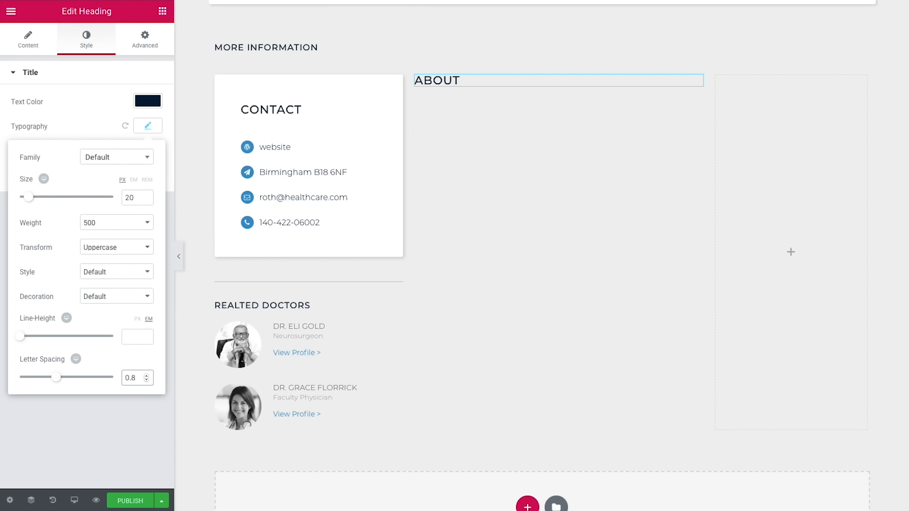
# Step: Unlink the heading margins and set the bottom margin to 40
pyautogui.click(136, 55)
pyautogui.click(145, 123)
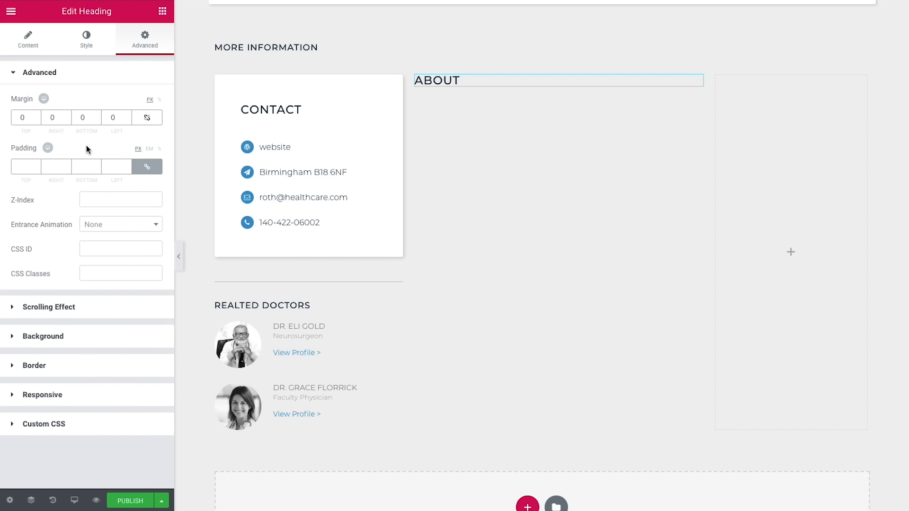
pyautogui.click(79, 121)
pyautogui.write('40')
# Step: Place a Post Content widget under the About heading and colour its text grey
pyautogui.click(163, 11)
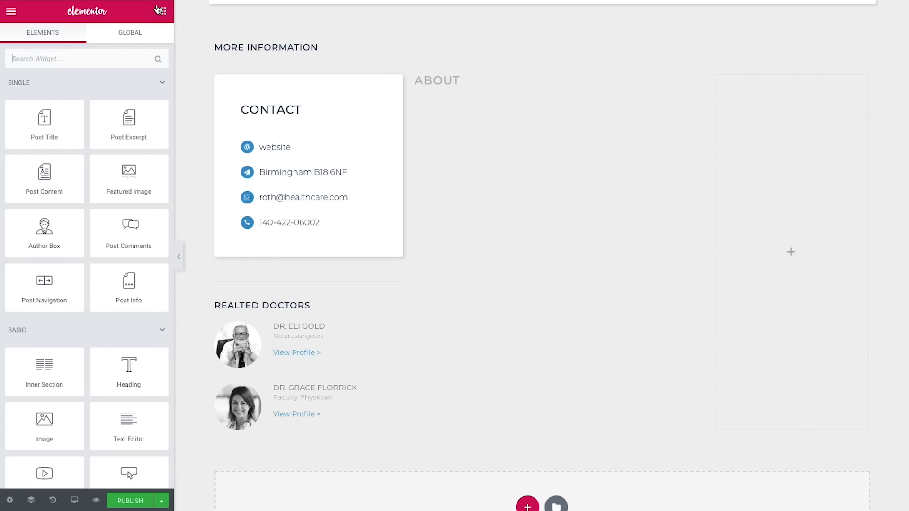
pyautogui.moveTo(39, 170); pyautogui.dragTo(439, 83)
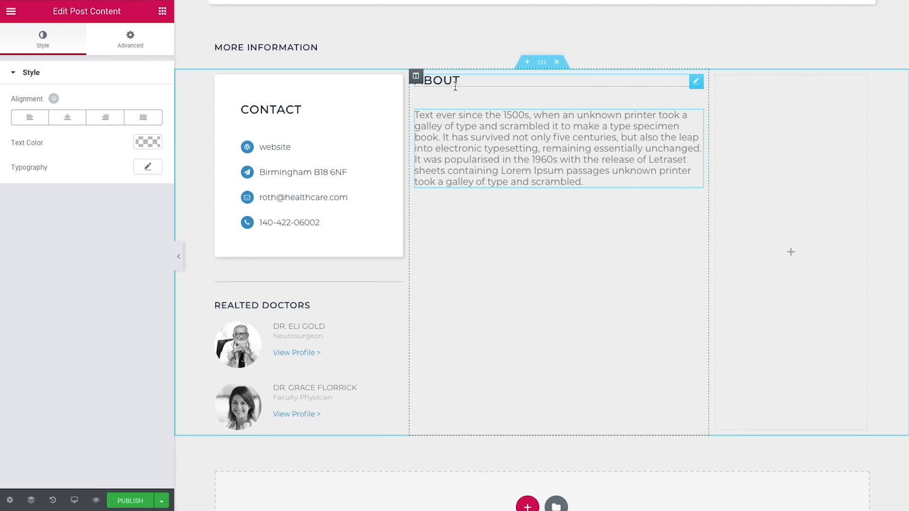
pyautogui.click(143, 142)
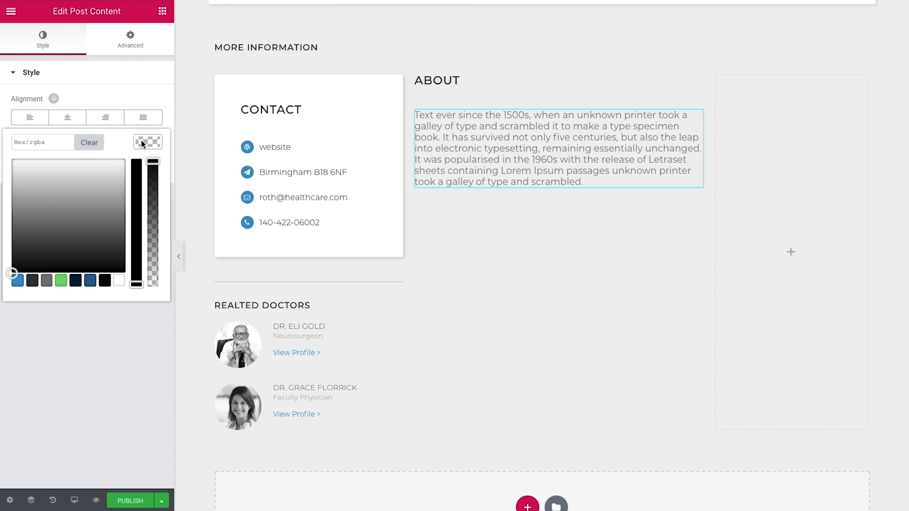
pyautogui.click(46, 280)
pyautogui.click(103, 314)
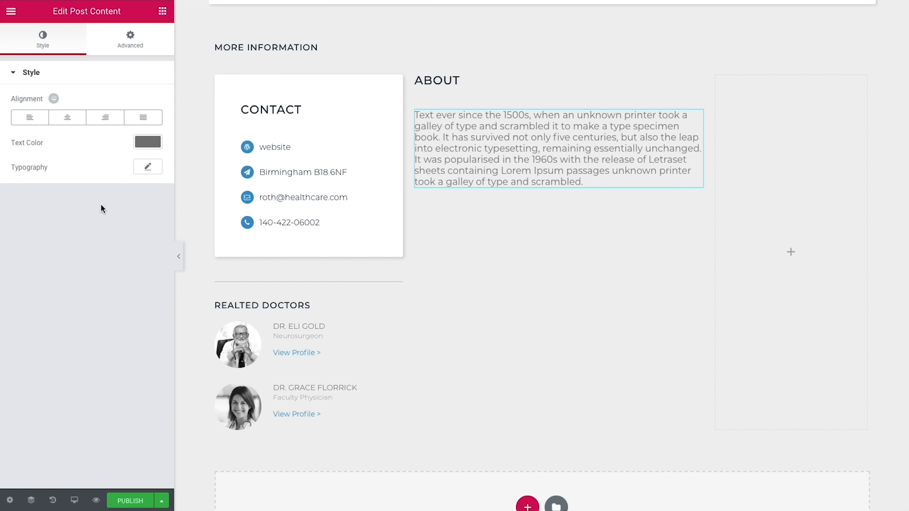
# Step: Set the bio text to size 13 with a 1.7 line height
pyautogui.click(145, 168)
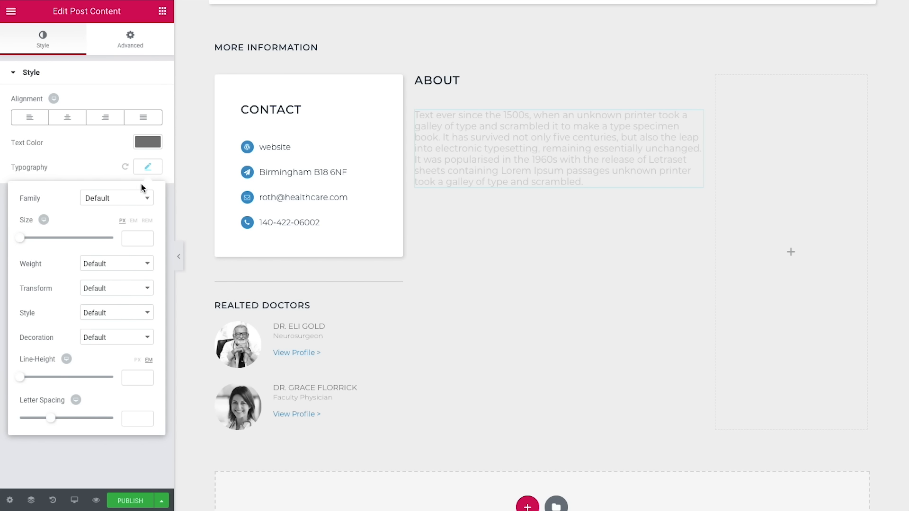
pyautogui.click(126, 238)
pyautogui.write('13')
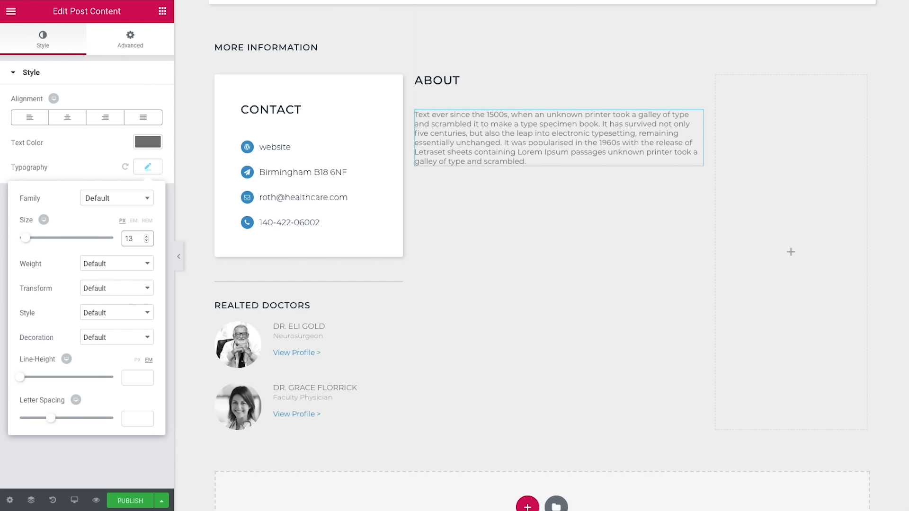
pyautogui.click(128, 378)
pyautogui.write('1.7')
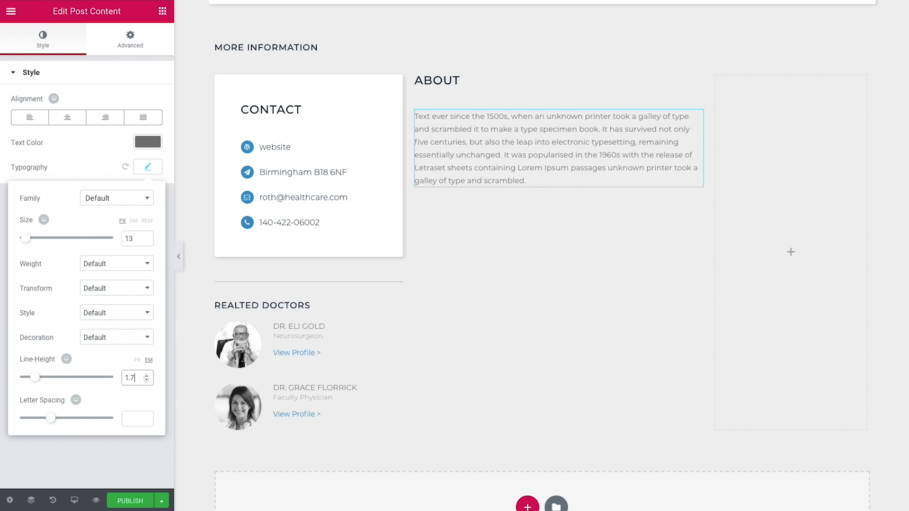
# Step: Duplicate the contact divider, move the copy under the About text, and set gap 7
pyautogui.rightClick(396, 286)
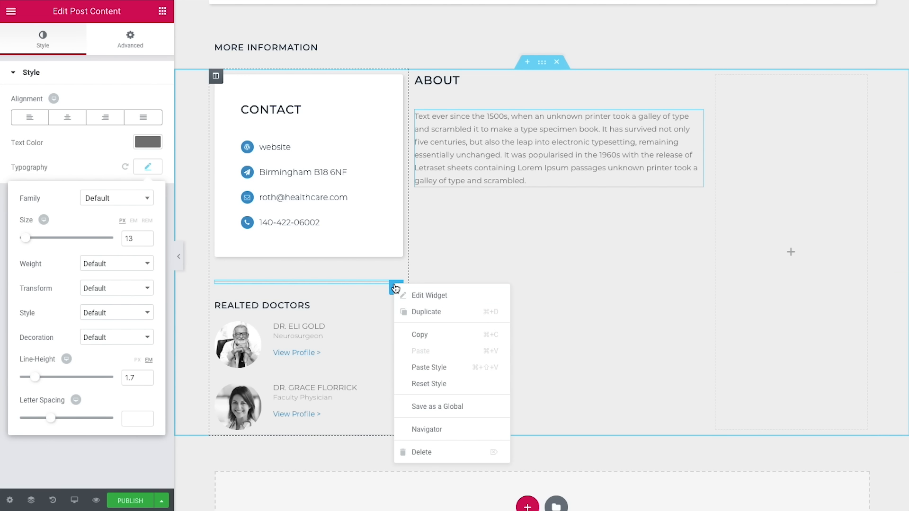
pyautogui.click(427, 315)
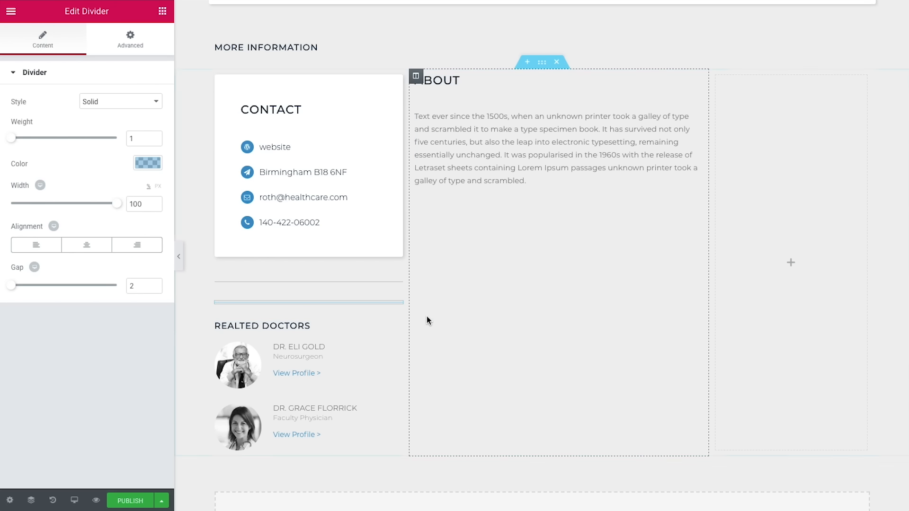
pyautogui.moveTo(400, 306); pyautogui.dragTo(491, 227)
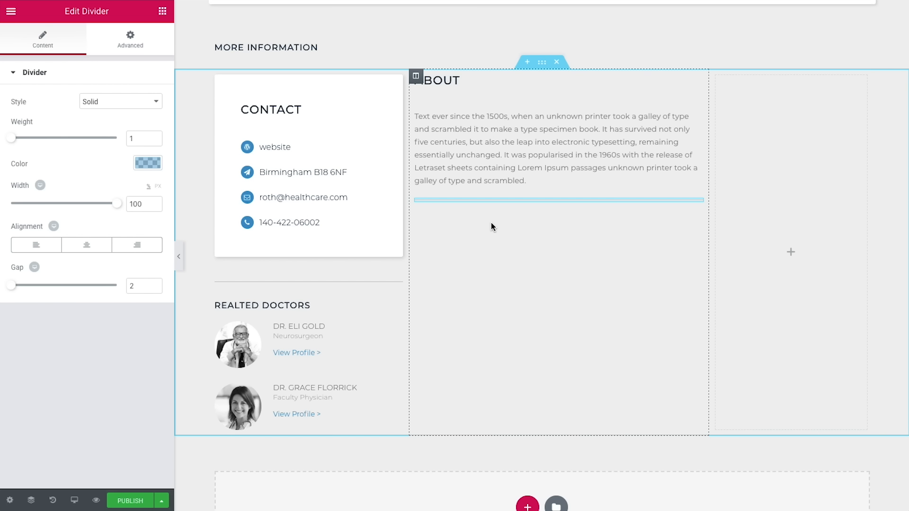
pyautogui.moveTo(142, 289); pyautogui.dragTo(124, 288)
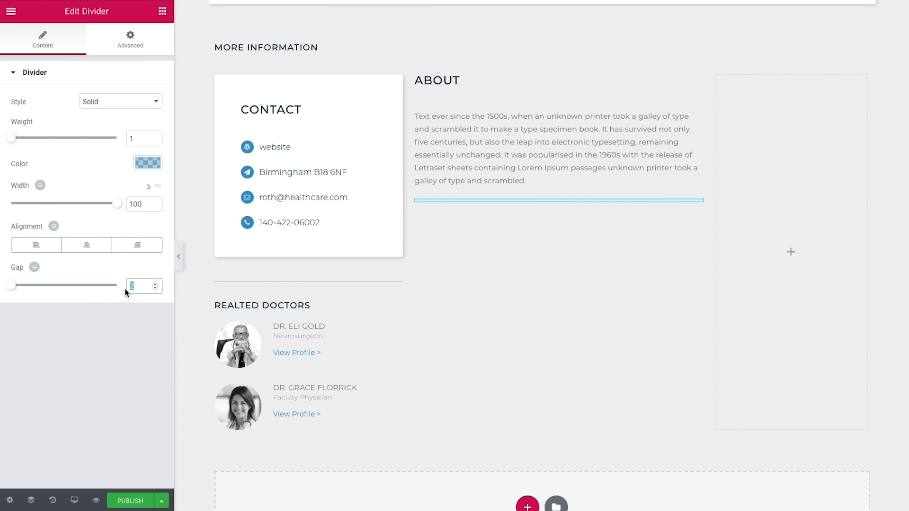
pyautogui.write('7')
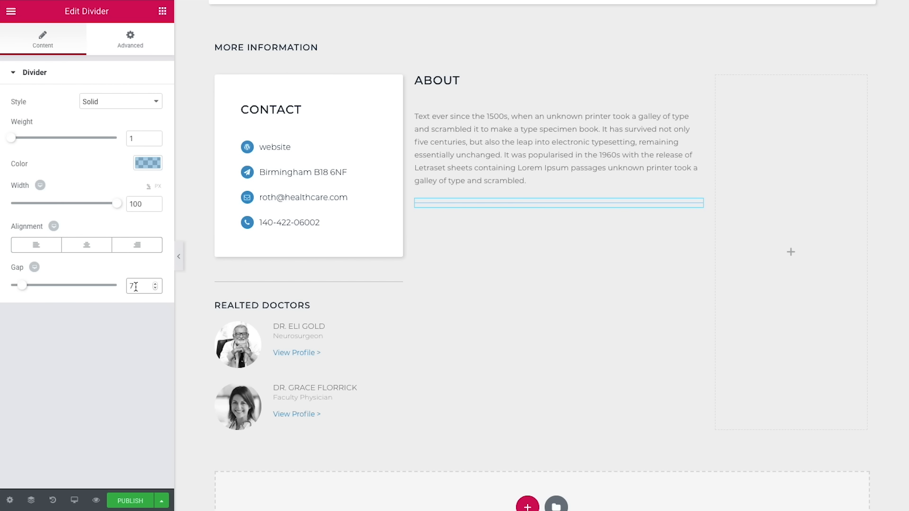
# Step: Give the copied divider a bottom margin of 100
pyautogui.click(130, 40)
pyautogui.click(81, 117)
pyautogui.write('10')
pyautogui.write('0')
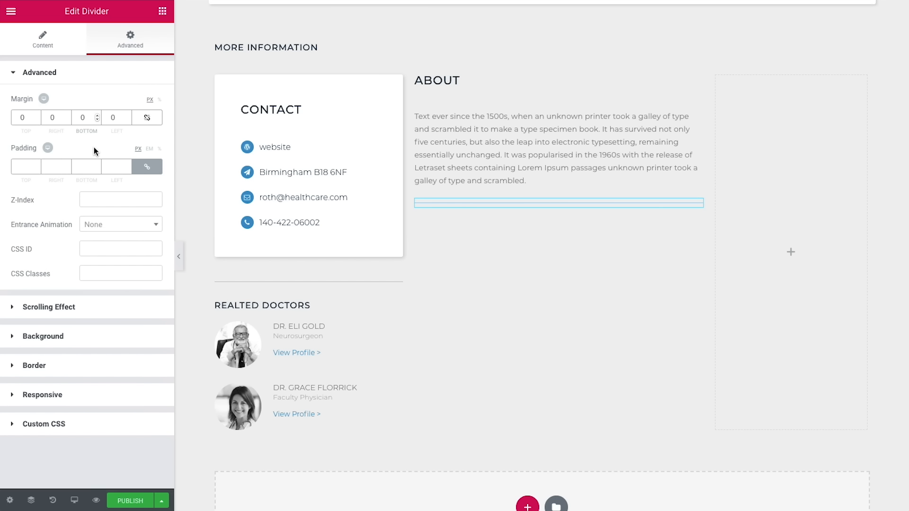
# Step: Search for 'video' and place a Video widget below the new divider
pyautogui.click(162, 12)
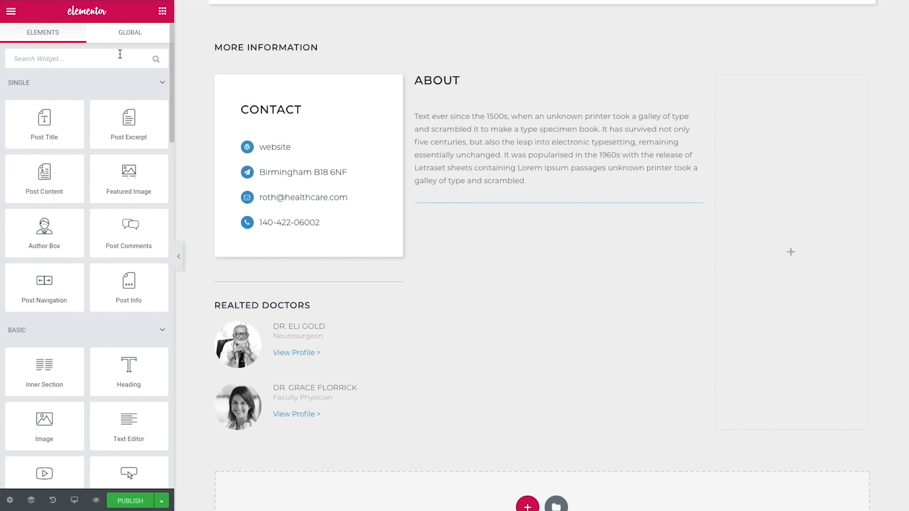
pyautogui.write('video')
pyautogui.moveTo(44, 97); pyautogui.dragTo(483, 213)
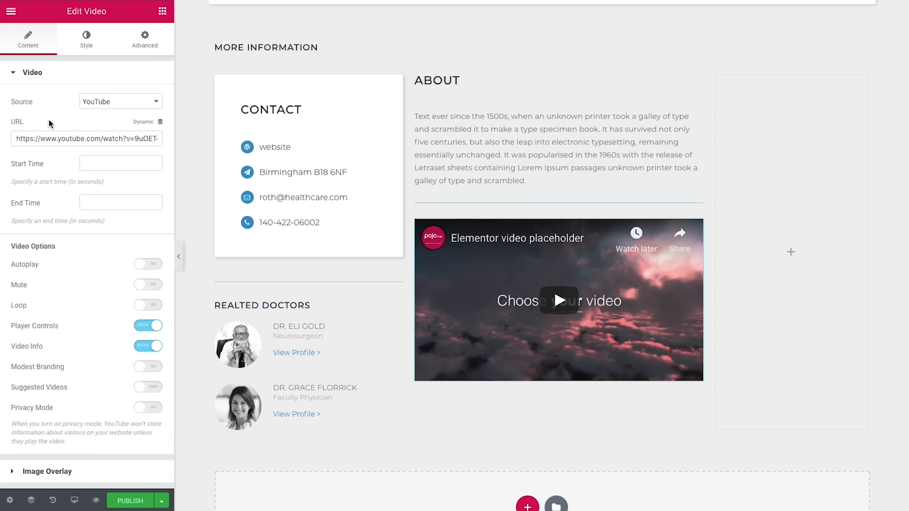
# Step: Pull the video URL dynamically from the Pods Doctor's Video URL field
pyautogui.click(149, 124)
pyautogui.scroll(-5, 92, 186)
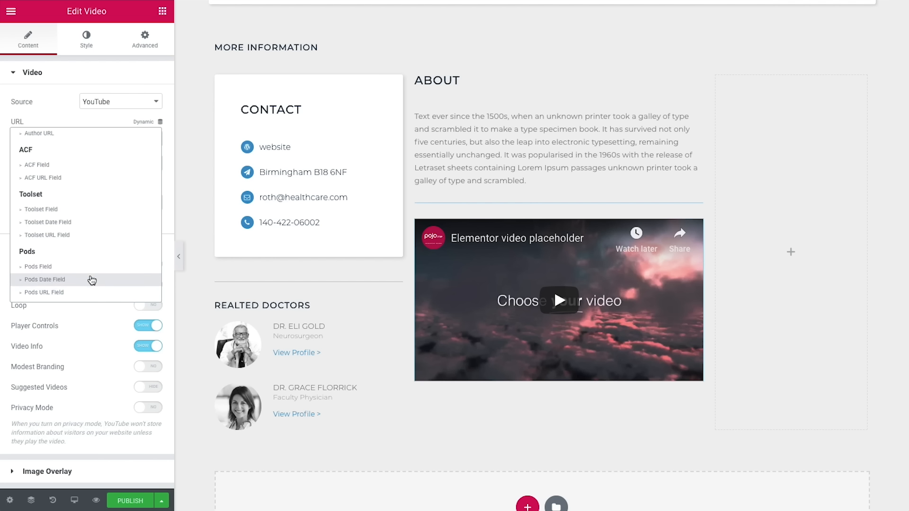
pyautogui.click(82, 294)
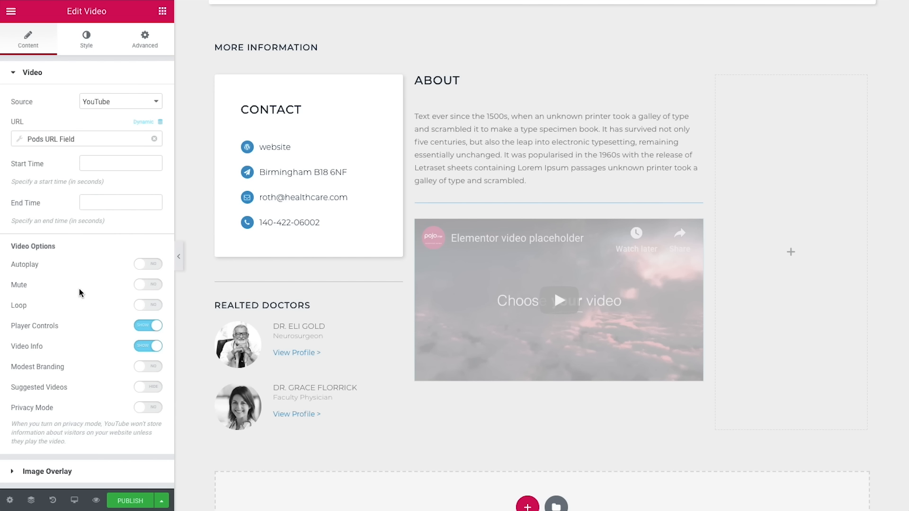
pyautogui.click(91, 141)
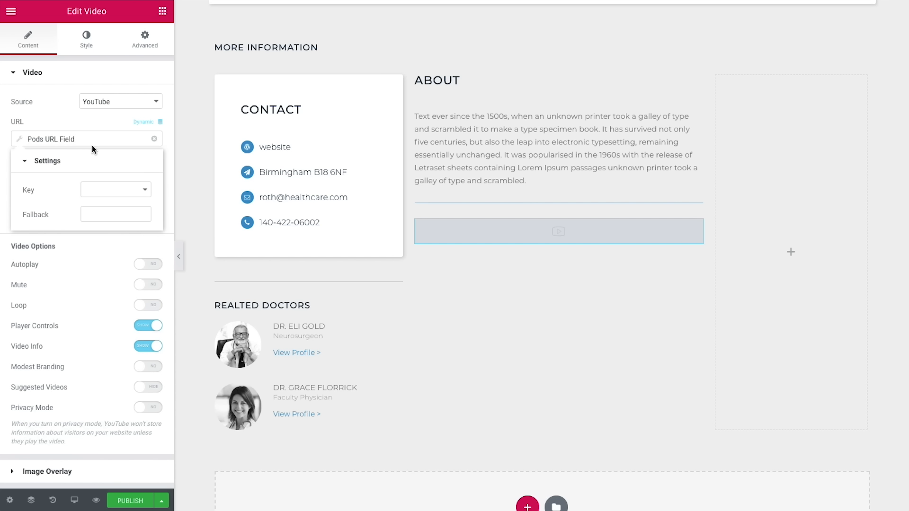
pyautogui.click(110, 190)
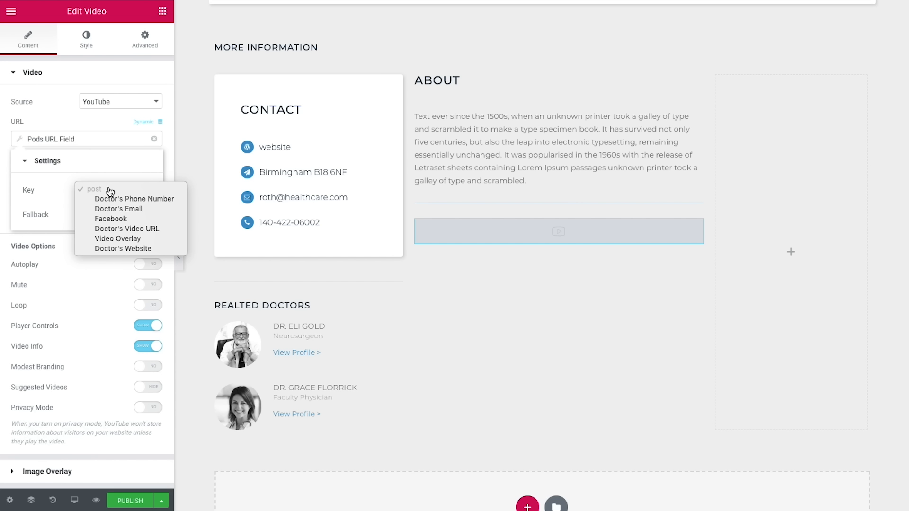
pyautogui.click(134, 230)
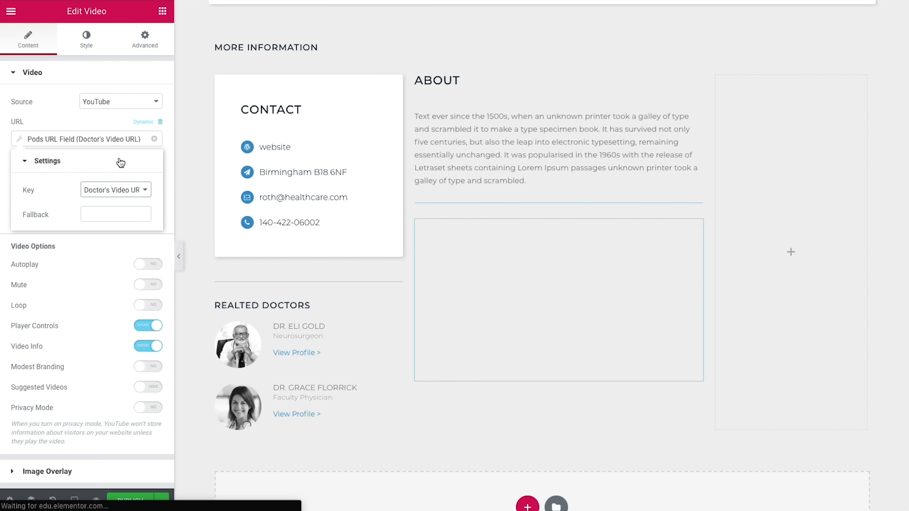
pyautogui.click(111, 128)
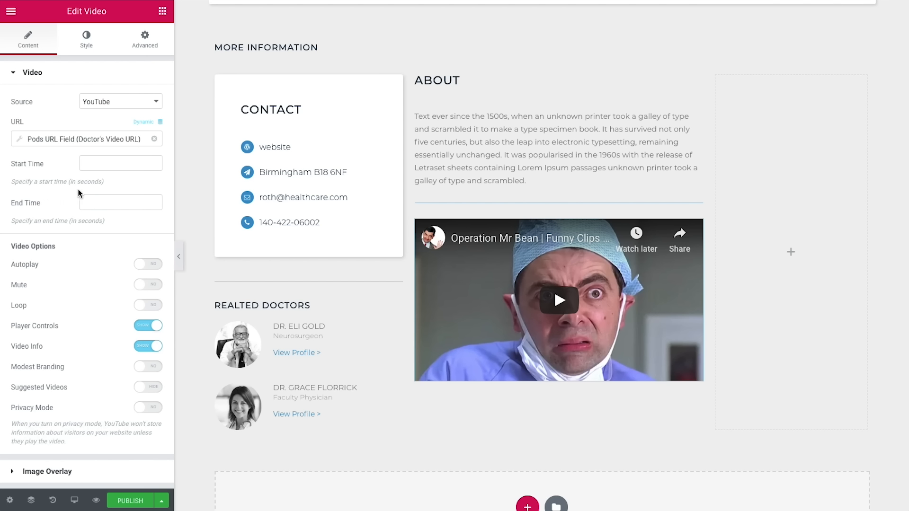
# Step: Play the video from 43 to 150 seconds, muted, with modest branding and suggested videos
pyautogui.click(94, 167)
pyautogui.write('43')
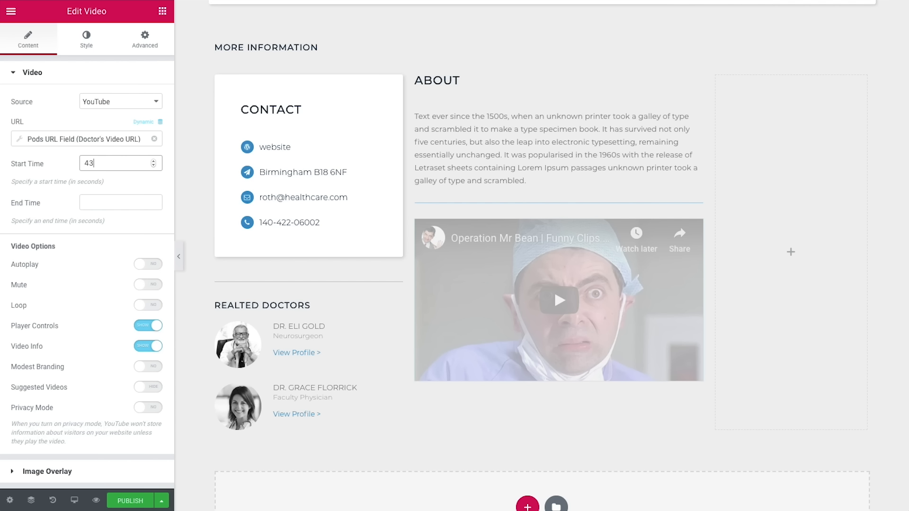
pyautogui.click(92, 199)
pyautogui.write('150')
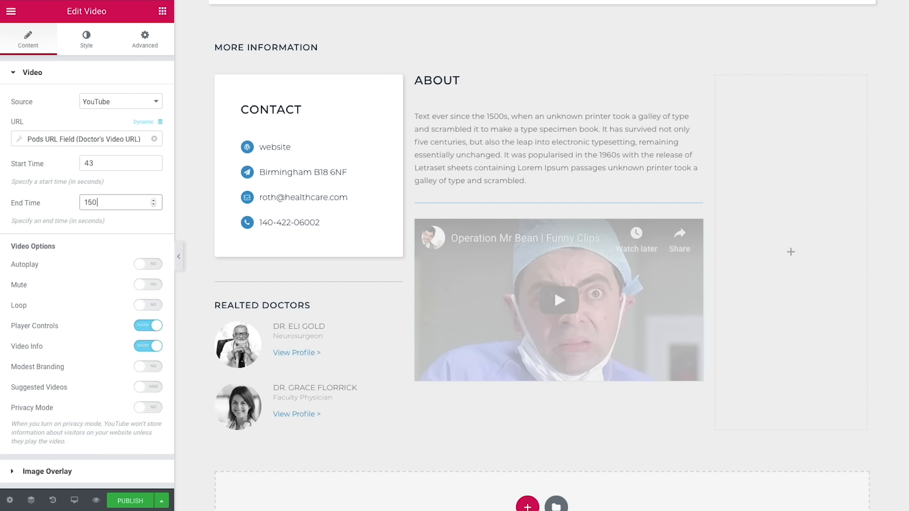
pyautogui.click(126, 222)
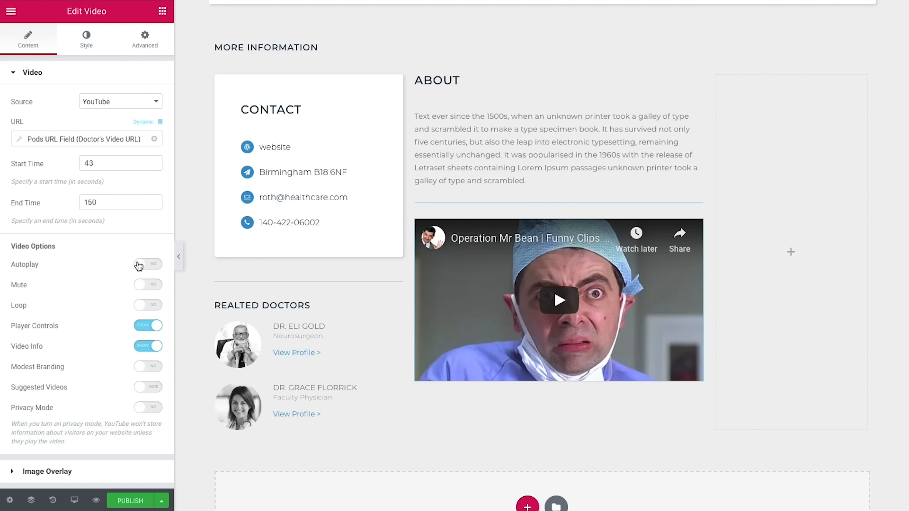
pyautogui.click(147, 286)
pyautogui.click(147, 372)
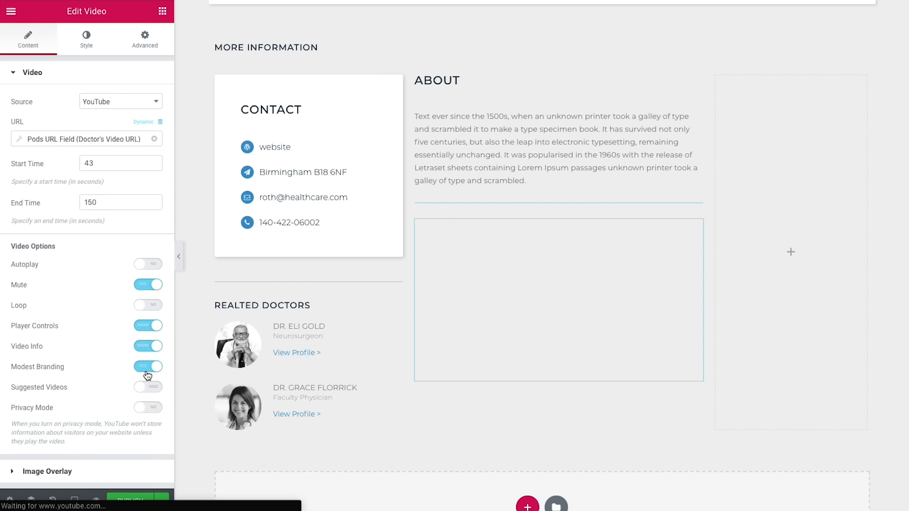
pyautogui.click(154, 388)
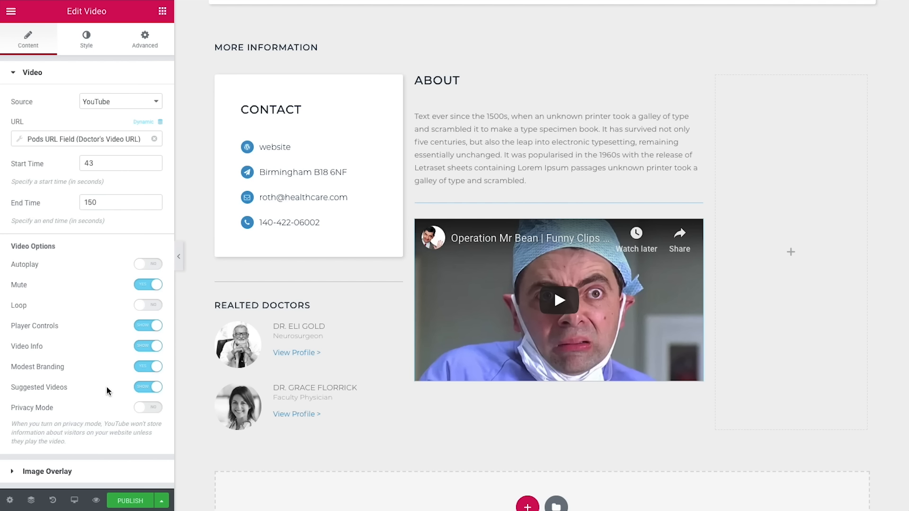
# Step: Turn on the video's image overlay, sourced from the Pods Video Overlay image field
pyautogui.click(105, 472)
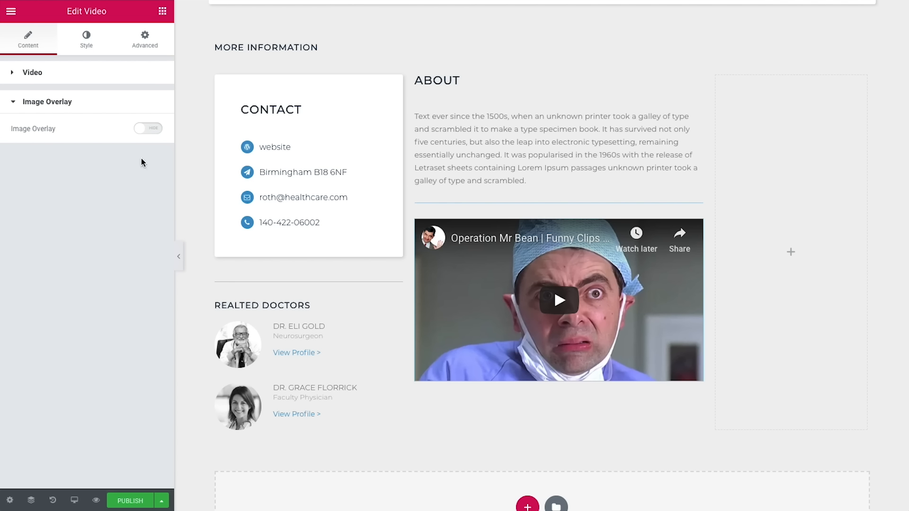
pyautogui.click(149, 128)
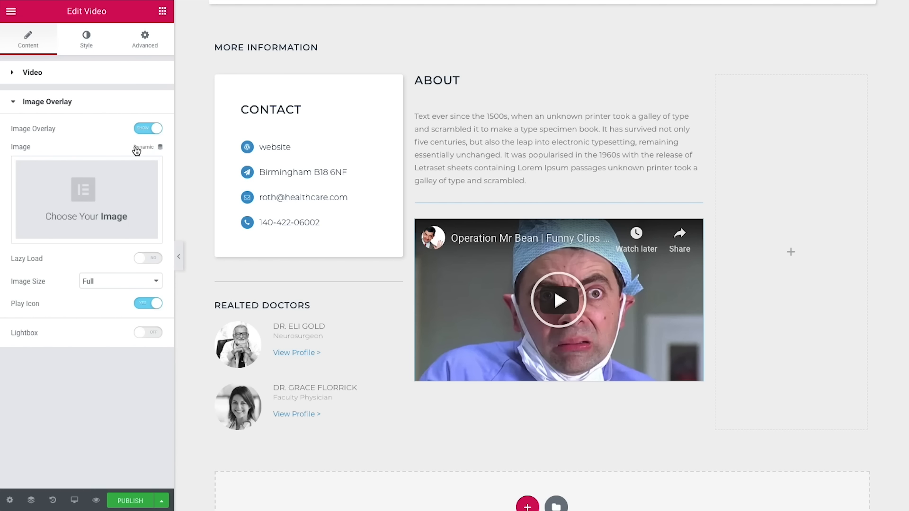
pyautogui.click(136, 150)
pyautogui.scroll(-1, 73, 242)
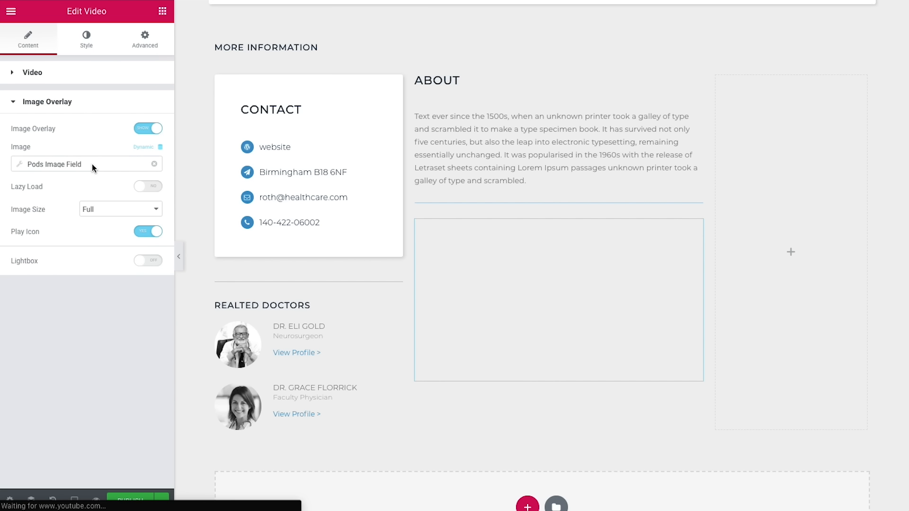
pyautogui.click(91, 164)
pyautogui.click(97, 213)
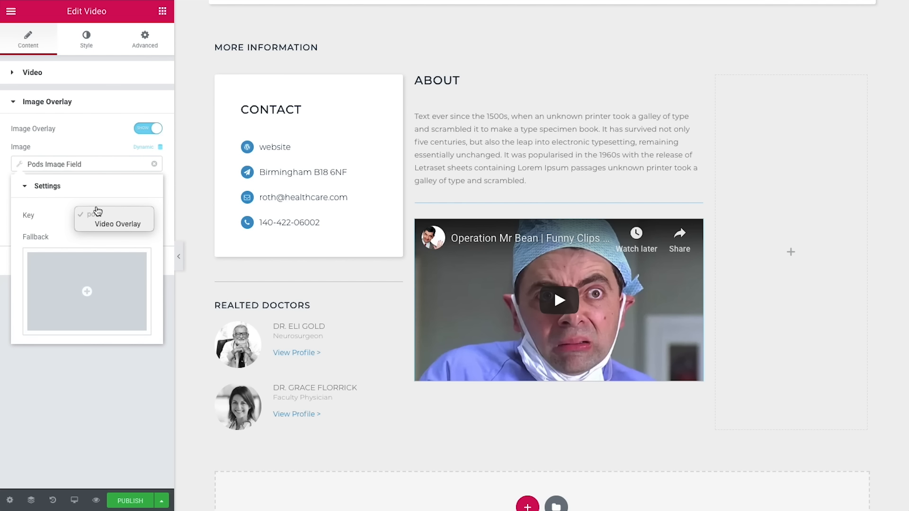
pyautogui.click(124, 225)
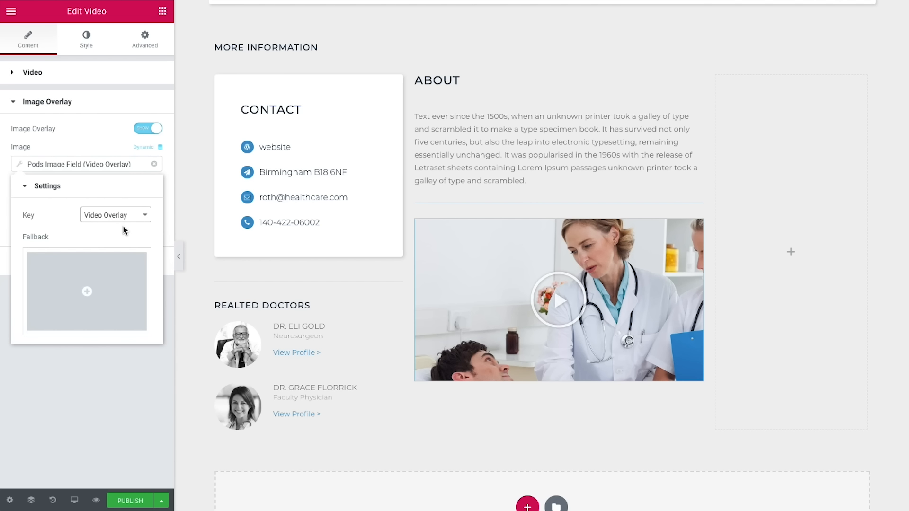
pyautogui.click(94, 148)
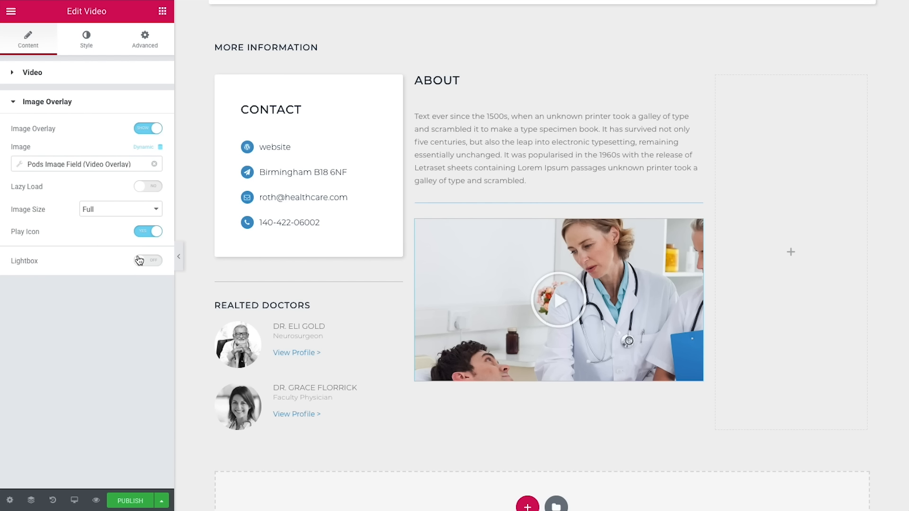
pyautogui.click(88, 39)
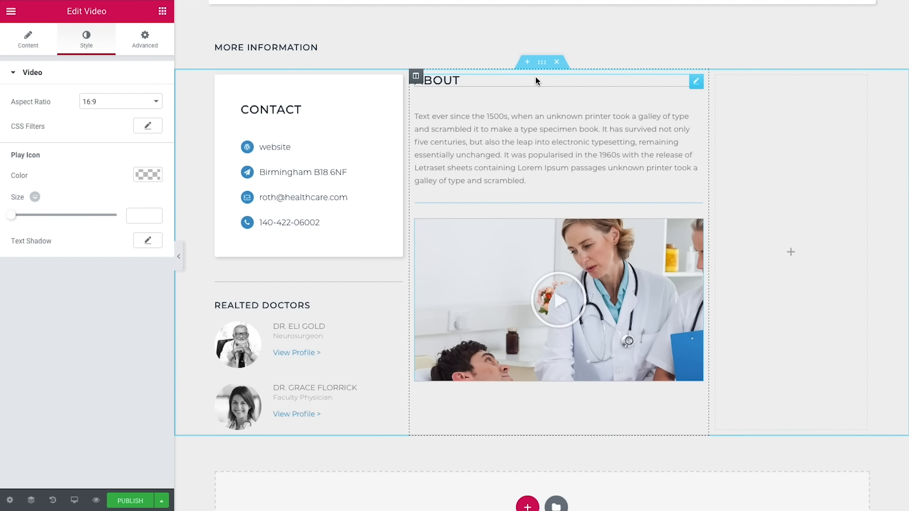
# Step: Give the About column a classic white background and a 3 px corner radius
pyautogui.click(415, 75)
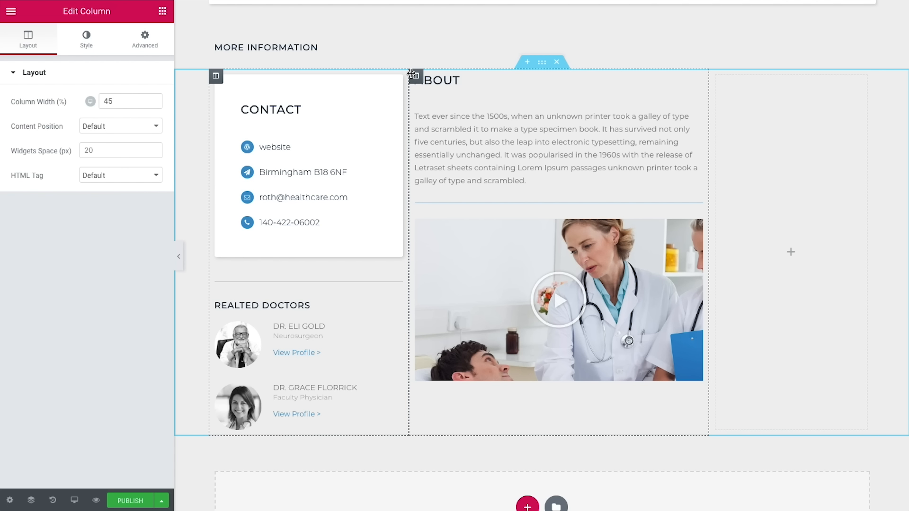
pyautogui.click(86, 39)
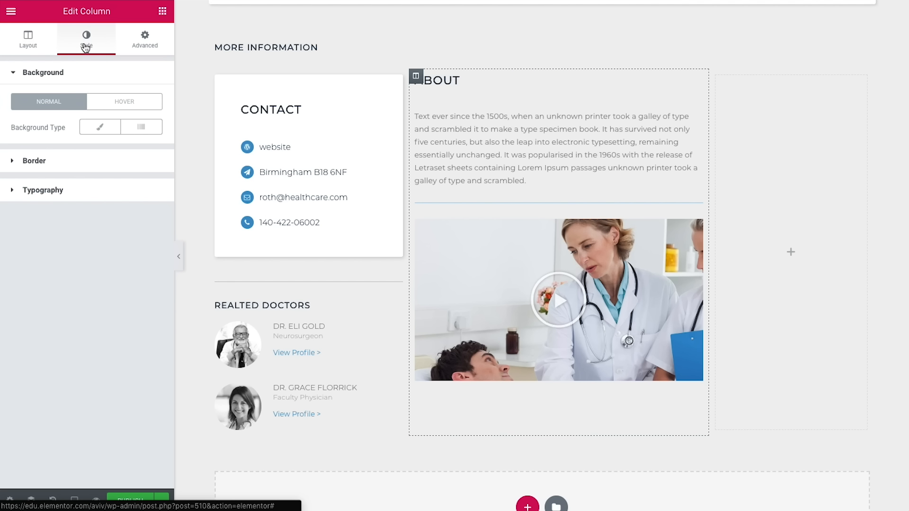
pyautogui.click(101, 131)
pyautogui.click(144, 150)
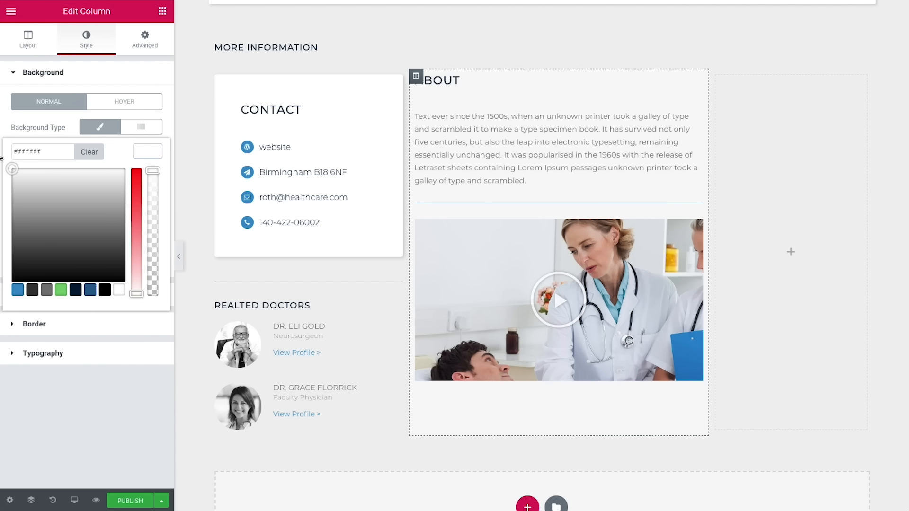
pyautogui.click(81, 387)
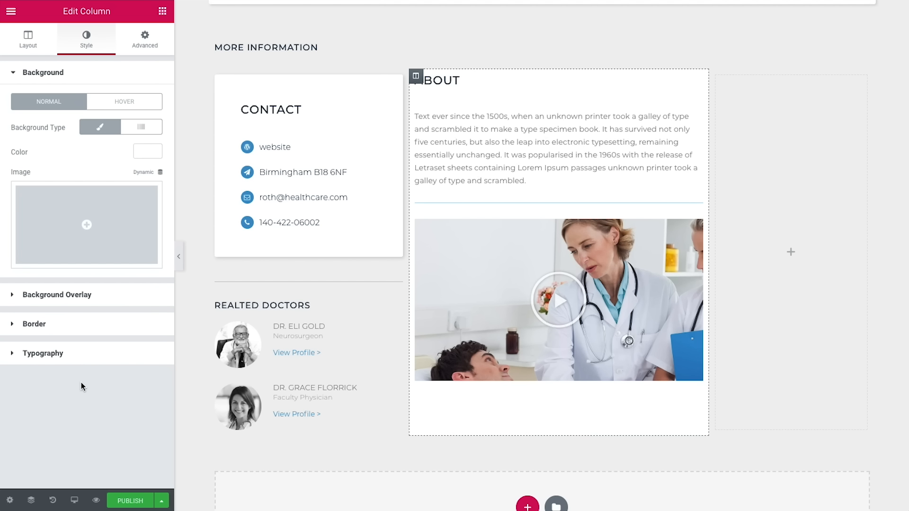
pyautogui.click(49, 327)
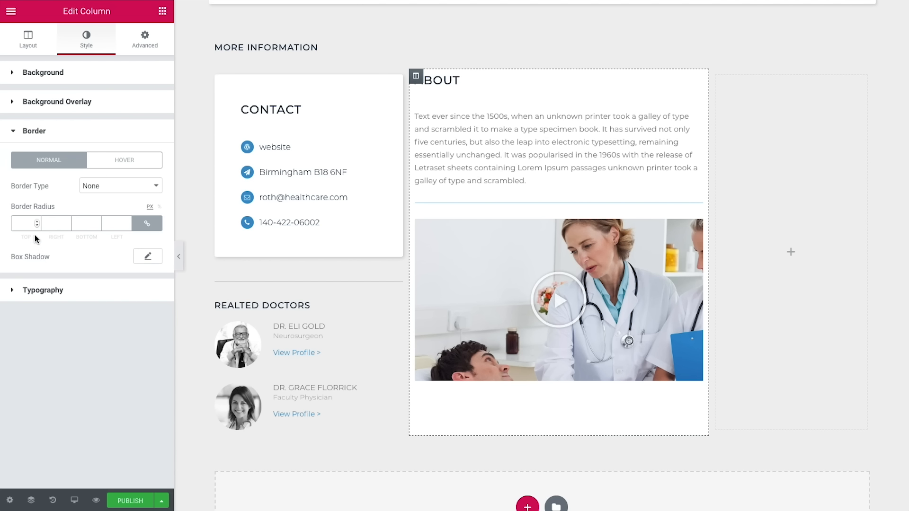
pyautogui.click(29, 221)
pyautogui.write('3')
# Step: Add a box shadow to the column with offsets 2 and 2 and blur 8
pyautogui.click(137, 257)
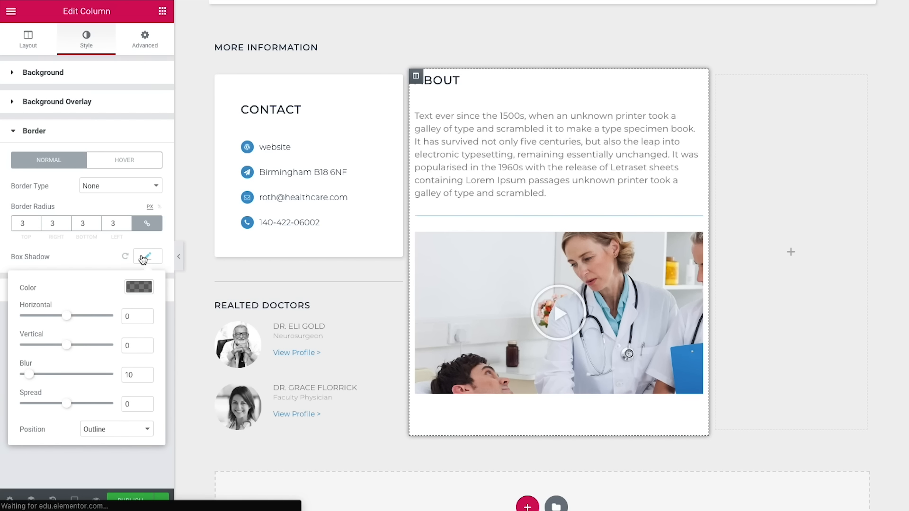
pyautogui.click(138, 288)
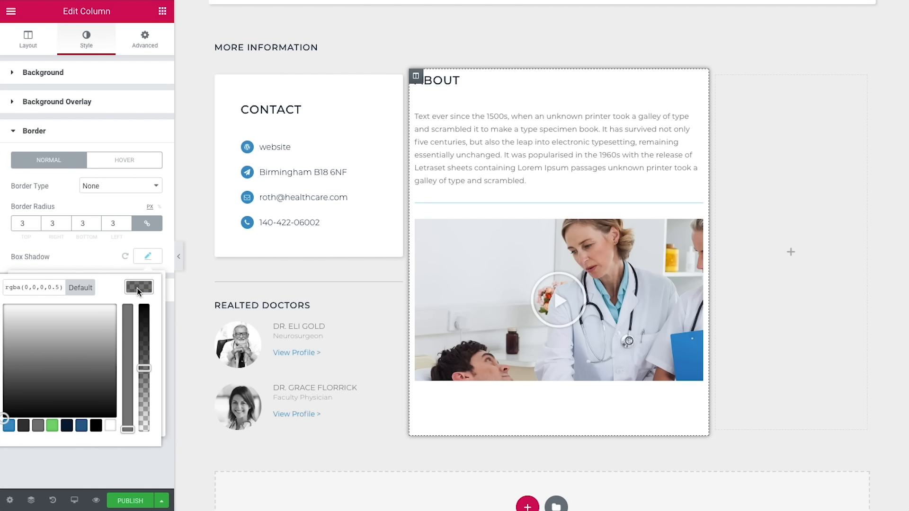
pyautogui.click(62, 289)
pyautogui.click(146, 292)
pyautogui.doubleClick(142, 317)
pyautogui.write('2')
pyautogui.doubleClick(138, 346)
pyautogui.write('2')
pyautogui.doubleClick(134, 375)
pyautogui.write('8')
pyautogui.click(92, 262)
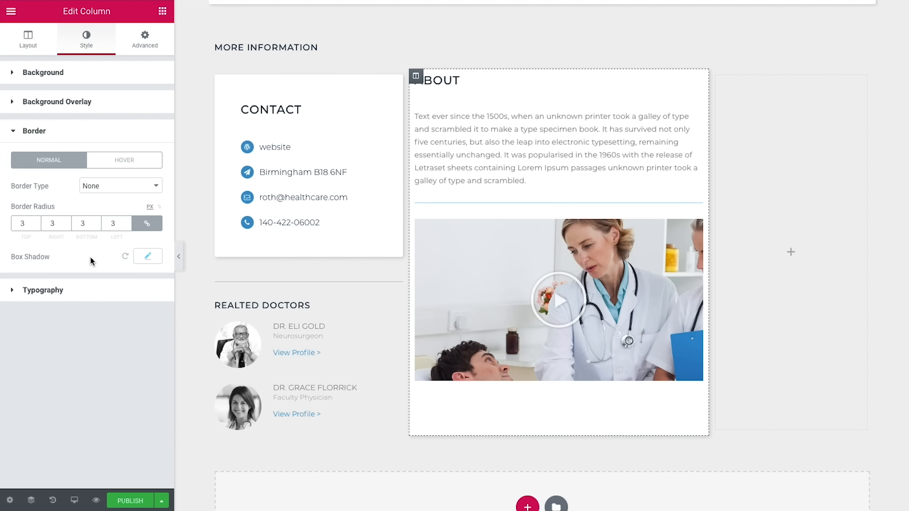
# Step: Set the hover box shadow to 0.15 opacity with horizontal offset 2 and vertical offset 6
pyautogui.click(123, 162)
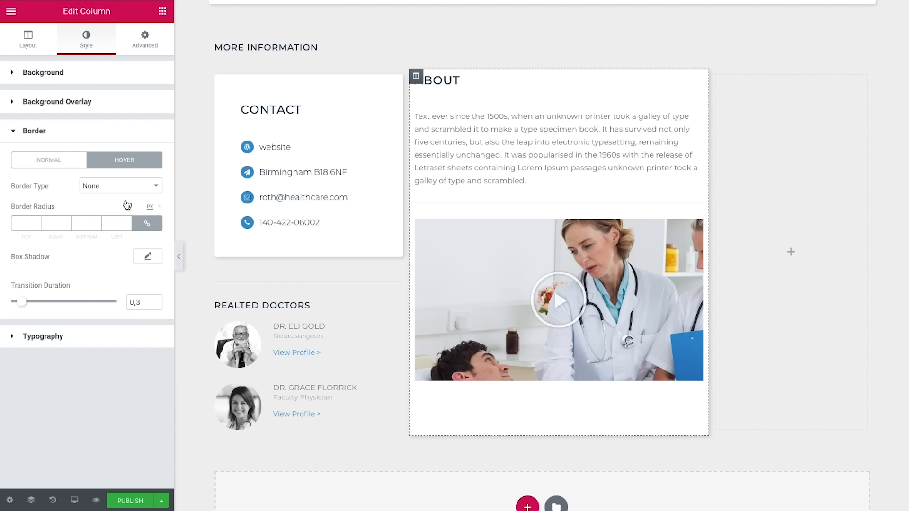
pyautogui.click(147, 257)
pyautogui.click(131, 287)
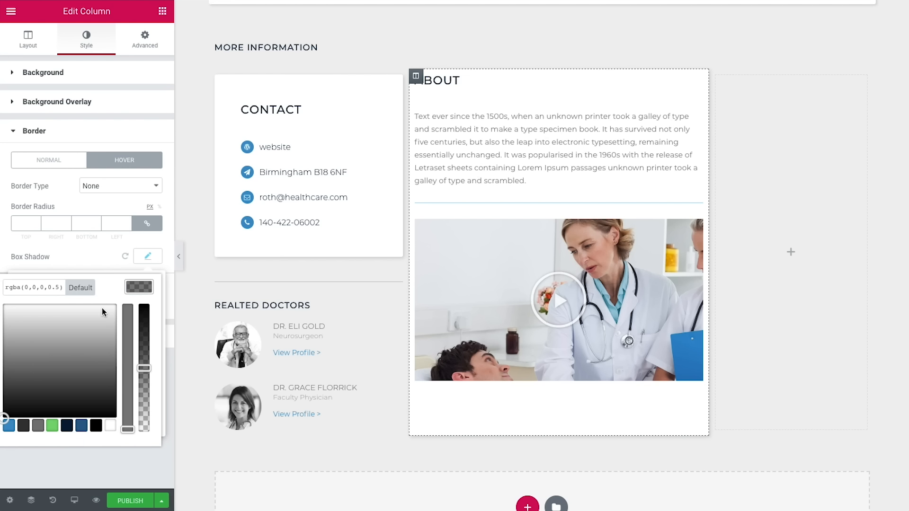
pyautogui.click(58, 287)
pyautogui.write('1')
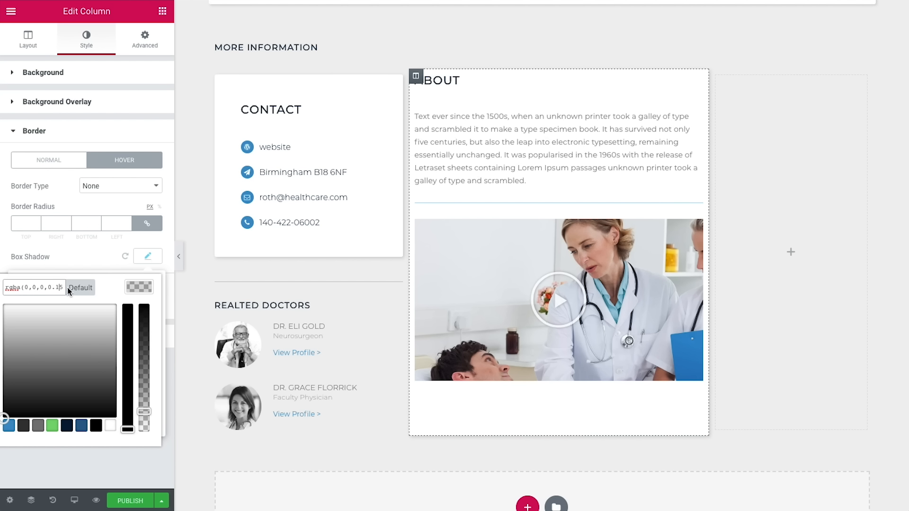
pyautogui.click(141, 287)
pyautogui.moveTo(138, 317); pyautogui.dragTo(115, 317)
pyautogui.write('2')
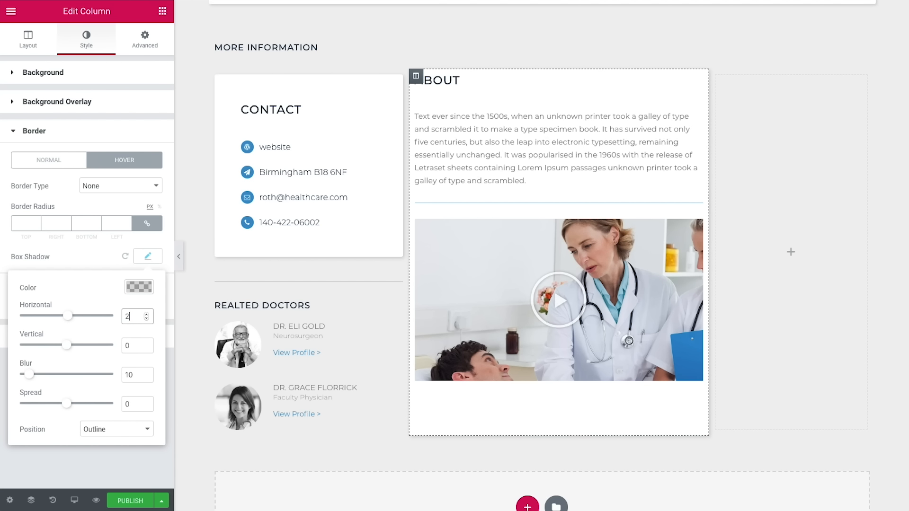
pyautogui.click(134, 345)
pyautogui.press('BackSpace')
pyautogui.write('6')
pyautogui.click(102, 270)
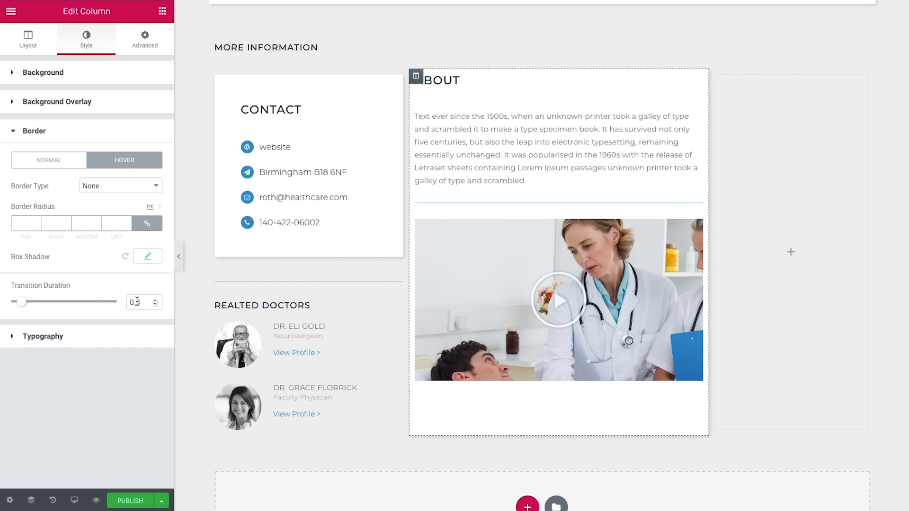
# Step: Unlink the margin and padding sides and give the About column a 35 px right margin
pyautogui.click(139, 42)
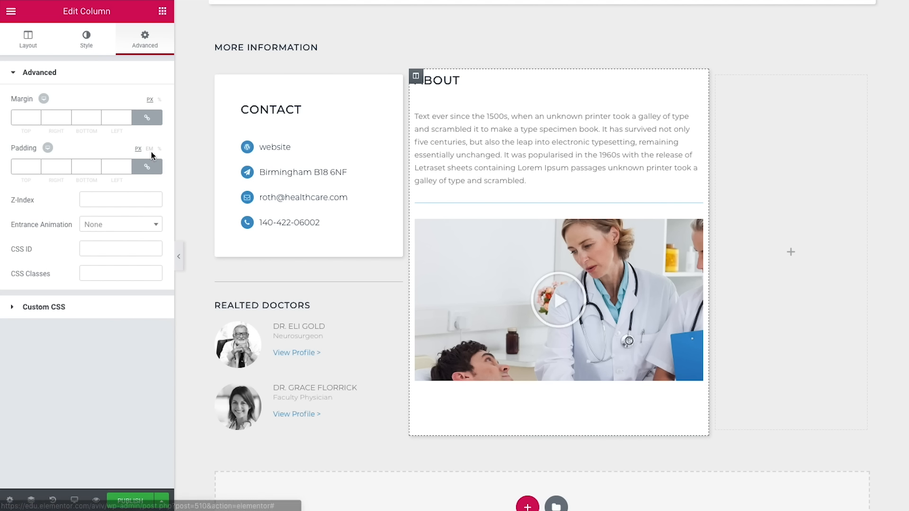
pyautogui.click(147, 117)
pyautogui.click(147, 167)
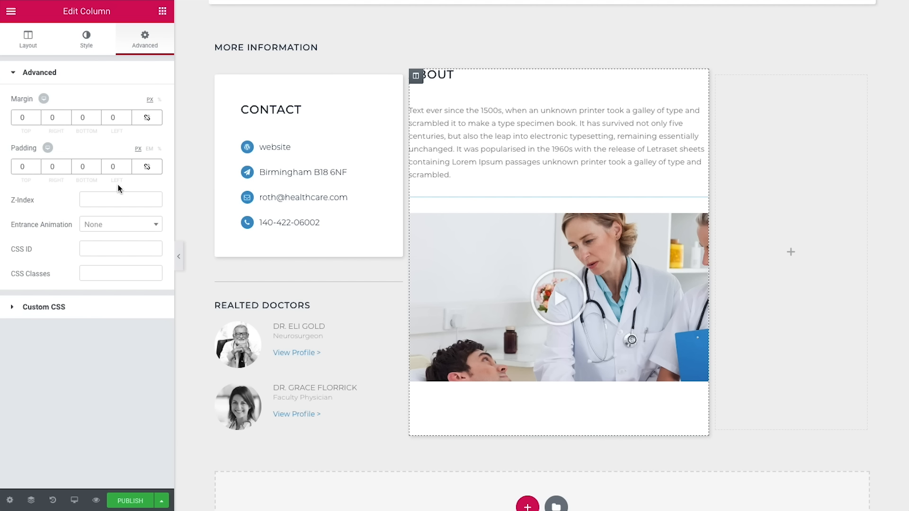
pyautogui.doubleClick(52, 117)
pyautogui.write('35')
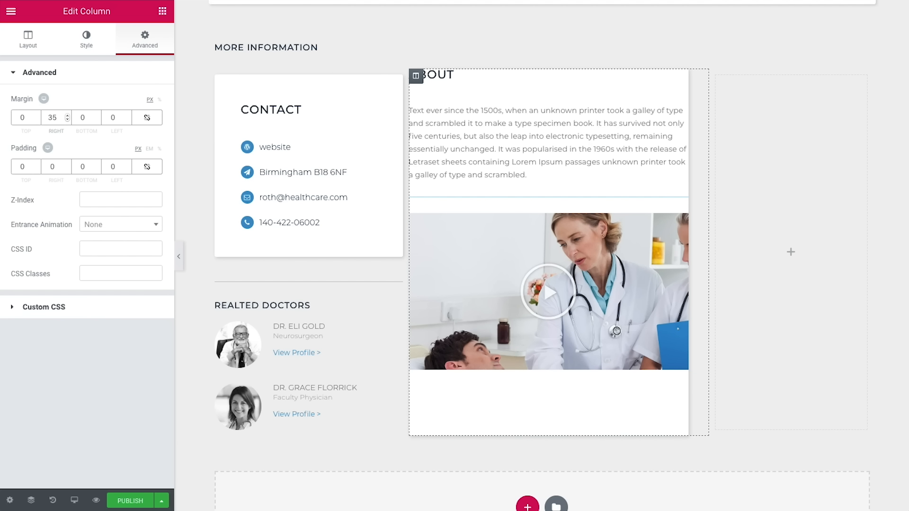
# Step: Set the column padding to 40 px top and 35 px right, bottom and left
pyautogui.doubleClick(22, 167)
pyautogui.write('40')
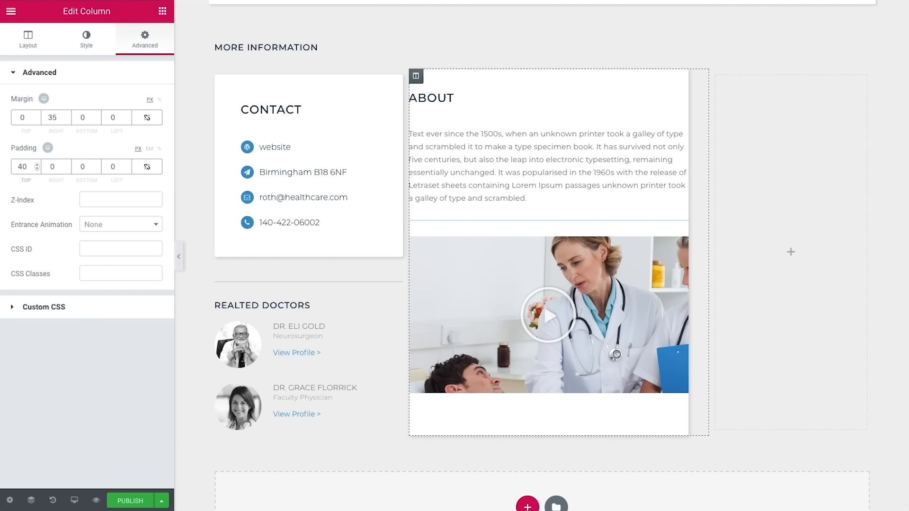
pyautogui.doubleClick(48, 167)
pyautogui.write('35')
pyautogui.press('Tab')
pyautogui.write('35')
pyautogui.press('Tab')
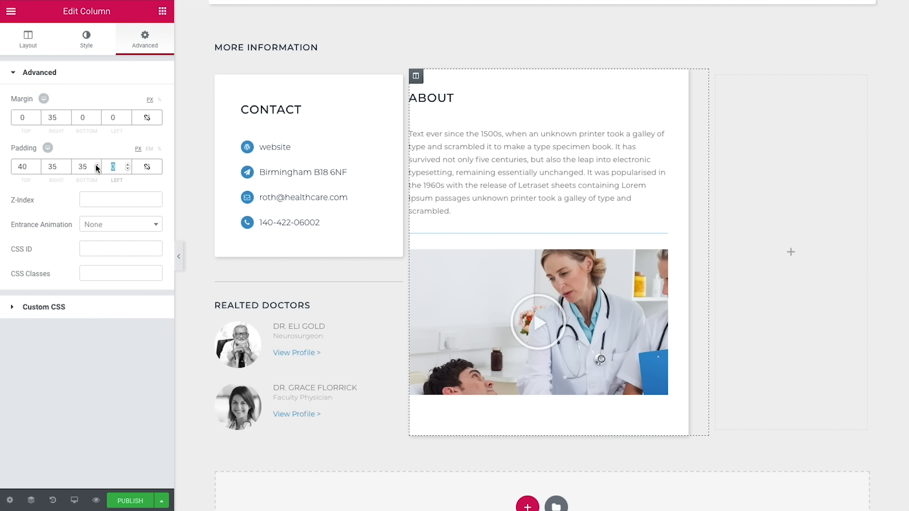
pyautogui.write('35')
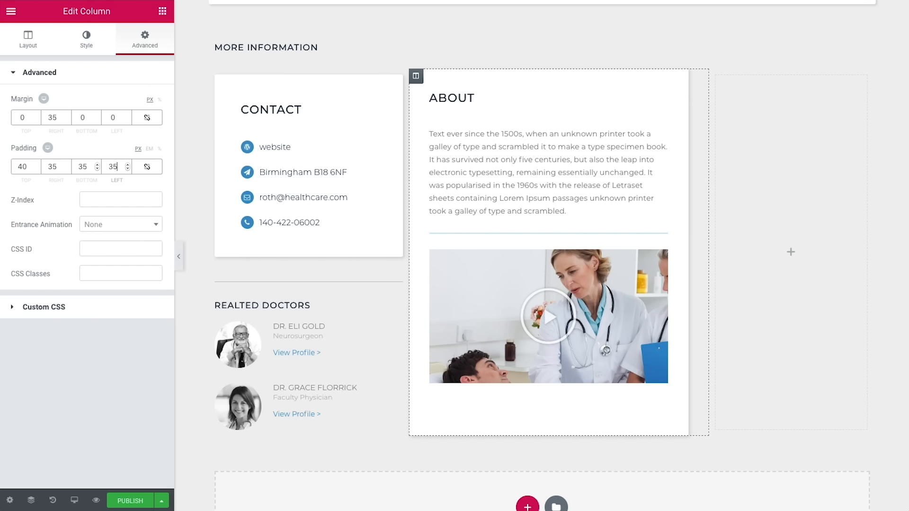
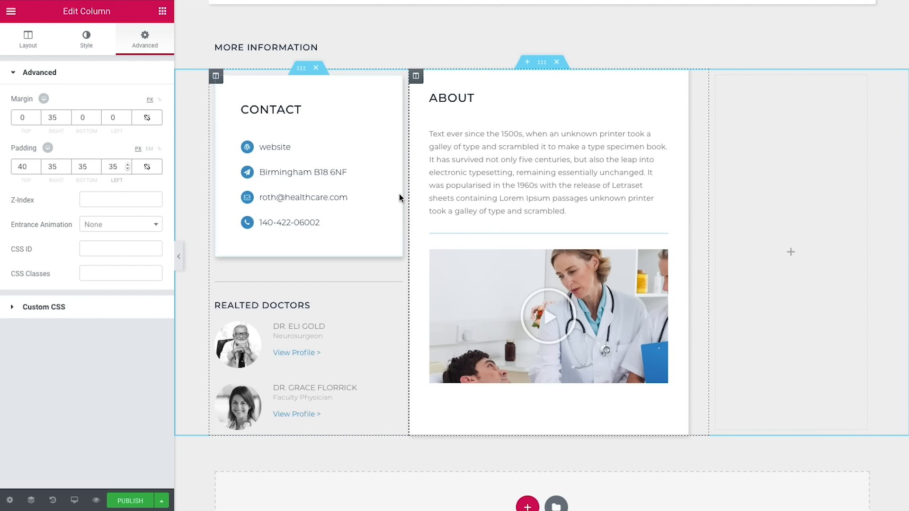
# Step: Show the Elementor Elements panel listing the widgets available for the doctor page
pyautogui.click(162, 13)
# Step: Drop an Inner Section into the empty right column and delete its second column
pyautogui.moveTo(44, 372); pyautogui.dragTo(809, 259)
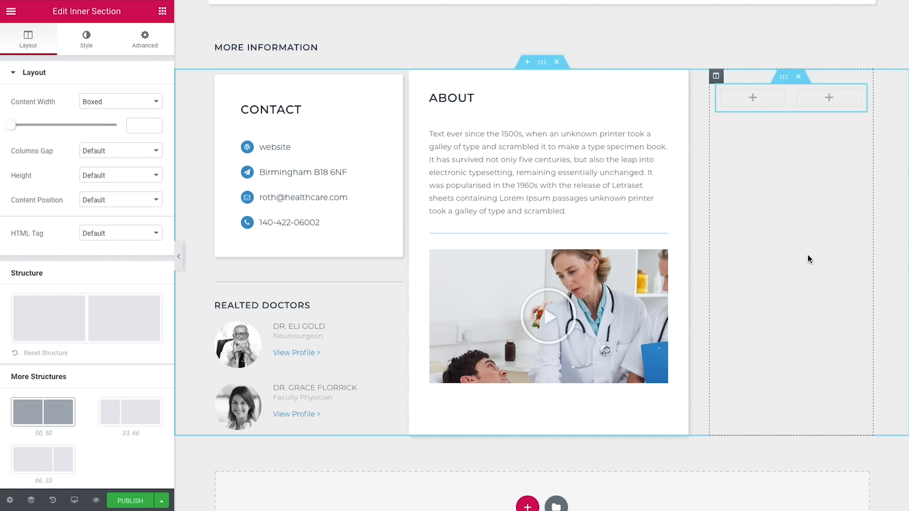
pyautogui.rightClick(799, 95)
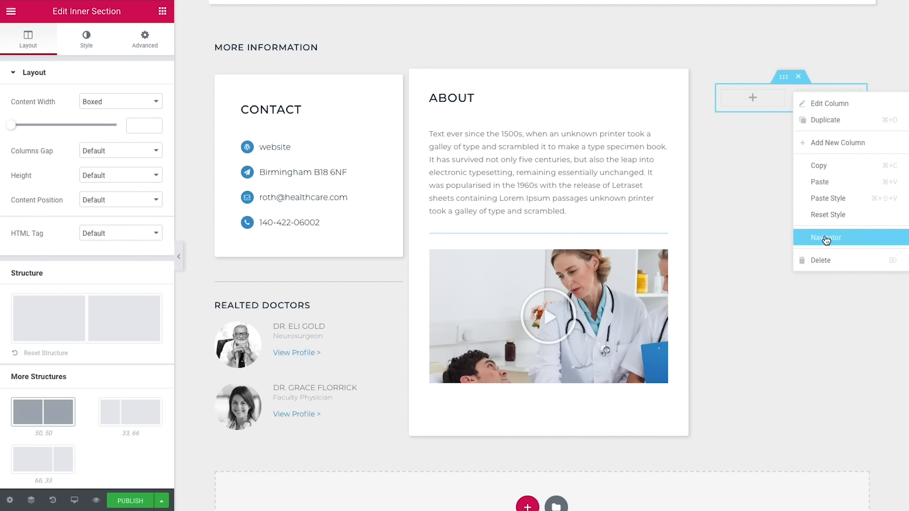
pyautogui.click(829, 258)
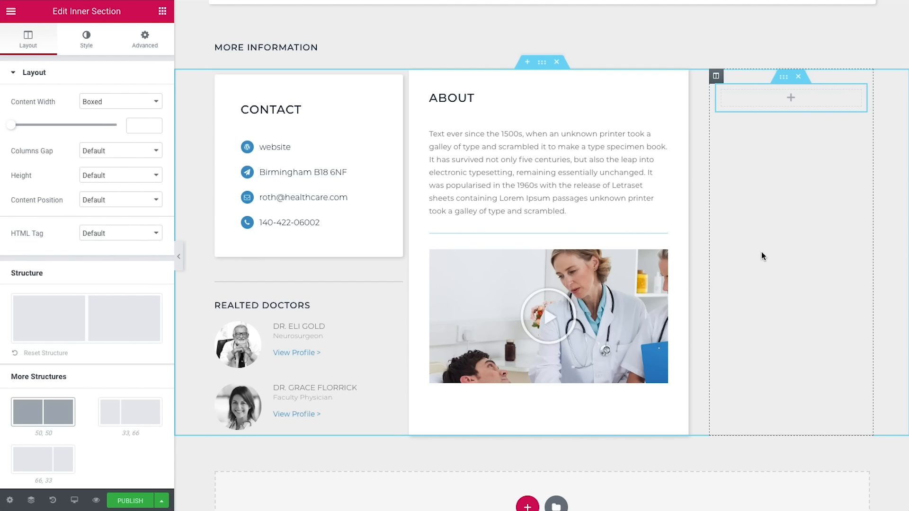
# Step: Add an Icon widget to the right column and choose the 'comments' icon
pyautogui.click(162, 10)
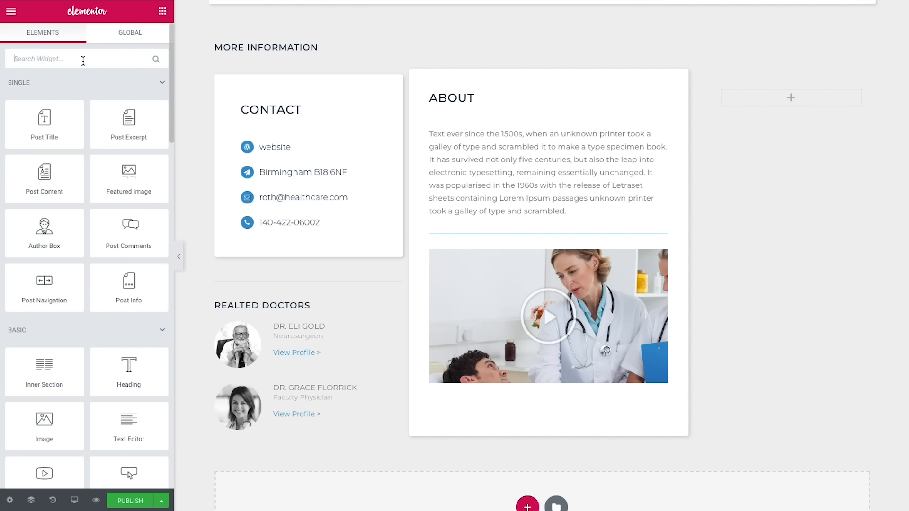
pyautogui.write('icom')
pyautogui.press('BackSpace')
pyautogui.moveTo(64, 89); pyautogui.dragTo(789, 98)
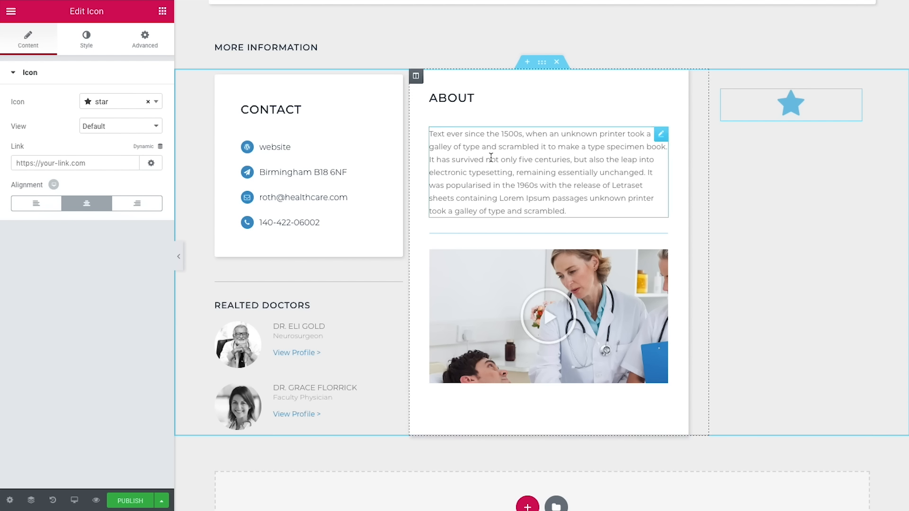
pyautogui.click(126, 106)
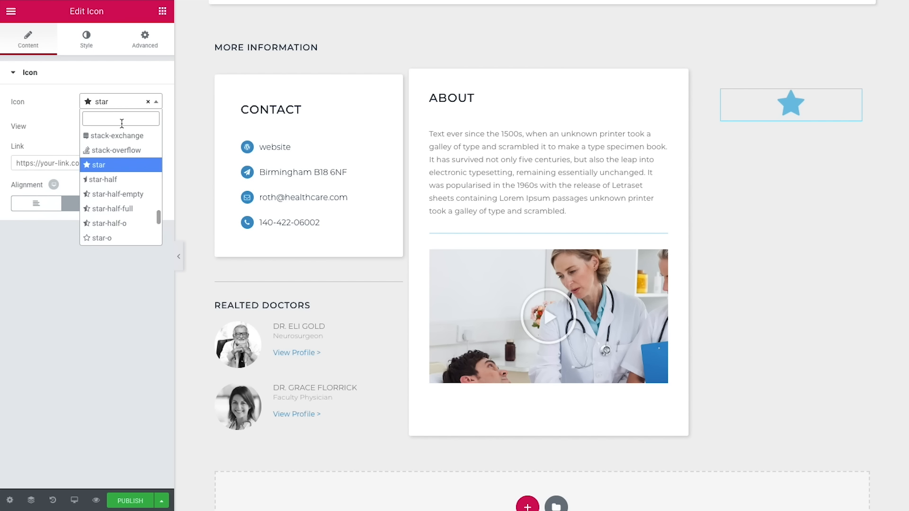
pyautogui.write('com')
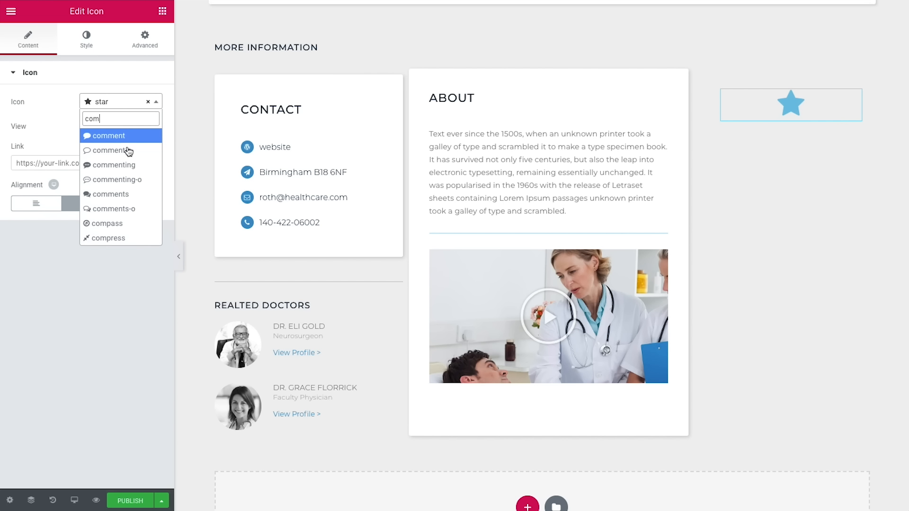
pyautogui.click(131, 192)
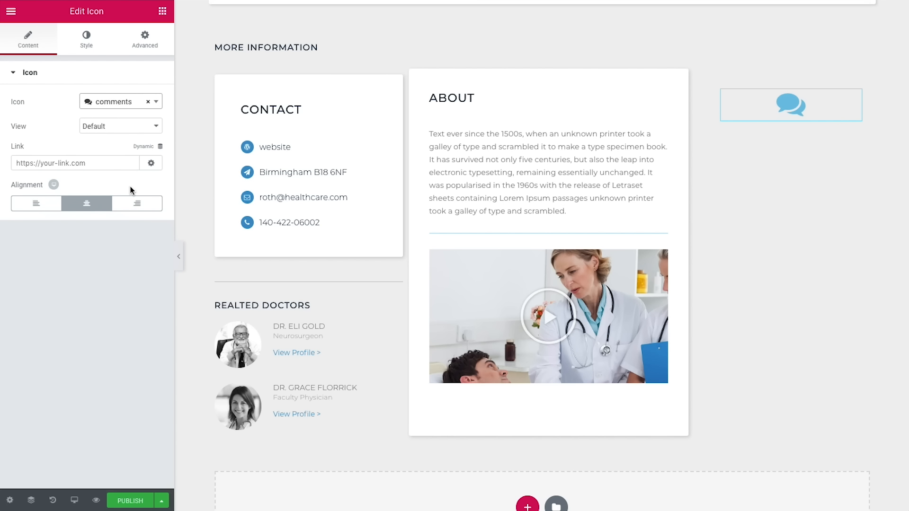
# Step: Tint the comments icon blue #3e92cc at 0.25 opacity
pyautogui.click(78, 43)
pyautogui.click(149, 126)
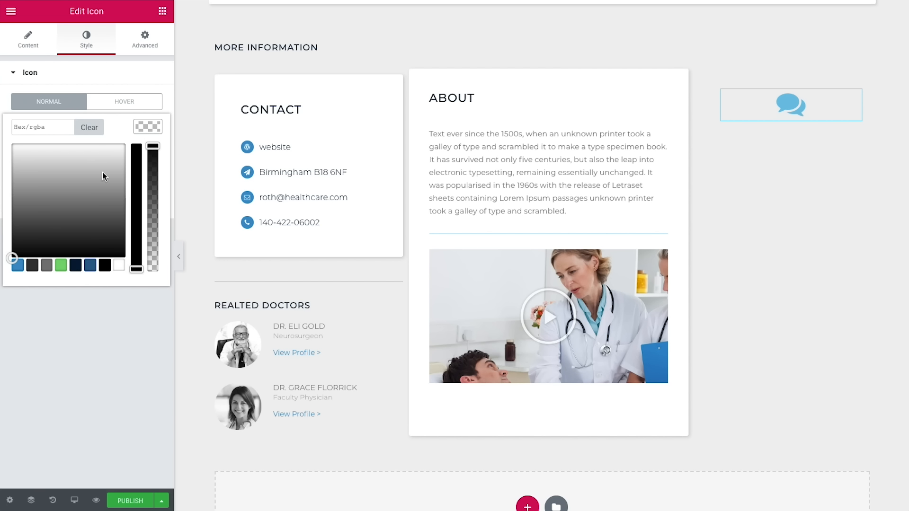
pyautogui.click(17, 271)
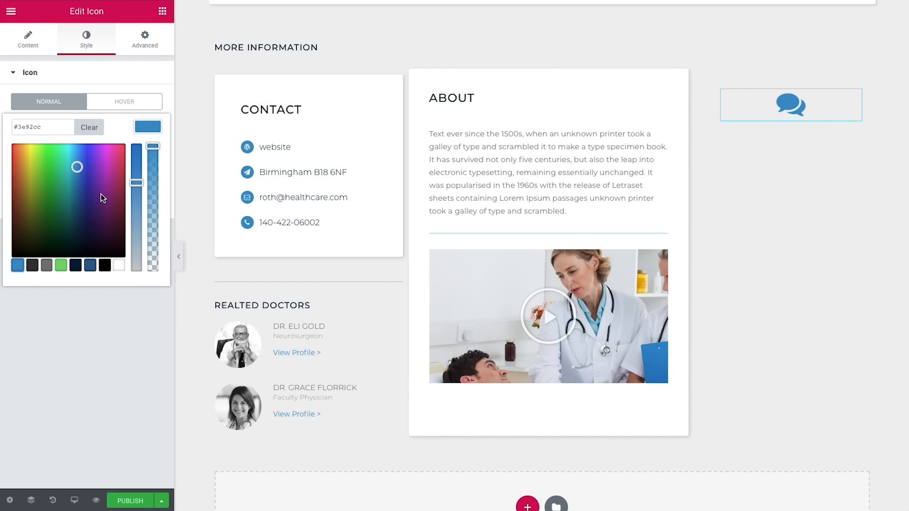
pyautogui.moveTo(155, 154); pyautogui.dragTo(153, 186)
pyautogui.moveTo(44, 127); pyautogui.dragTo(81, 124)
pyautogui.click(60, 127)
pyautogui.write('25')
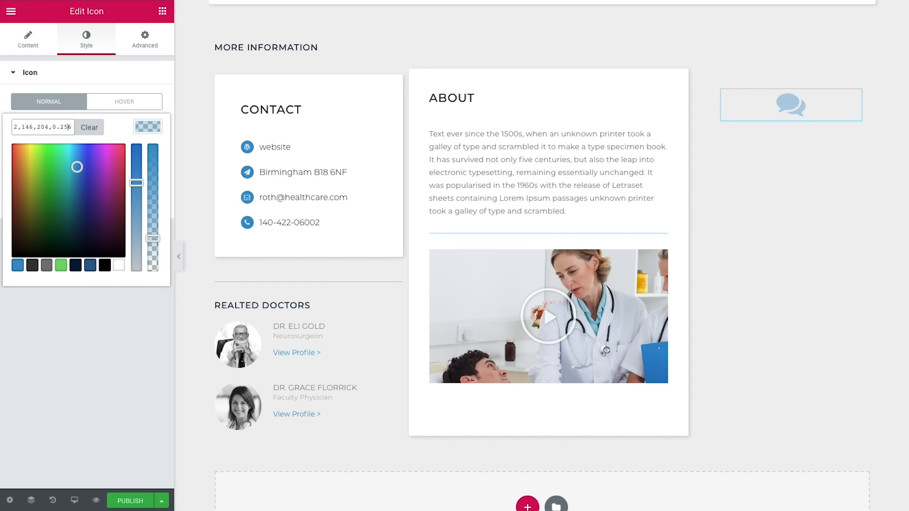
pyautogui.click(137, 304)
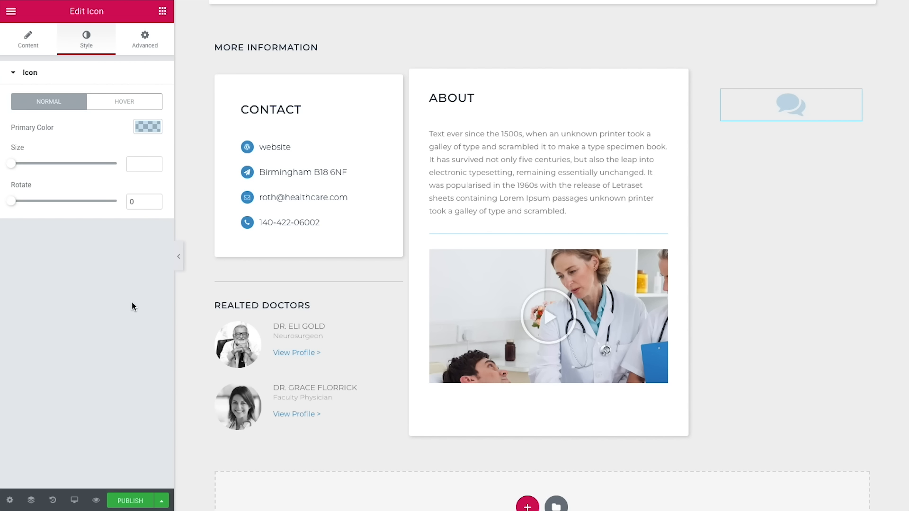
# Step: Add a centred heading 'get started now' under the icon with grey #7a7a7a text
pyautogui.click(162, 11)
pyautogui.moveTo(129, 369); pyautogui.dragTo(780, 115)
pyautogui.moveTo(137, 114); pyautogui.dragTo(29, 117)
pyautogui.write('get started now')
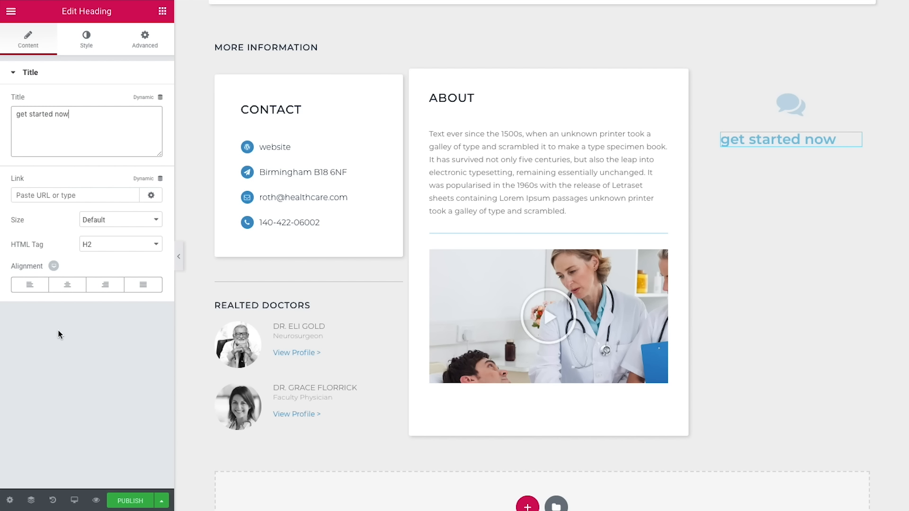
pyautogui.click(68, 285)
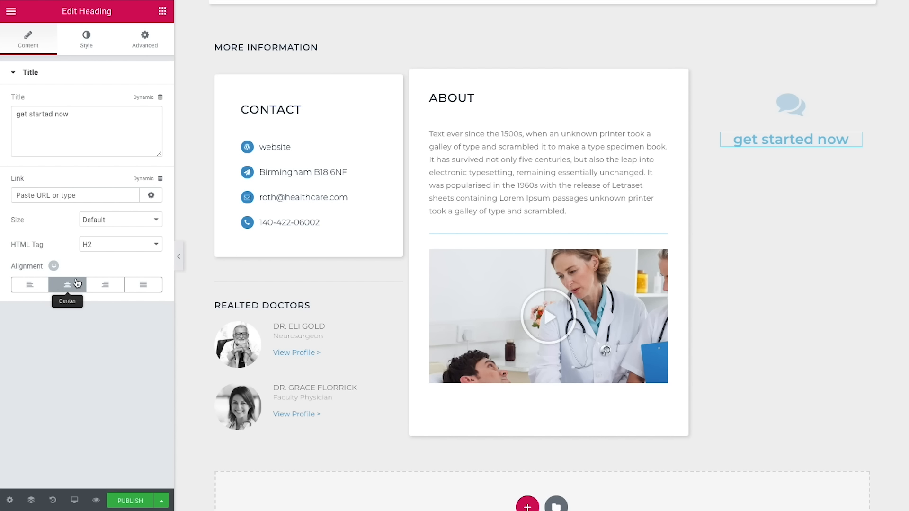
pyautogui.click(90, 42)
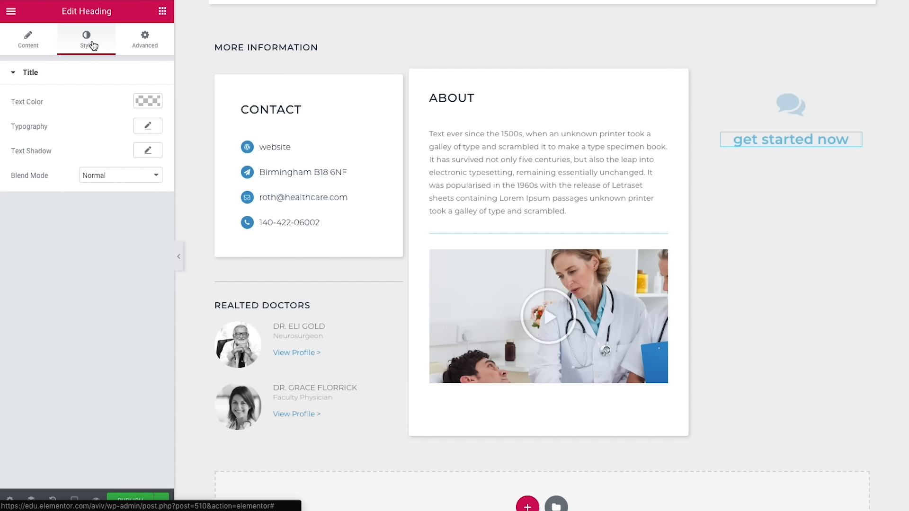
pyautogui.click(152, 99)
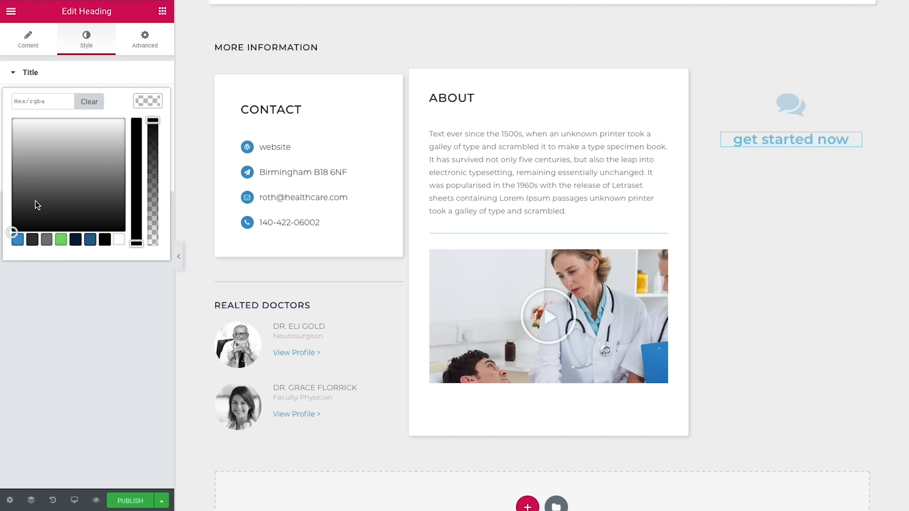
pyautogui.click(46, 243)
pyautogui.click(67, 285)
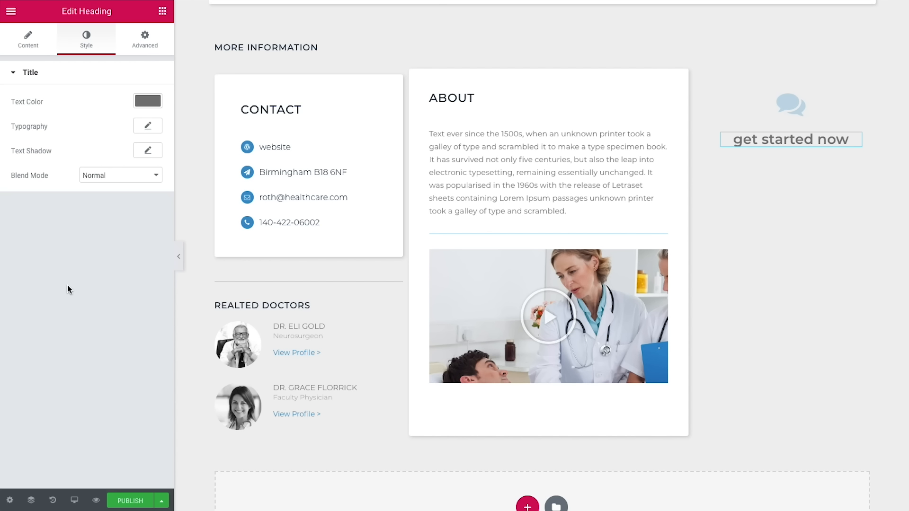
# Step: Set the heading typography to 20 px, weight 500, uppercase, 0.8 letter spacing
pyautogui.click(147, 126)
pyautogui.click(144, 197)
pyautogui.write('20')
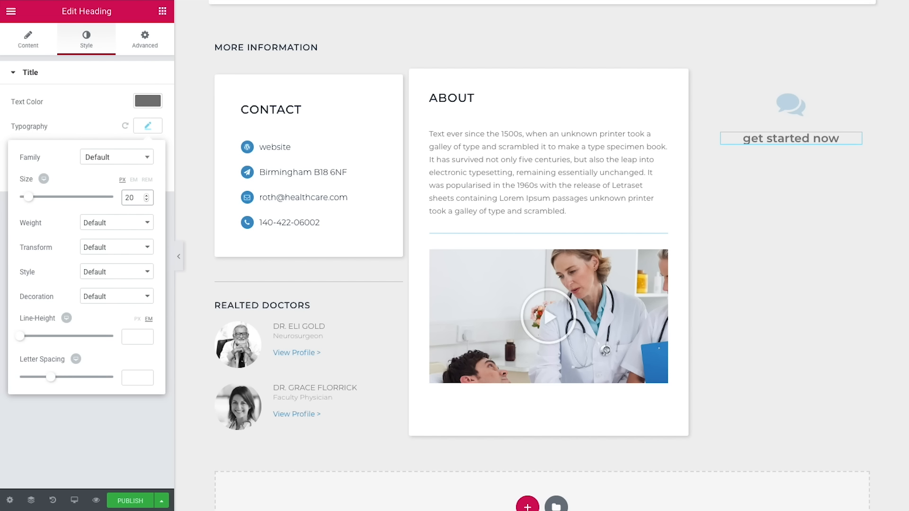
pyautogui.click(116, 225)
pyautogui.click(94, 172)
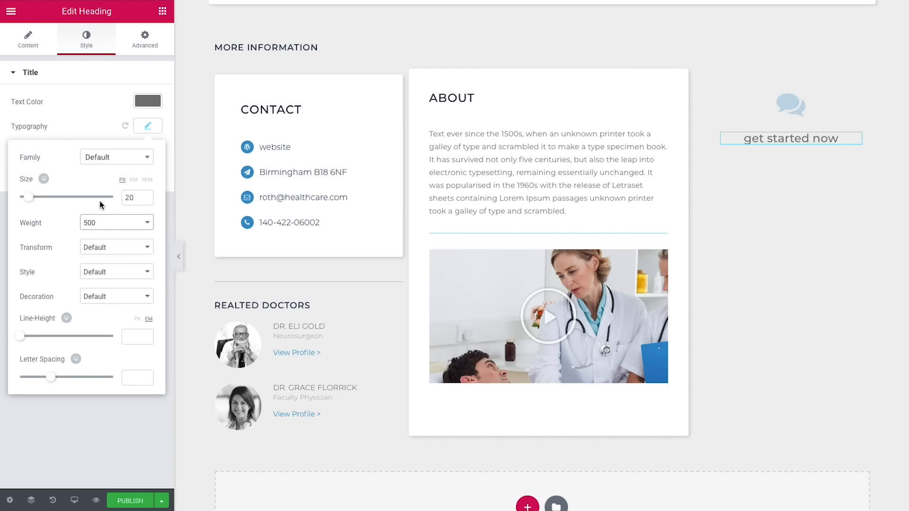
pyautogui.click(109, 252)
pyautogui.click(108, 256)
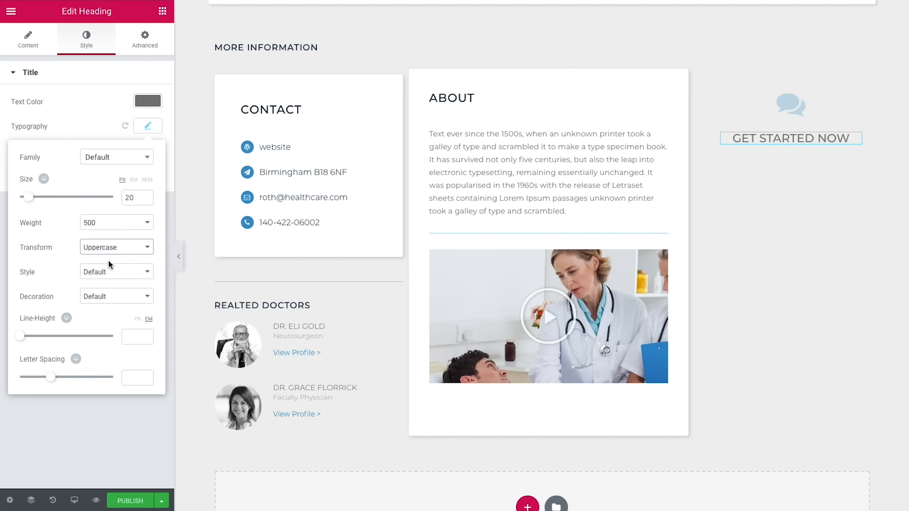
pyautogui.click(127, 378)
pyautogui.write('0.8')
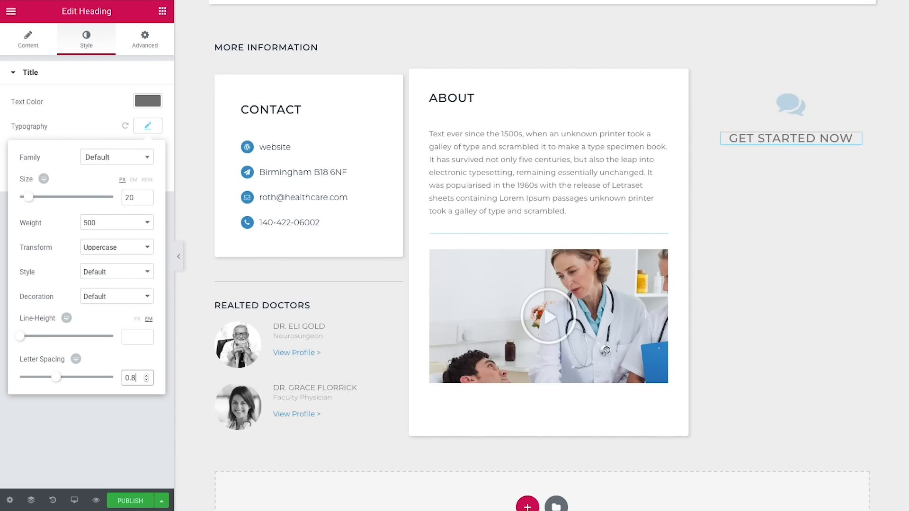
pyautogui.click(131, 402)
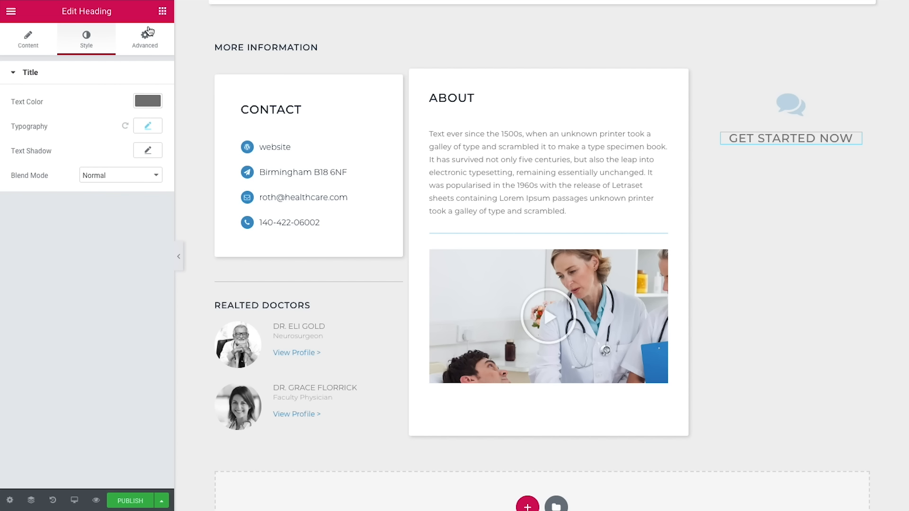
# Step: Add a centred lorem ipsum paragraph below GET STARTED NOW, trimming its trailing words
pyautogui.click(162, 11)
pyautogui.moveTo(157, 377); pyautogui.dragTo(762, 140)
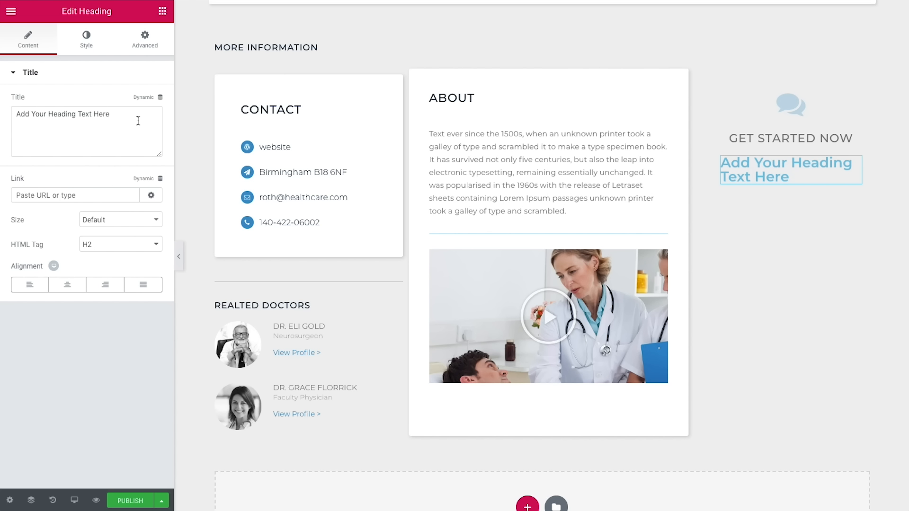
pyautogui.moveTo(108, 115); pyautogui.dragTo(18, 115)
pyautogui.write('Vivamus in euismod diam. Duis pretium, erat at dictum ornare, metus erat hendrerit lorem, bibendum ultricies neque metus vitae quam. Donec at ex imperdiet')
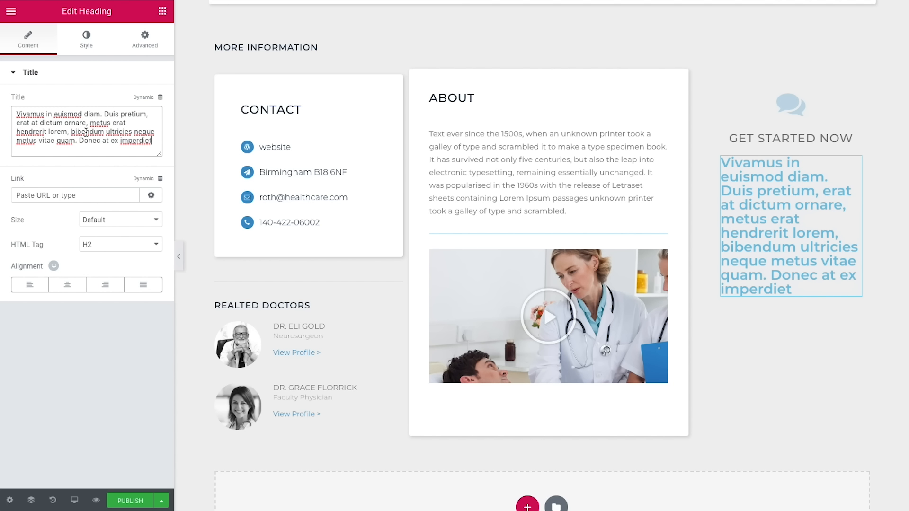
pyautogui.moveTo(79, 140); pyautogui.dragTo(160, 141)
pyautogui.press('BackSpace')
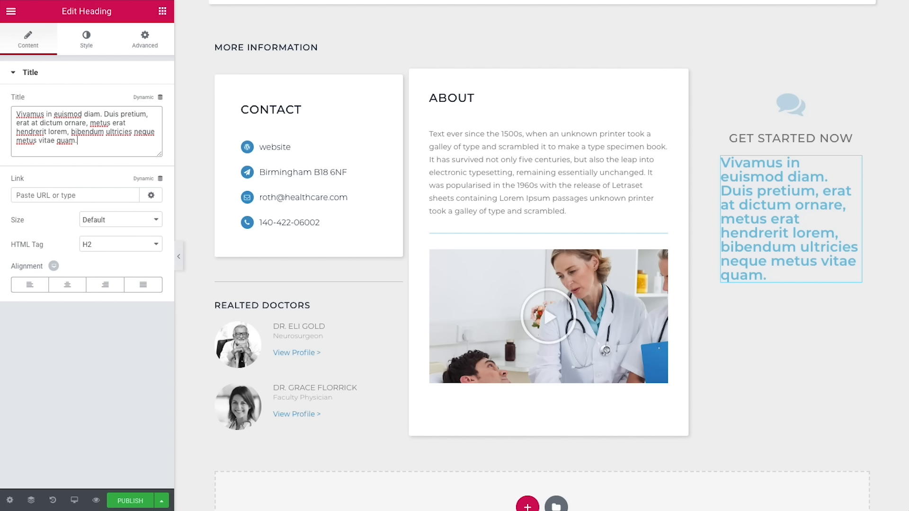
pyautogui.click(68, 285)
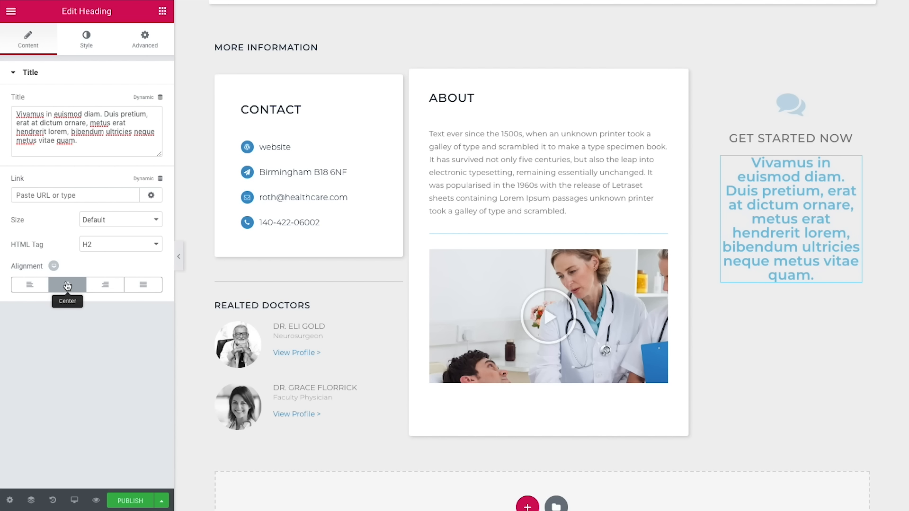
# Step: Colour the paragraph text grey at 0.7 opacity
pyautogui.click(90, 50)
pyautogui.click(140, 100)
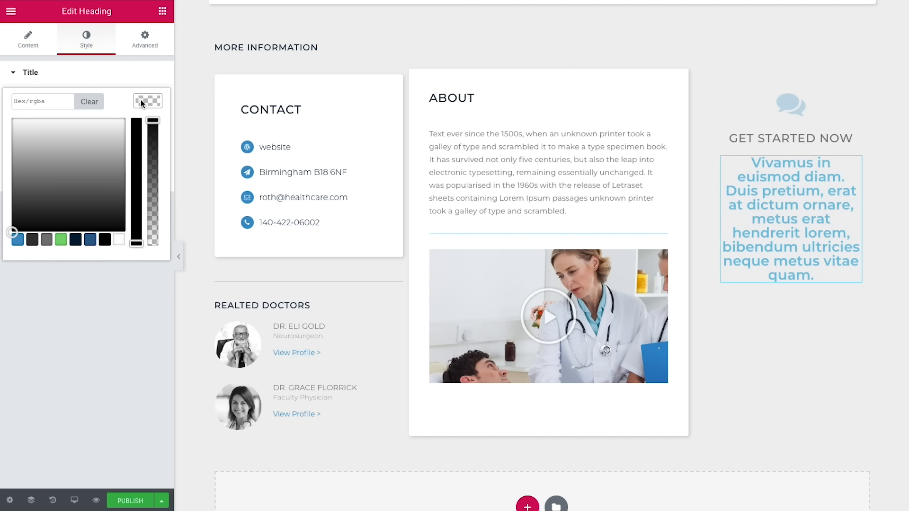
pyautogui.click(46, 240)
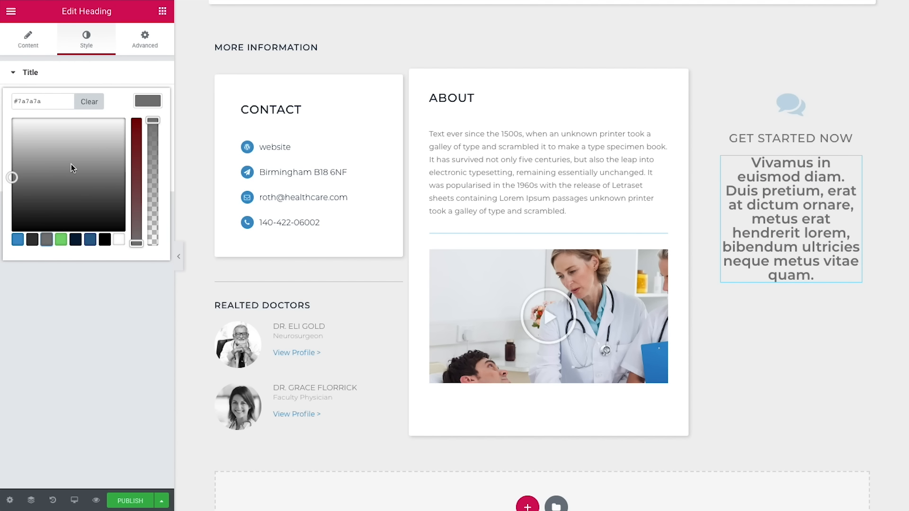
pyautogui.moveTo(152, 125); pyautogui.dragTo(154, 145)
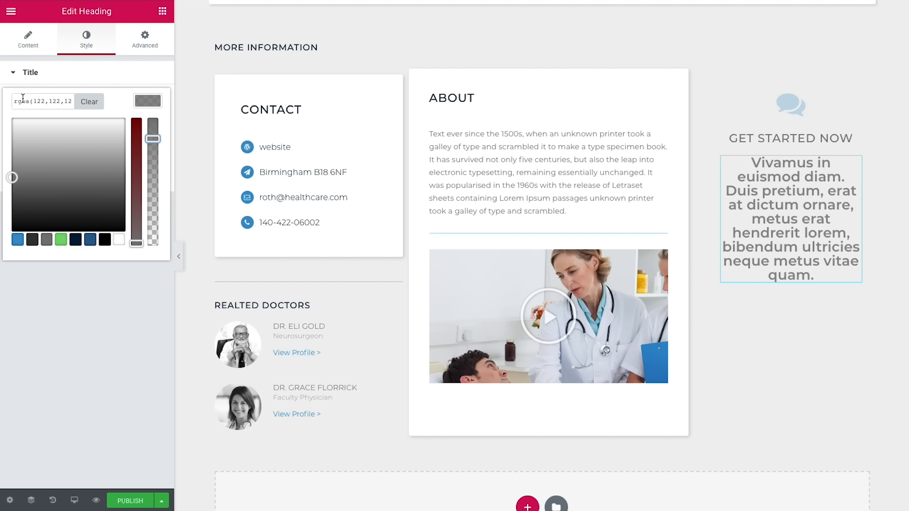
pyautogui.moveTo(43, 100); pyautogui.dragTo(77, 101)
pyautogui.click(61, 102)
pyautogui.press('Delete')
pyautogui.press('Delete')
pyautogui.write('7')
pyautogui.click(119, 271)
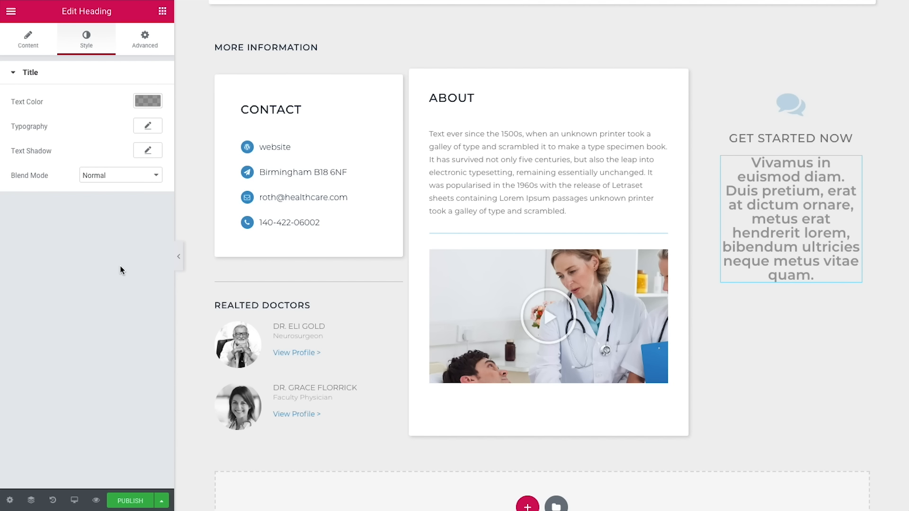
# Step: Set the paragraph typography to 13 px, weight 300, line height 1.7
pyautogui.click(148, 125)
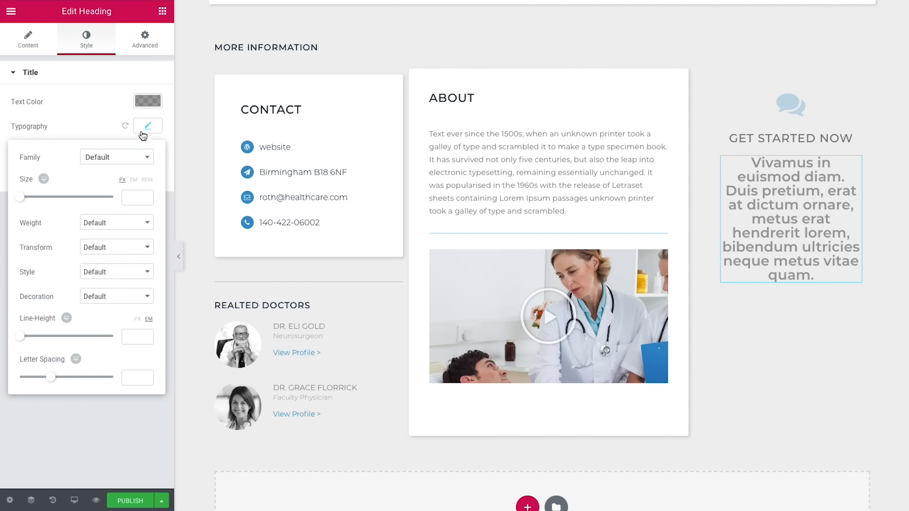
pyautogui.click(132, 198)
pyautogui.write('13')
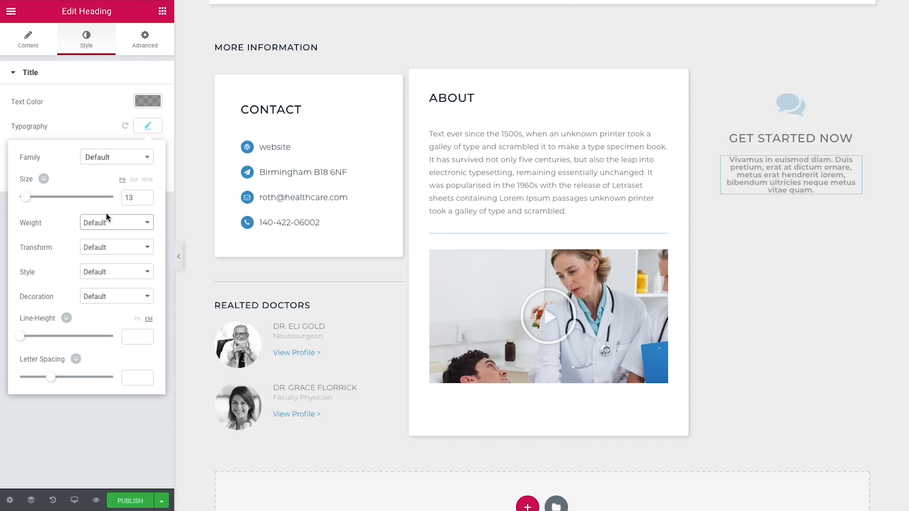
pyautogui.click(121, 222)
pyautogui.click(102, 151)
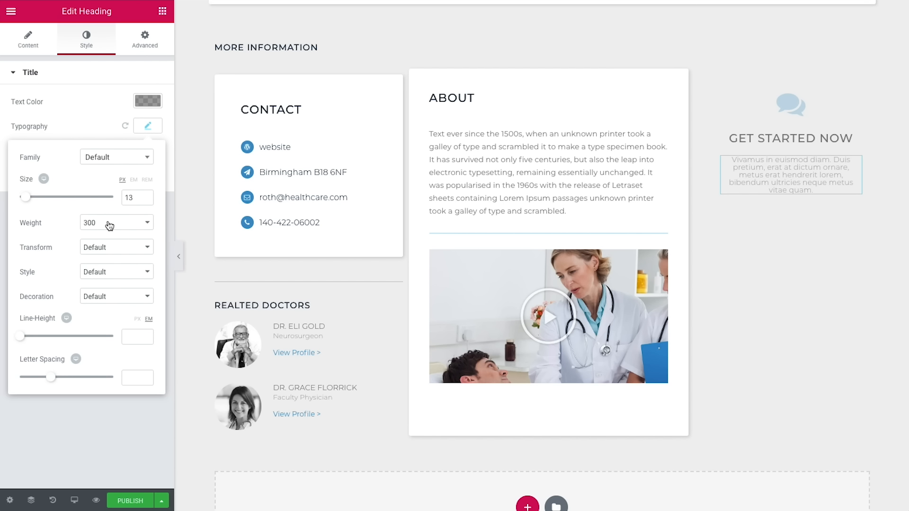
pyautogui.click(132, 336)
pyautogui.write('1.7')
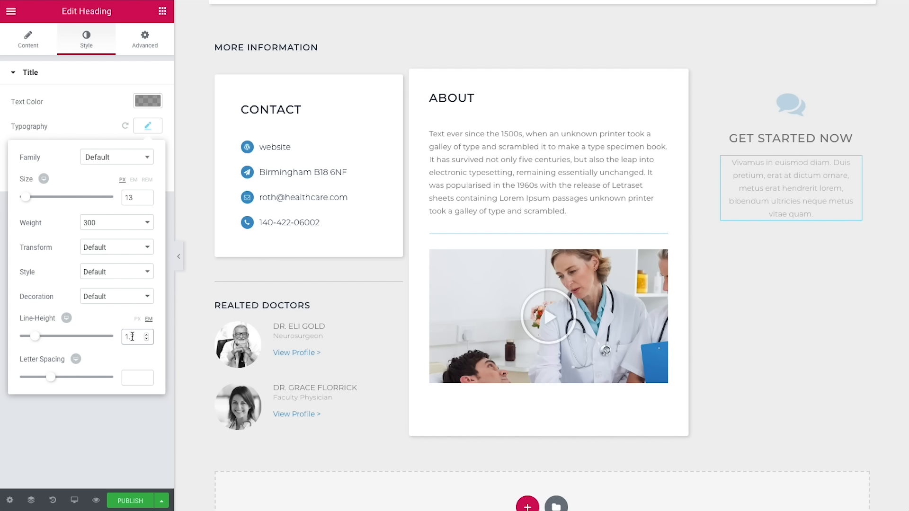
pyautogui.click(162, 11)
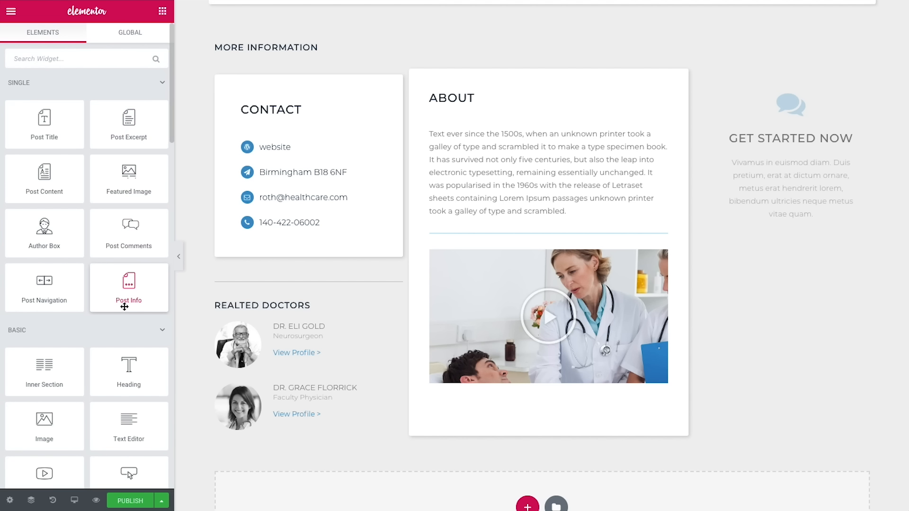
# Step: Add a centred Button widget below the paragraph labelled 'Sign Up'
pyautogui.scroll(-2, 124, 306)
pyautogui.moveTo(128, 386); pyautogui.dragTo(791, 219)
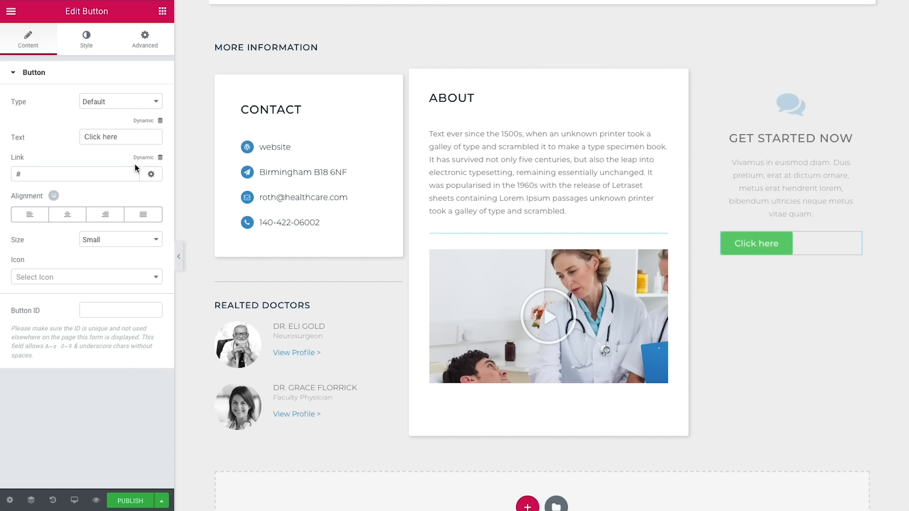
pyautogui.click(125, 136)
pyautogui.moveTo(125, 136); pyautogui.dragTo(47, 138)
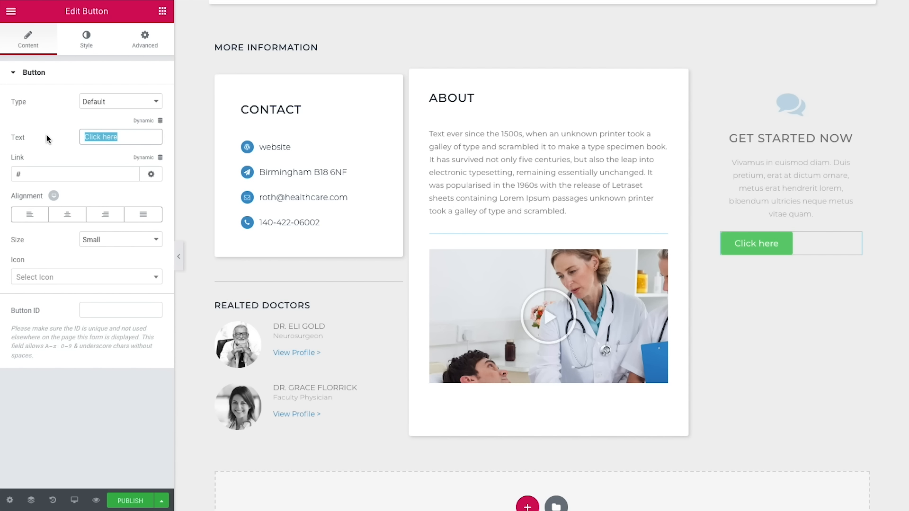
pyautogui.write('Sign Up')
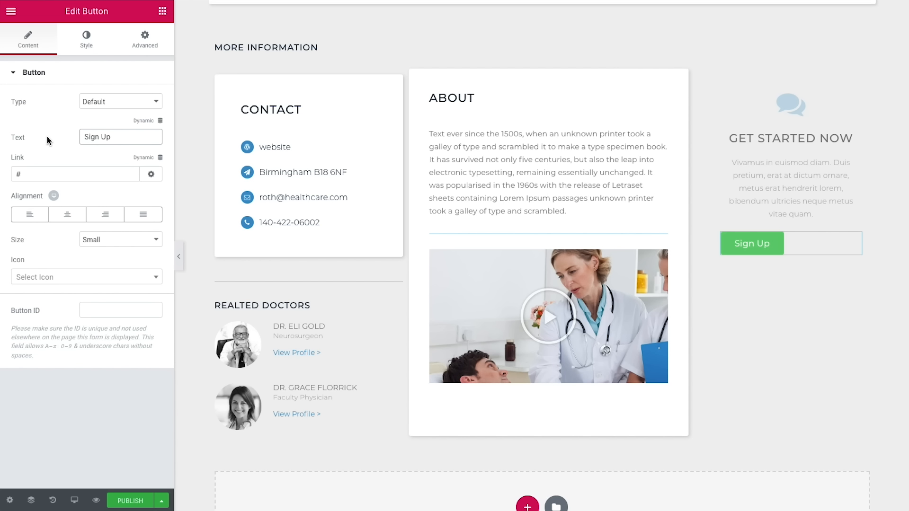
pyautogui.click(72, 213)
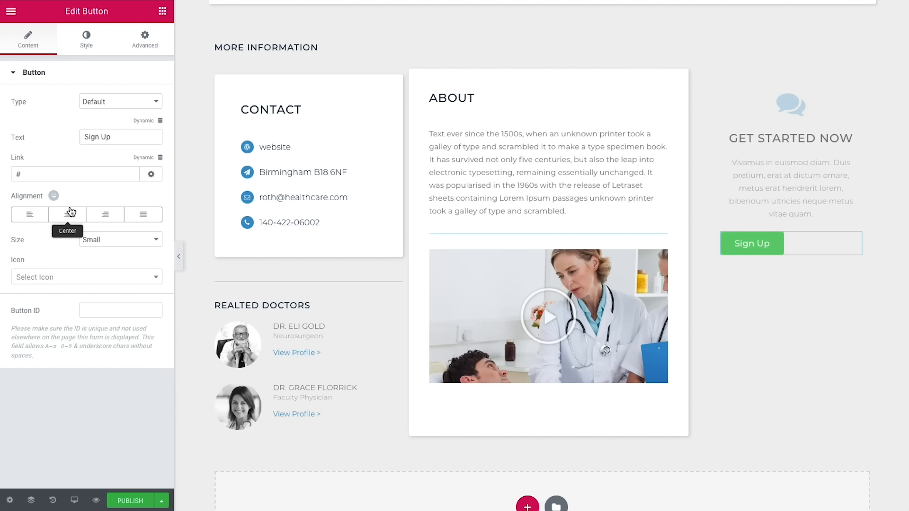
# Step: Make the button Medium with a long-arrow-right icon after the text, spaced 15
pyautogui.click(101, 239)
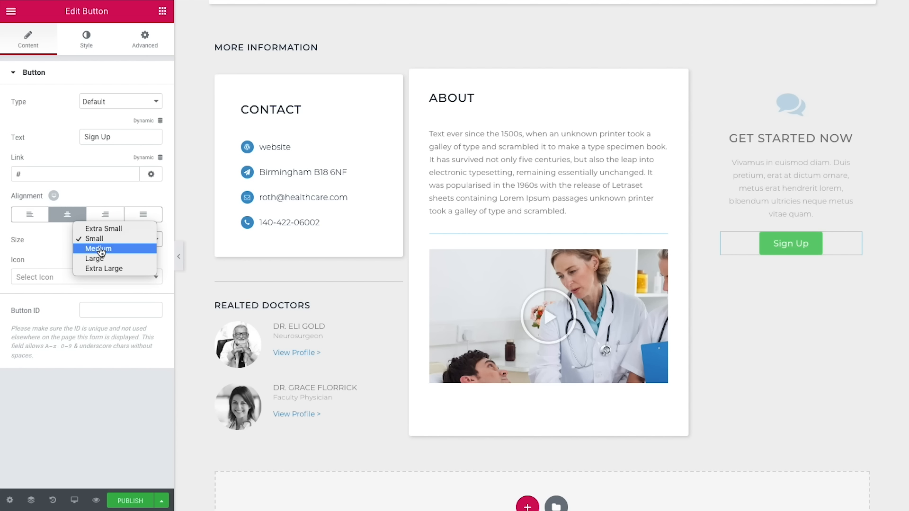
pyautogui.click(104, 252)
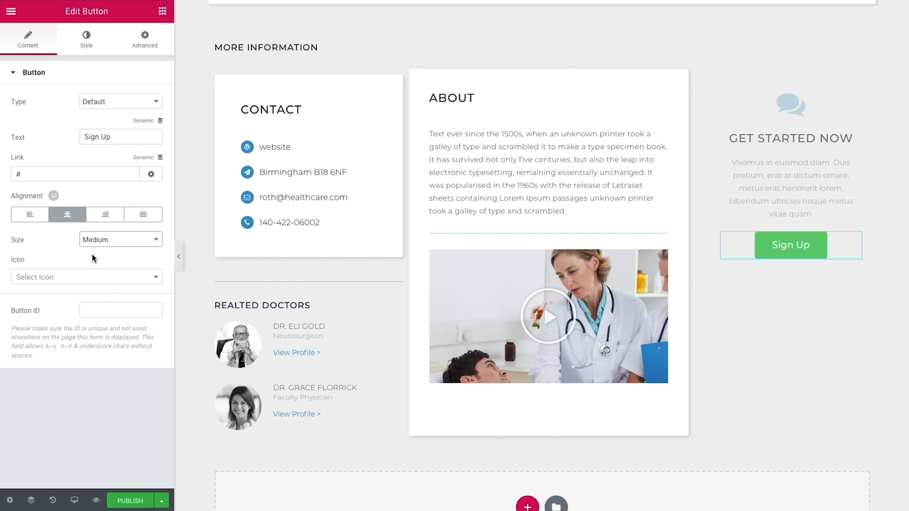
pyautogui.click(90, 283)
pyautogui.write('long')
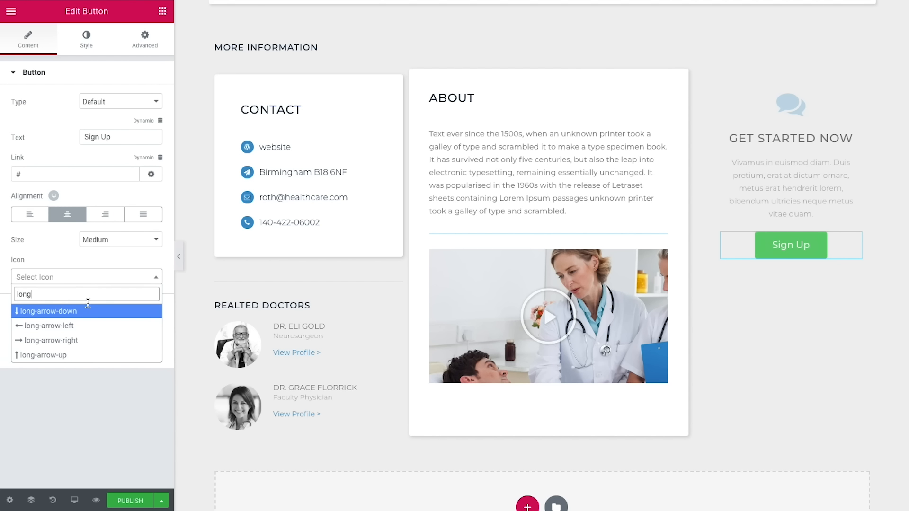
pyautogui.click(74, 341)
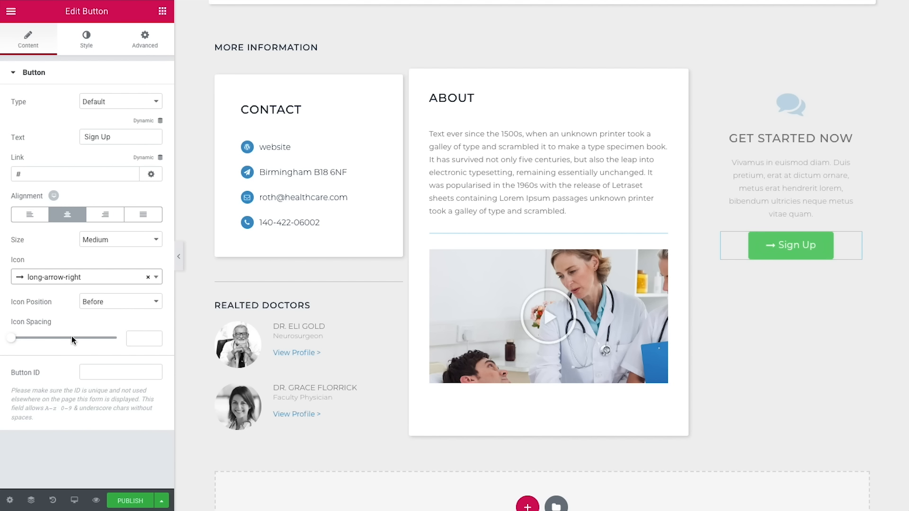
pyautogui.click(99, 304)
pyautogui.click(101, 311)
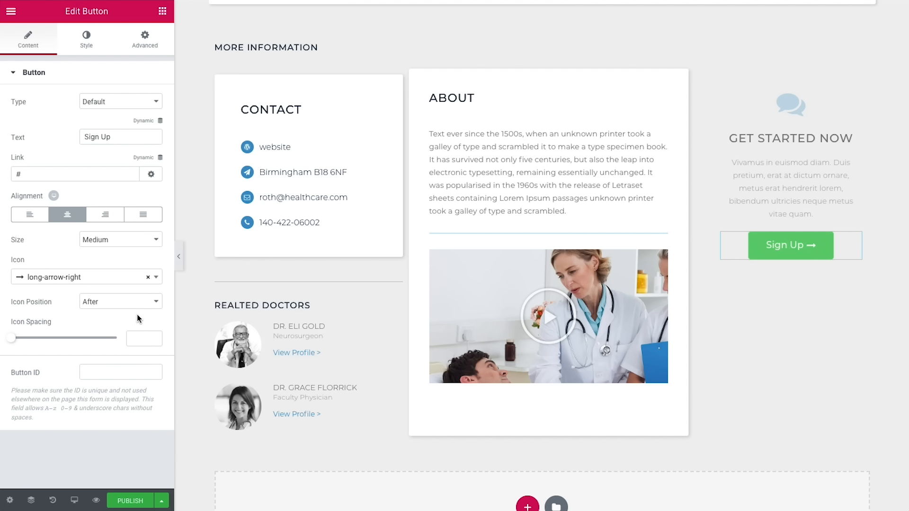
pyautogui.click(141, 334)
pyautogui.write('15')
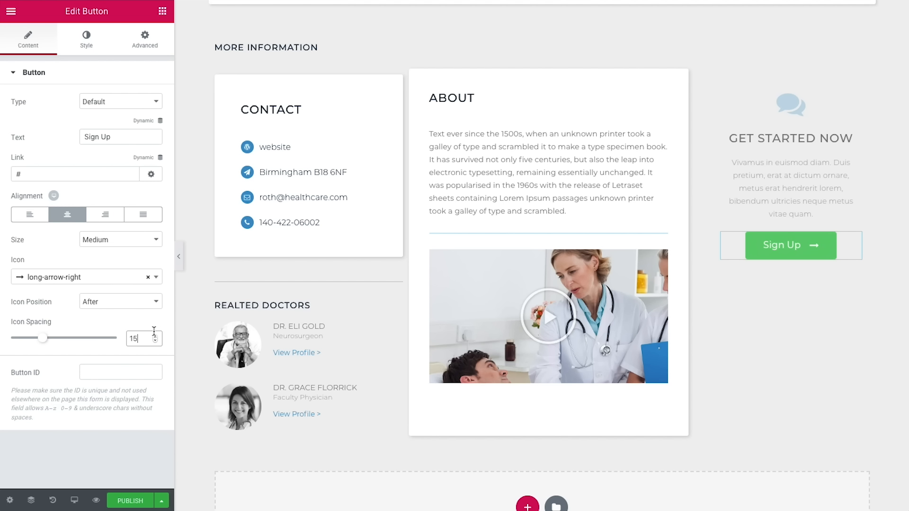
pyautogui.click(86, 40)
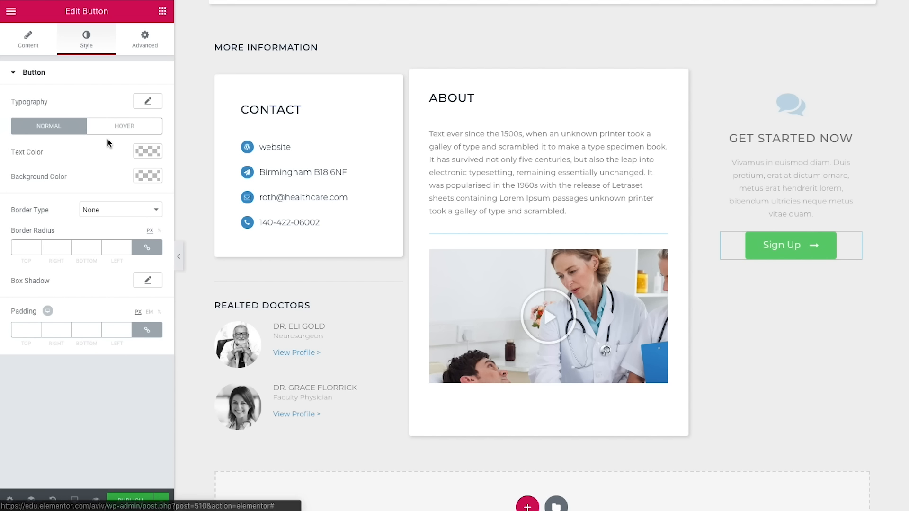
# Step: Give the Sign Up button white text and a blue #3e92cc background
pyautogui.click(147, 152)
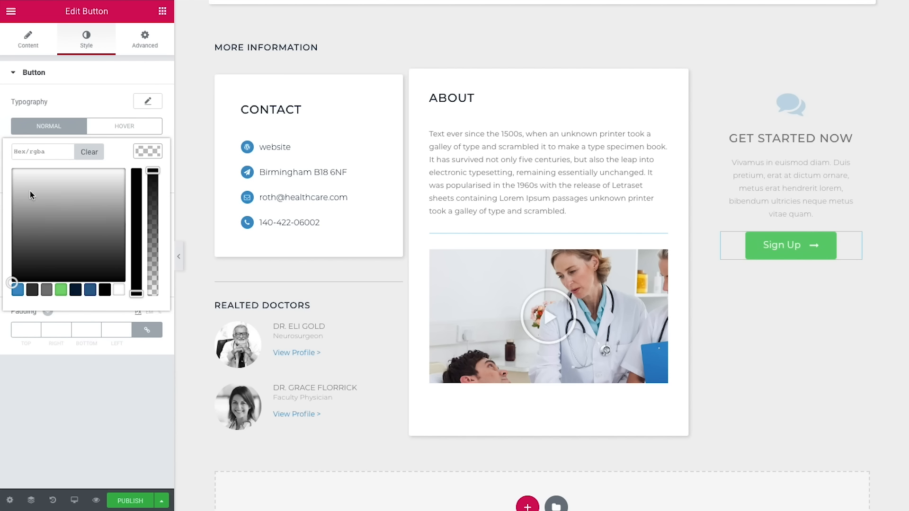
pyautogui.click(70, 400)
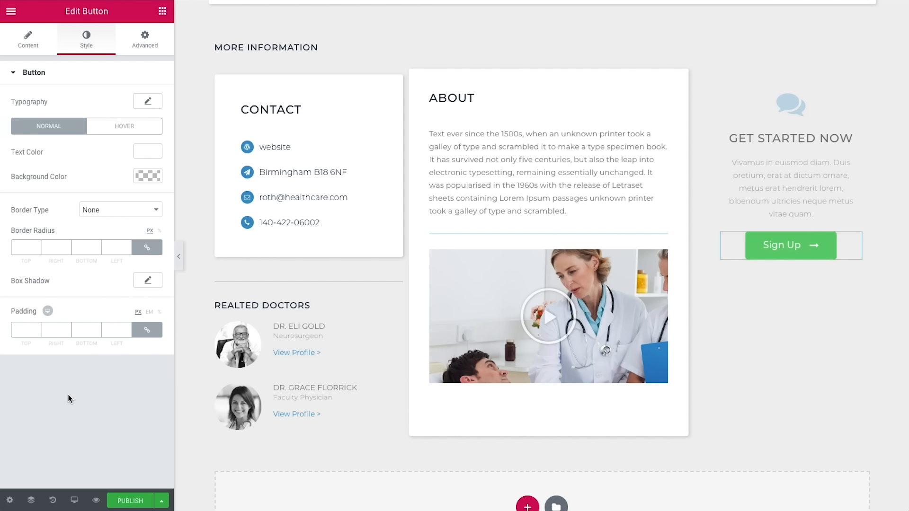
pyautogui.click(141, 178)
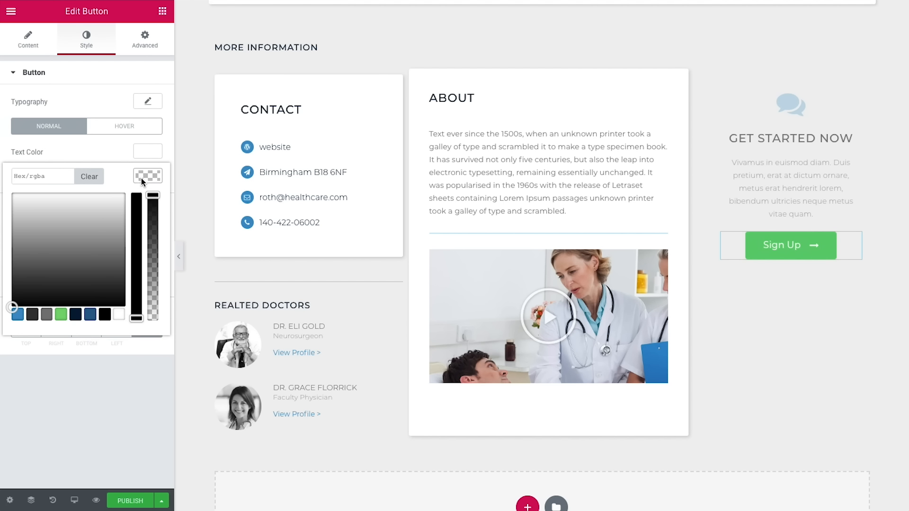
pyautogui.click(18, 314)
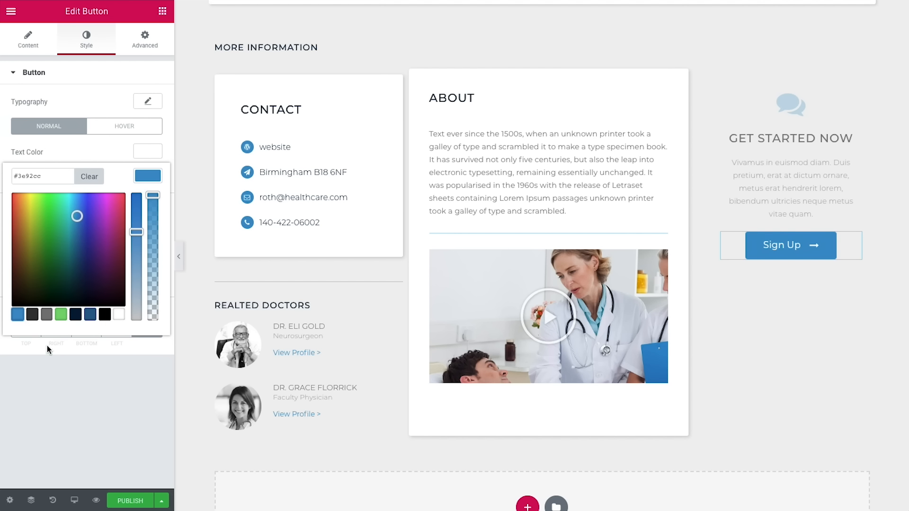
pyautogui.click(87, 371)
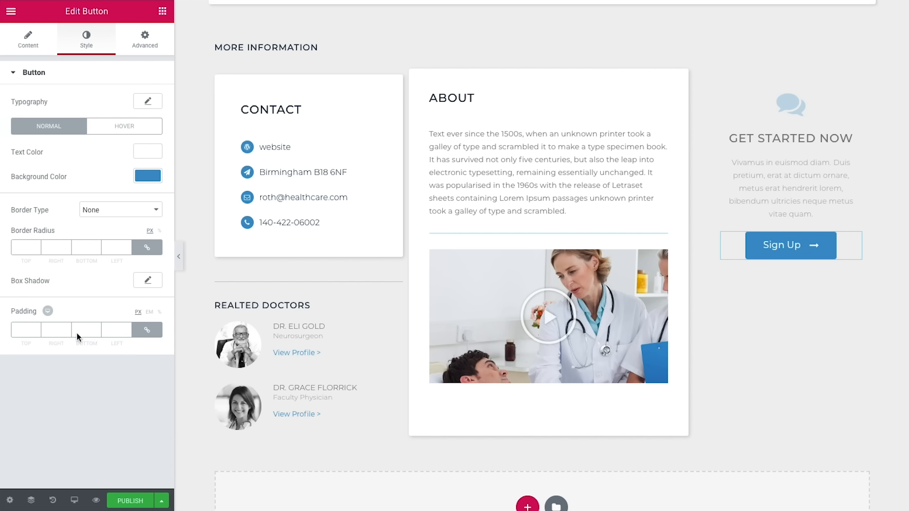
# Step: Add a grey box shadow to the button at 0.3 opacity
pyautogui.click(148, 279)
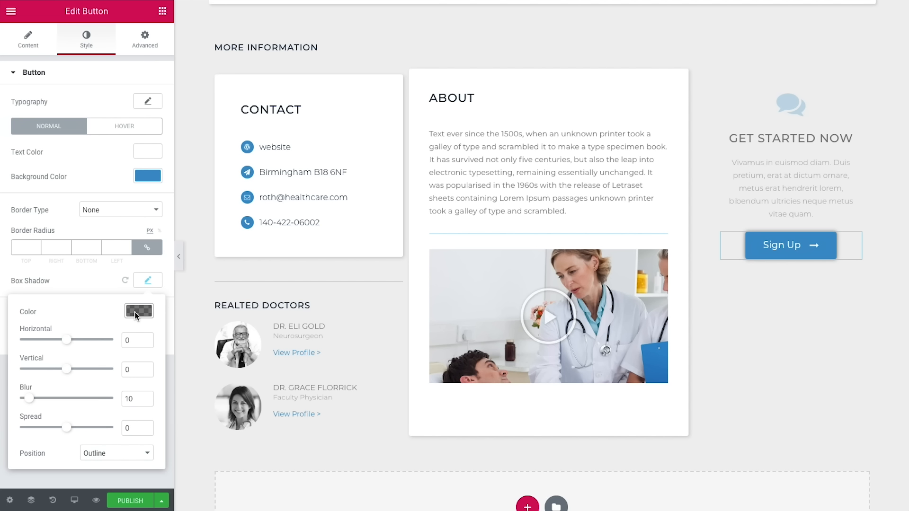
pyautogui.click(137, 311)
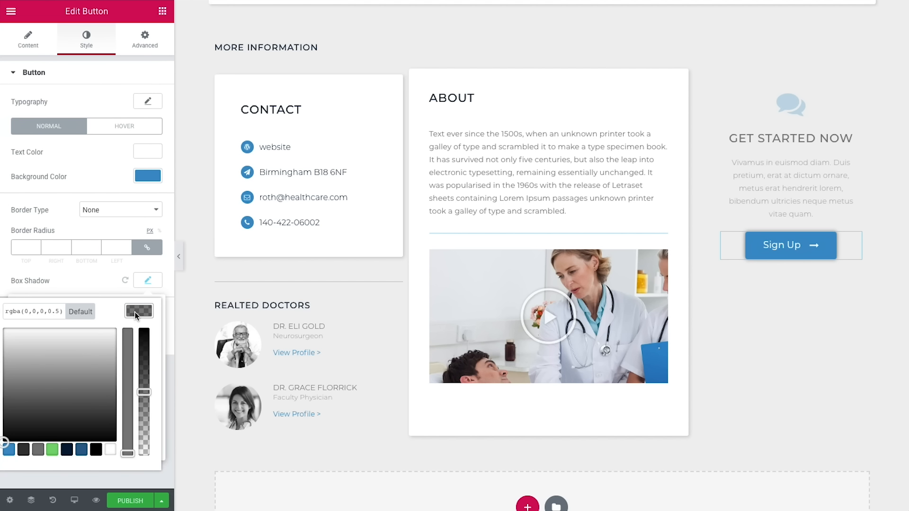
pyautogui.click(40, 451)
pyautogui.moveTo(51, 313); pyautogui.dragTo(71, 313)
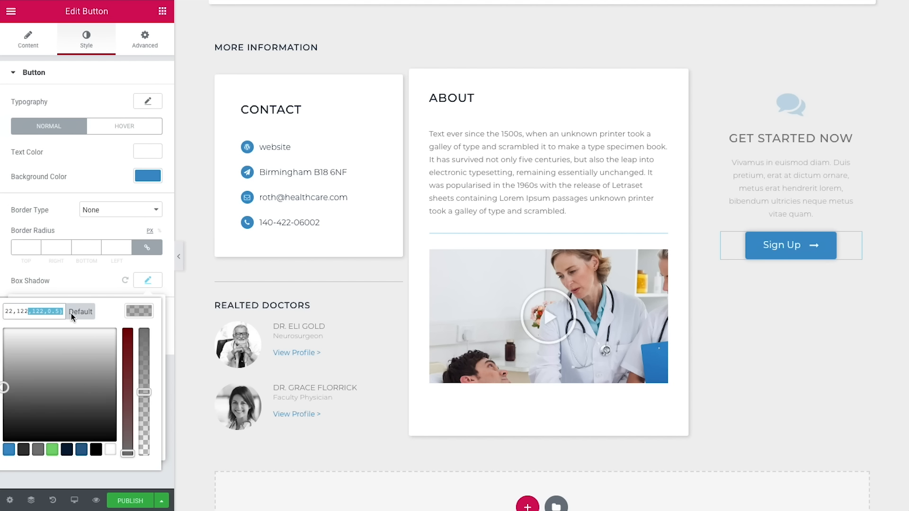
pyautogui.click(59, 316)
pyautogui.write('3')
pyautogui.press('Delete')
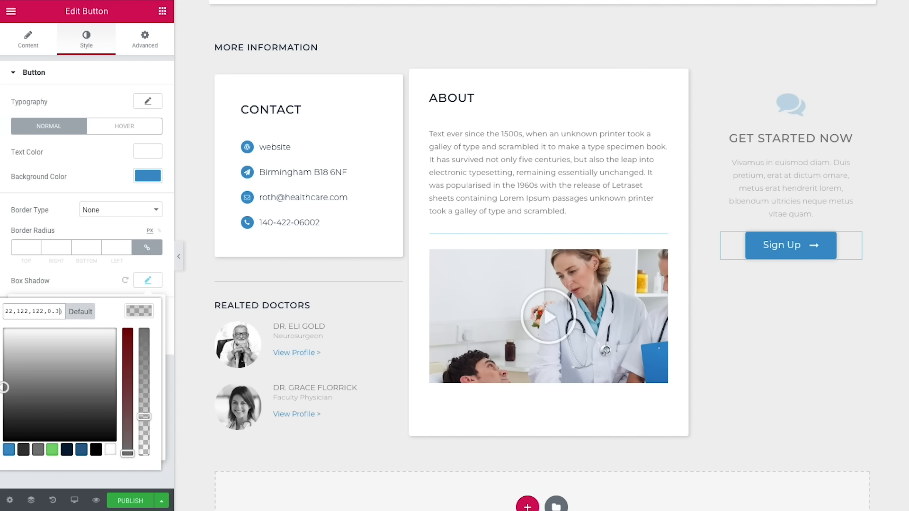
pyautogui.click(141, 314)
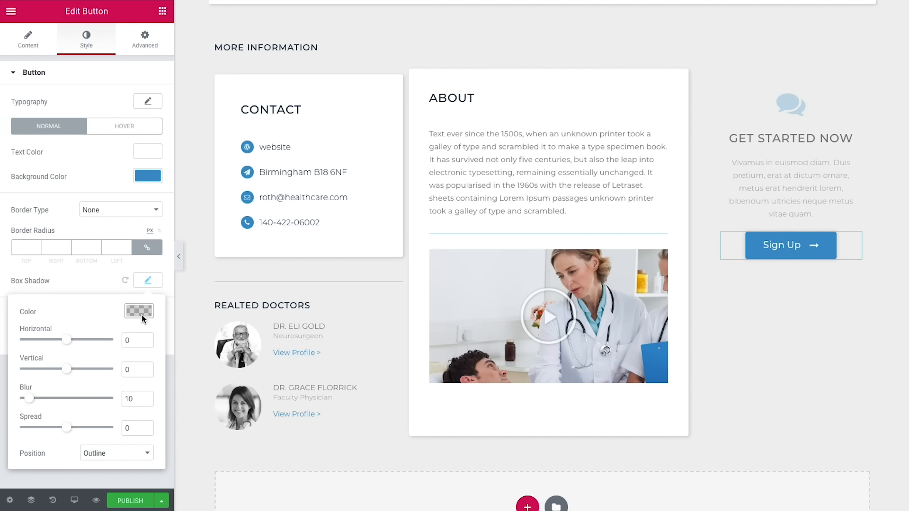
# Step: Set the shadow to horizontal 2, vertical 2 and blur 20
pyautogui.click(137, 340)
pyautogui.write('2')
pyautogui.click(132, 370)
pyautogui.write('2')
pyautogui.doubleClick(134, 398)
pyautogui.write('20')
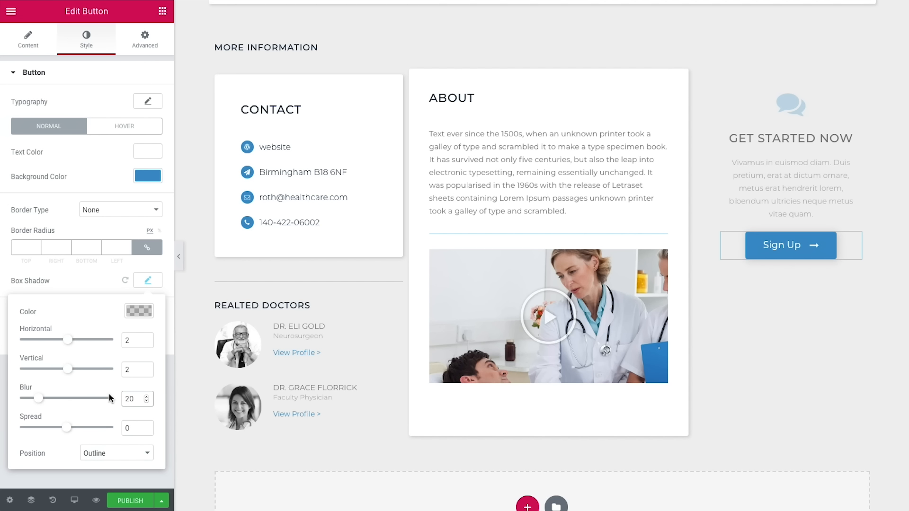
pyautogui.click(163, 11)
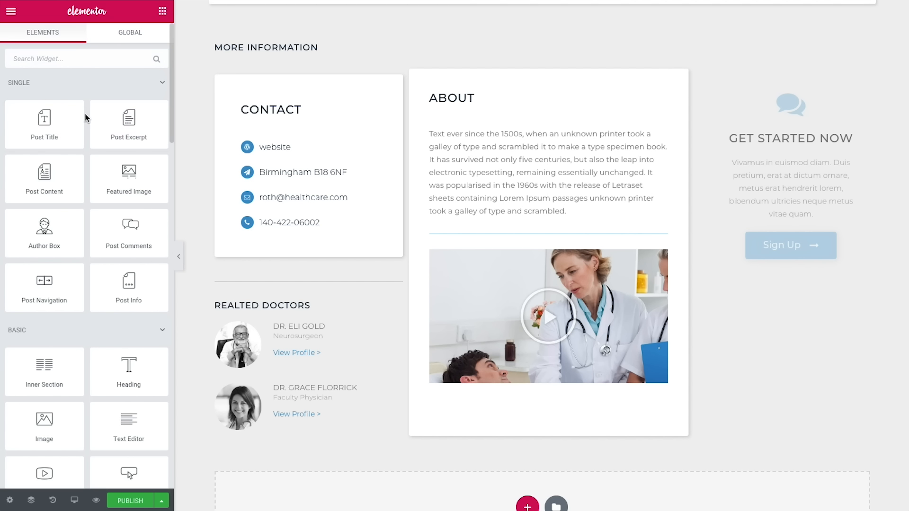
# Step: Add a centred grey 'Sign in' heading below the Sign Up button
pyautogui.moveTo(125, 367); pyautogui.dragTo(791, 280)
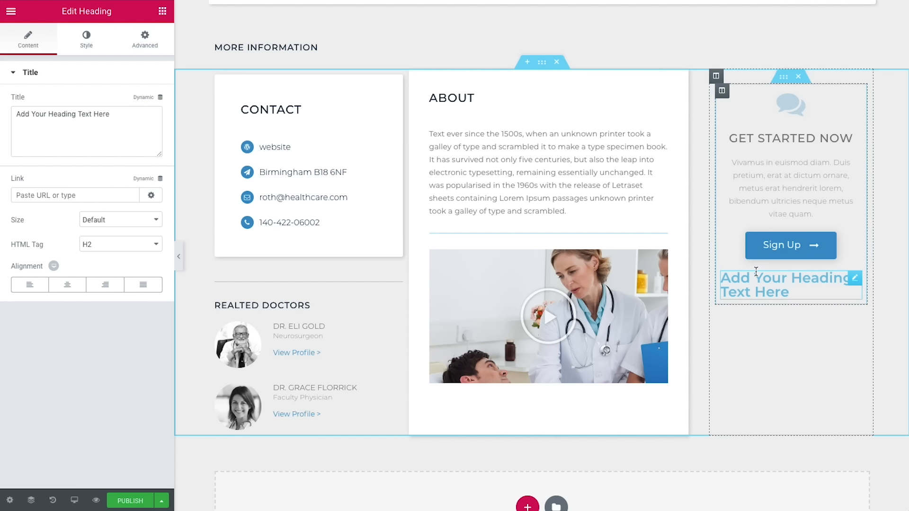
pyautogui.click(50, 125)
pyautogui.hotkey('ctrl', 'a')
pyautogui.write('Sig in')
pyautogui.hotkey('ctrl', 'a')
pyautogui.write('Sign in')
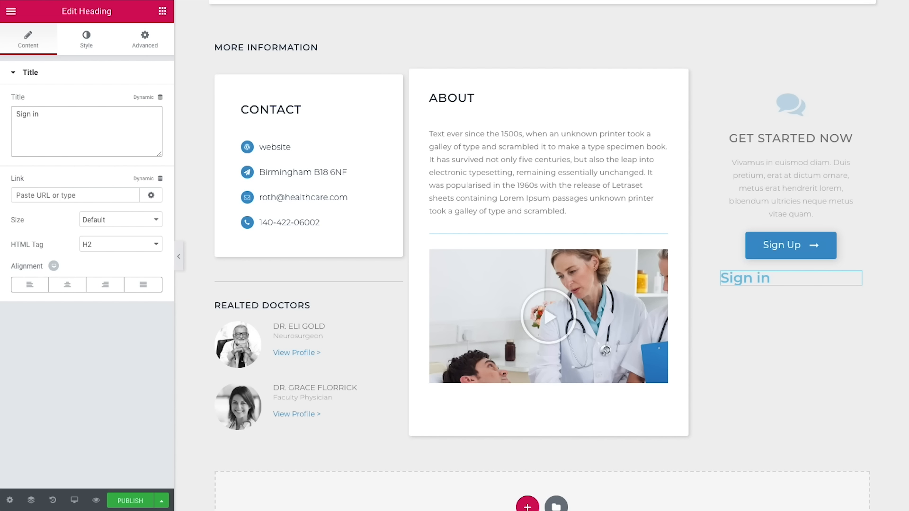
pyautogui.click(68, 285)
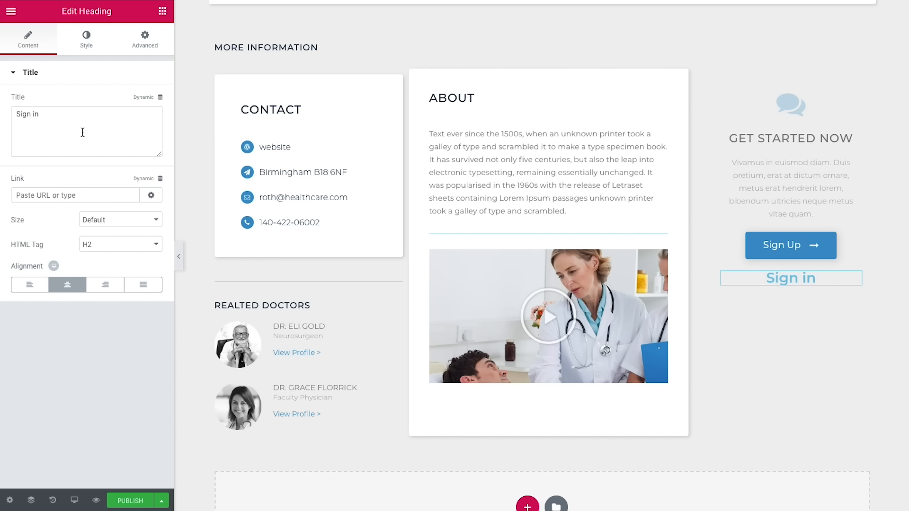
pyautogui.click(87, 40)
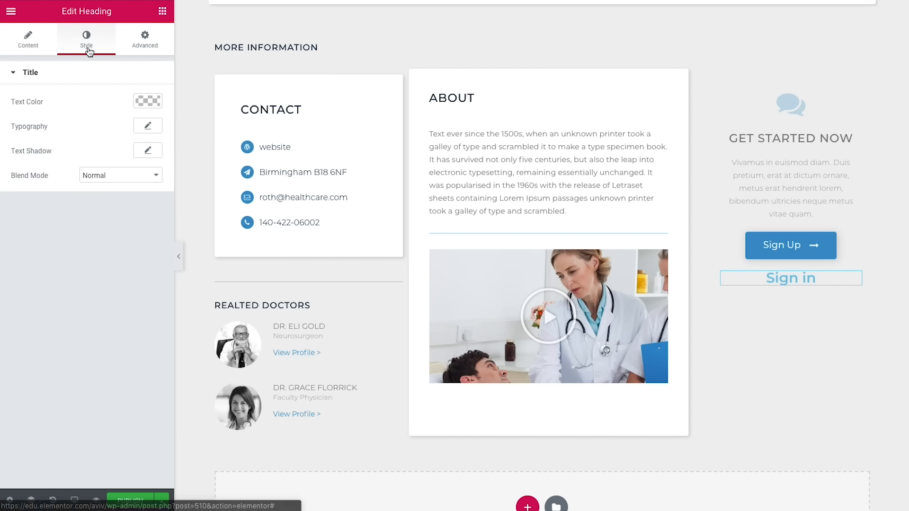
pyautogui.click(140, 101)
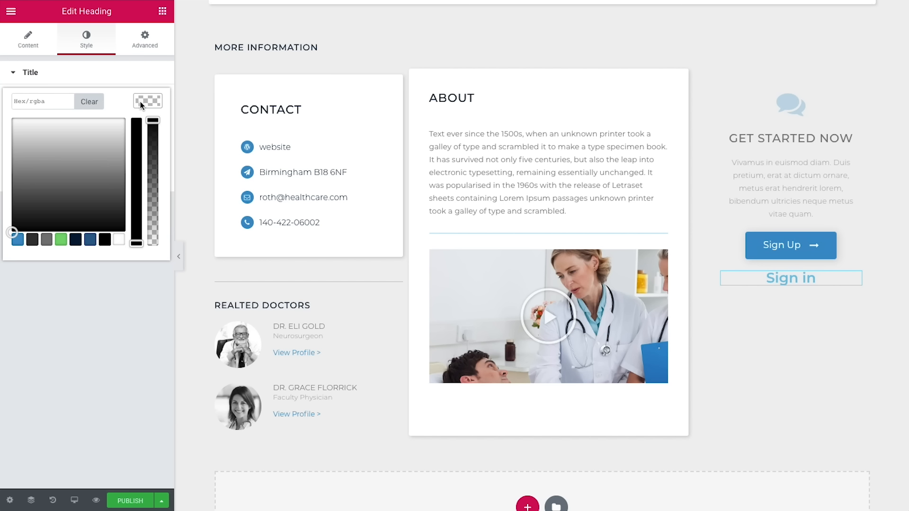
pyautogui.click(46, 242)
pyautogui.click(76, 273)
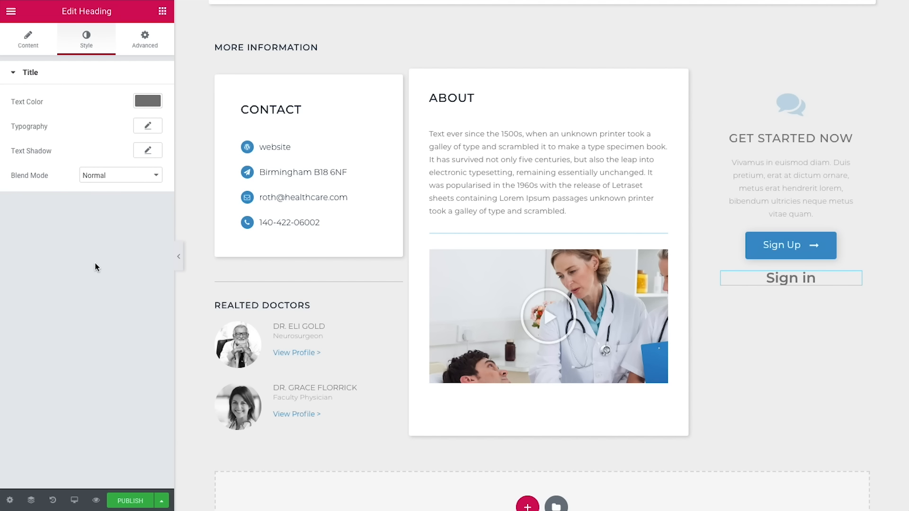
# Step: Set the Sign in typography to 12 px, weight 500, uppercase, 0.8 letter spacing
pyautogui.click(151, 127)
pyautogui.click(130, 195)
pyautogui.write('12')
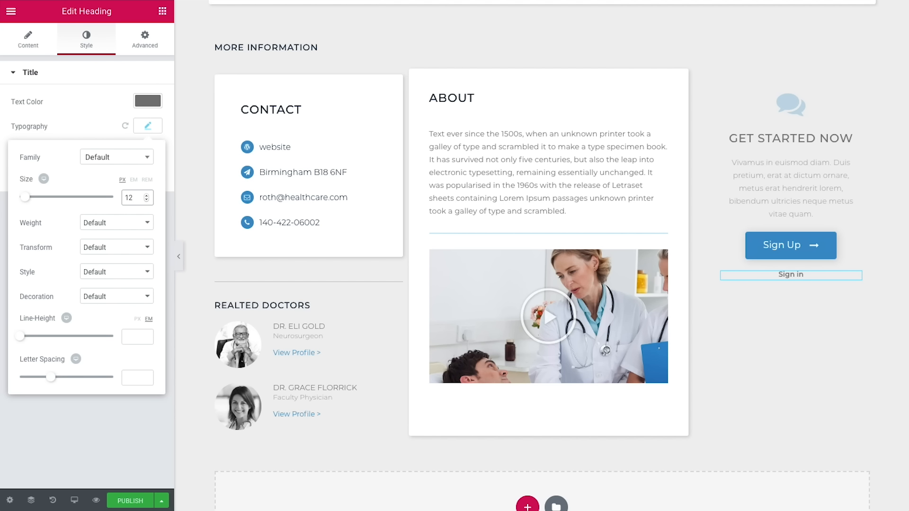
pyautogui.click(113, 224)
pyautogui.click(104, 173)
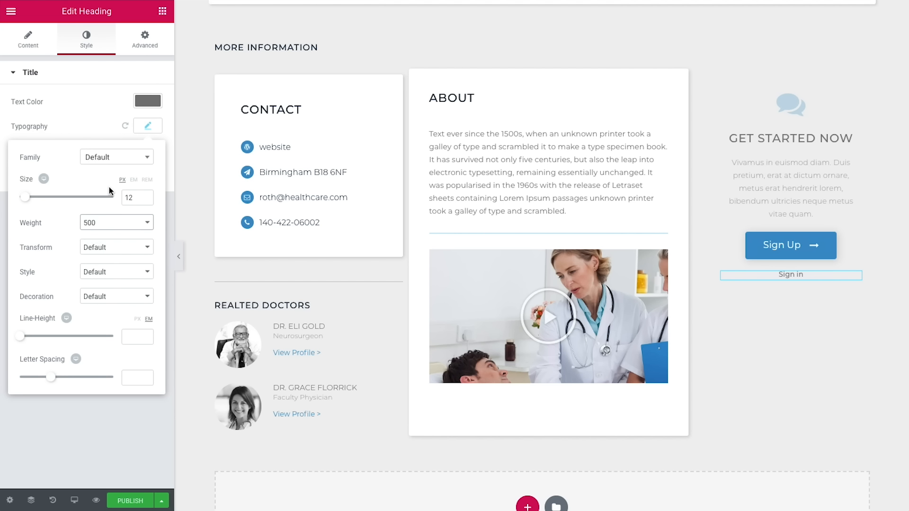
pyautogui.click(115, 249)
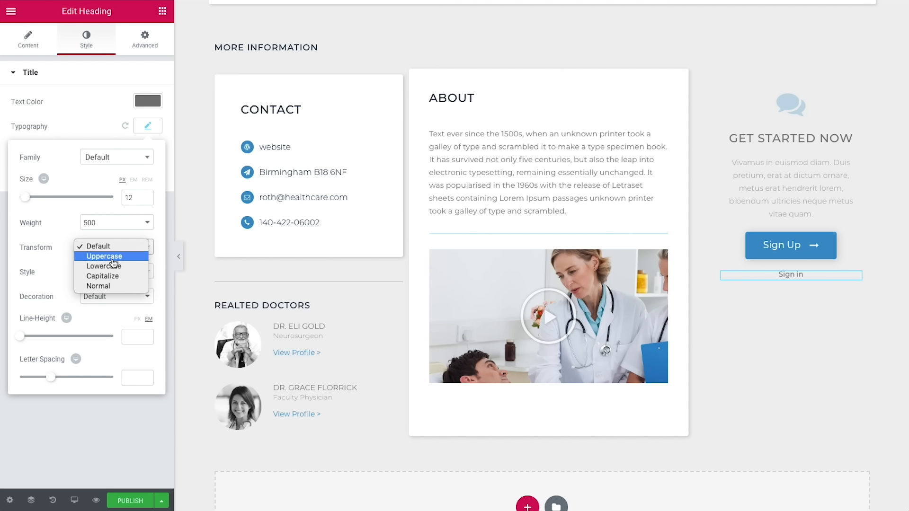
pyautogui.click(112, 259)
pyautogui.click(126, 377)
pyautogui.write('0.8')
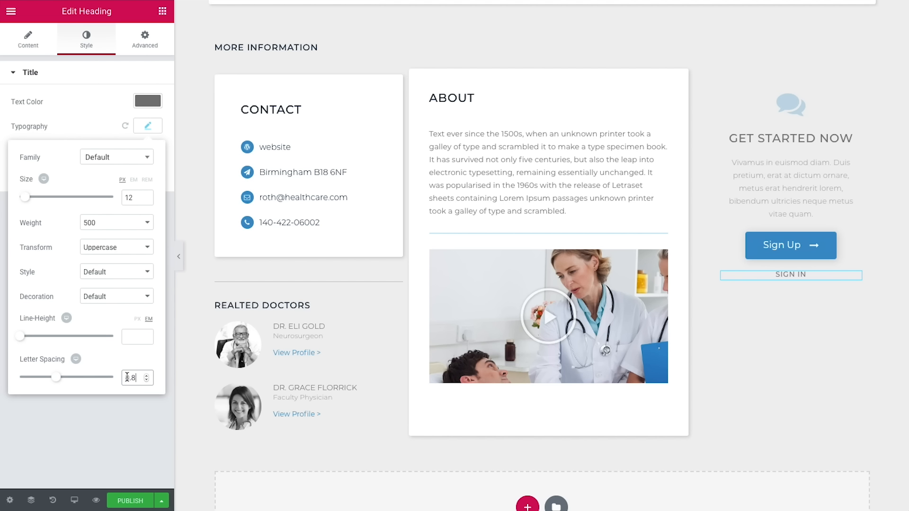
# Step: Lift the Sign in heading with a -5 px top margin
pyautogui.click(151, 48)
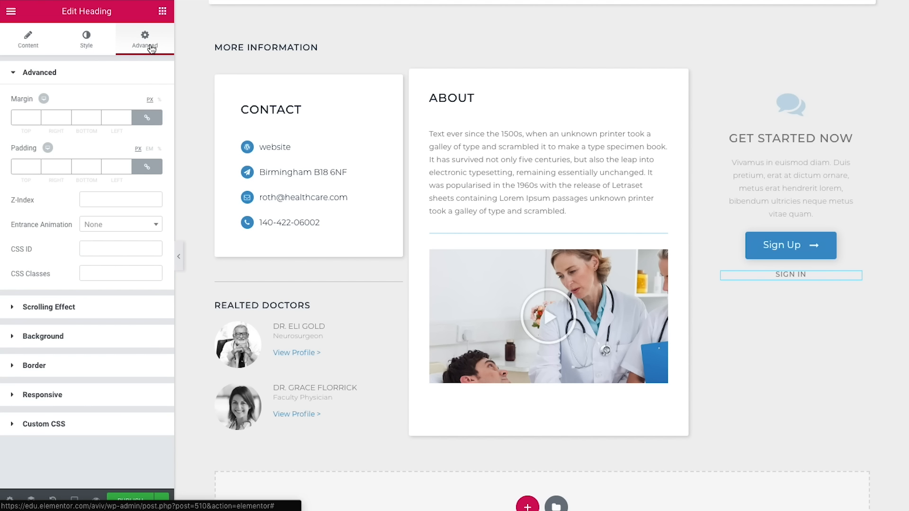
pyautogui.click(146, 116)
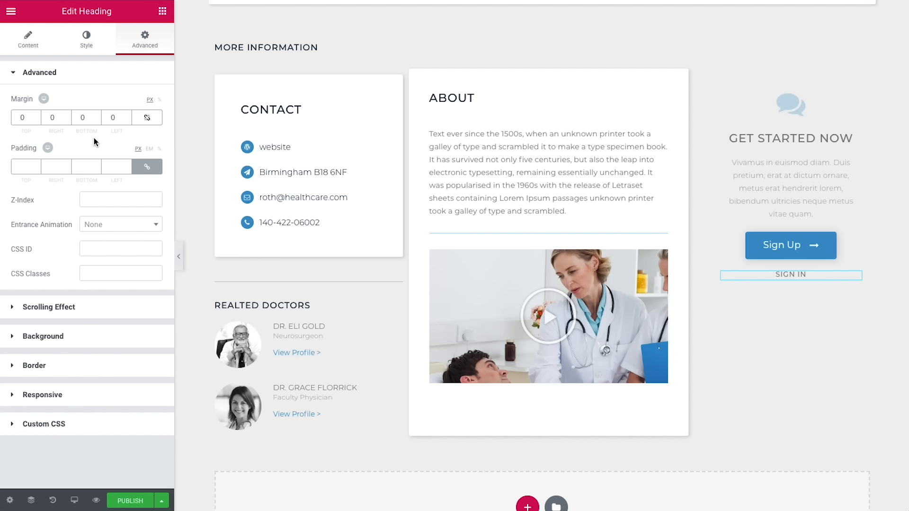
pyautogui.click(37, 120)
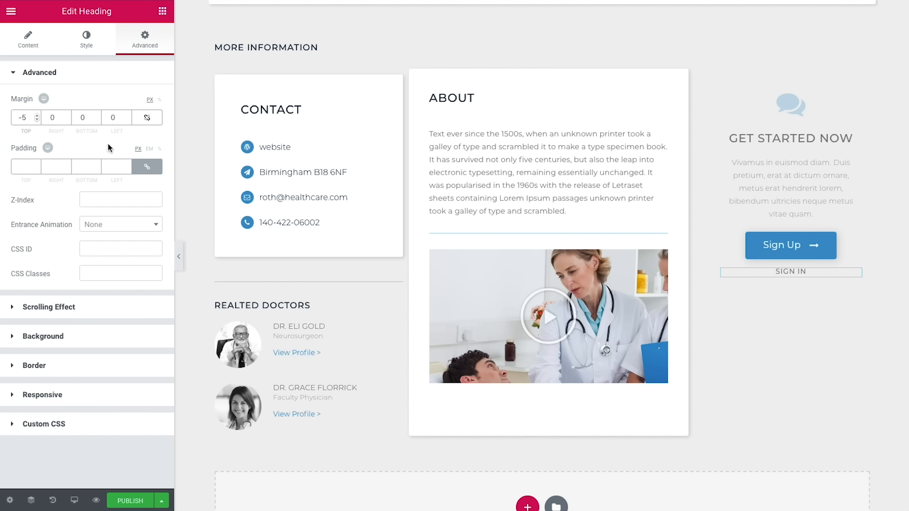
# Step: Vertically centre the inner section's contents and give it a classic white background
pyautogui.click(779, 81)
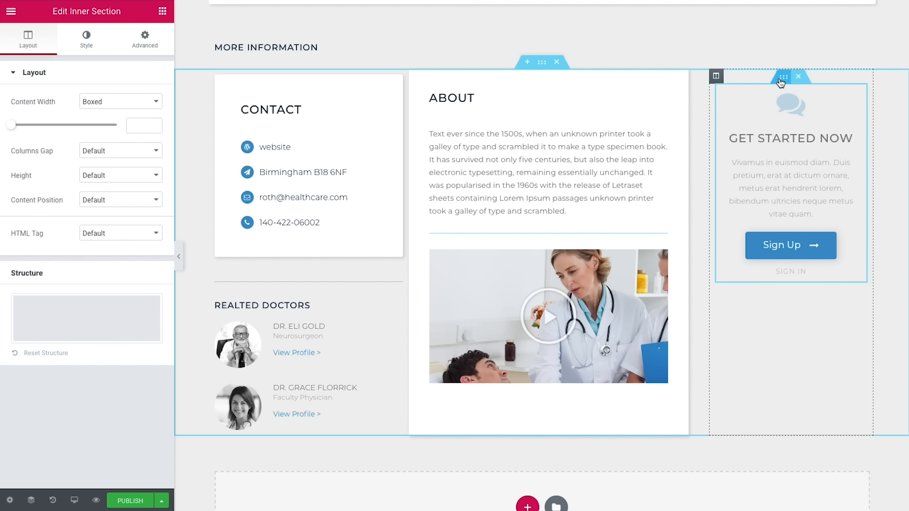
pyautogui.click(124, 200)
pyautogui.click(118, 211)
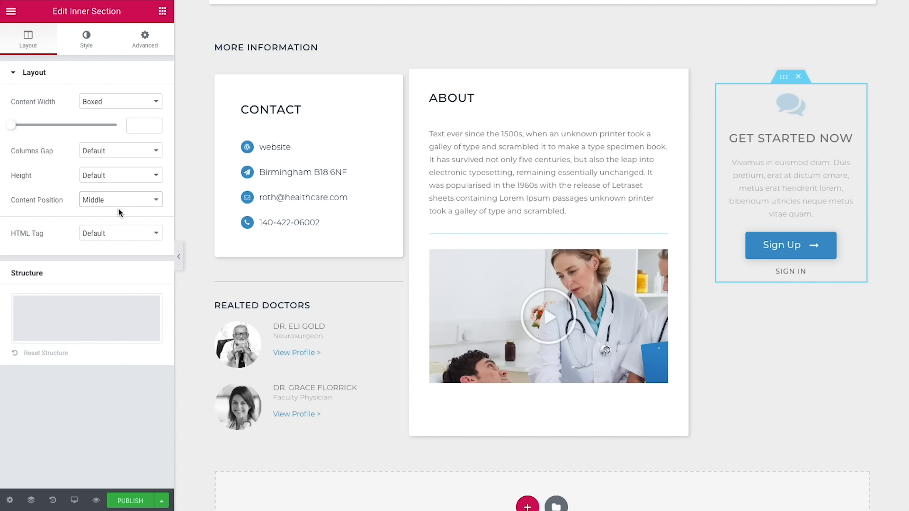
pyautogui.click(86, 43)
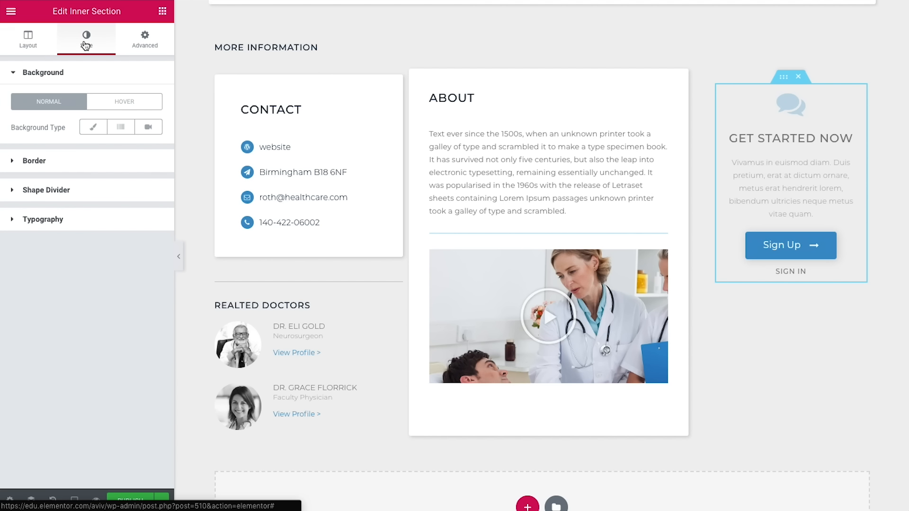
pyautogui.click(98, 132)
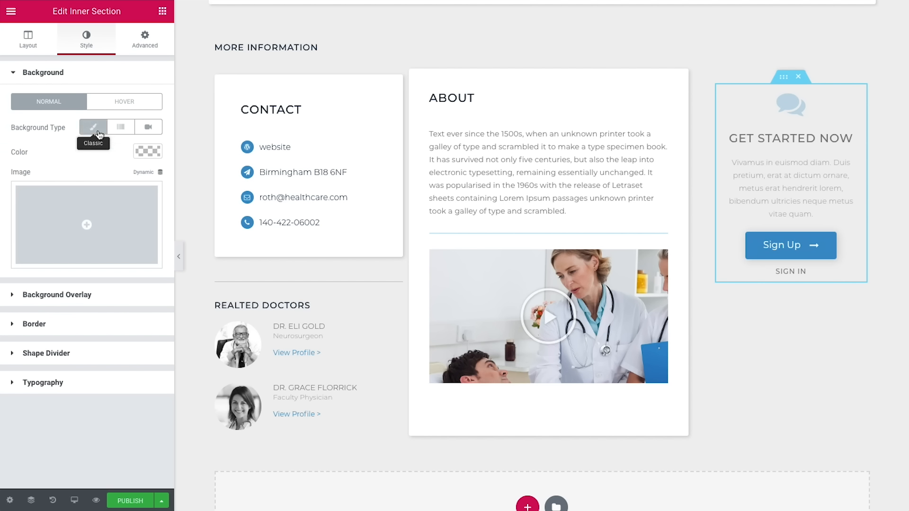
pyautogui.click(144, 149)
pyautogui.moveTo(32, 218); pyautogui.dragTo(1, 147)
pyautogui.click(165, 138)
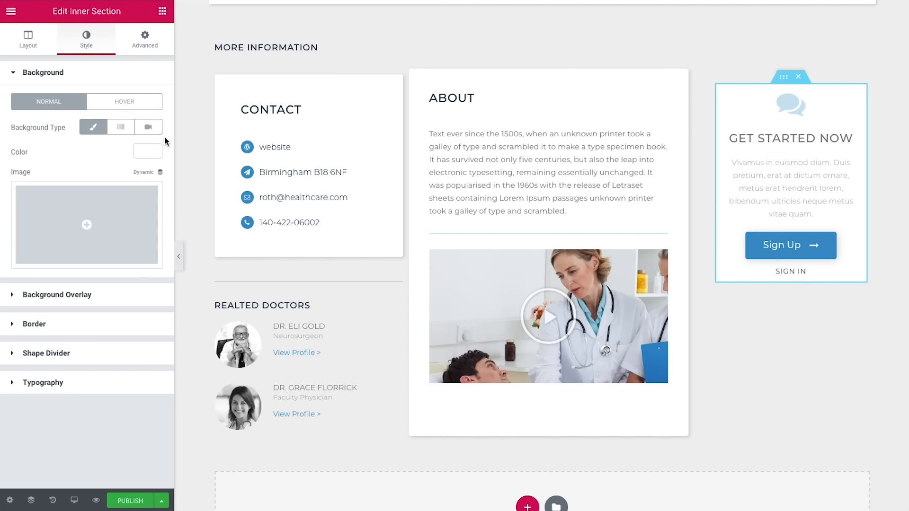
# Step: Give the box a solid 1 px blue border with 3 px corner radius
pyautogui.click(83, 324)
pyautogui.click(103, 190)
pyautogui.click(91, 194)
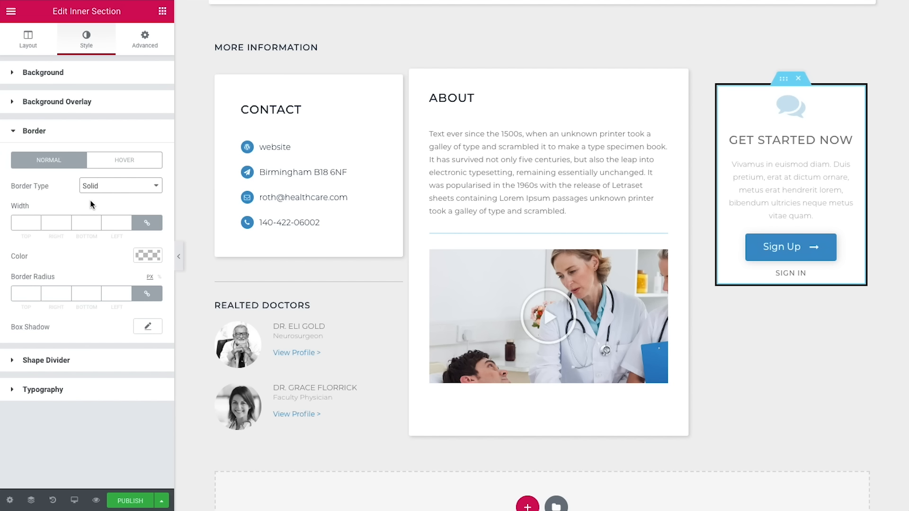
pyautogui.click(27, 222)
pyautogui.write('1')
pyautogui.click(143, 254)
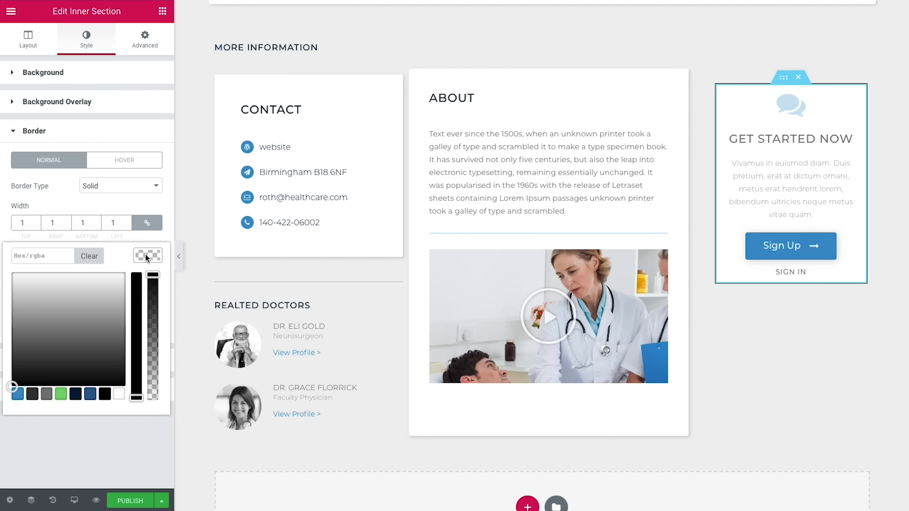
pyautogui.click(13, 391)
pyautogui.click(85, 271)
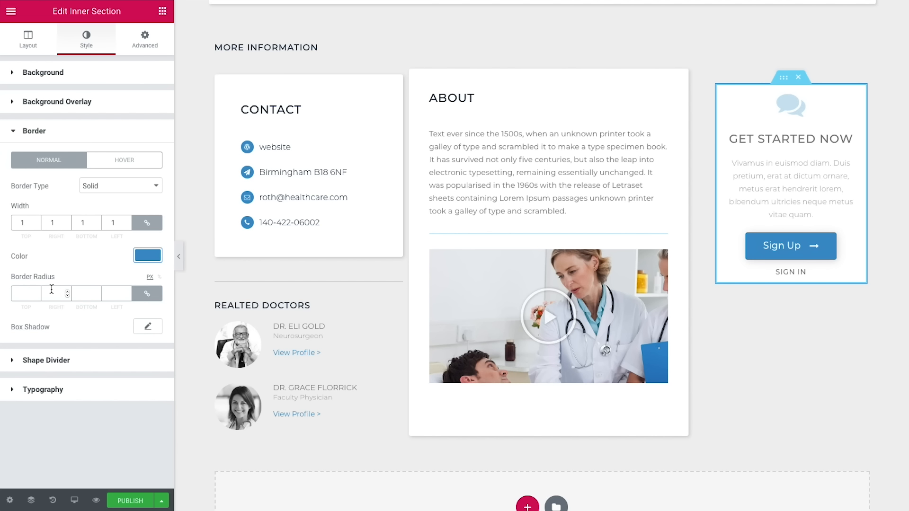
pyautogui.click(21, 294)
pyautogui.write('3')
pyautogui.click(140, 332)
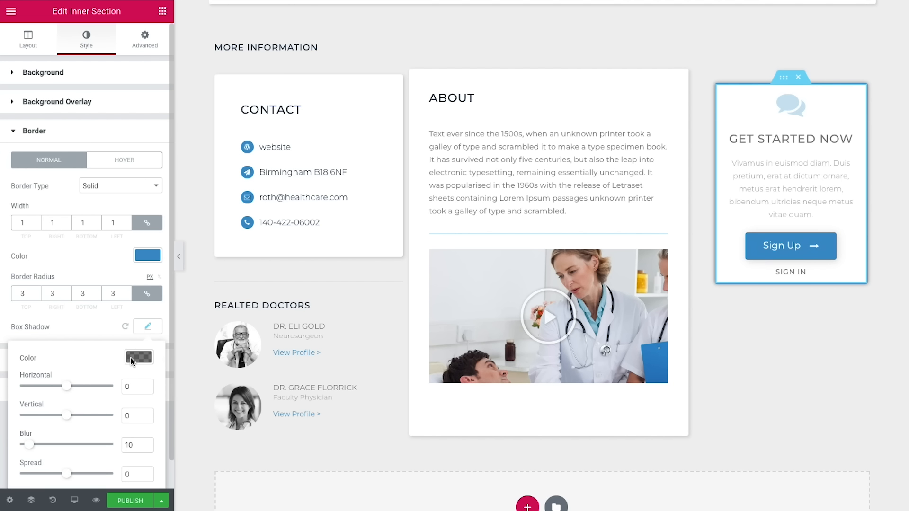
# Step: Give the Get Started box a light shadow with 2/2 offsets and blur 10
pyautogui.scroll(-1, 85, 319)
pyautogui.click(132, 328)
pyautogui.click(57, 330)
pyautogui.write('15')
pyautogui.click(134, 332)
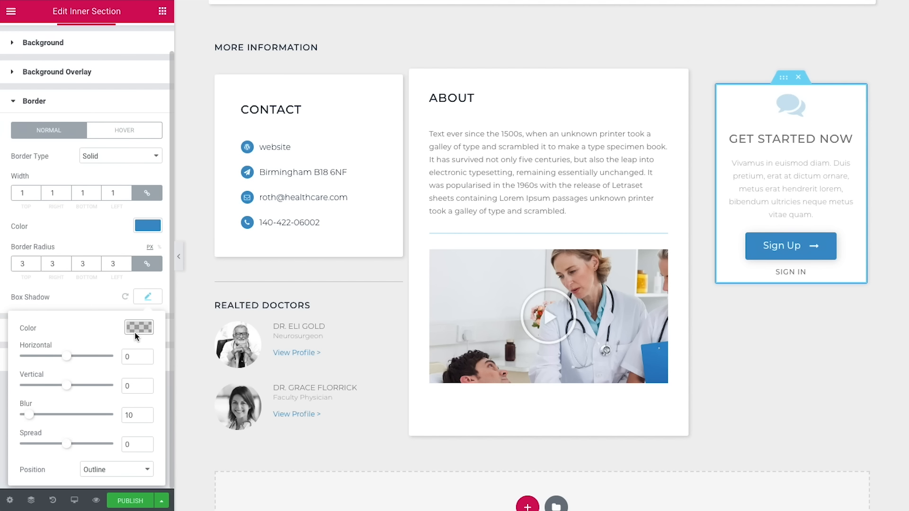
pyautogui.doubleClick(137, 357)
pyautogui.write('2')
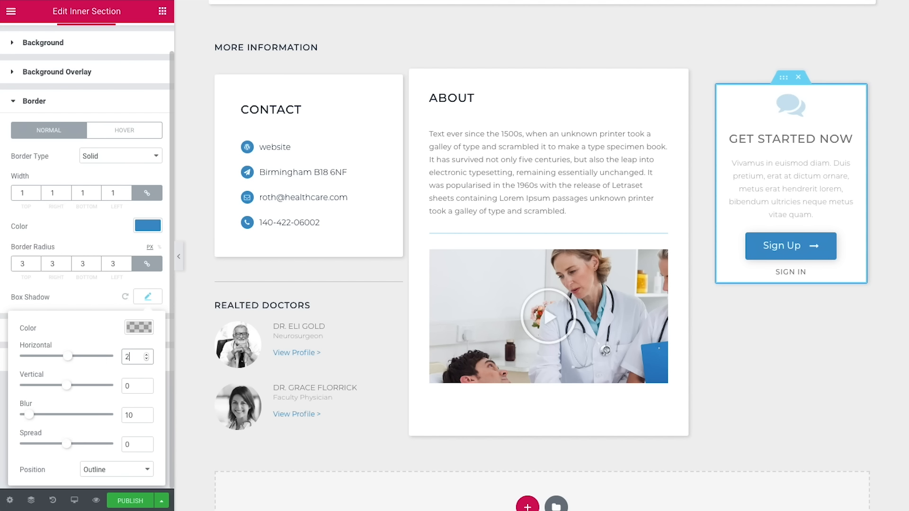
pyautogui.press('Tab')
pyautogui.write('2')
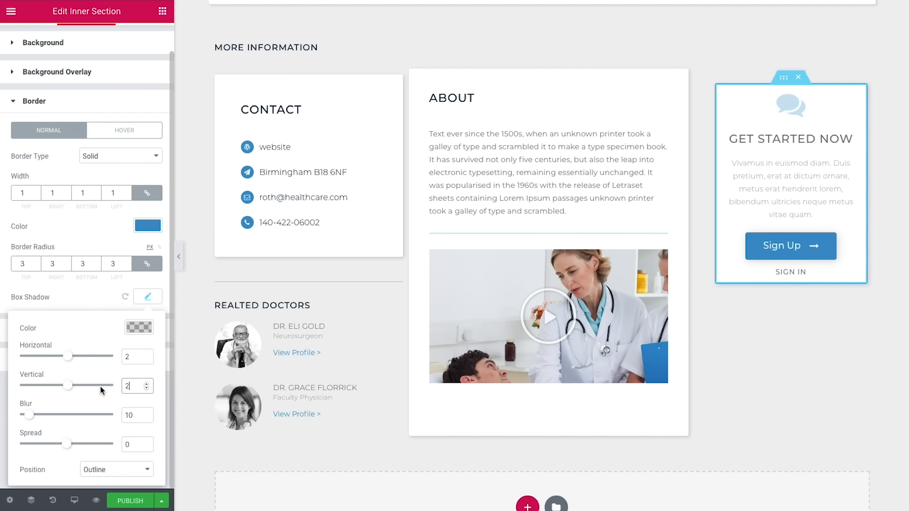
pyautogui.doubleClick(134, 415)
pyautogui.write('10')
pyautogui.click(96, 296)
# Step: Add a hover shadow to the box with horizontal offset 2 and vertical offset 6
pyautogui.click(105, 133)
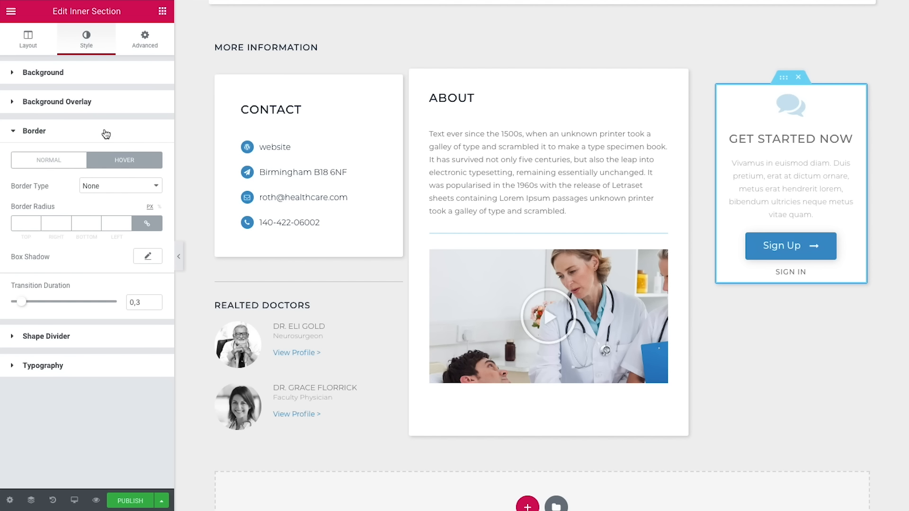
pyautogui.click(148, 257)
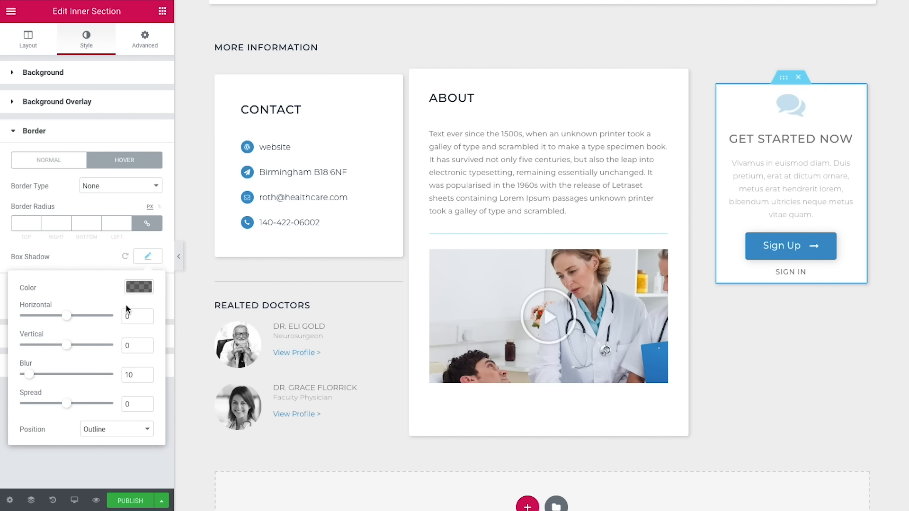
pyautogui.click(138, 286)
pyautogui.write('15')
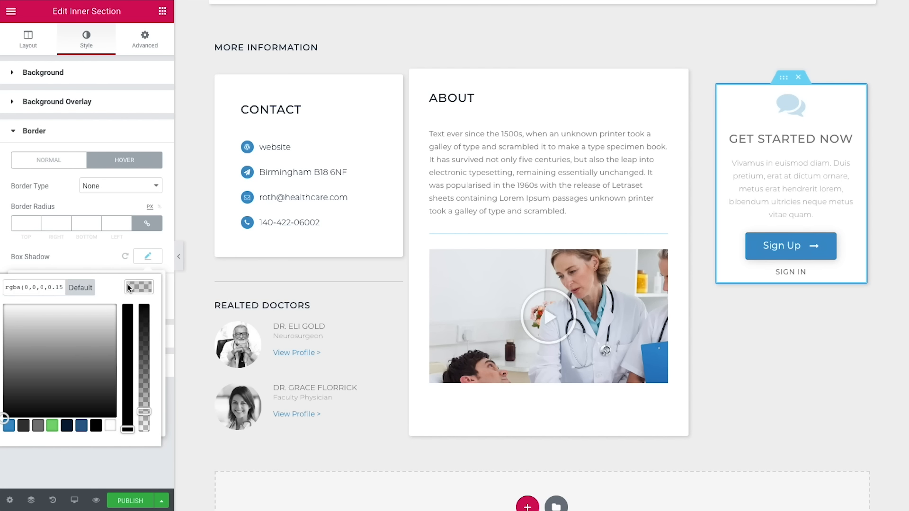
pyautogui.click(127, 286)
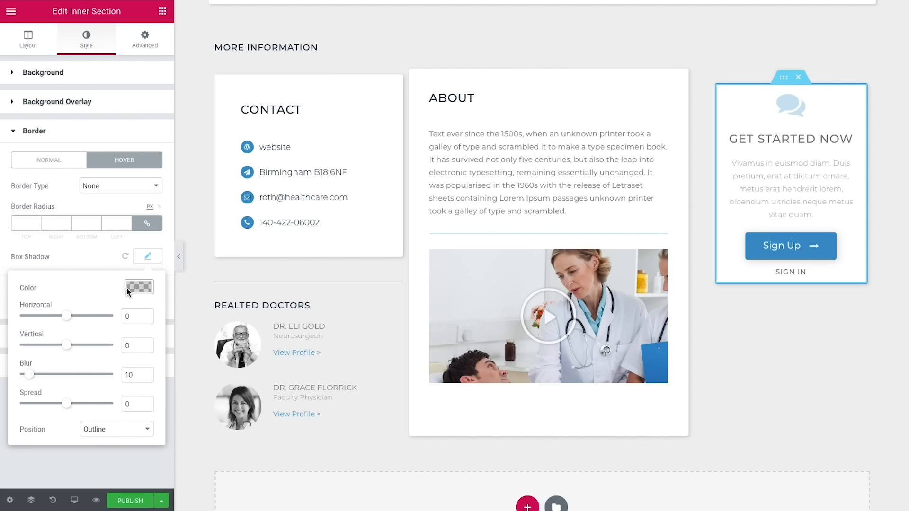
pyautogui.click(135, 316)
pyautogui.write('2')
pyautogui.moveTo(132, 346); pyautogui.dragTo(89, 346)
pyautogui.write('6')
pyautogui.click(106, 265)
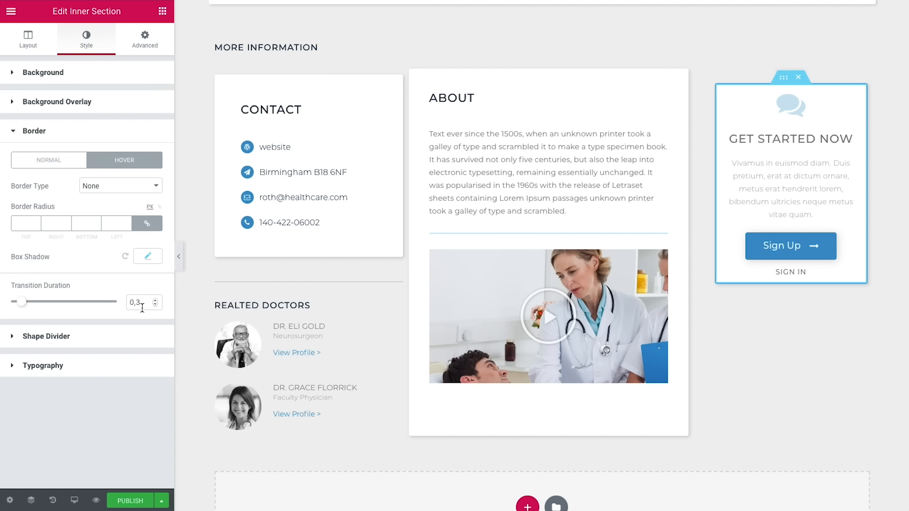
# Step: Unlink the box's margins and set the bottom margin to 50
pyautogui.click(142, 50)
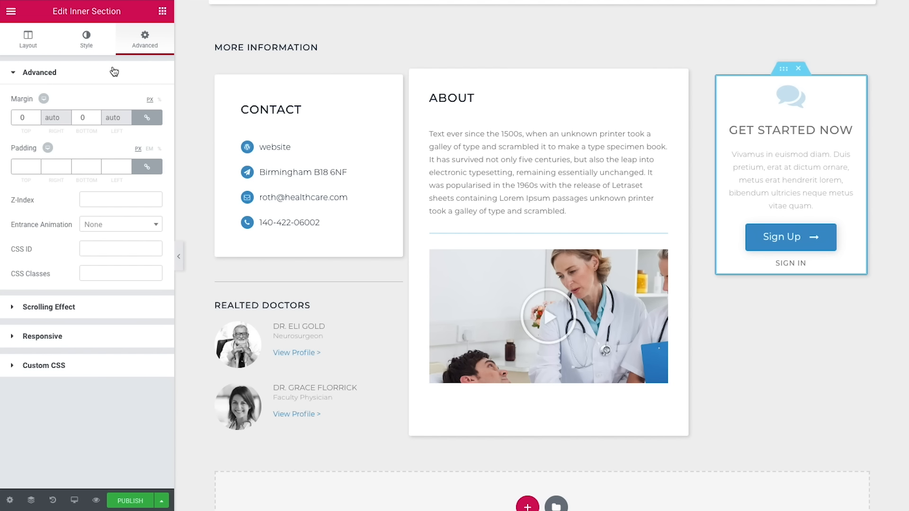
pyautogui.click(147, 118)
pyautogui.click(83, 117)
pyautogui.doubleClick(82, 118)
pyautogui.write('50')
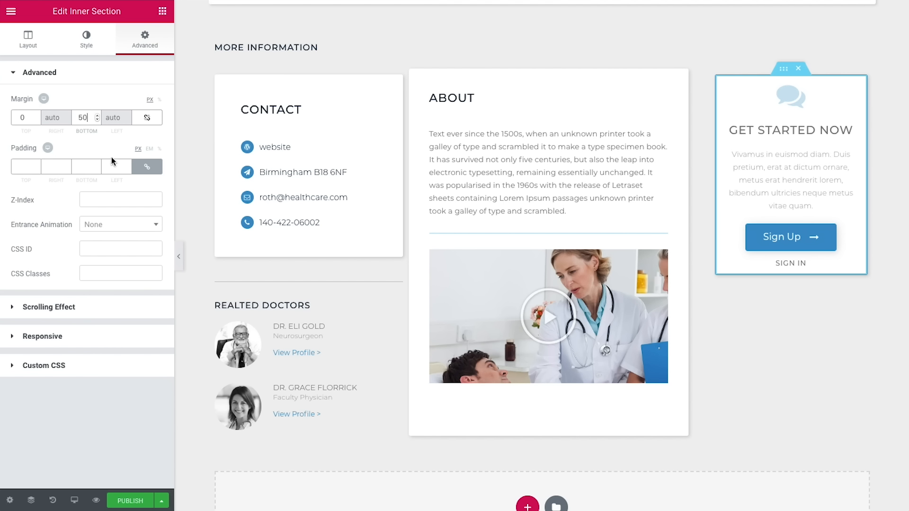
# Step: Pad the box 40 px top/bottom and 35 px left/right, then drop an Inner Section below it
pyautogui.click(146, 167)
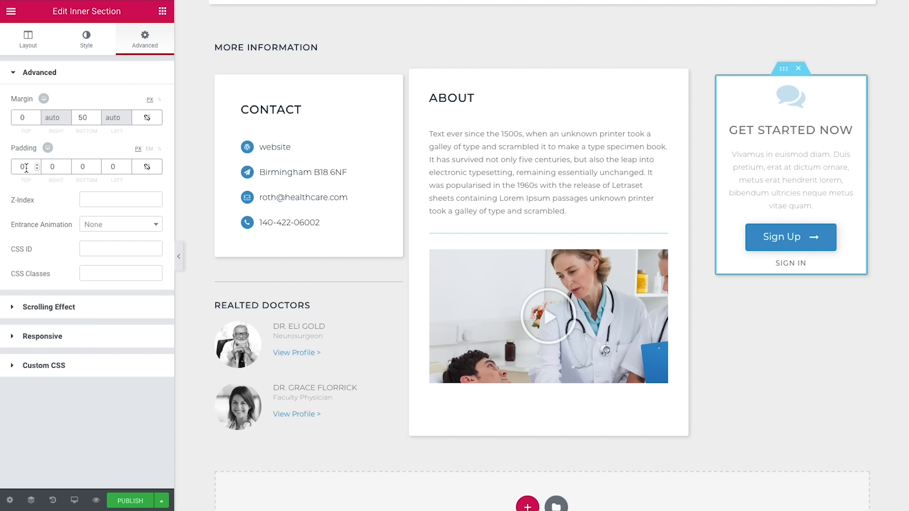
pyautogui.moveTo(26, 167); pyautogui.dragTo(21, 168)
pyautogui.write('40')
pyautogui.press('Tab')
pyautogui.press('Tab')
pyautogui.write('40')
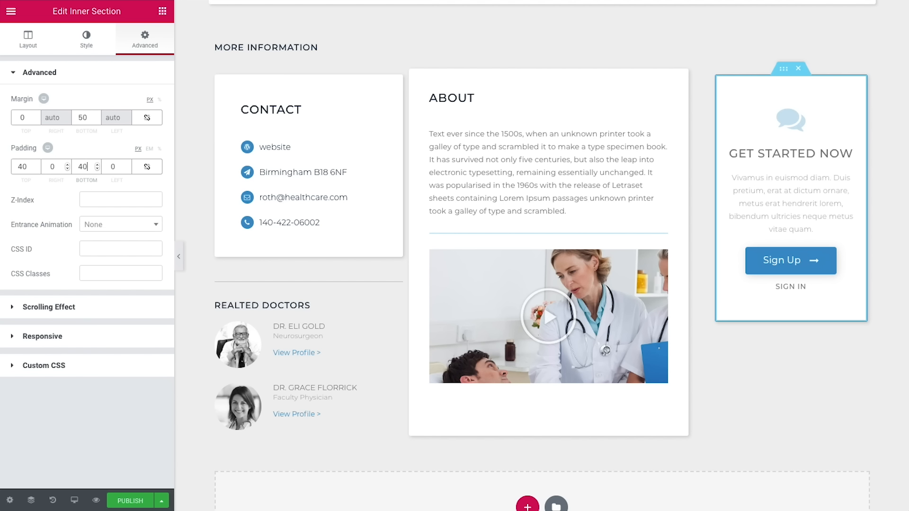
pyautogui.moveTo(59, 168); pyautogui.dragTo(49, 171)
pyautogui.write('35')
pyautogui.press('Tab')
pyautogui.press('Tab')
pyautogui.write('35')
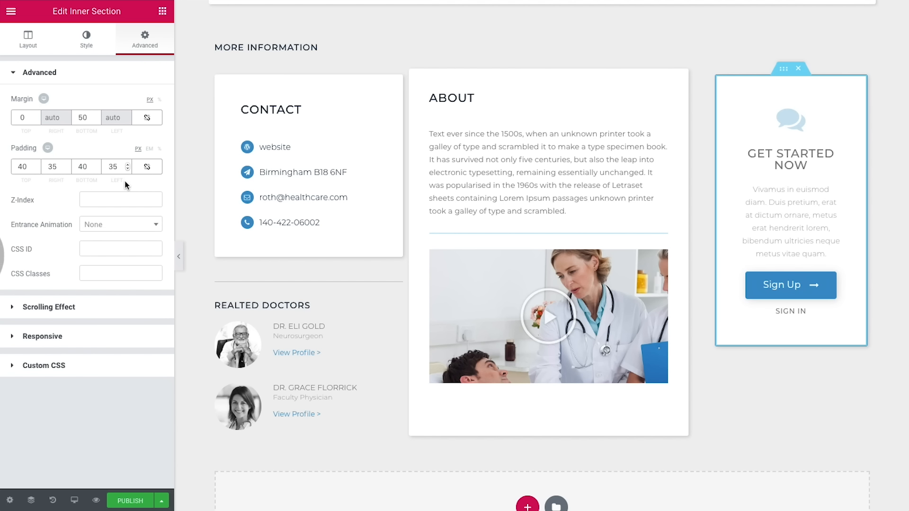
pyautogui.click(162, 14)
pyautogui.moveTo(44, 367); pyautogui.dragTo(815, 358)
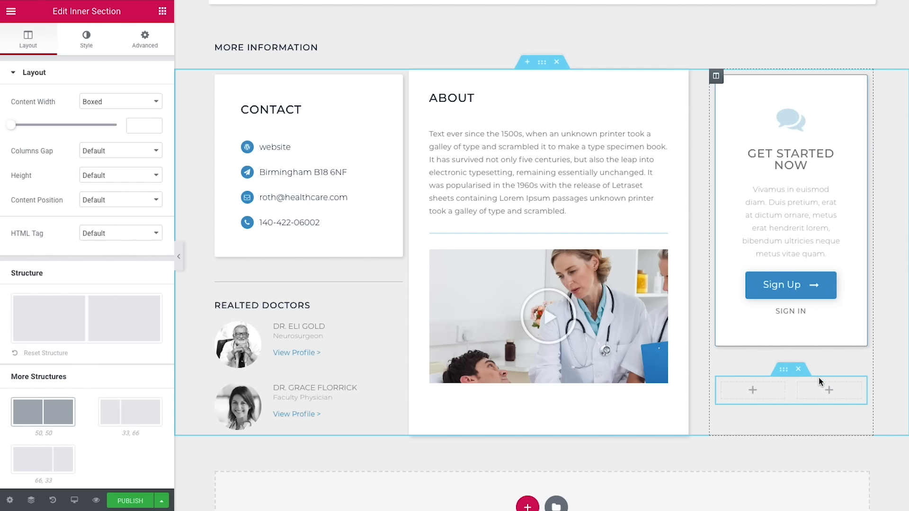
# Step: Delete the new section's right column and add a heading titled 'Share'
pyautogui.rightClick(798, 383)
pyautogui.click(811, 499)
pyautogui.click(162, 11)
pyautogui.moveTo(123, 362); pyautogui.dragTo(739, 391)
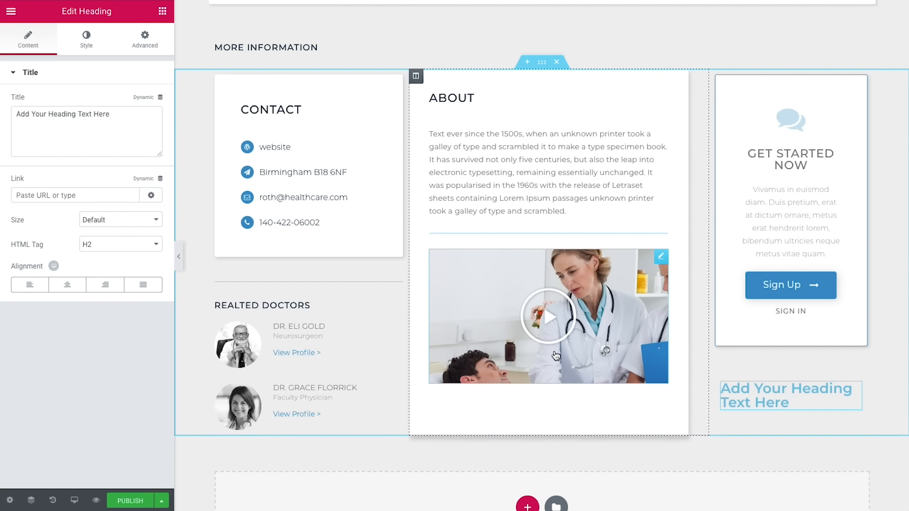
pyautogui.moveTo(138, 126); pyautogui.dragTo(2, 115)
pyautogui.write('Share')
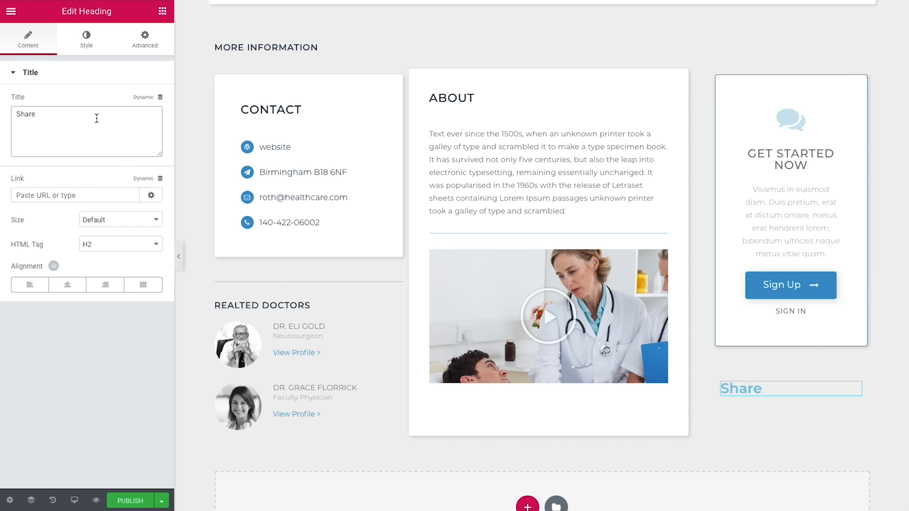
# Step: Colour the Share heading dark navy
pyautogui.click(86, 43)
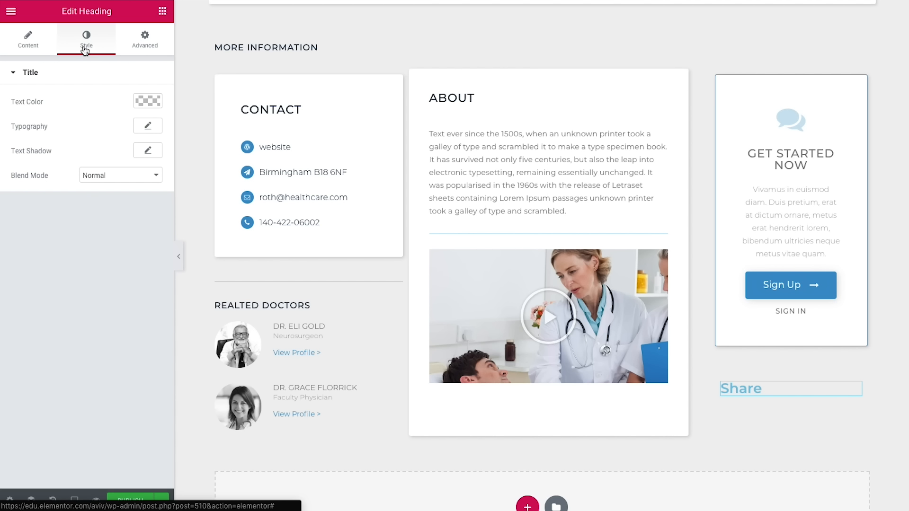
pyautogui.click(148, 101)
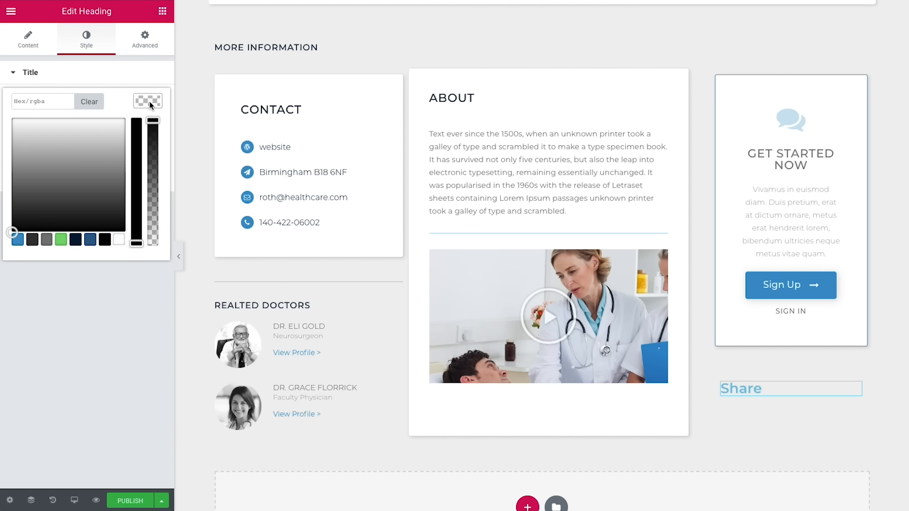
pyautogui.click(76, 240)
pyautogui.click(101, 294)
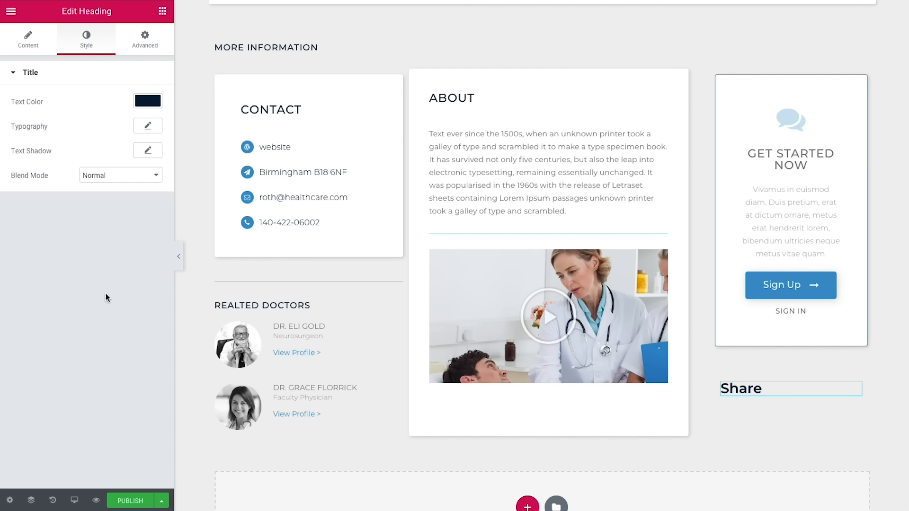
# Step: Set the heading typography to 15 px, weight 500, uppercase, letter spacing 0.8
pyautogui.click(142, 130)
pyautogui.click(128, 195)
pyautogui.write('15')
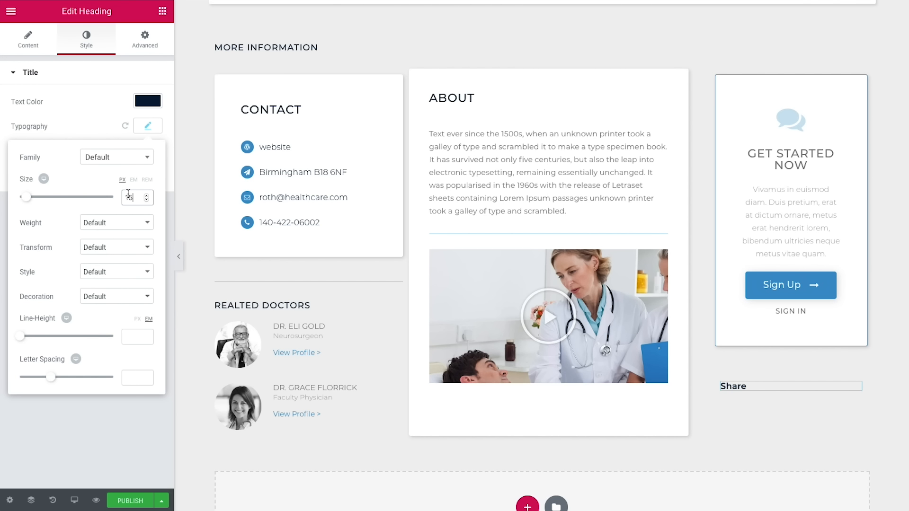
pyautogui.click(116, 223)
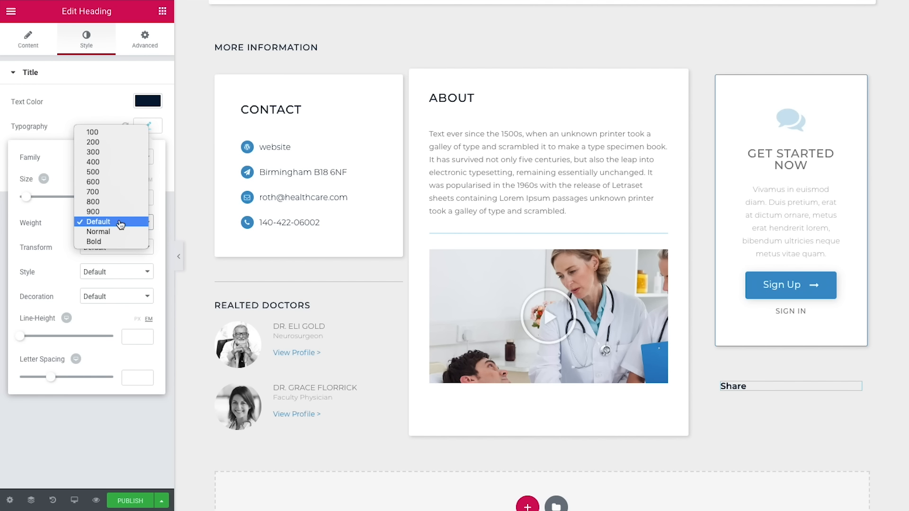
pyautogui.click(105, 172)
pyautogui.click(105, 247)
pyautogui.click(104, 256)
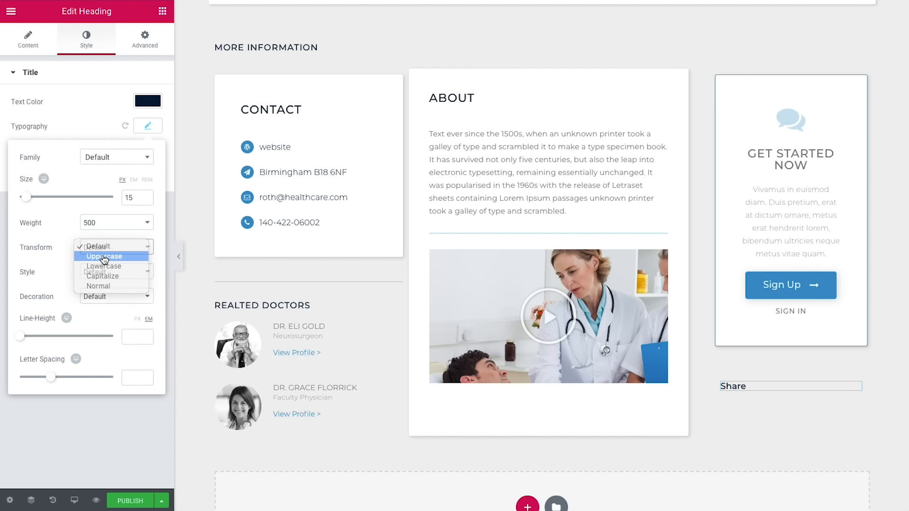
pyautogui.click(128, 378)
pyautogui.write('0.8')
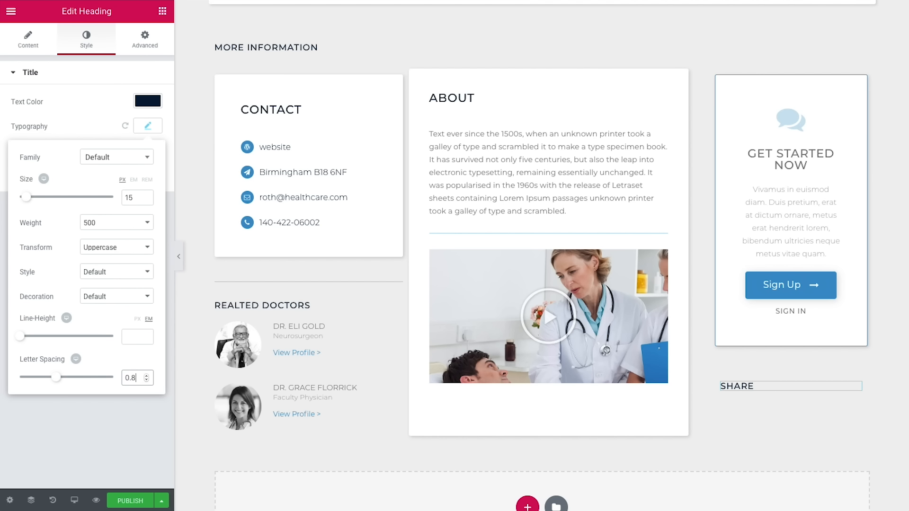
pyautogui.click(133, 389)
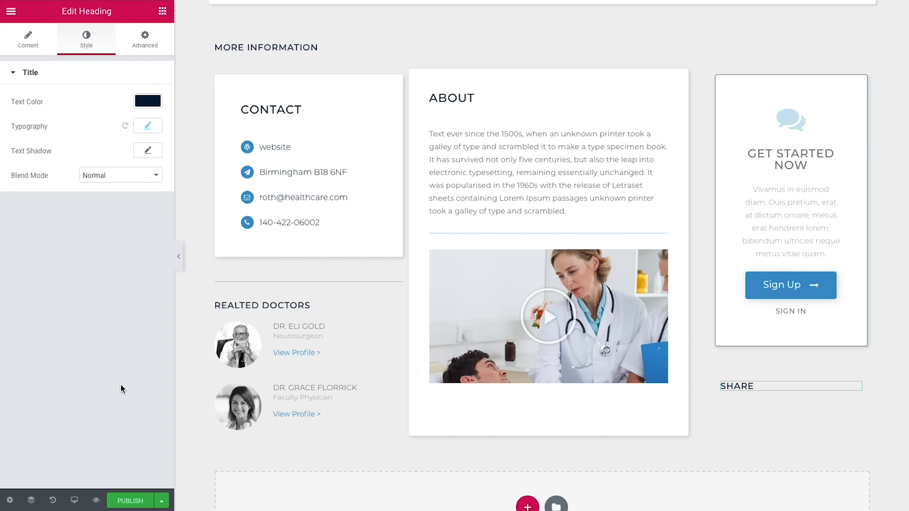
# Step: Add Share Buttons under SHARE, switching Google+ to Email and adding a WhatsApp item
pyautogui.click(162, 12)
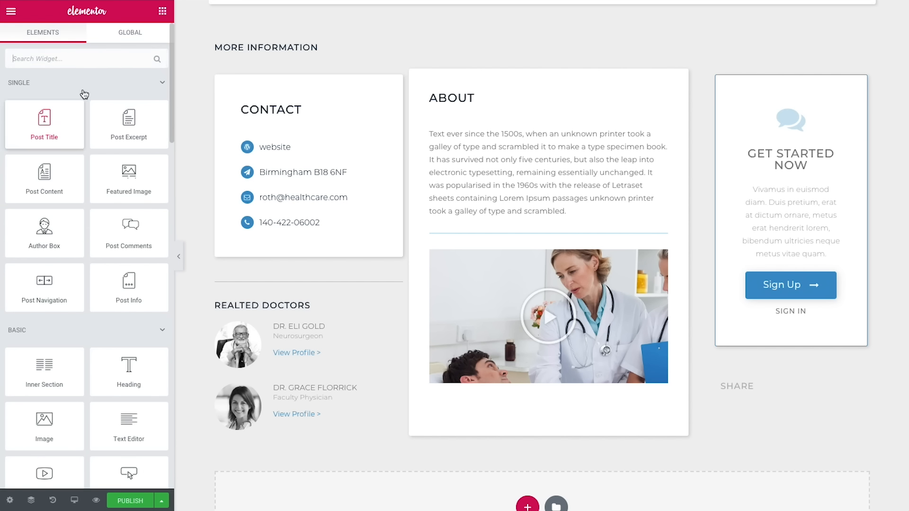
pyautogui.write('share')
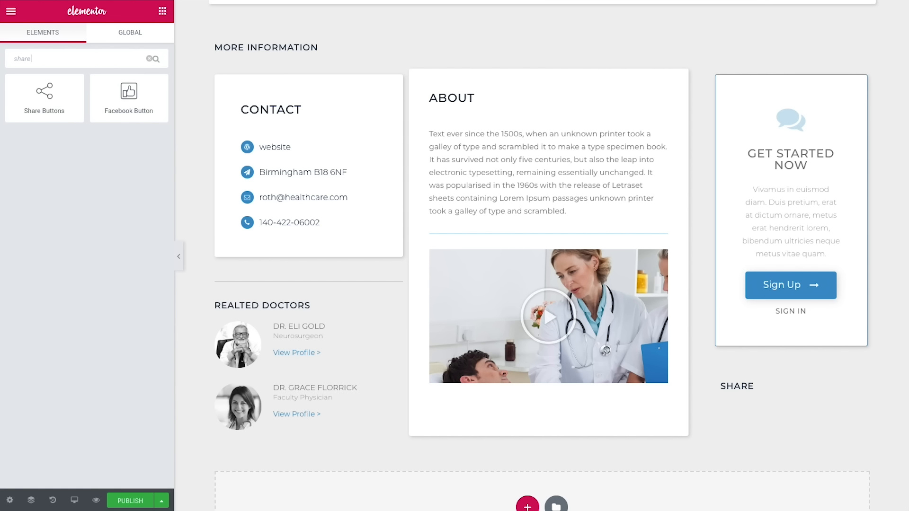
pyautogui.moveTo(46, 110); pyautogui.dragTo(761, 388)
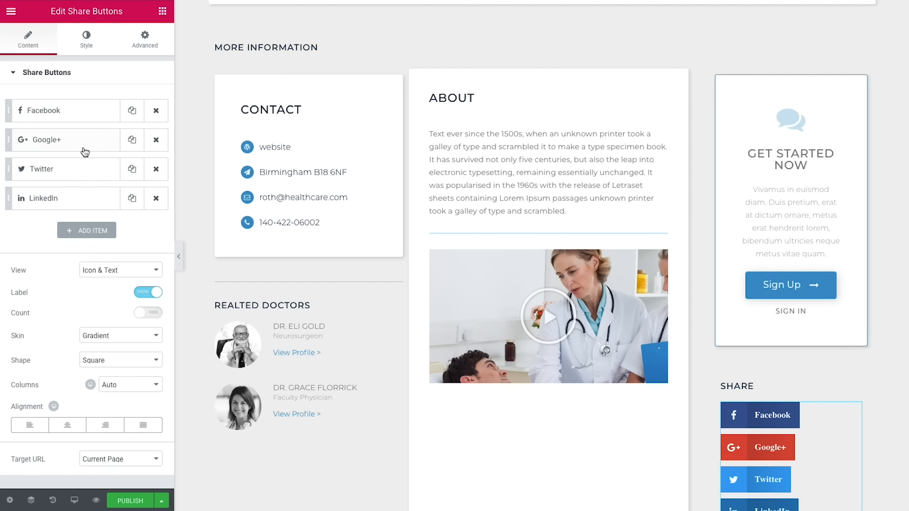
pyautogui.click(66, 146)
pyautogui.click(97, 169)
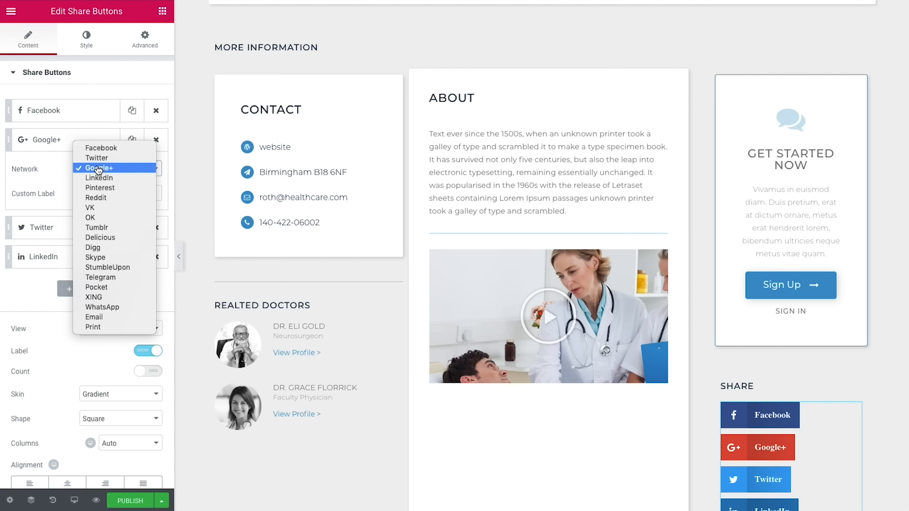
pyautogui.click(94, 318)
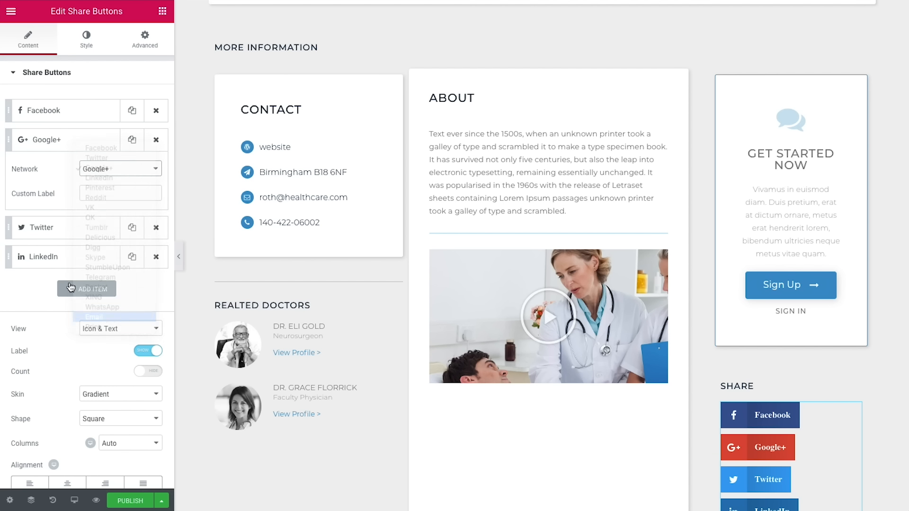
pyautogui.click(67, 139)
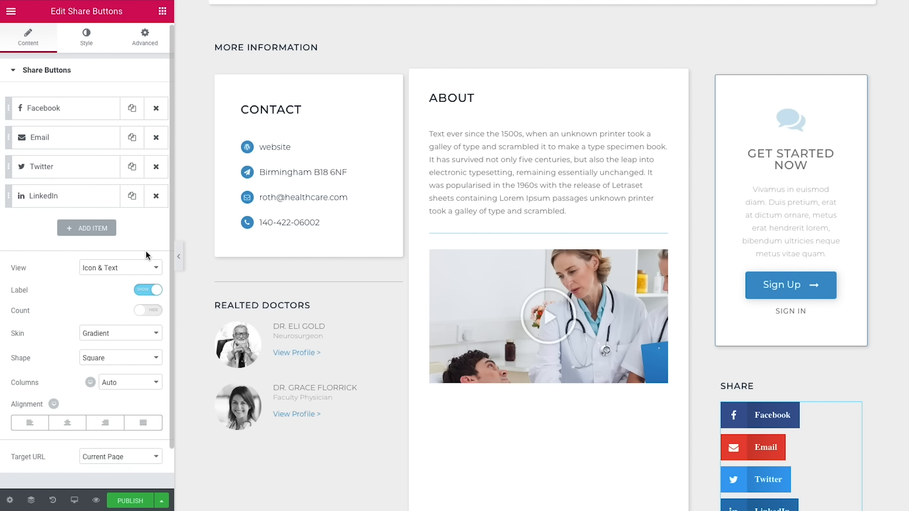
pyautogui.click(91, 230)
pyautogui.click(117, 264)
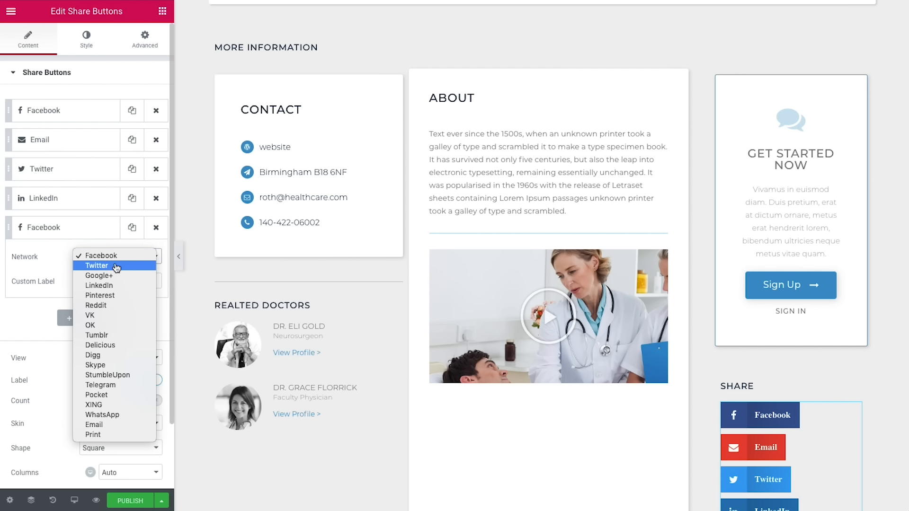
pyautogui.click(35, 350)
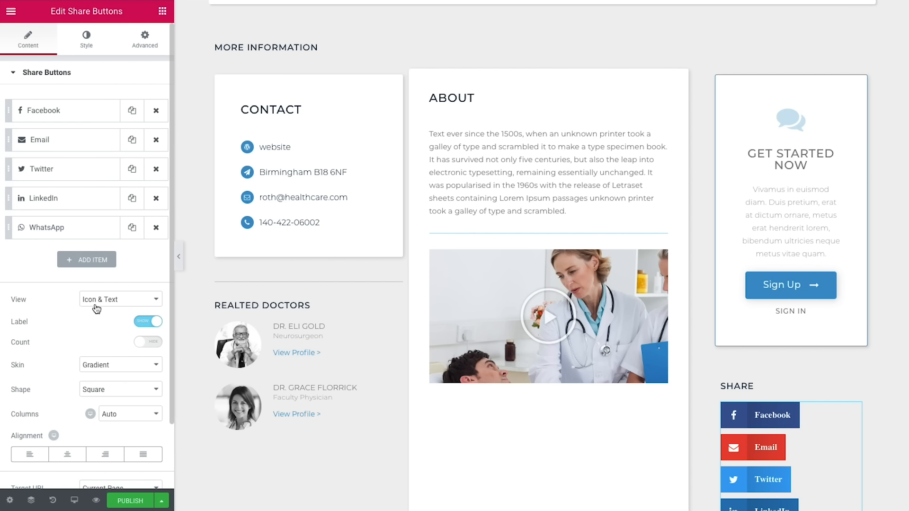
# Step: Make the share buttons icon-only, flat skin, circle shape, justified alignment
pyautogui.click(112, 308)
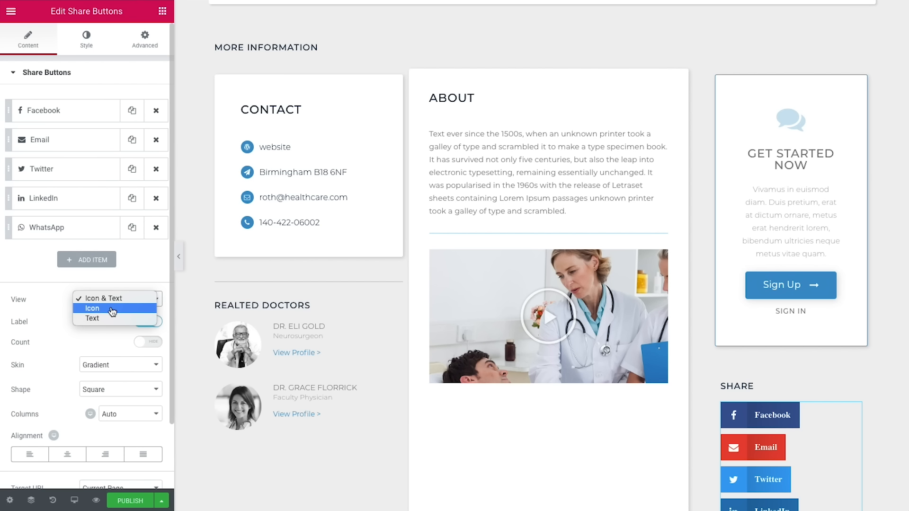
pyautogui.click(112, 310)
pyautogui.click(109, 323)
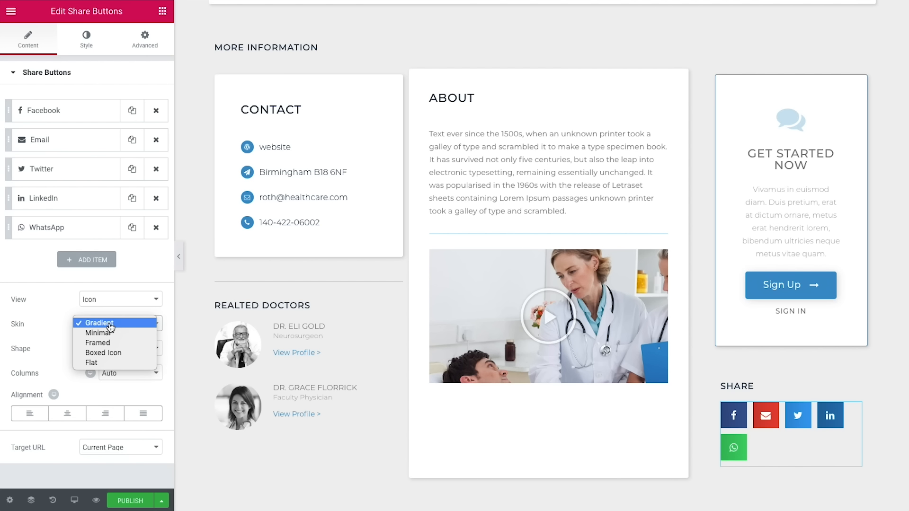
pyautogui.click(92, 367)
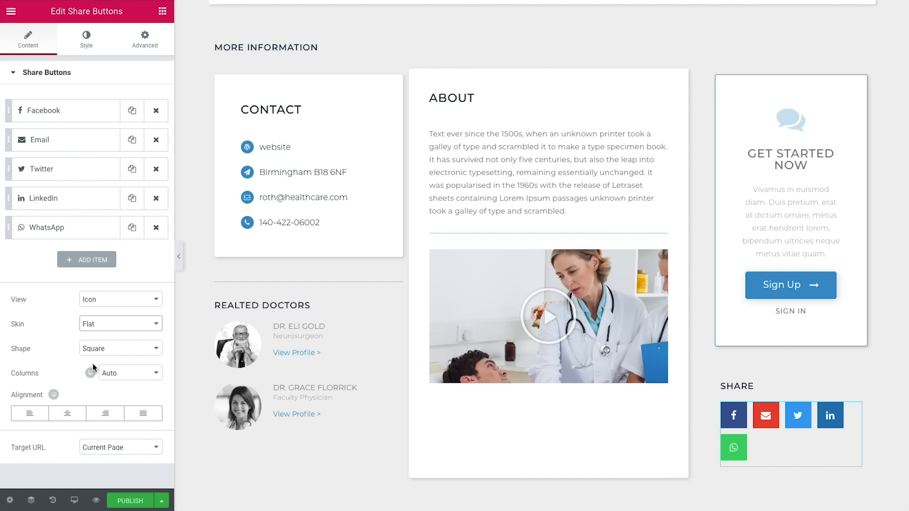
pyautogui.click(108, 349)
pyautogui.click(107, 370)
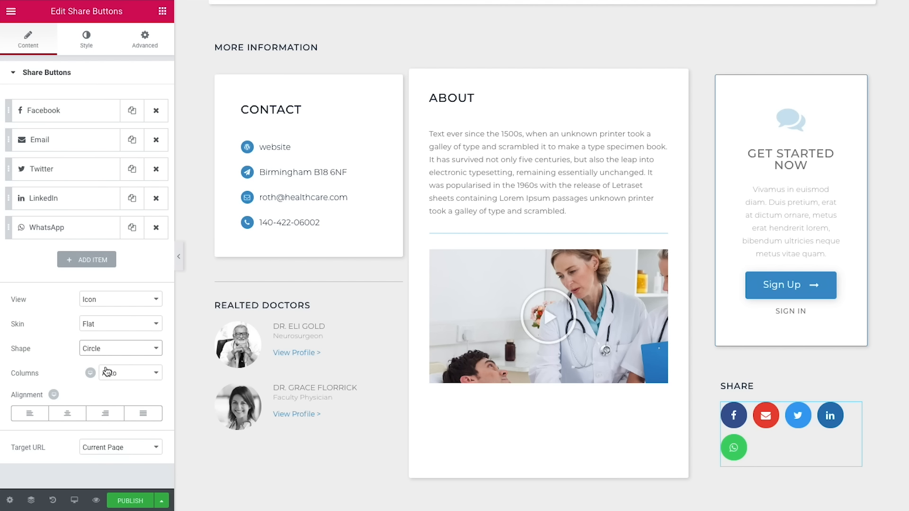
pyautogui.click(142, 413)
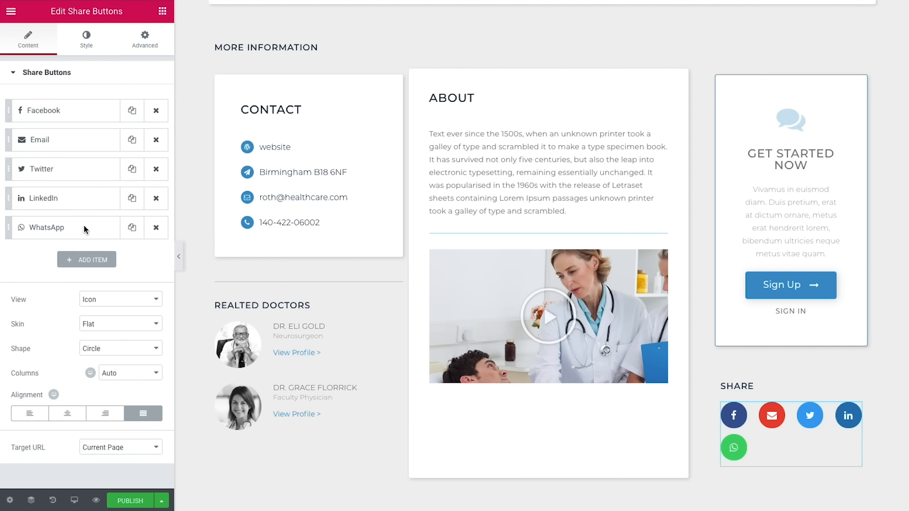
pyautogui.click(86, 39)
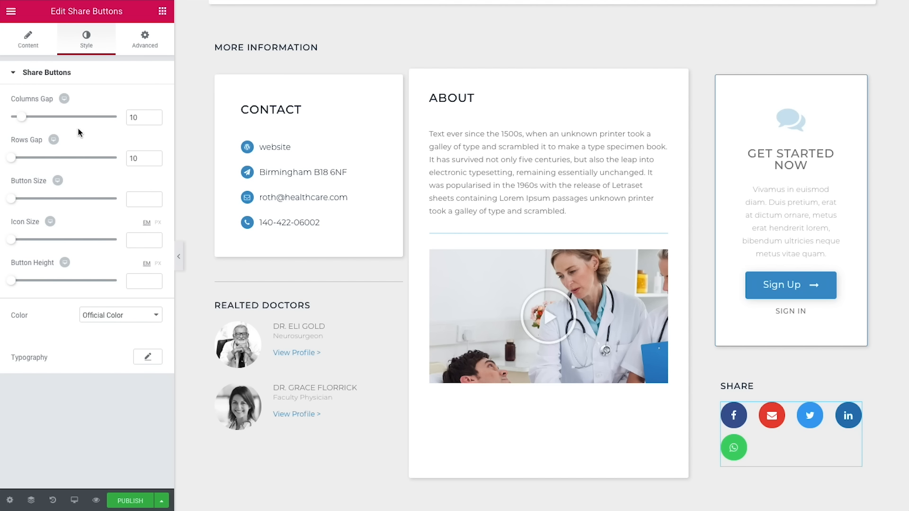
# Step: Remove the button gap and use custom colours: blue #3e92cc icons on a transparent background
pyautogui.moveTo(24, 118); pyautogui.dragTo(12, 119)
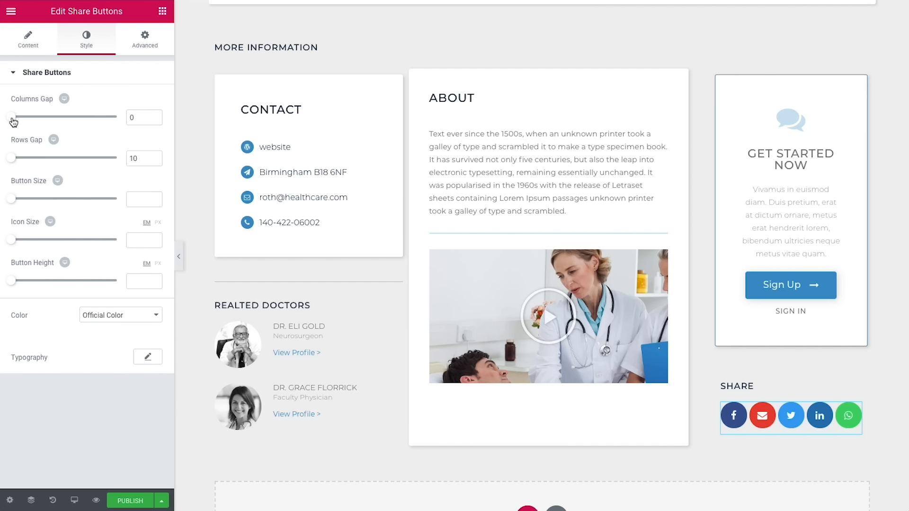
pyautogui.click(135, 199)
pyautogui.write('1')
pyautogui.click(115, 321)
pyautogui.click(106, 327)
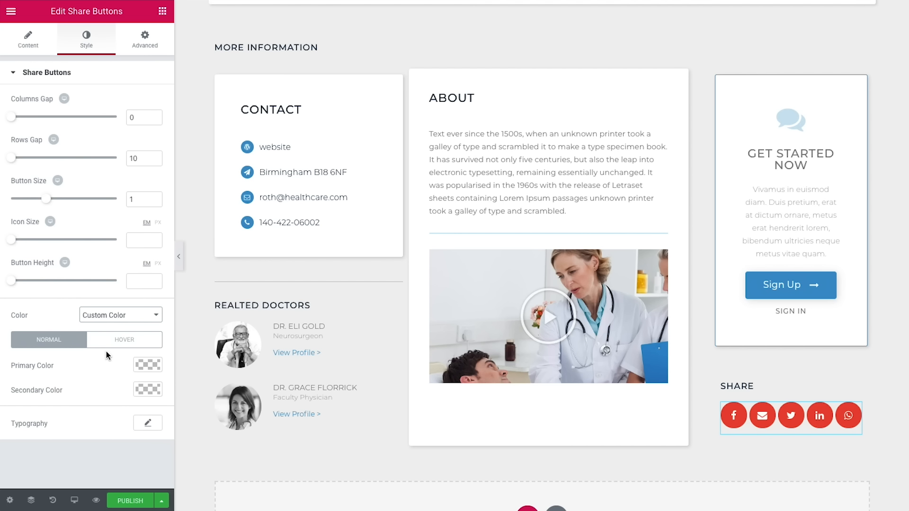
pyautogui.click(141, 389)
pyautogui.scroll(-2, 108, 364)
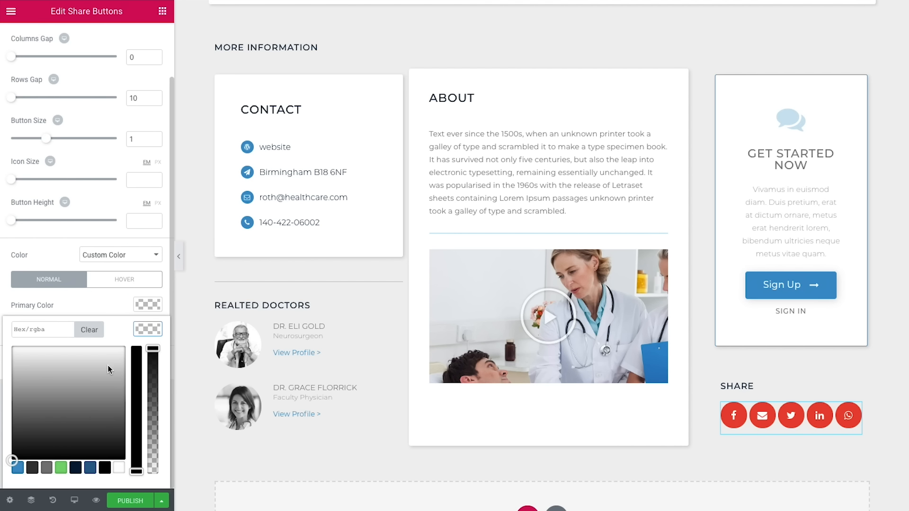
pyautogui.click(18, 468)
pyautogui.click(155, 328)
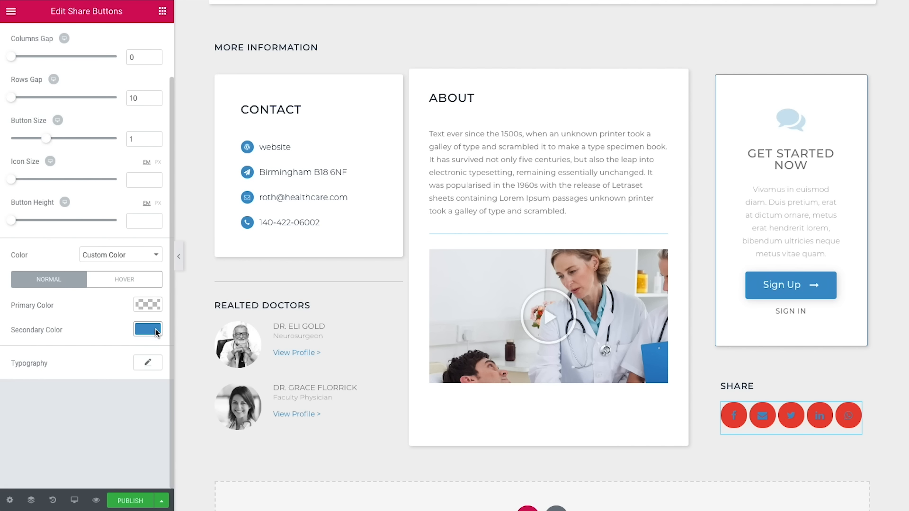
pyautogui.click(154, 303)
pyautogui.moveTo(158, 324); pyautogui.dragTo(144, 457)
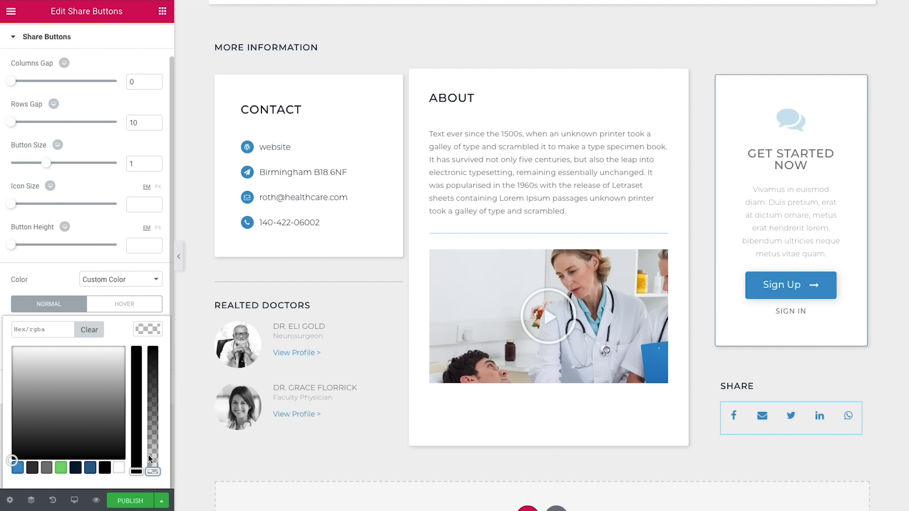
pyautogui.click(166, 310)
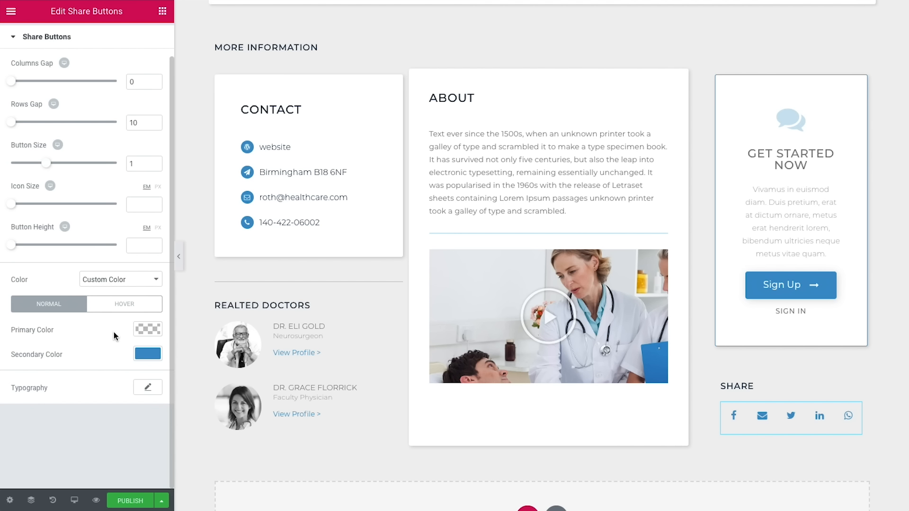
# Step: Unlink the share buttons' margin and set the left margin to -15 px
pyautogui.scroll(2, 114, 336)
pyautogui.click(140, 46)
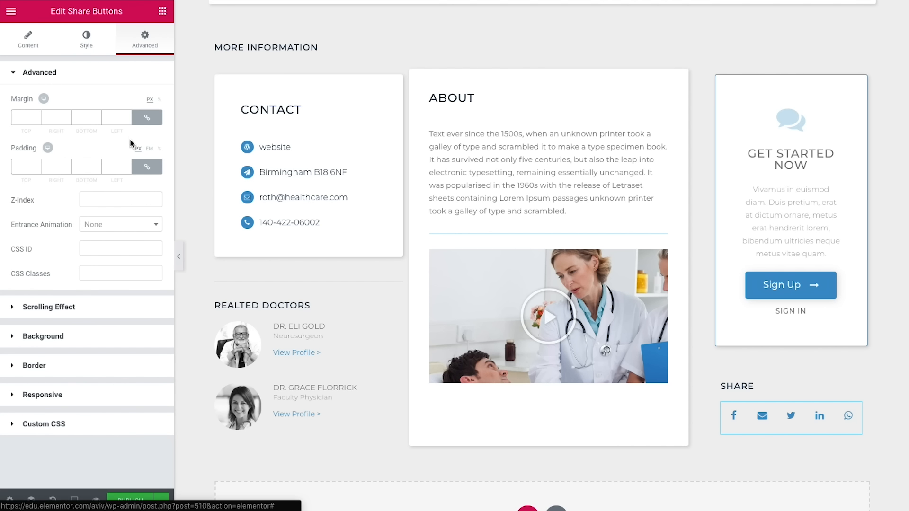
pyautogui.click(147, 118)
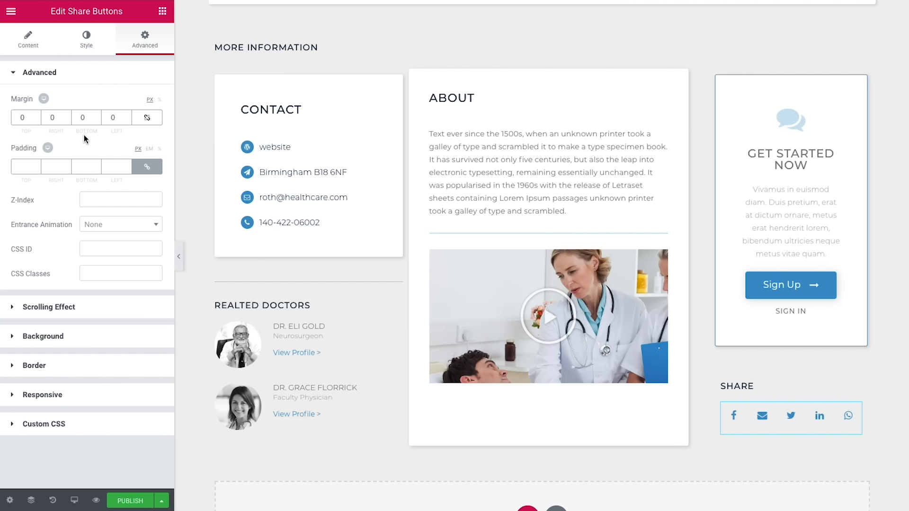
pyautogui.click(128, 119)
pyautogui.write('5')
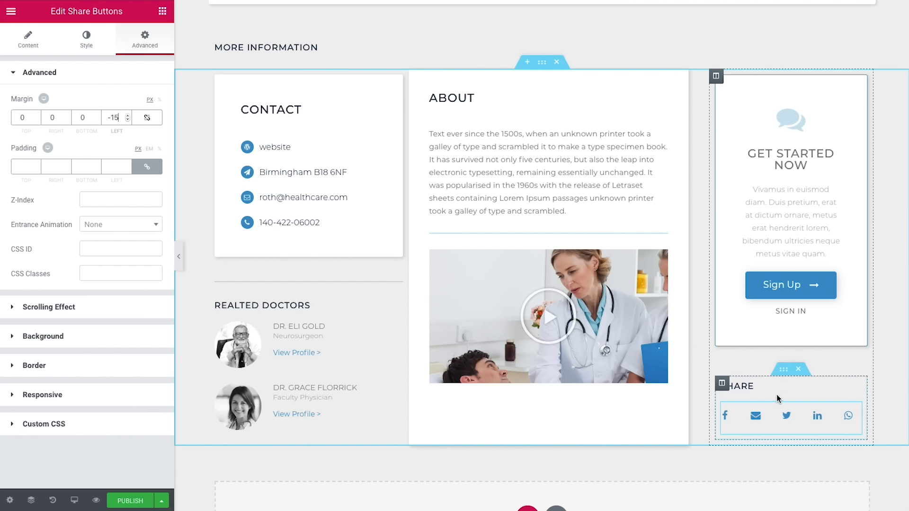
pyautogui.click(788, 375)
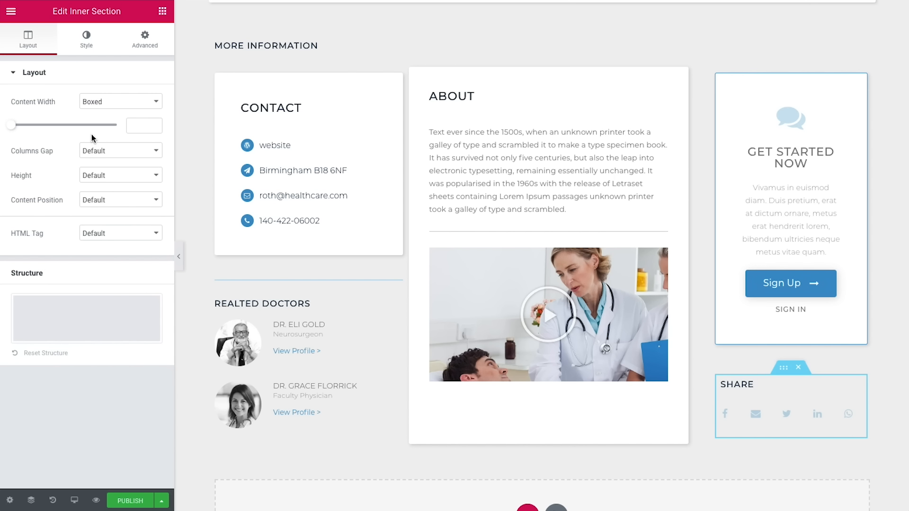
# Step: Centre the Share box content vertically, give it a white classic background and 3 px radius
pyautogui.click(117, 200)
pyautogui.click(114, 218)
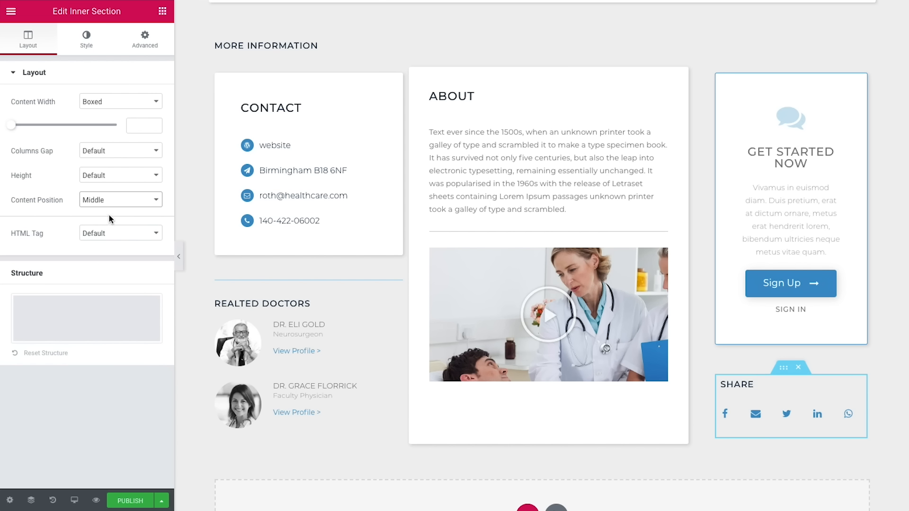
pyautogui.click(88, 52)
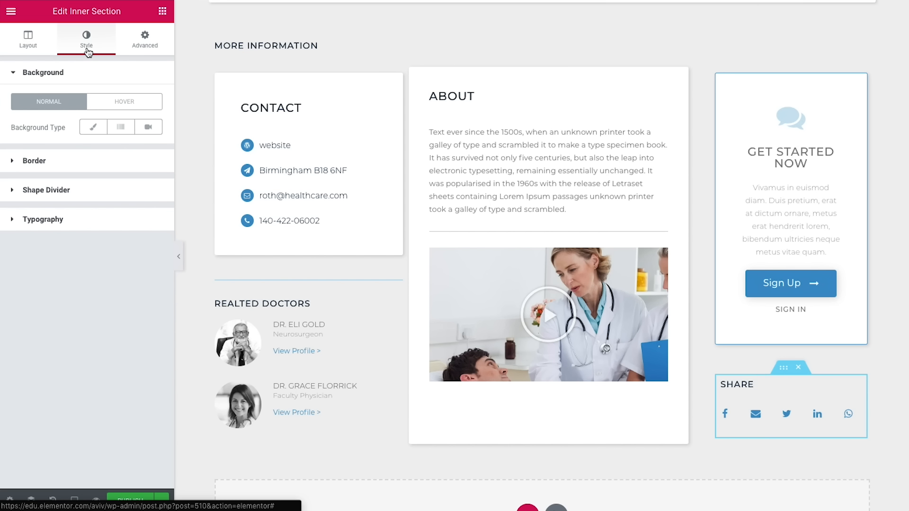
pyautogui.click(92, 129)
pyautogui.click(148, 150)
pyautogui.click(21, 196)
pyautogui.moveTo(10, 163); pyautogui.dragTo(9, 152)
pyautogui.click(116, 420)
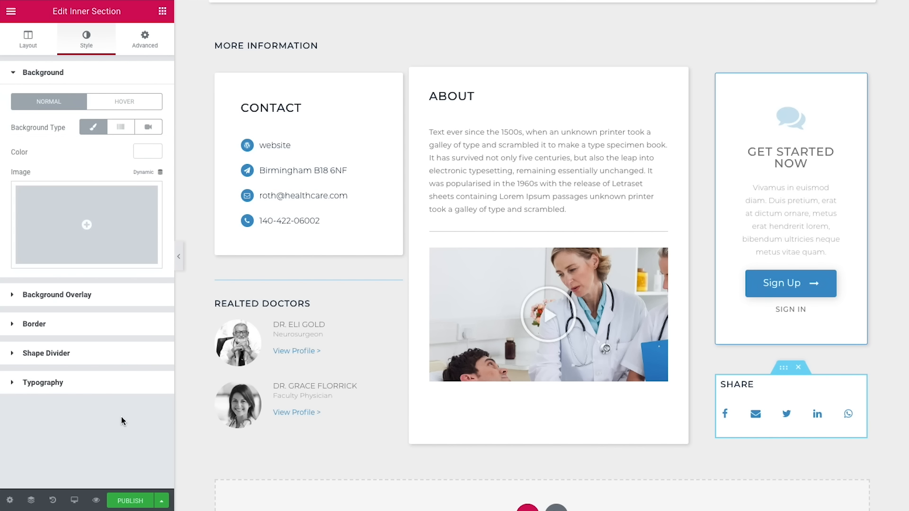
pyautogui.click(23, 326)
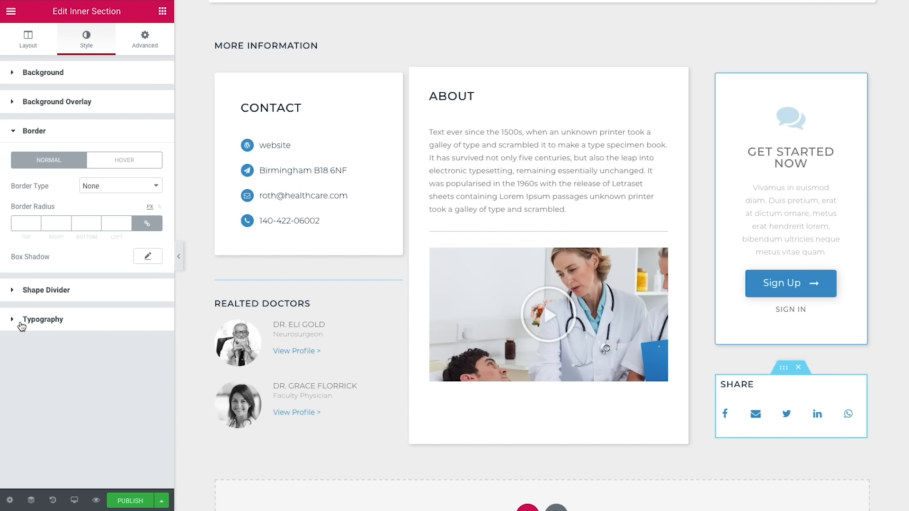
pyautogui.click(27, 223)
pyautogui.write('3')
# Step: Add a soft normal-state box shadow with offsets 2/2 and blur 8
pyautogui.click(145, 258)
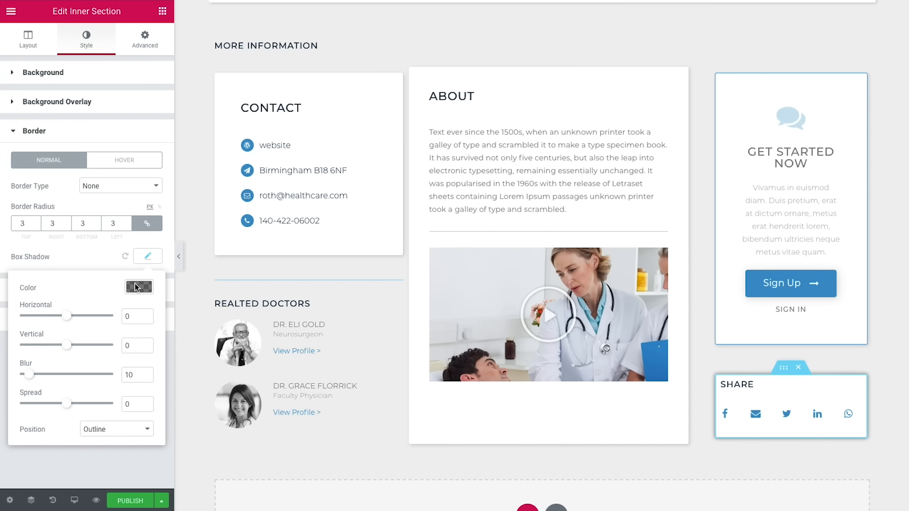
pyautogui.click(137, 287)
pyautogui.click(56, 286)
pyautogui.write('15')
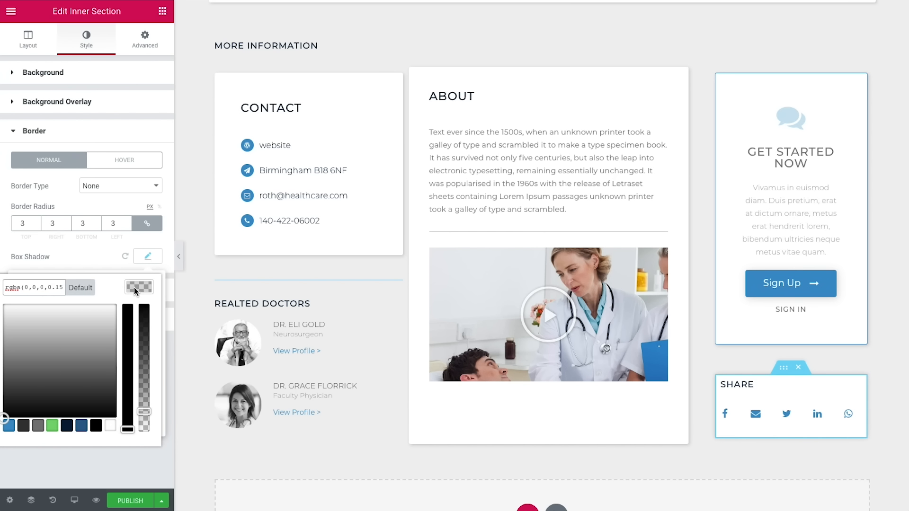
pyautogui.click(135, 289)
pyautogui.doubleClick(127, 316)
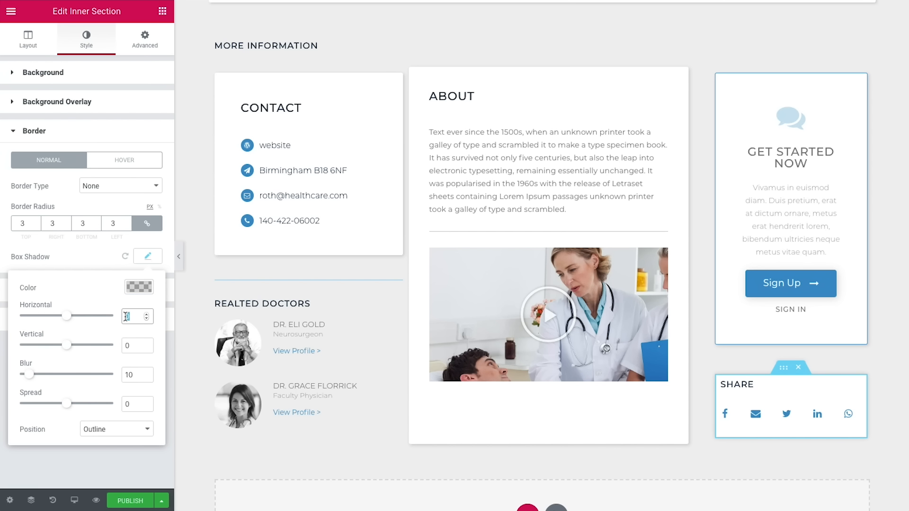
pyautogui.write('2')
pyautogui.doubleClick(127, 346)
pyautogui.write('2')
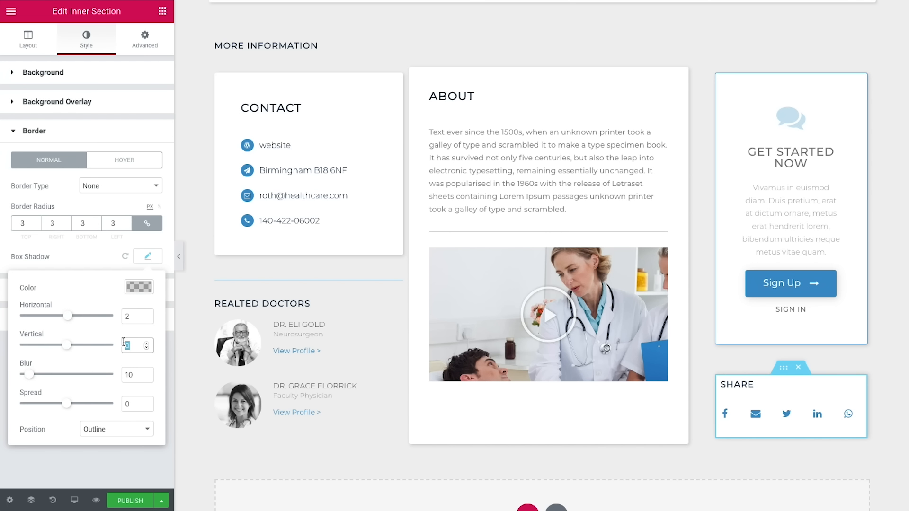
pyautogui.doubleClick(127, 375)
pyautogui.write('8')
pyautogui.click(140, 288)
pyautogui.click(103, 260)
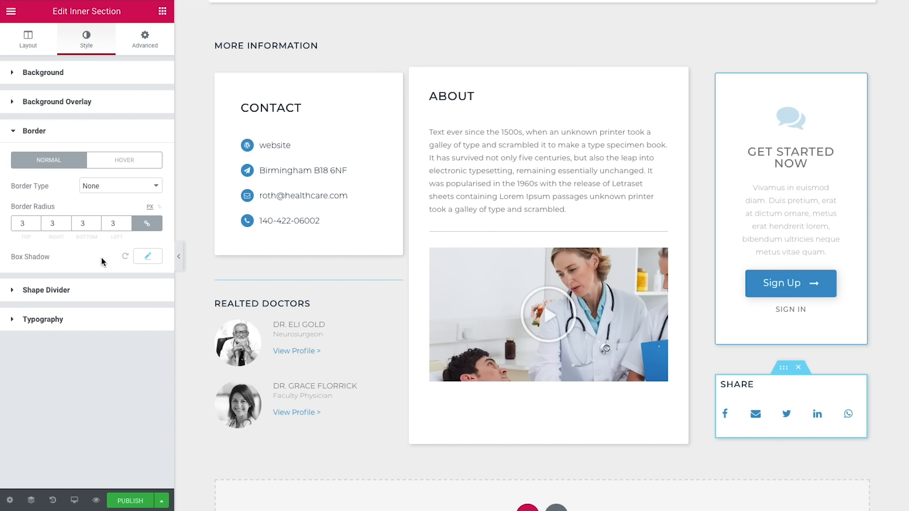
# Step: Set a hover box shadow with a light colour and offset 2
pyautogui.click(144, 257)
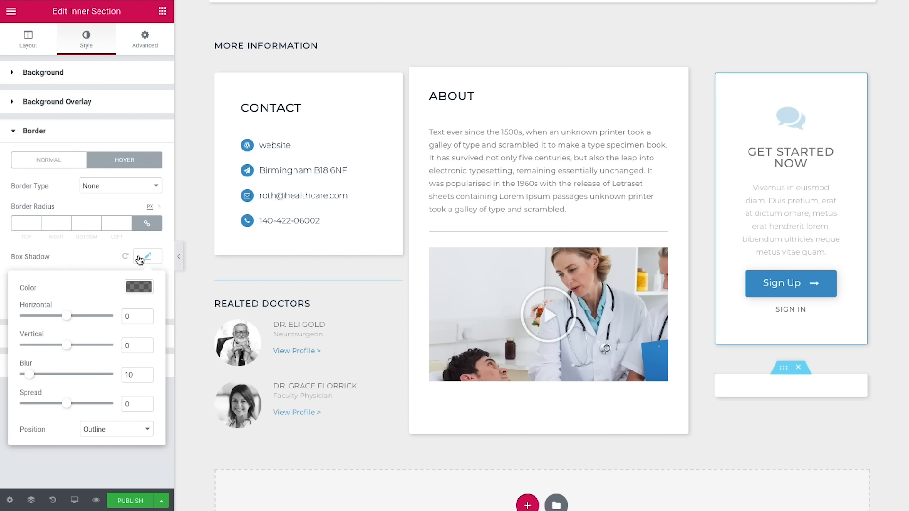
pyautogui.click(137, 289)
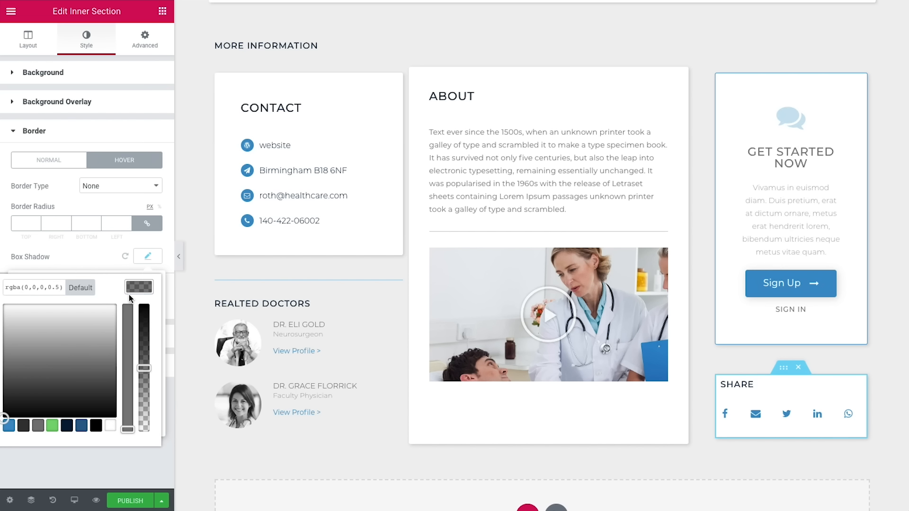
pyautogui.click(54, 287)
pyautogui.write('1')
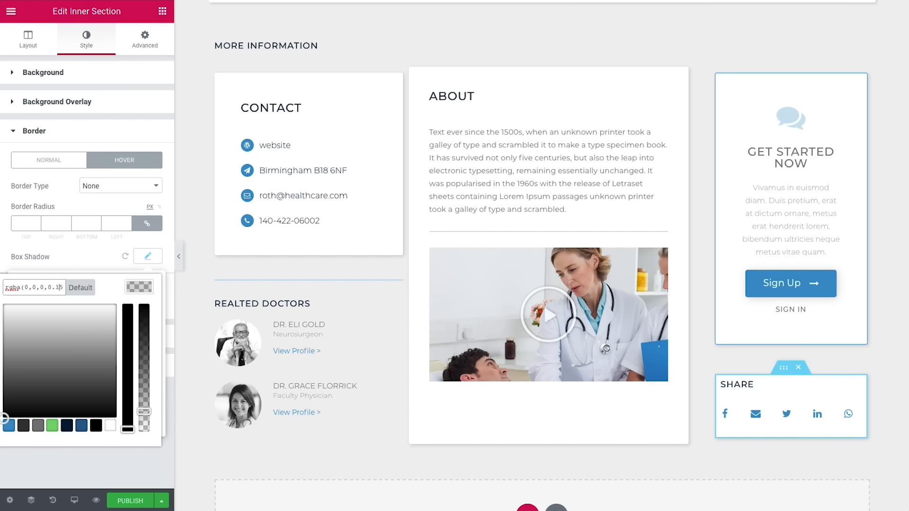
pyautogui.click(139, 287)
pyautogui.click(131, 316)
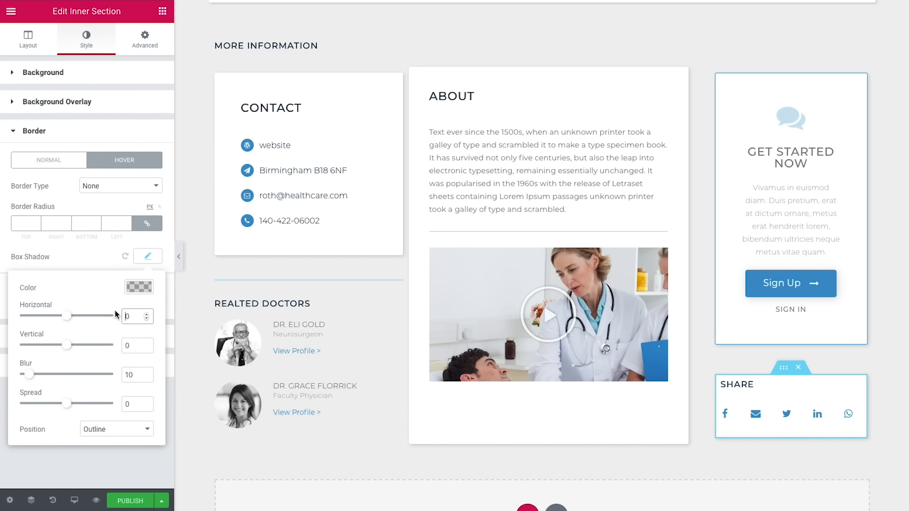
pyautogui.moveTo(122, 316); pyautogui.dragTo(117, 344)
pyautogui.write('2')
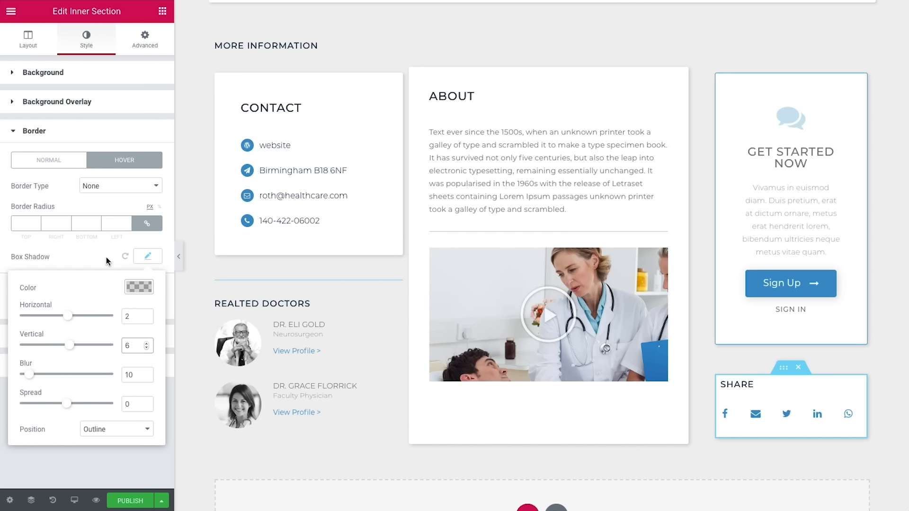
pyautogui.click(96, 256)
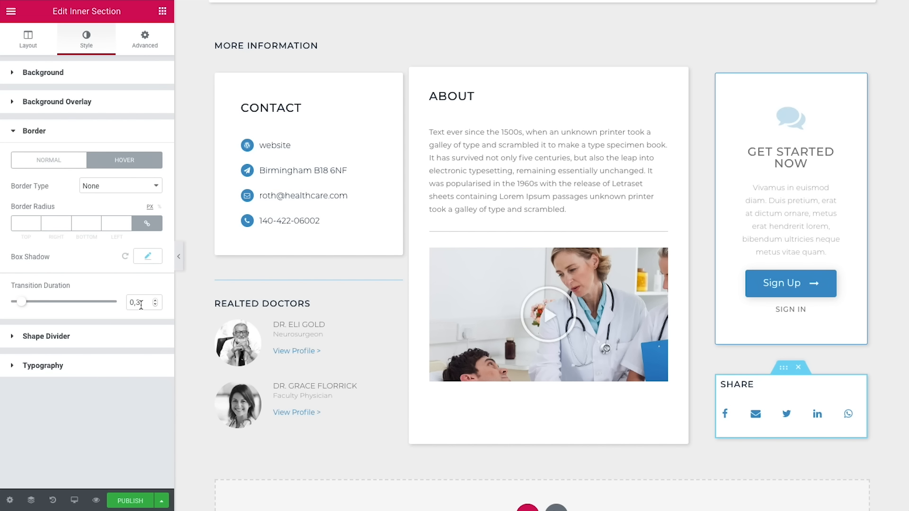
# Step: Set the Share box's linked padding to 20 px on all sides
pyautogui.click(160, 39)
pyautogui.click(159, 116)
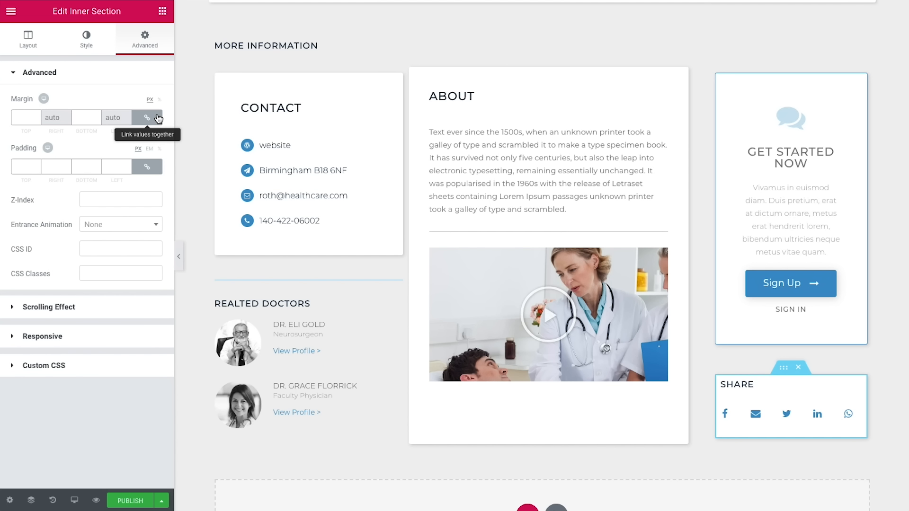
pyautogui.click(147, 167)
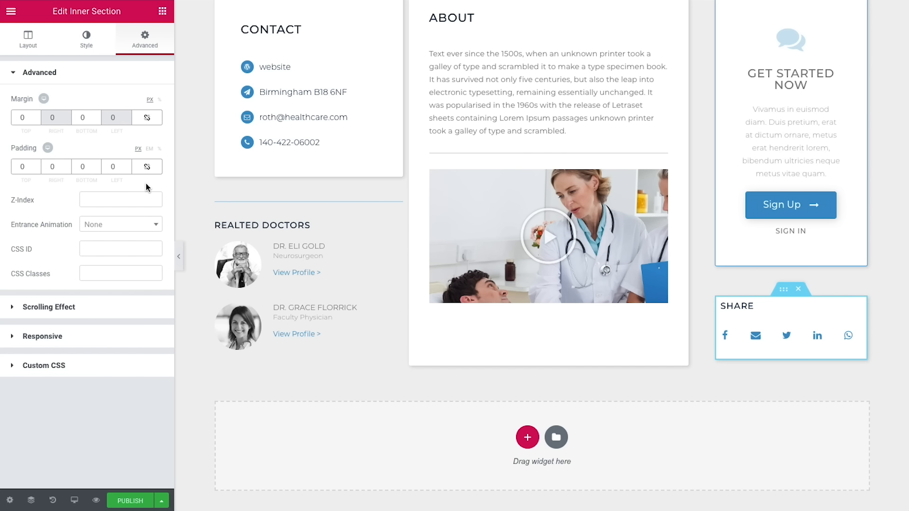
pyautogui.click(147, 167)
pyautogui.doubleClick(22, 166)
pyautogui.write('20')
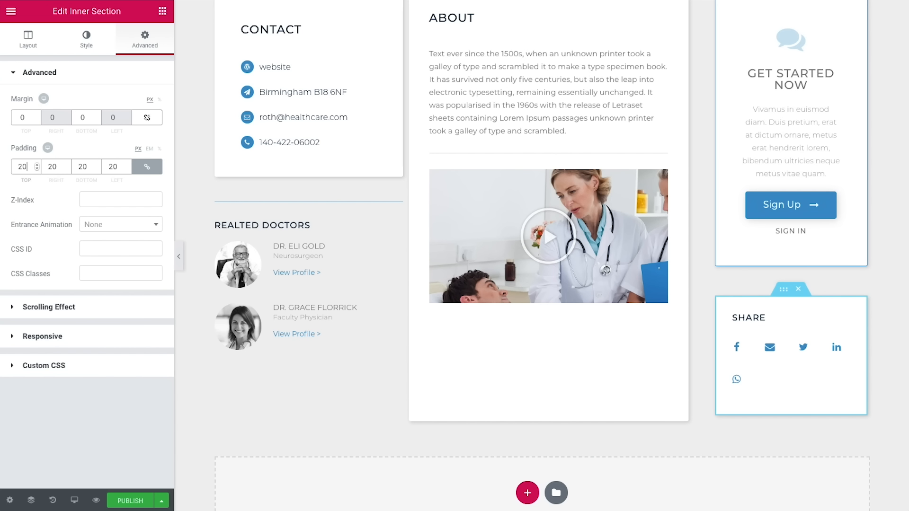
# Step: Delete the Get Started description's last sentence so it ends at 'hendrerit lorem.'
pyautogui.click(755, 167)
pyautogui.click(79, 141)
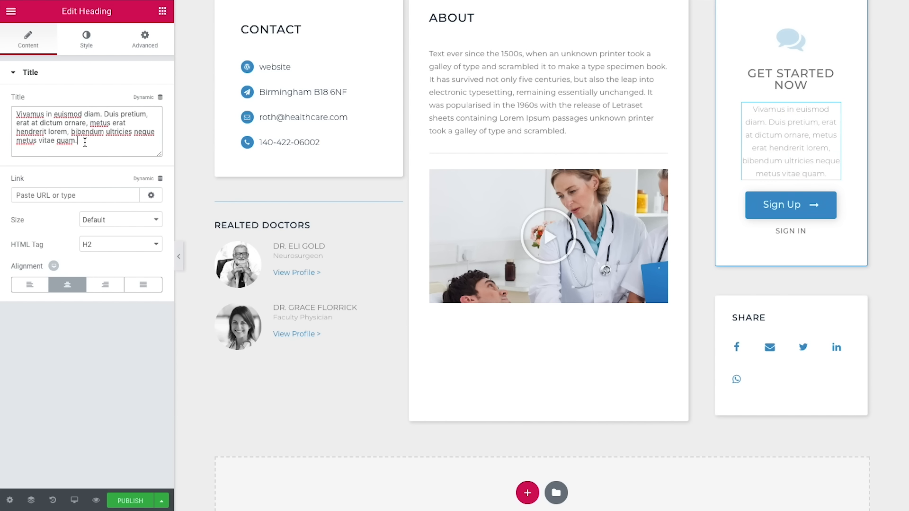
pyautogui.moveTo(79, 140); pyautogui.dragTo(71, 135)
pyautogui.press('BackSpace')
pyautogui.press('BackSpace')
pyautogui.press('BackSpace')
pyautogui.write('.')
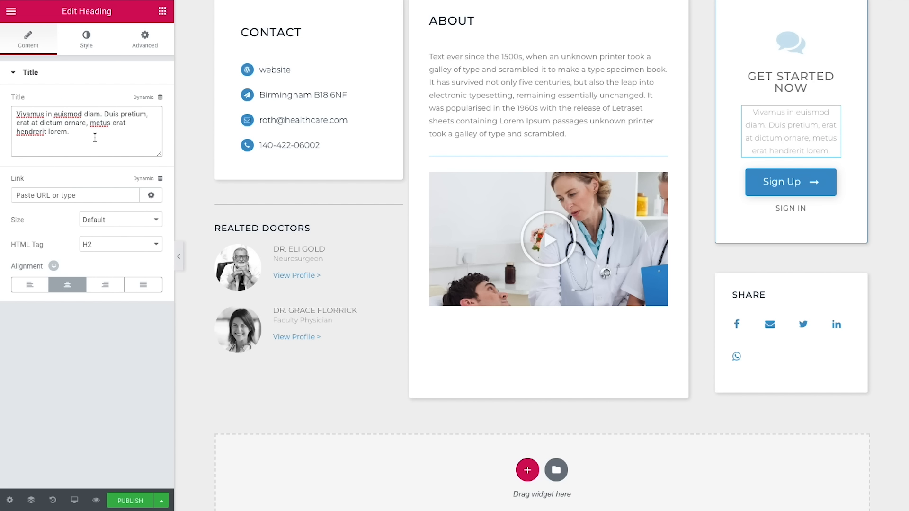
pyautogui.scroll(1, 226, 122)
# Step: Zero the Contact column's margin and padding, then give it a 35 px right margin
pyautogui.click(225, 122)
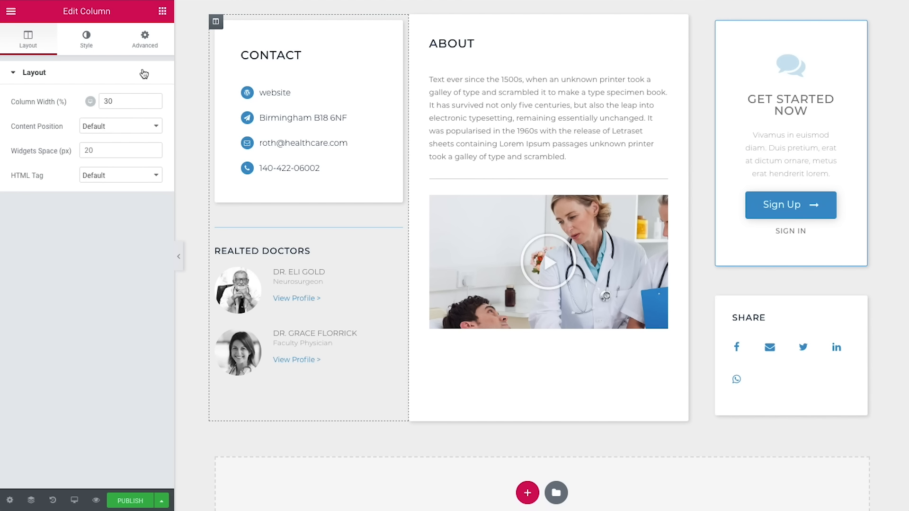
pyautogui.click(152, 48)
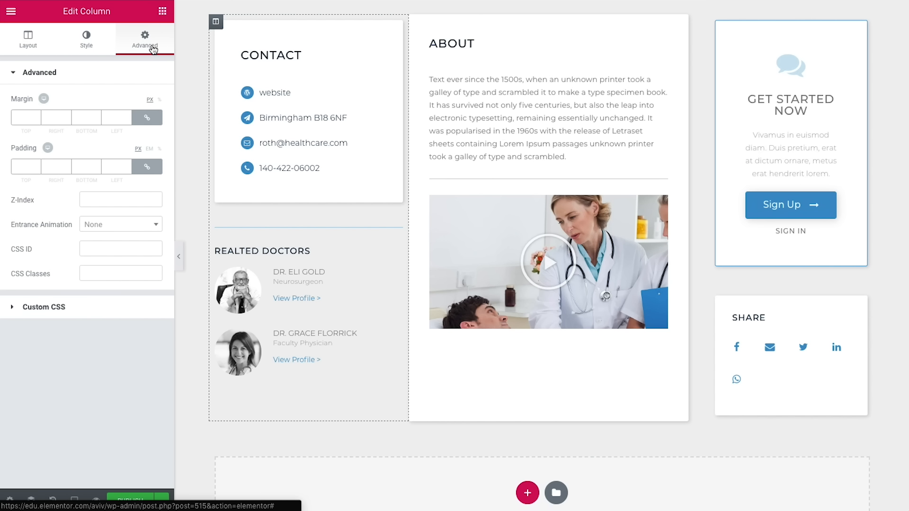
pyautogui.click(146, 118)
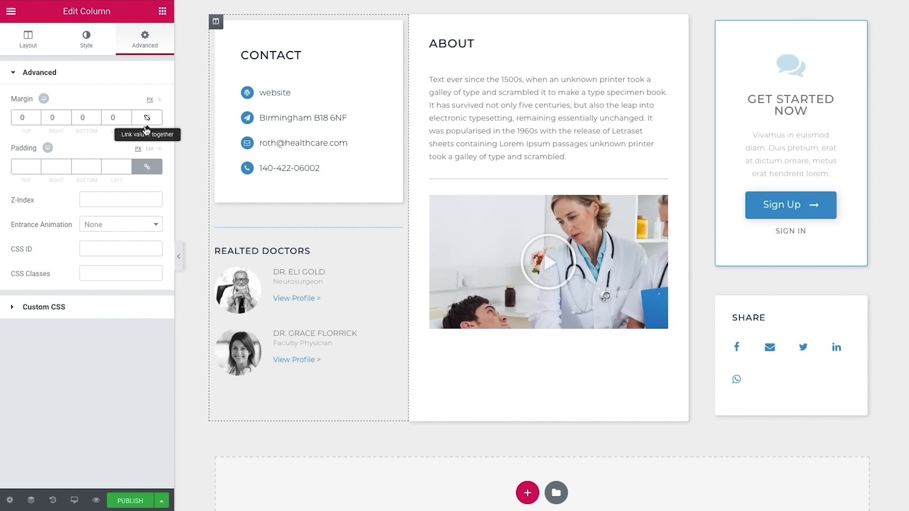
pyautogui.click(145, 169)
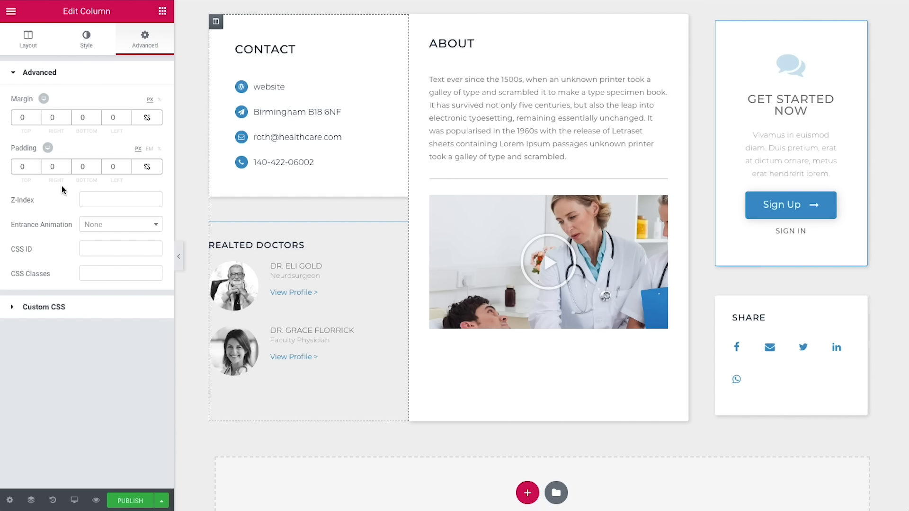
pyautogui.doubleClick(56, 118)
pyautogui.write('35')
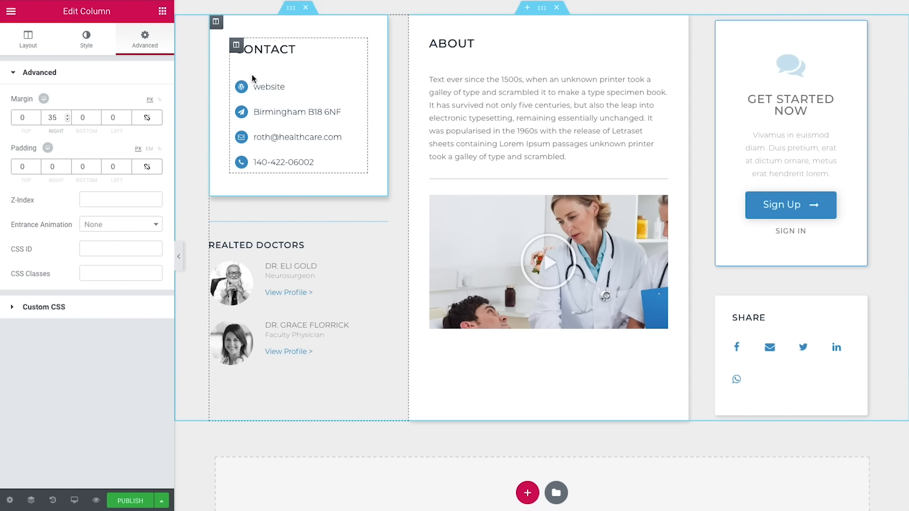
# Step: Remove the inner column's padding and set the right column's margin and padding to 0
pyautogui.click(236, 44)
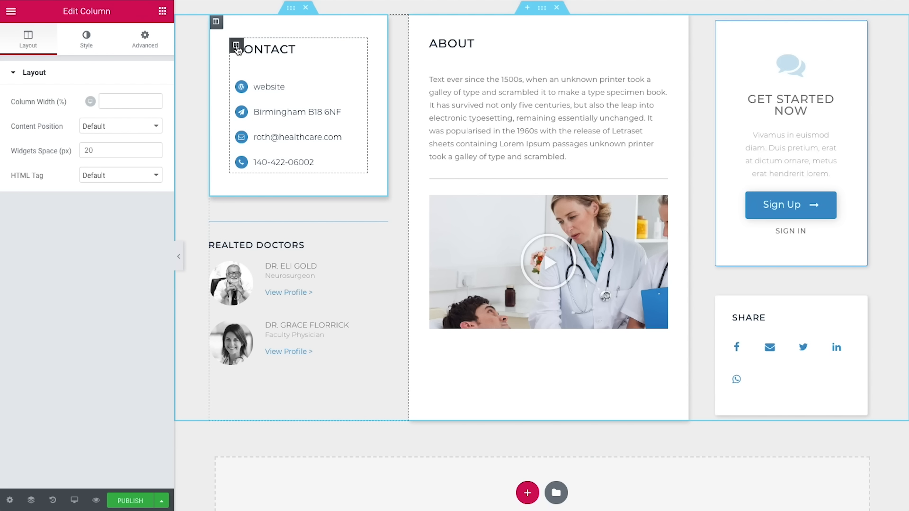
pyautogui.click(151, 48)
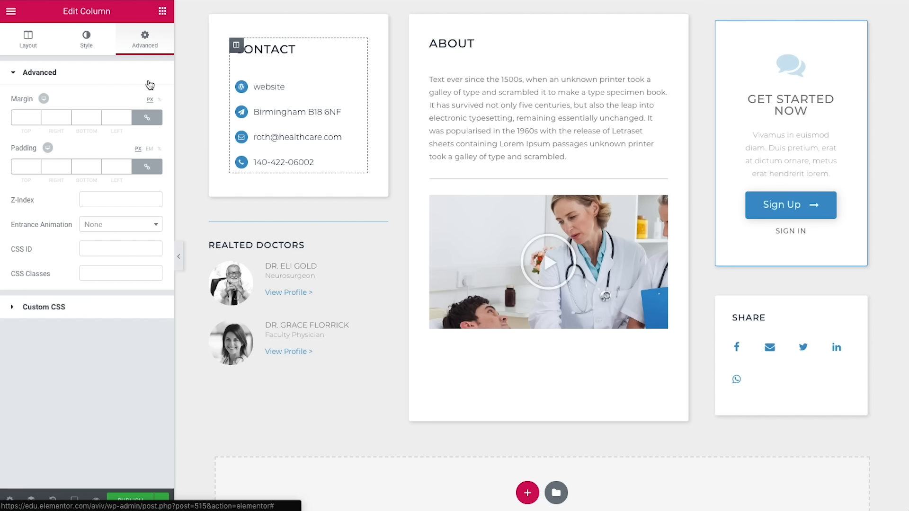
pyautogui.click(151, 170)
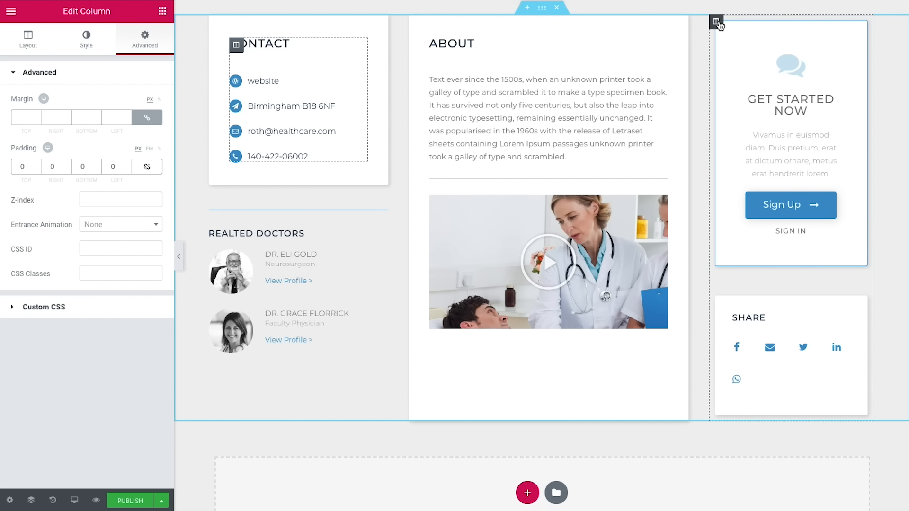
pyautogui.click(717, 22)
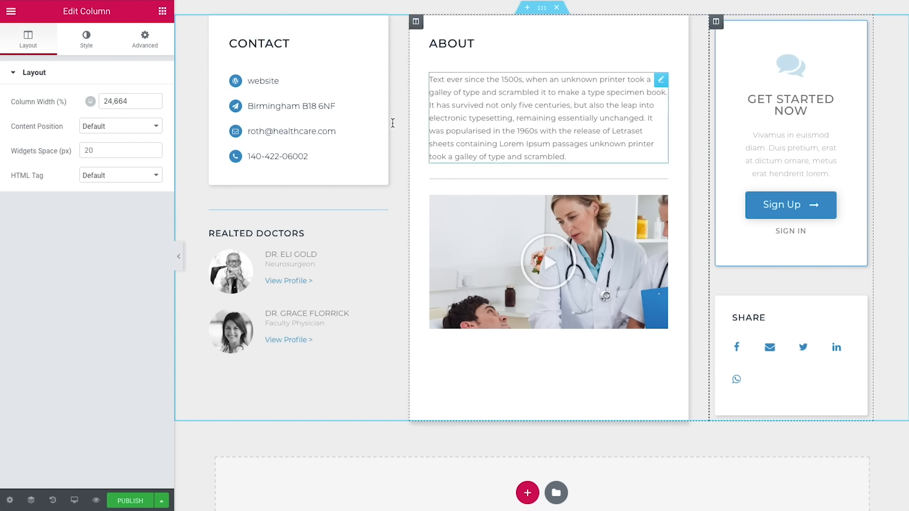
pyautogui.click(147, 47)
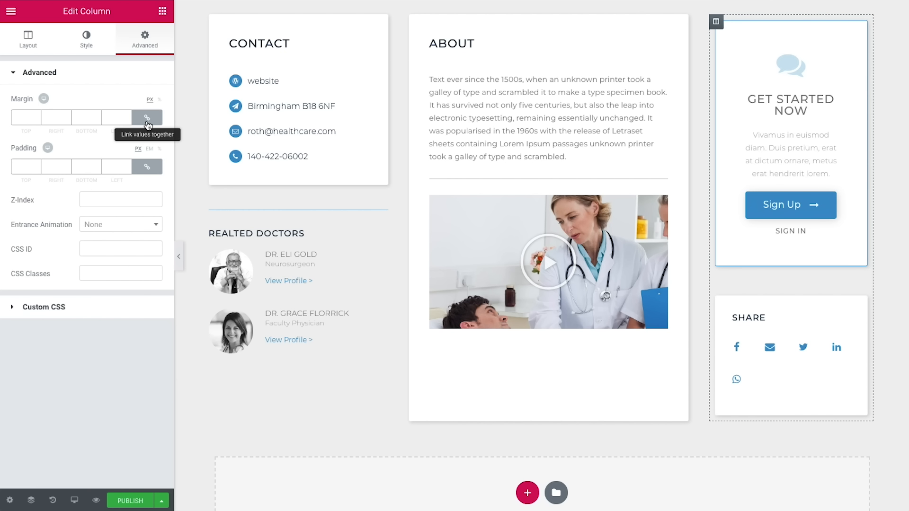
pyautogui.click(147, 117)
pyautogui.click(147, 167)
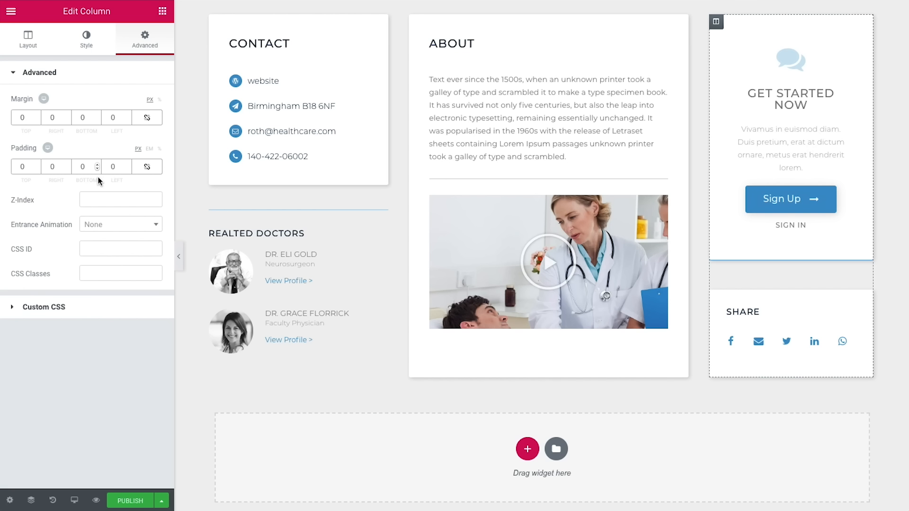
# Step: Reset all four margins of the three-column section to 0
pyautogui.click(542, 8)
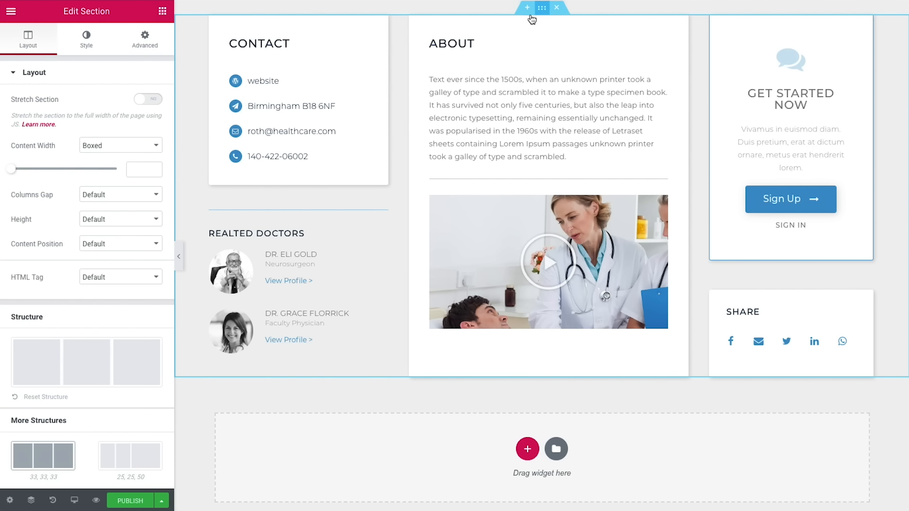
pyautogui.click(151, 48)
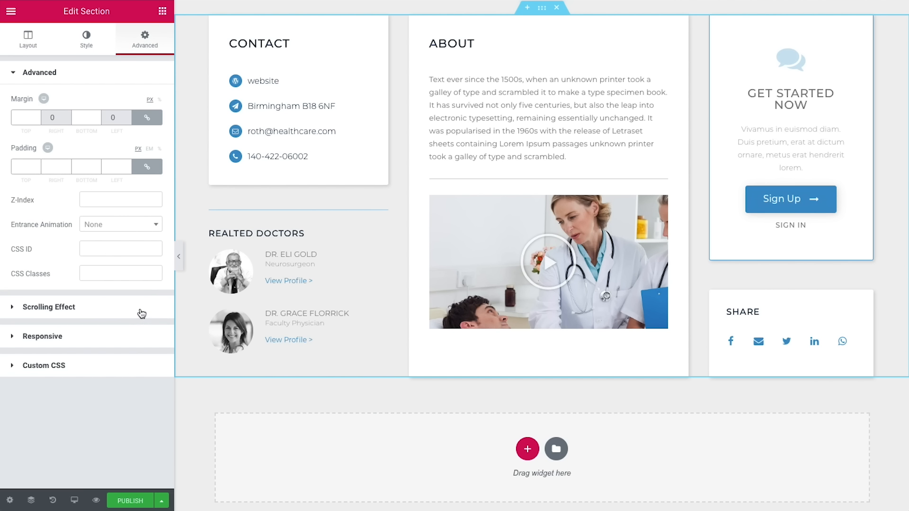
pyautogui.click(147, 117)
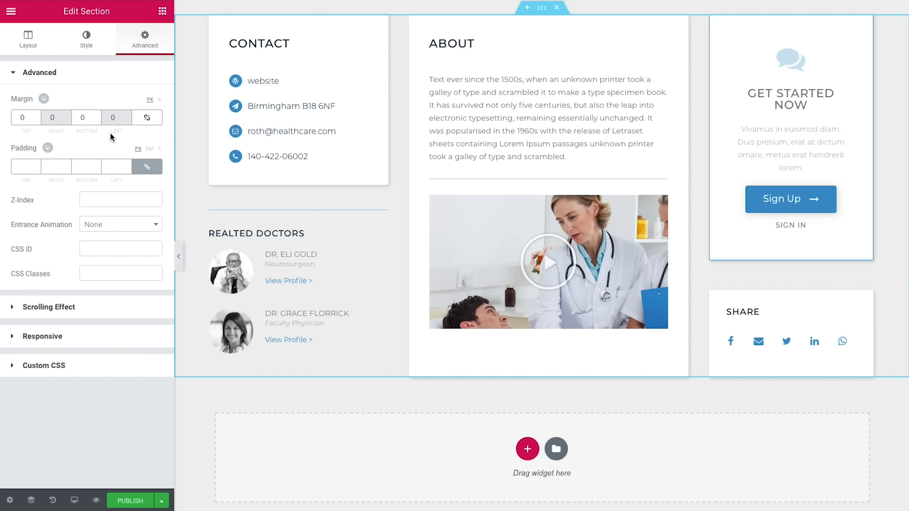
# Step: Publish the single doctor template with its display conditions, then exit to the dashboard
pyautogui.scroll(2, 203, 166)
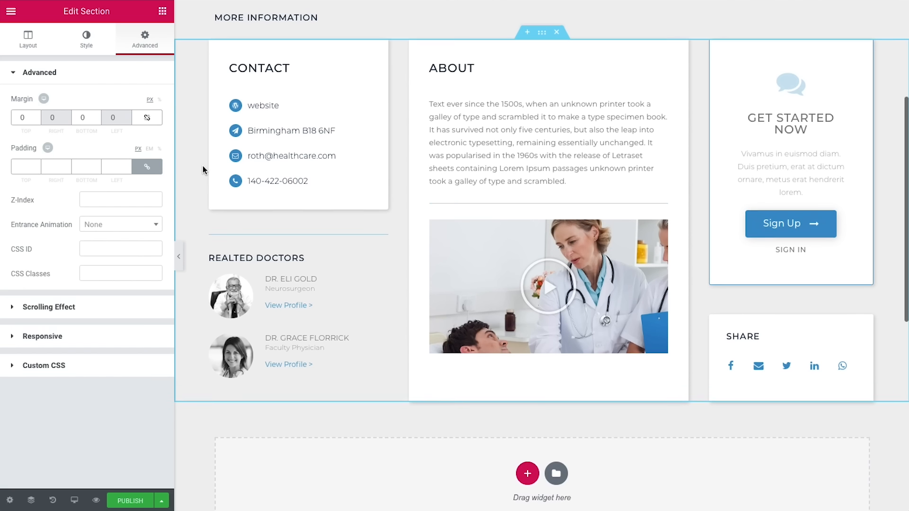
pyautogui.scroll(2, 202, 165)
pyautogui.scroll(1, 203, 167)
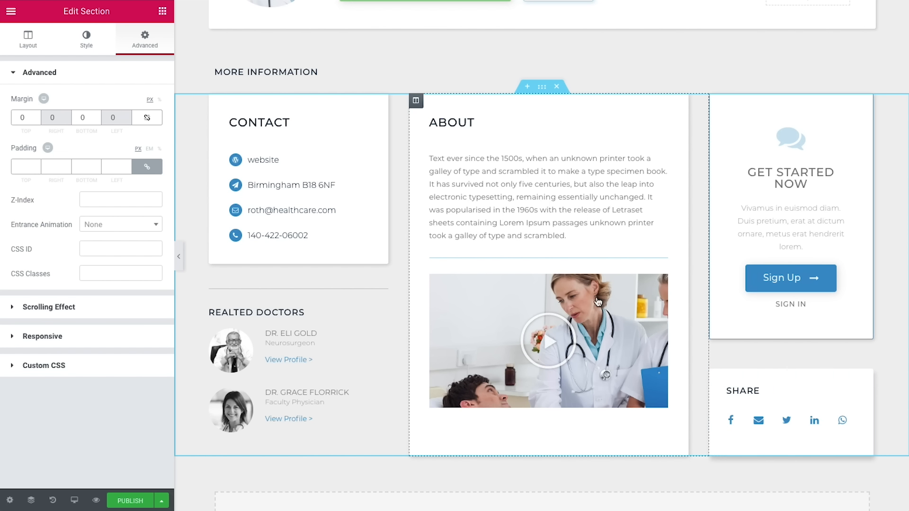
pyautogui.scroll(3, 598, 302)
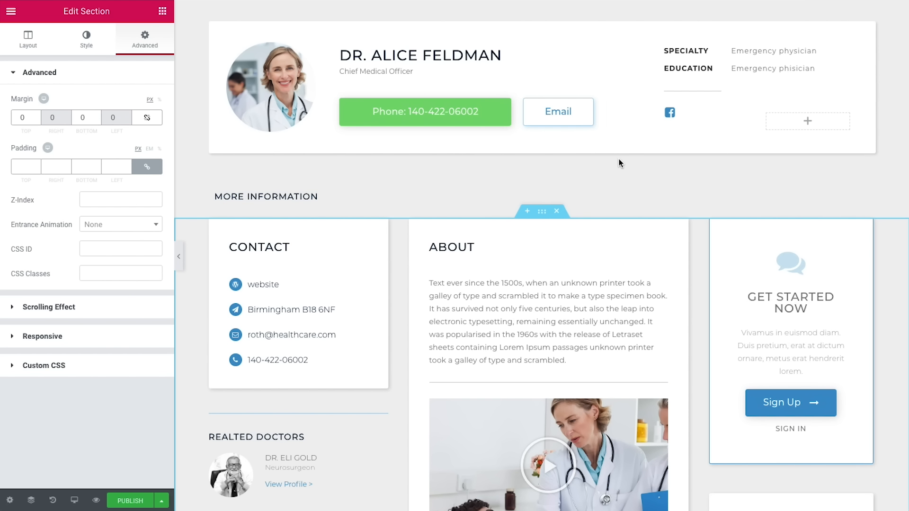
pyautogui.scroll(-1, 618, 162)
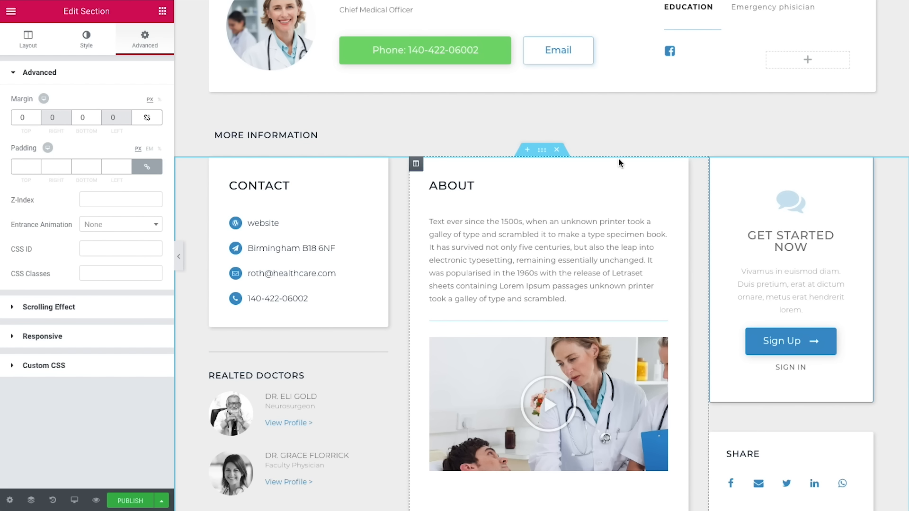
pyautogui.click(129, 501)
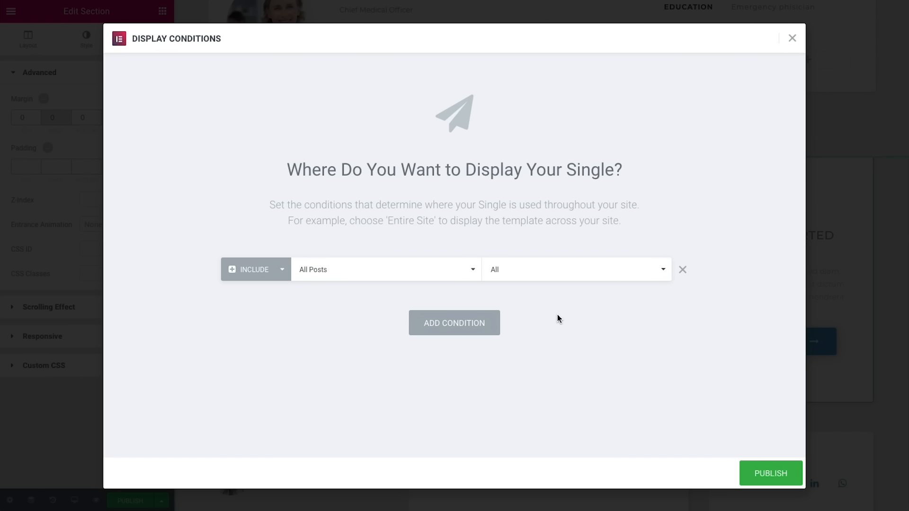
pyautogui.click(784, 474)
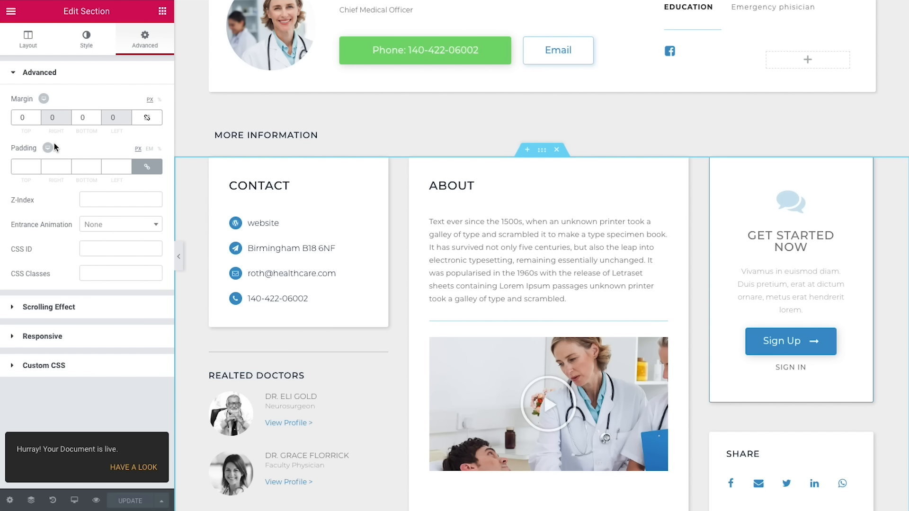
pyautogui.click(11, 11)
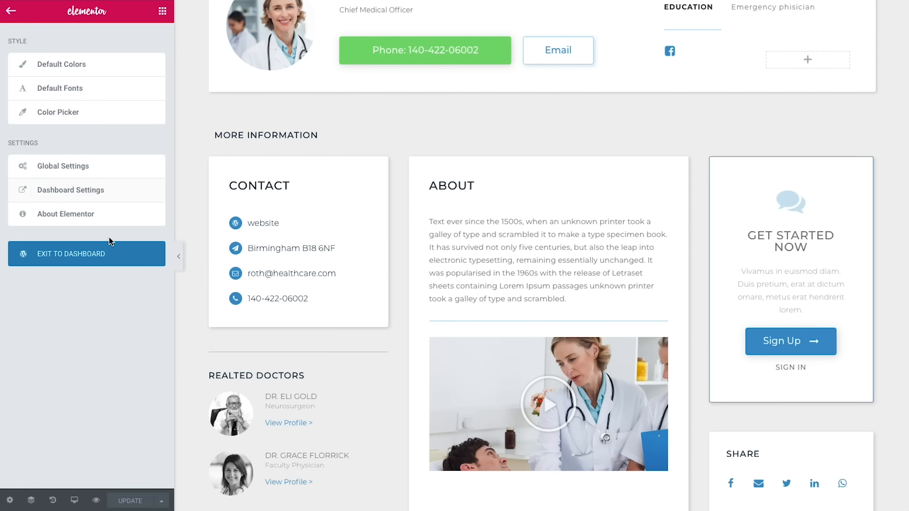
pyautogui.click(113, 251)
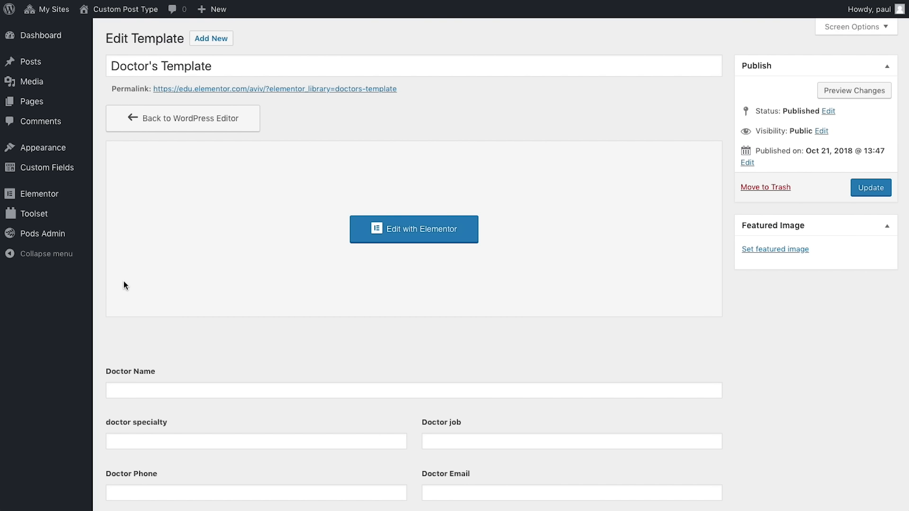
# Step: Visit the live site and review the doctor page using the new card layout
pyautogui.moveTo(126, 11)
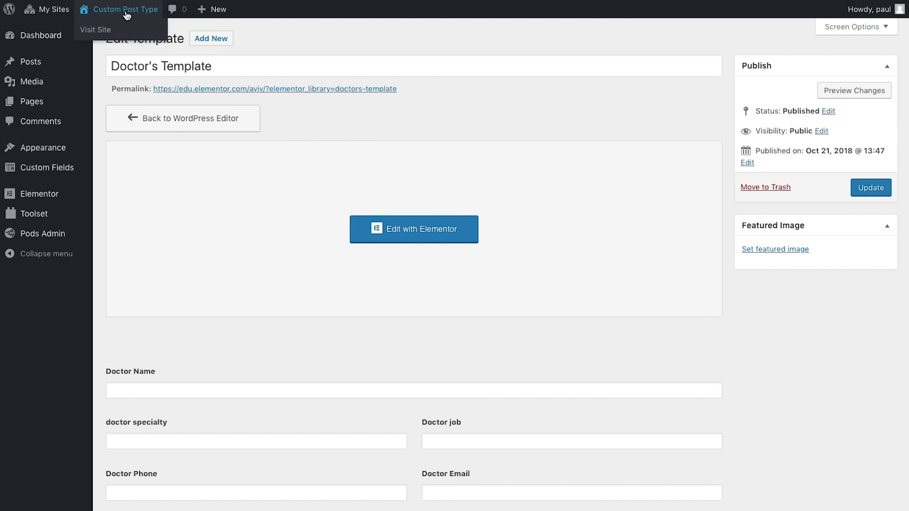
pyautogui.click(128, 30)
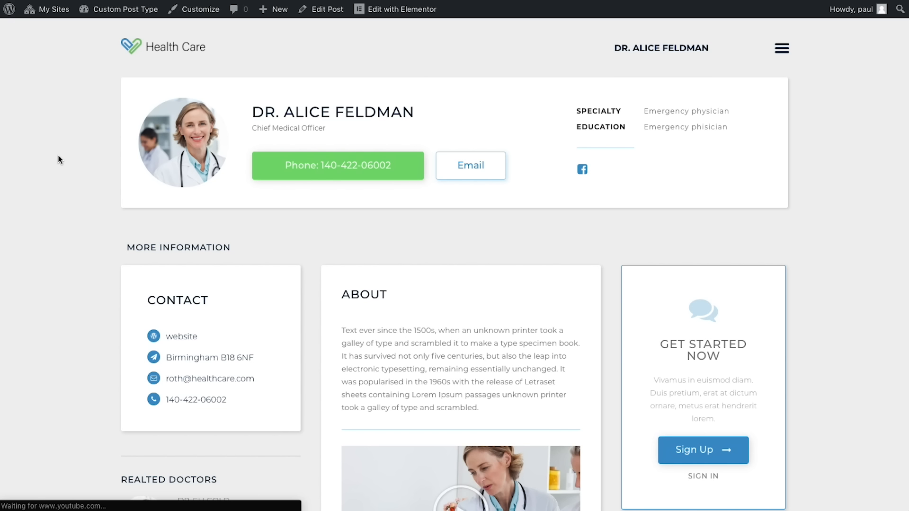
pyautogui.scroll(-2, 58, 156)
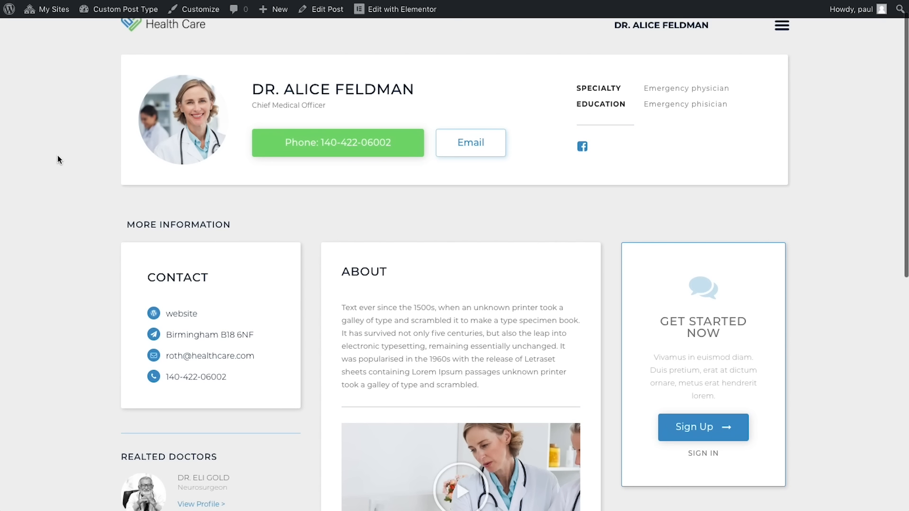
pyautogui.scroll(-3, 58, 157)
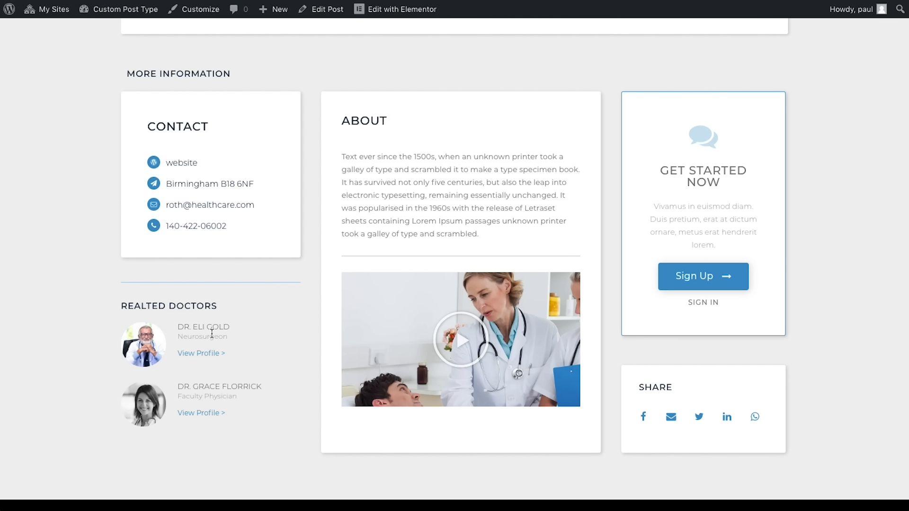
# Step: Open two other doctors' profiles from the Related Doctors View Profile links
pyautogui.click(207, 359)
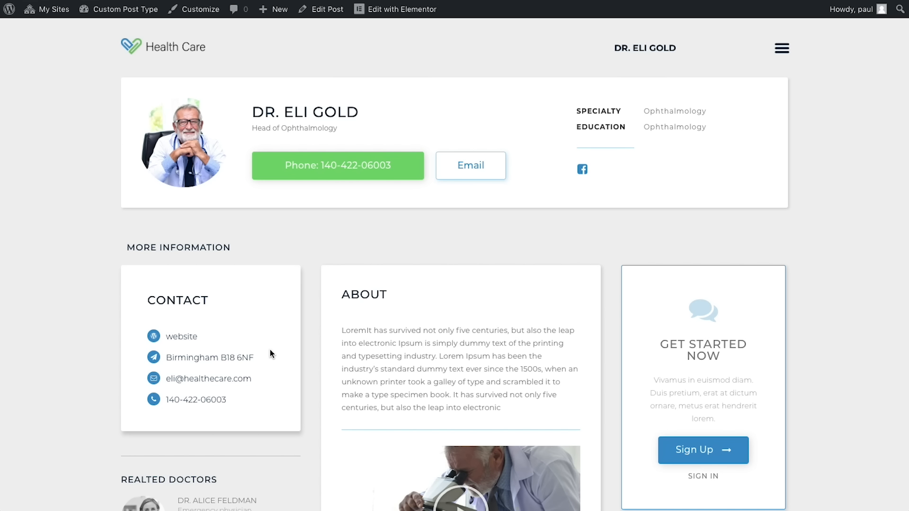
pyautogui.scroll(-5, 270, 351)
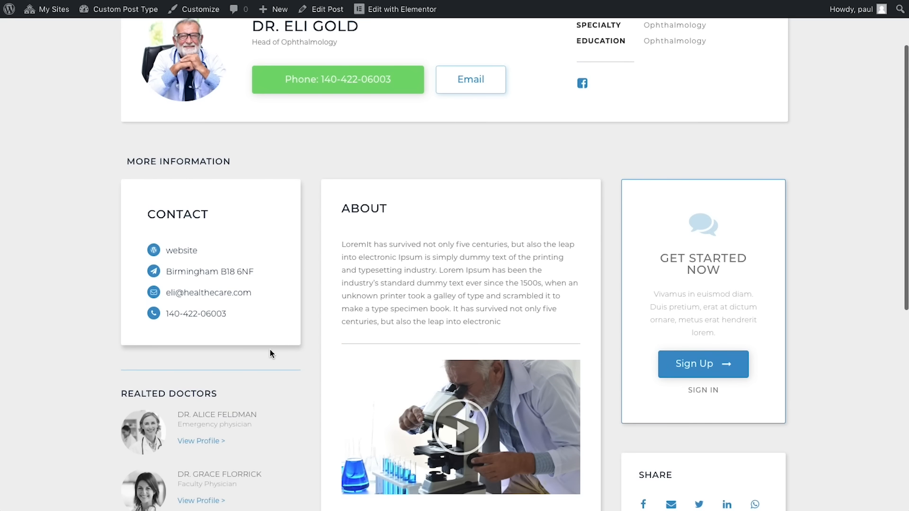
pyautogui.scroll(-1, 270, 350)
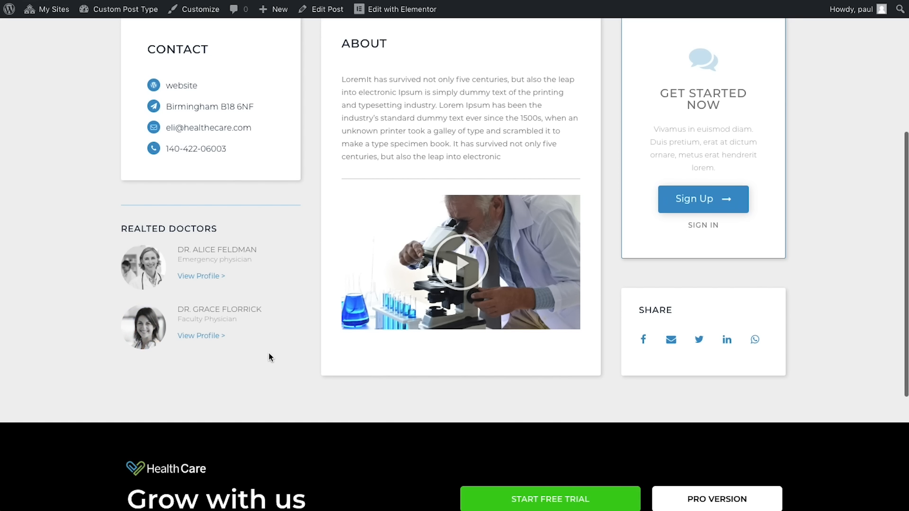
pyautogui.click(204, 338)
pyautogui.scroll(-4, 254, 359)
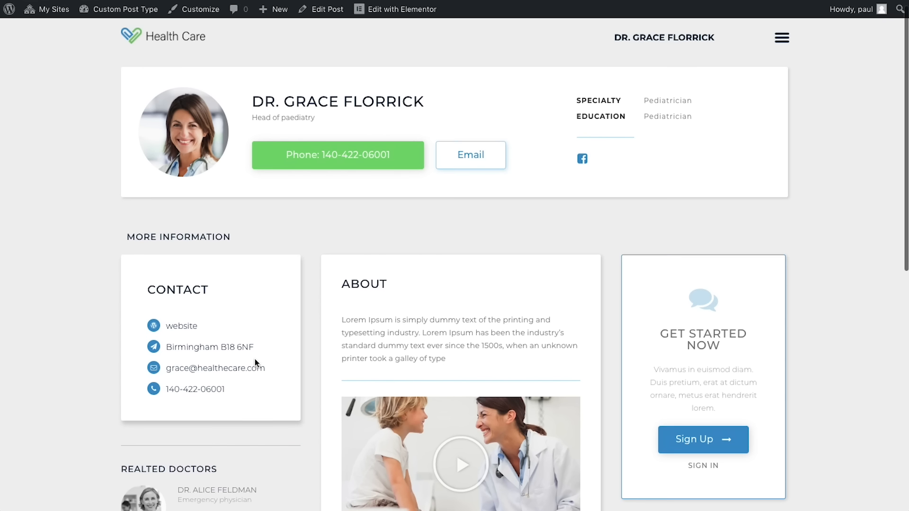